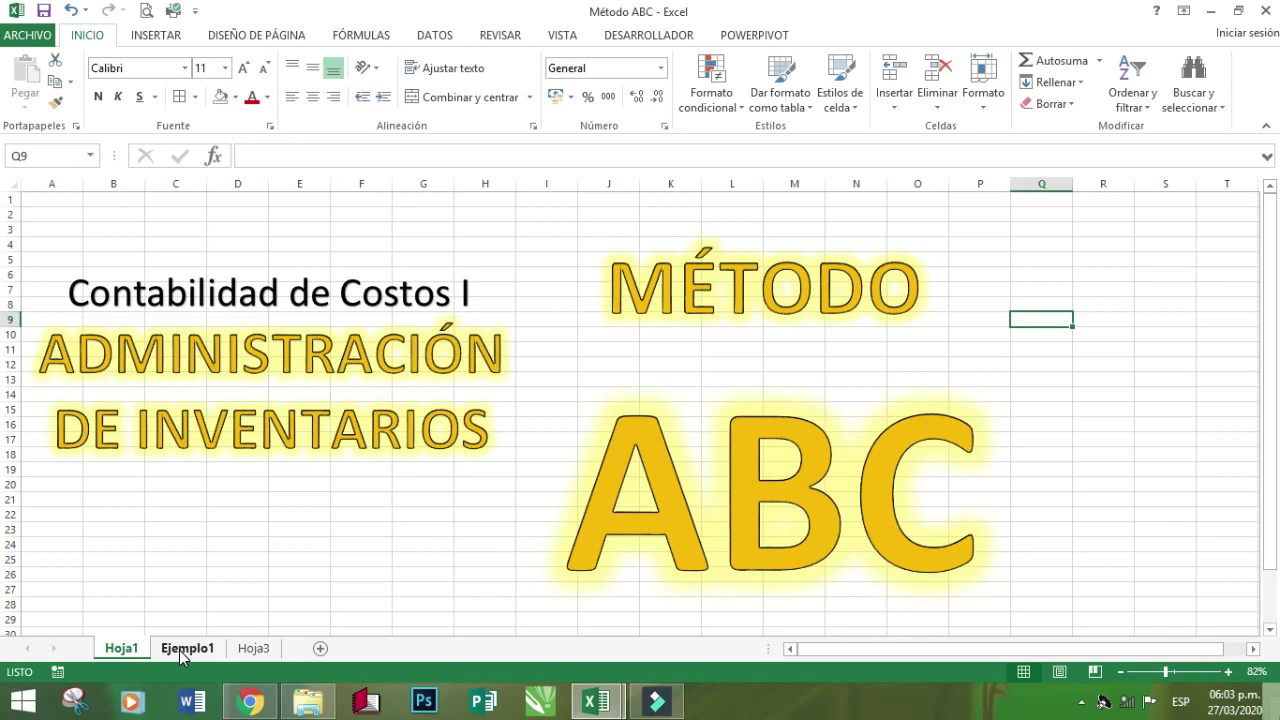
Open the Ejemplo1 sheet and examine the material code, average annual consumption, average unit cost and consumption valuation columns
left_click(186, 650)
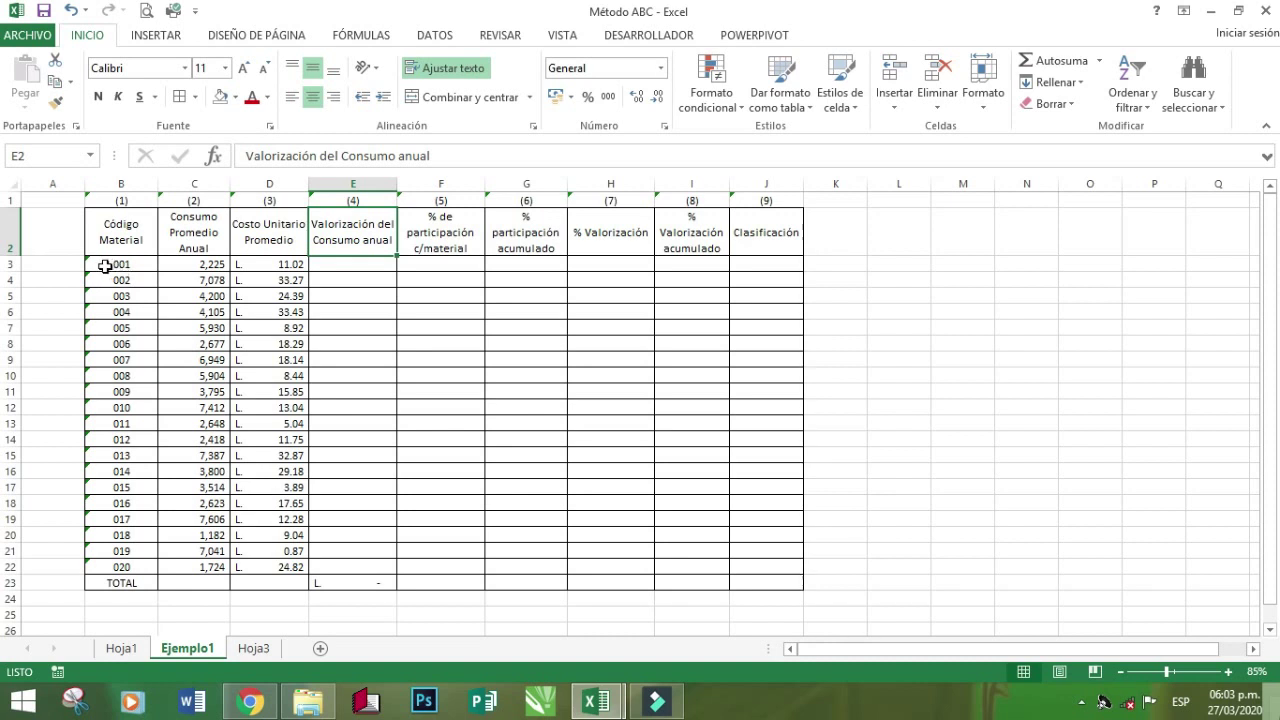
left_click_drag(96, 264, 103, 569)
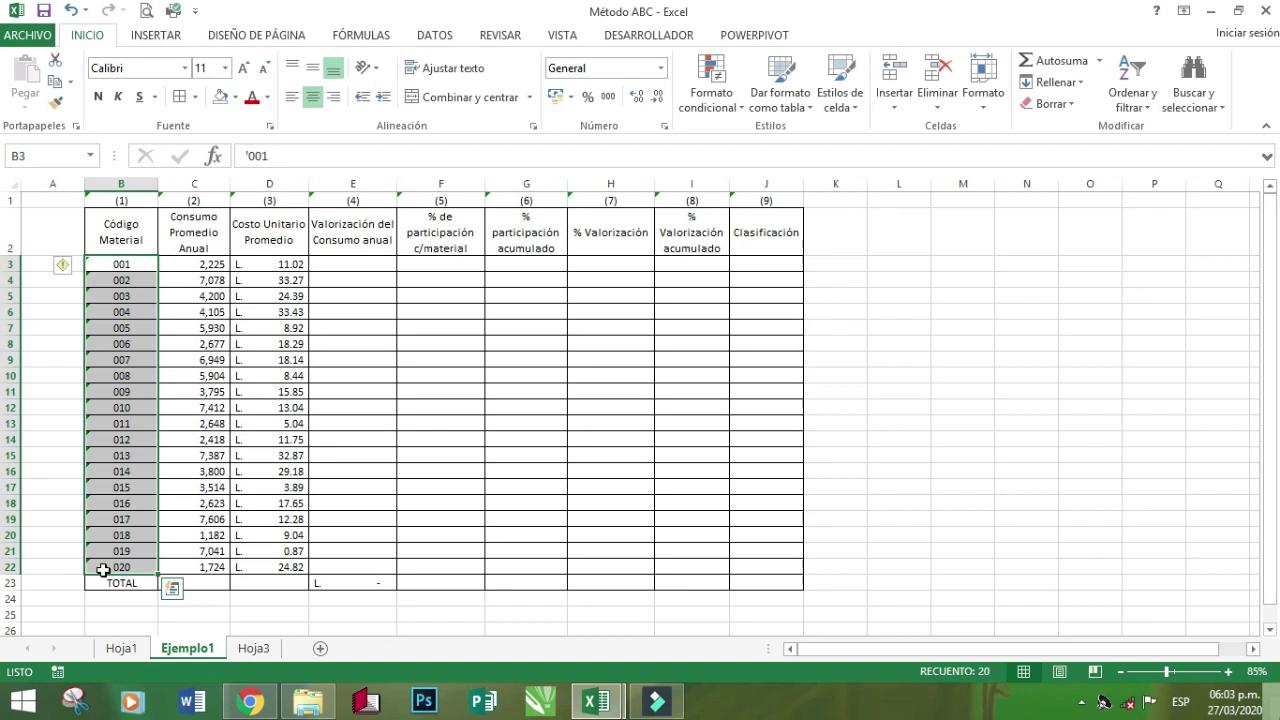
left_click(262, 330)
left_click(192, 264)
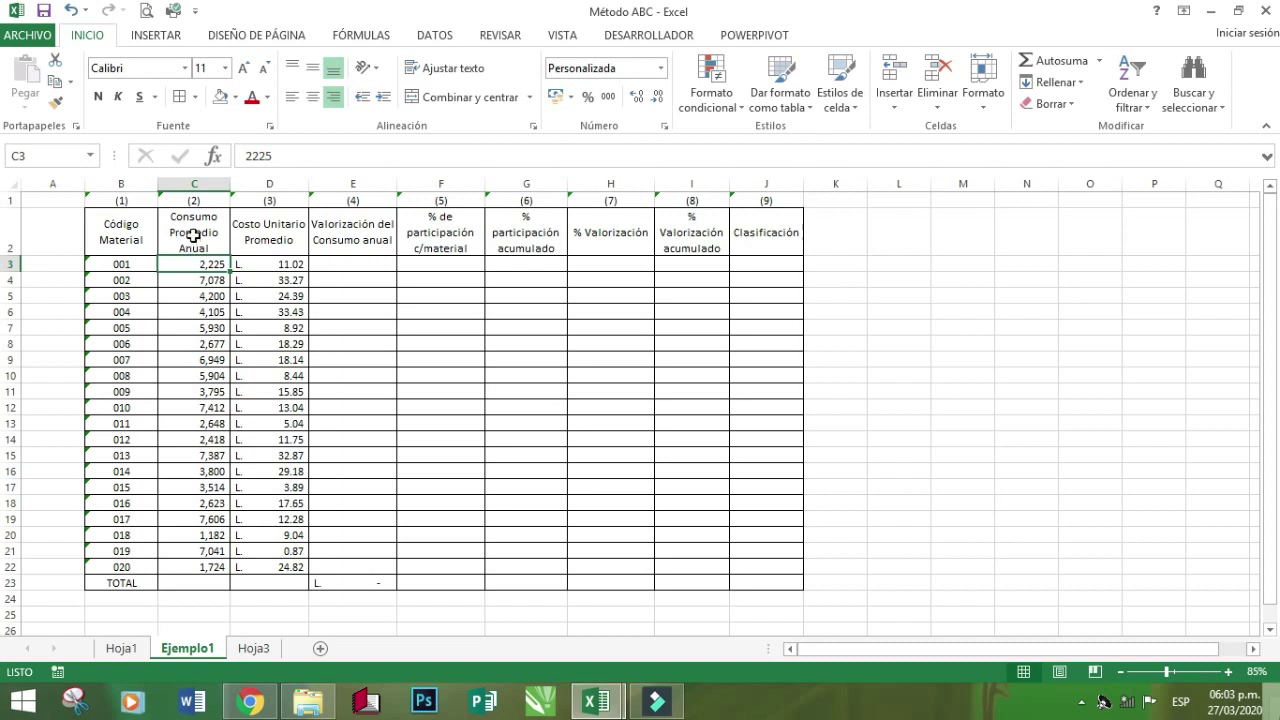
left_click(184, 235)
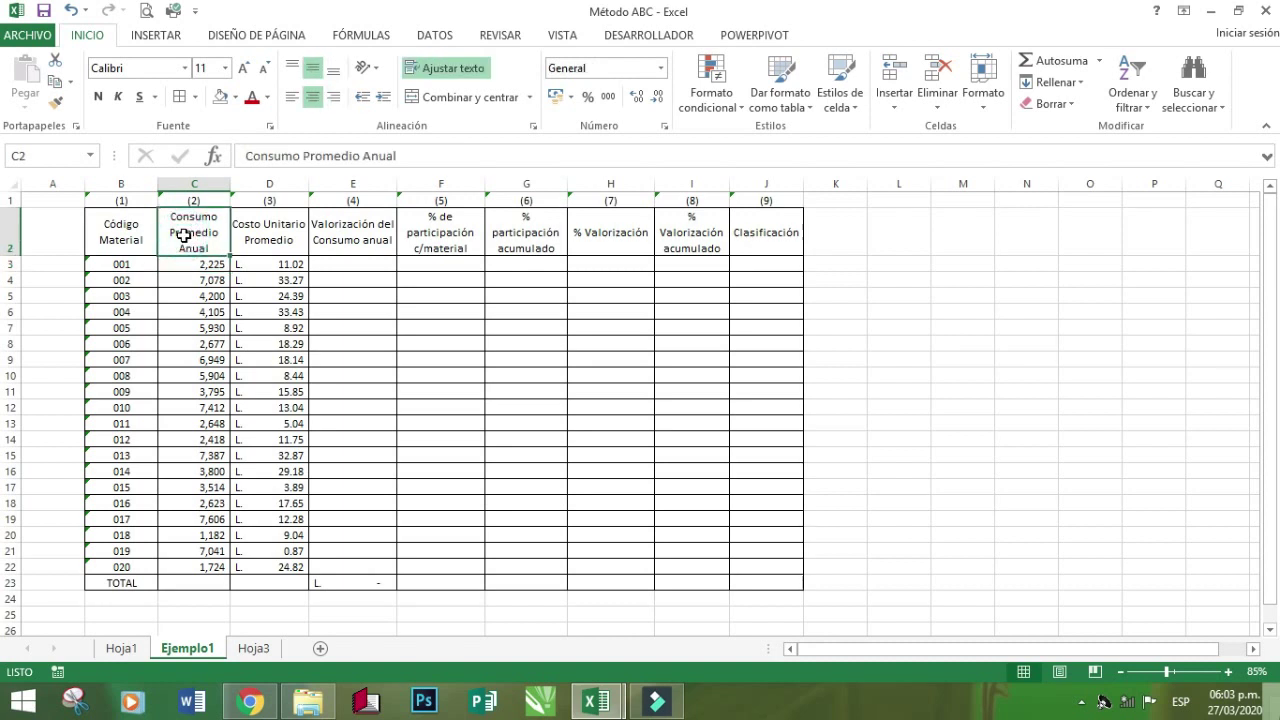
left_click(265, 249)
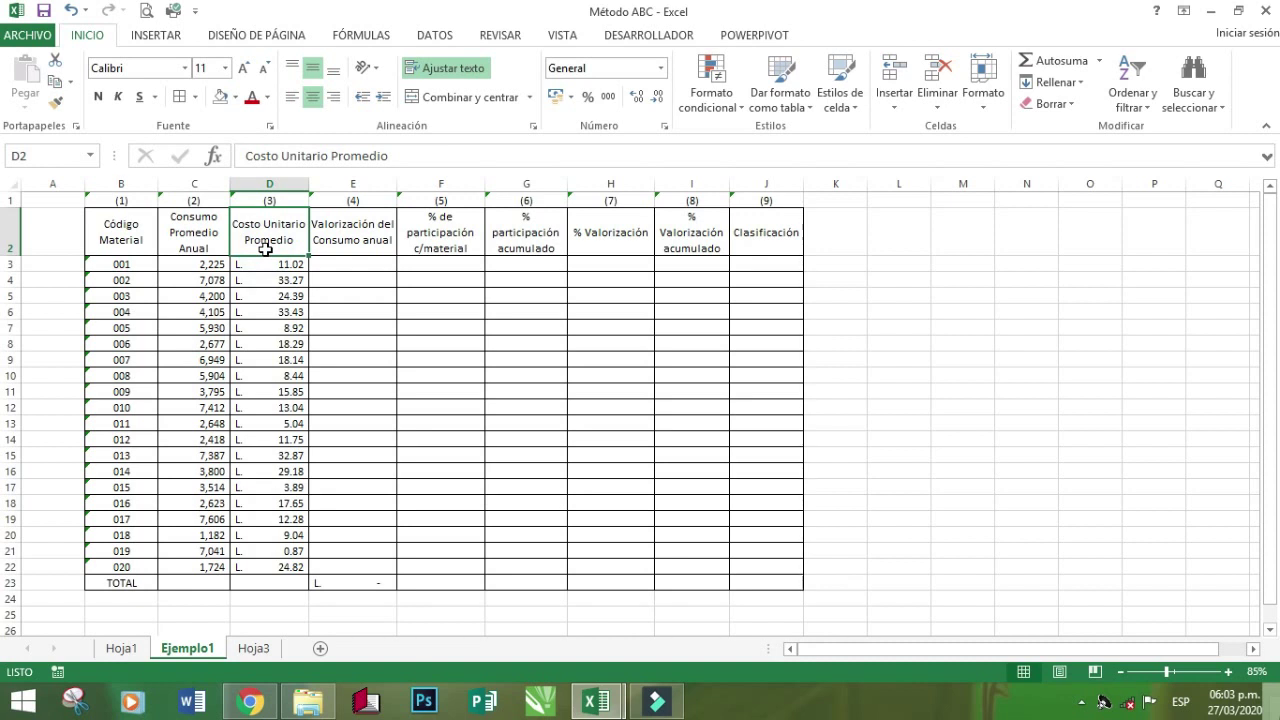
left_click(352, 244)
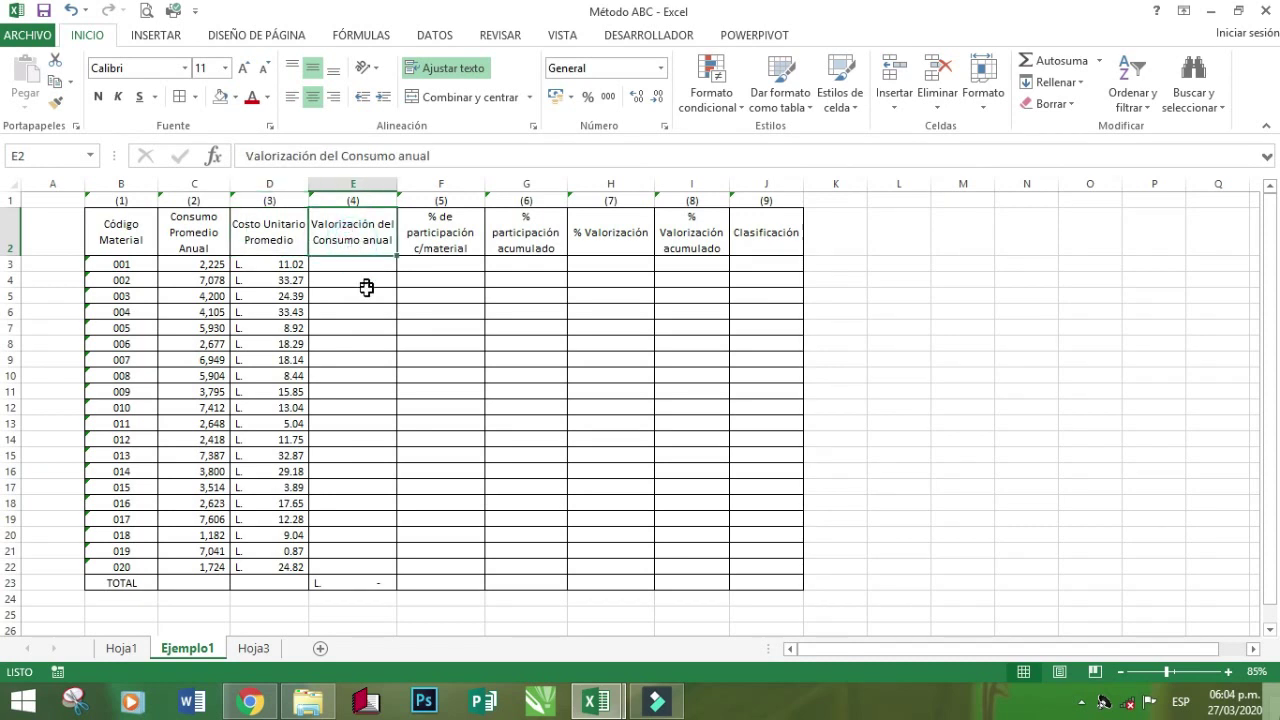
left_click(354, 264)
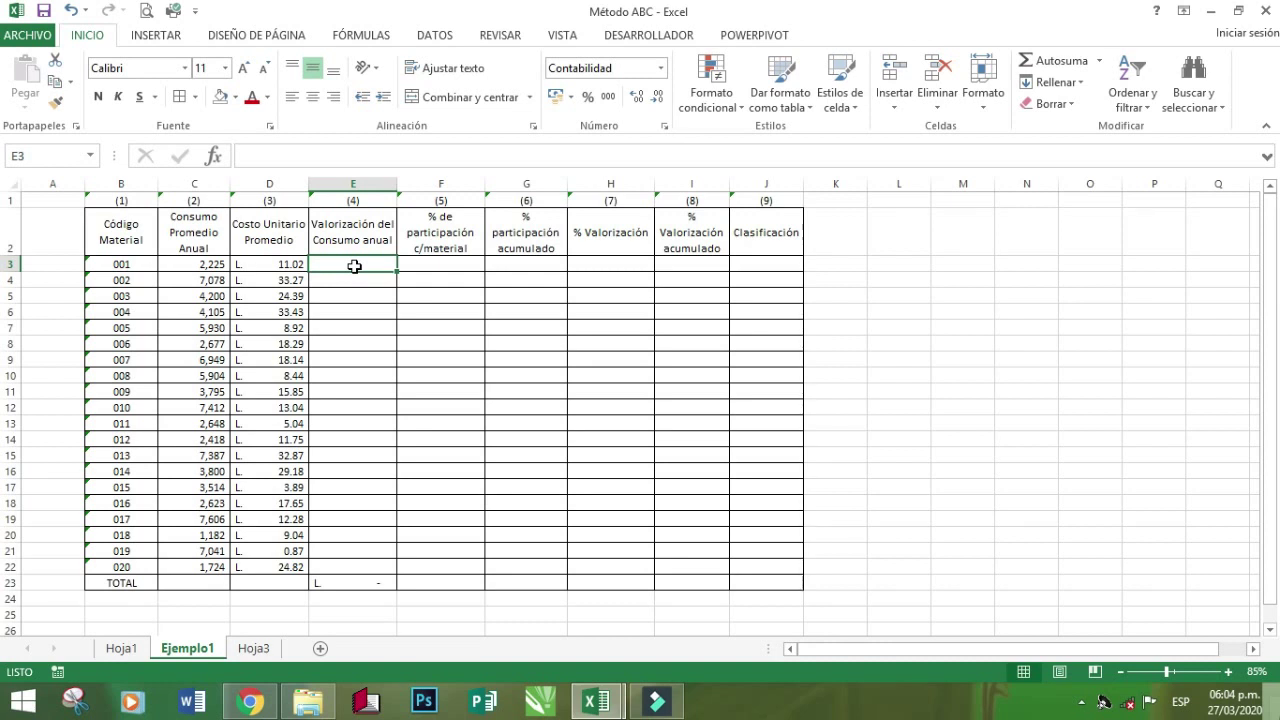
left_click(121, 266)
left_click(178, 267)
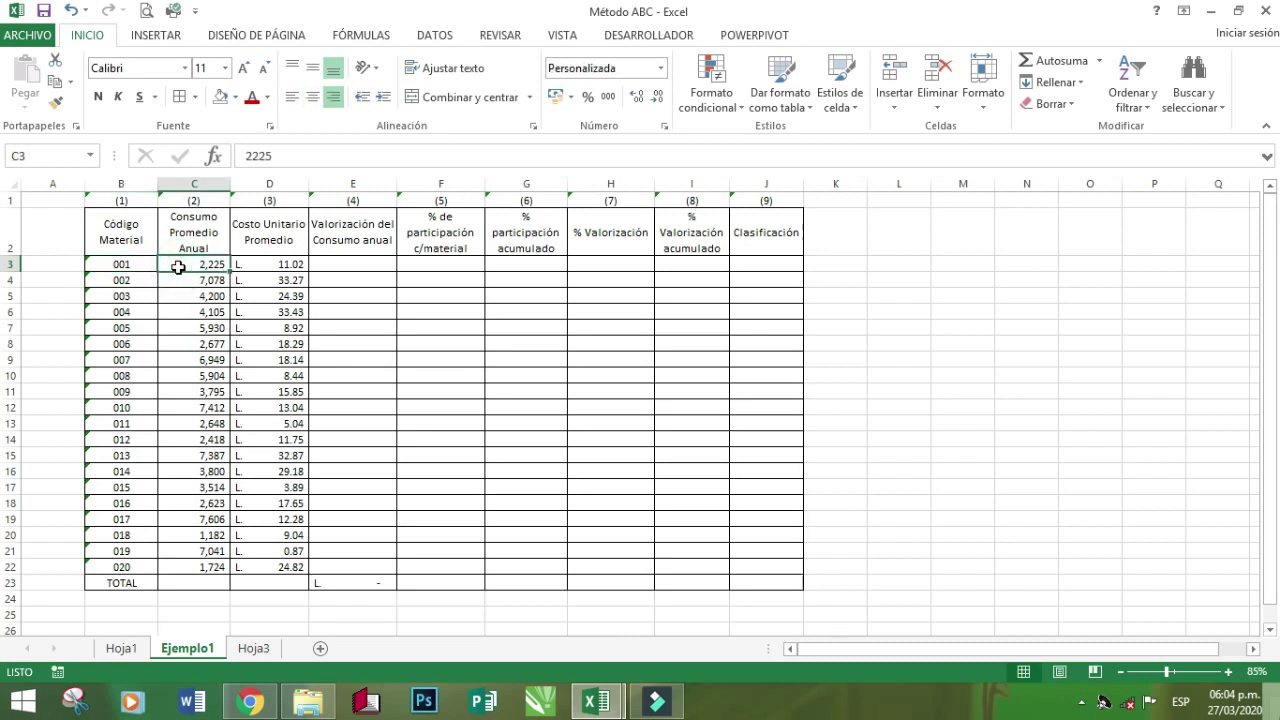
left_click(257, 267)
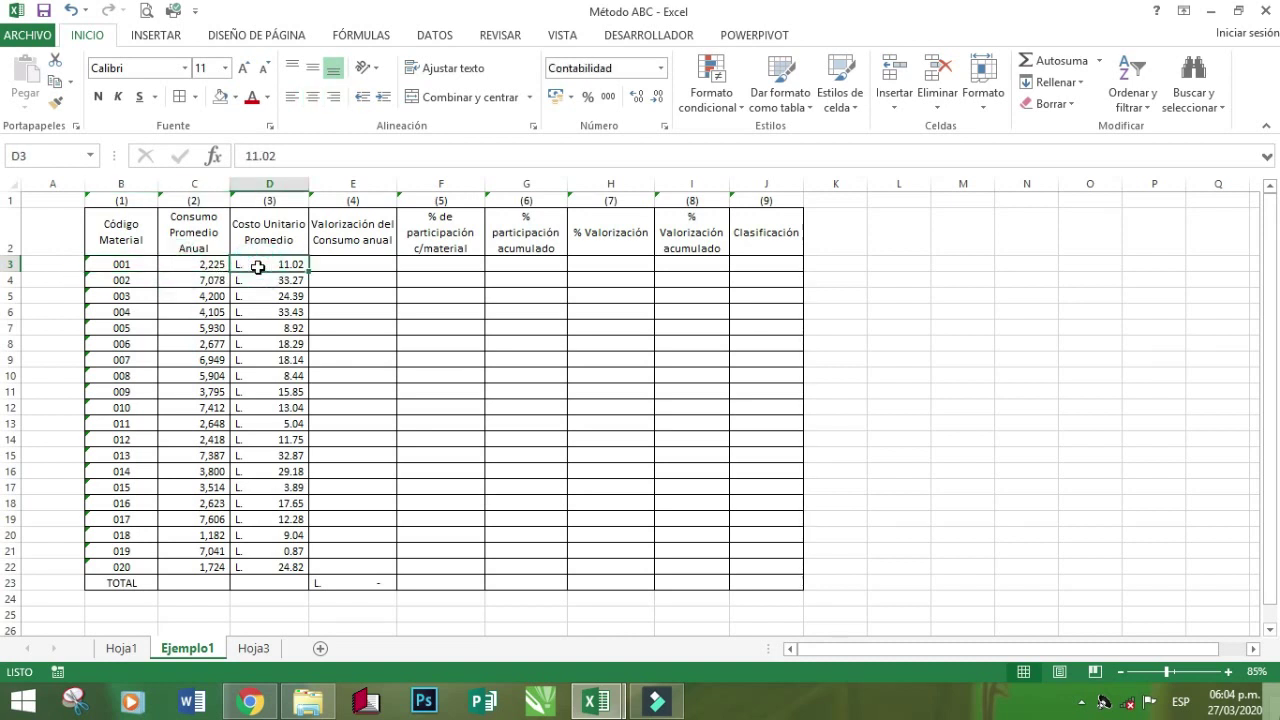
Calculate material 001's annual consumption valuation in E3 with the formula +C3*D3
left_click(335, 265)
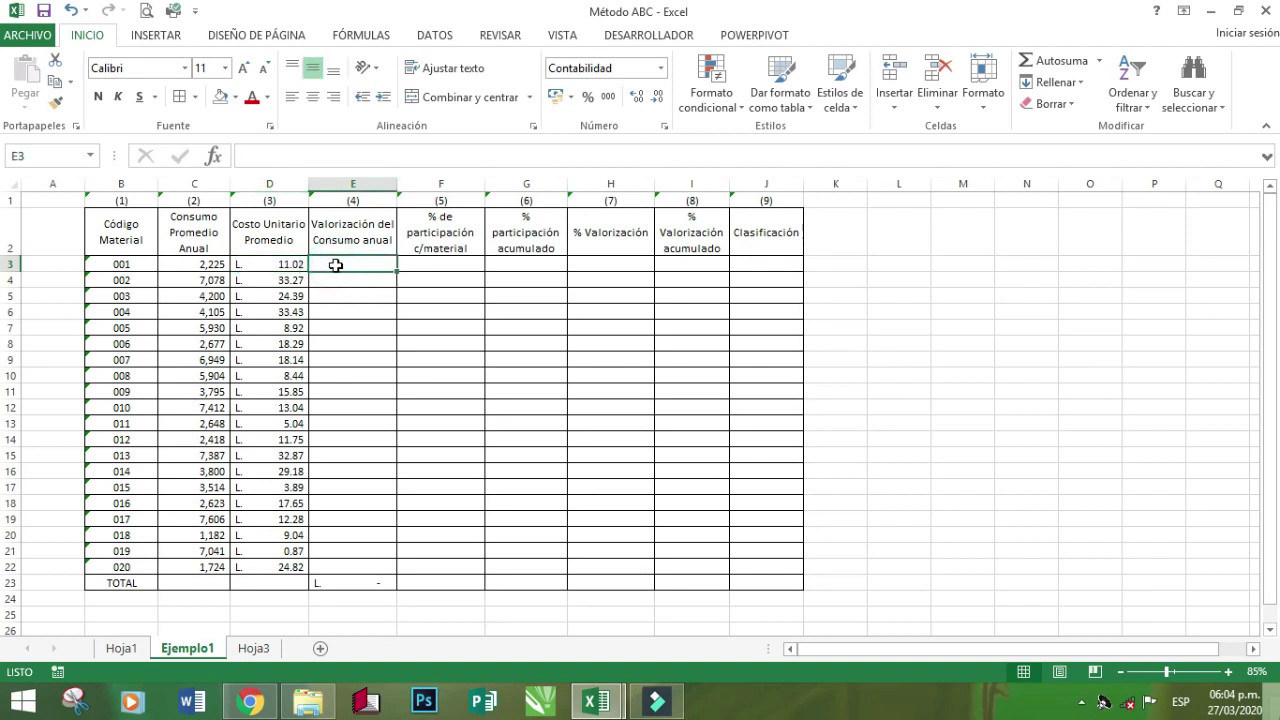
type("+")
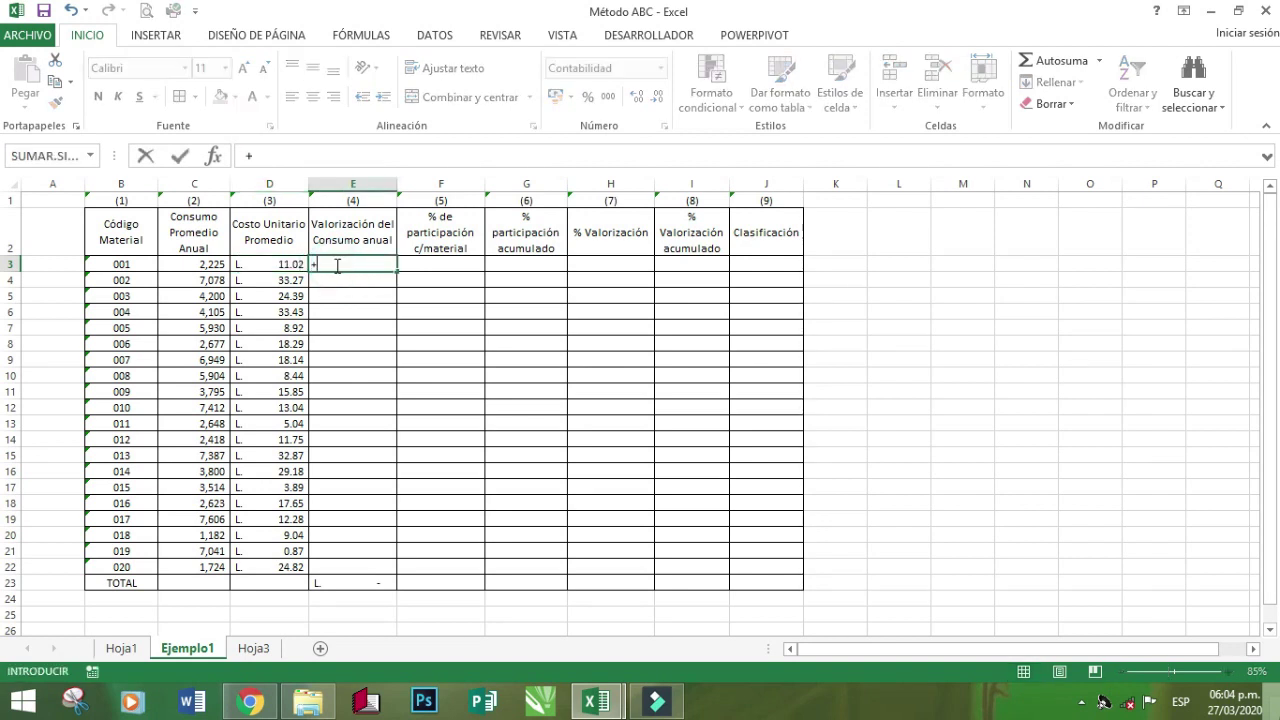
left_click(185, 264)
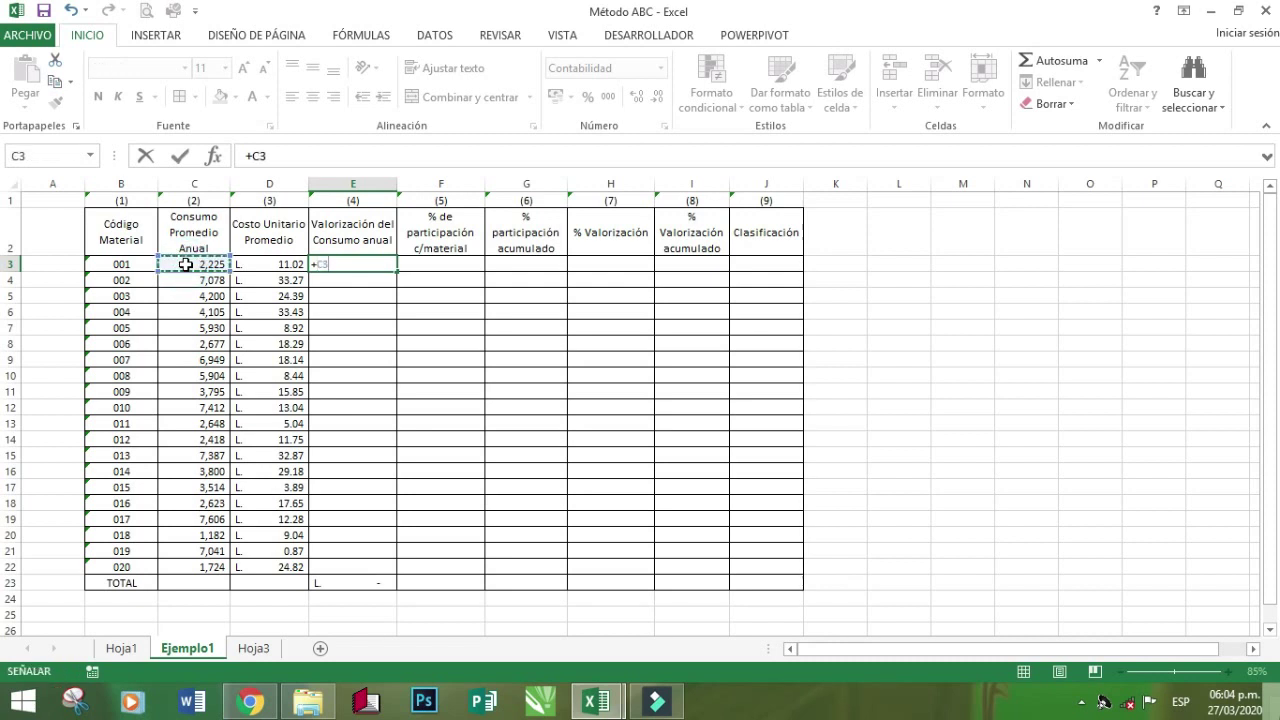
type("*")
left_click(262, 263)
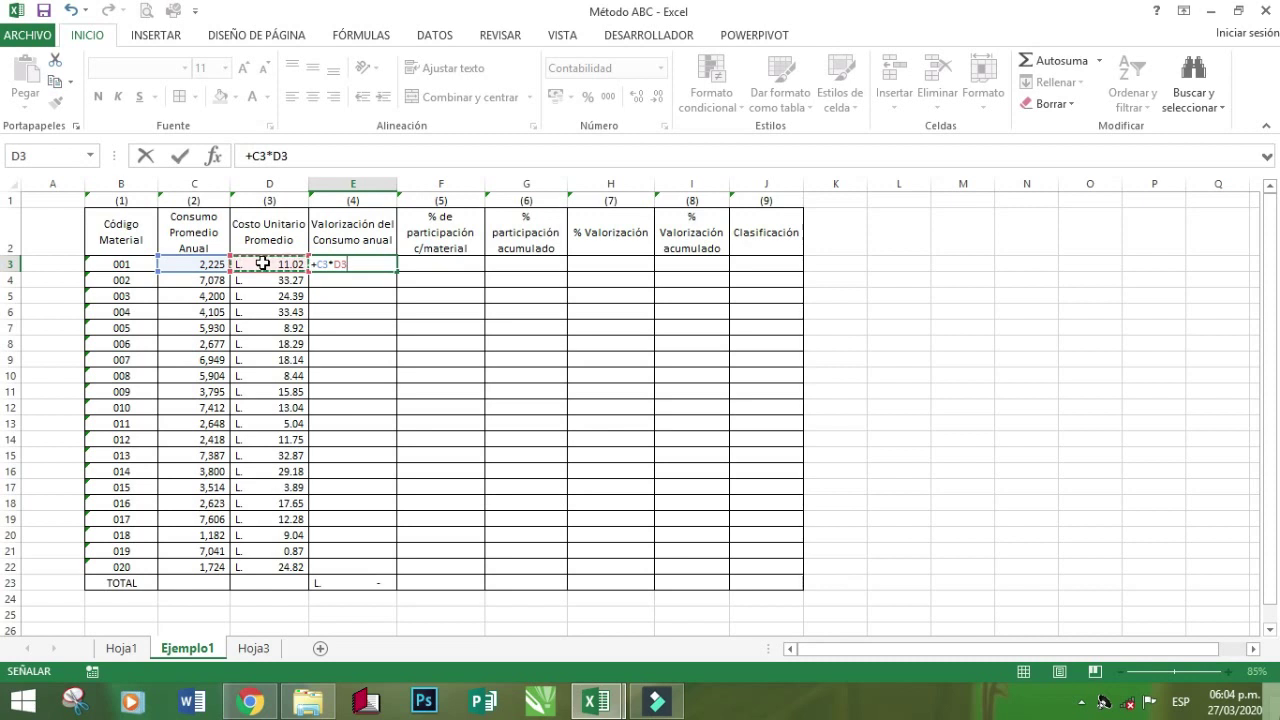
key("Return")
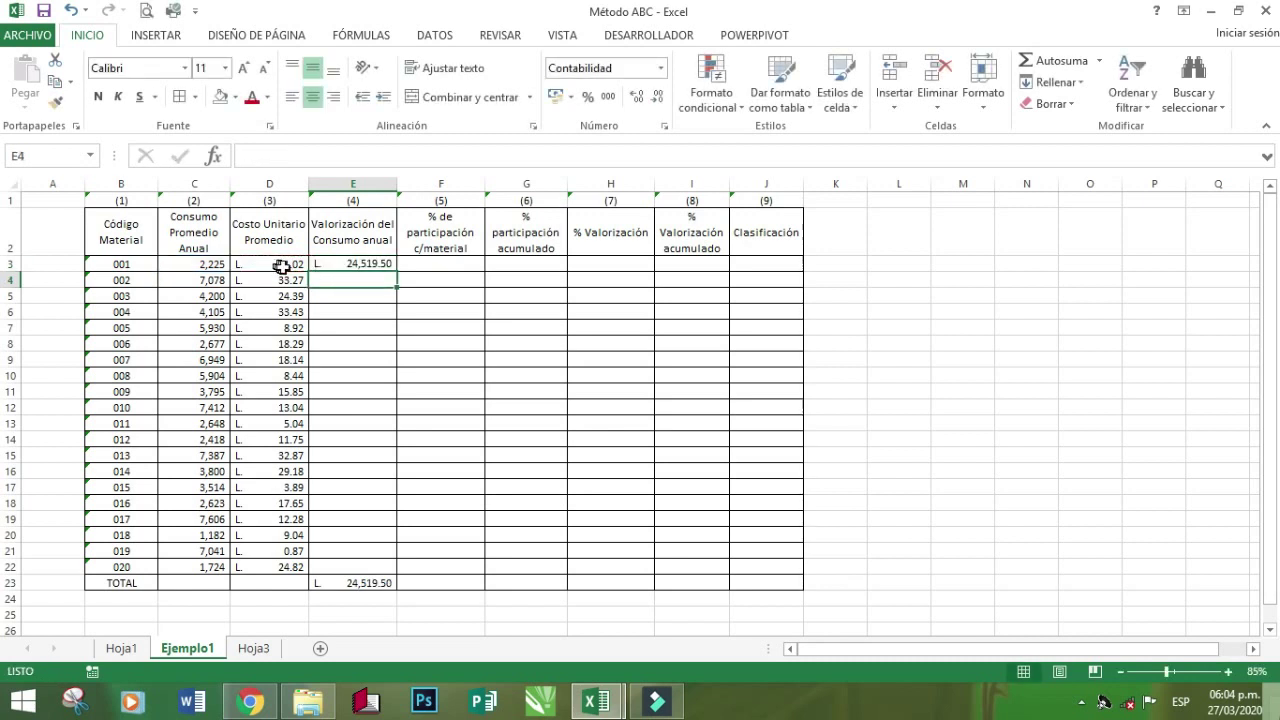
left_click(374, 263)
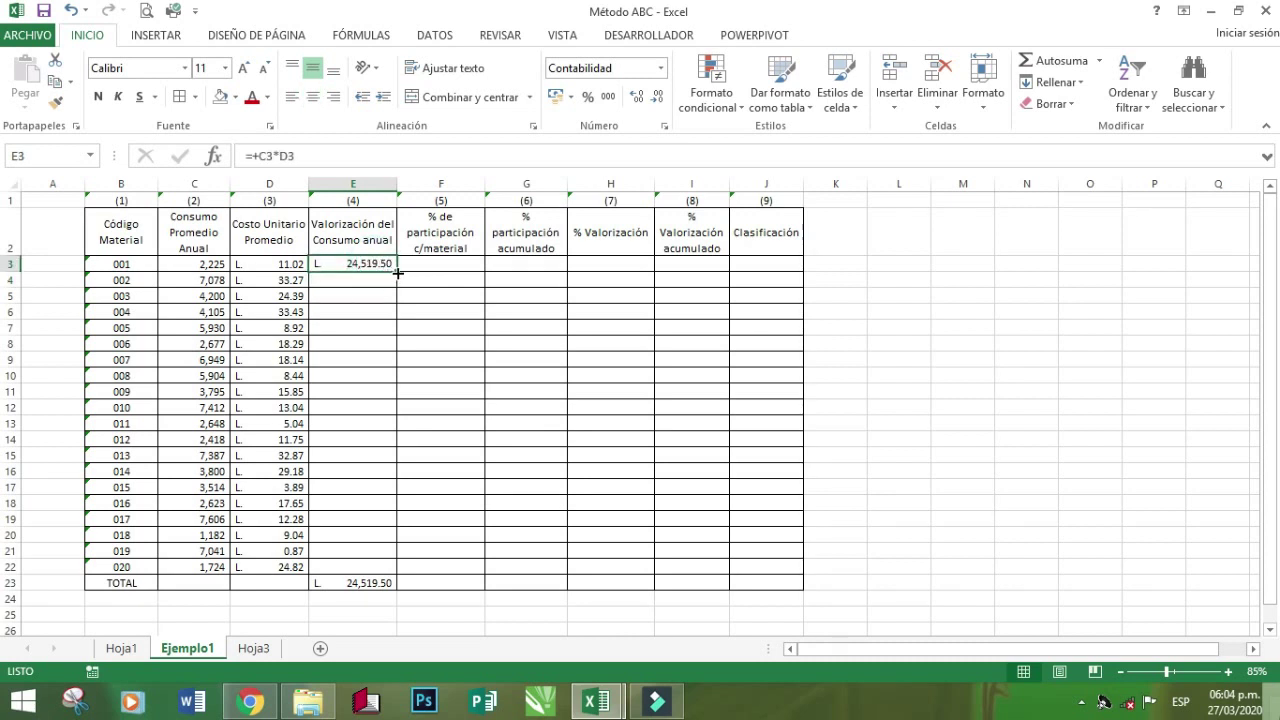
Calculate material 002's annual consumption valuation in E4 with the formula +C4*D4
left_click(380, 279)
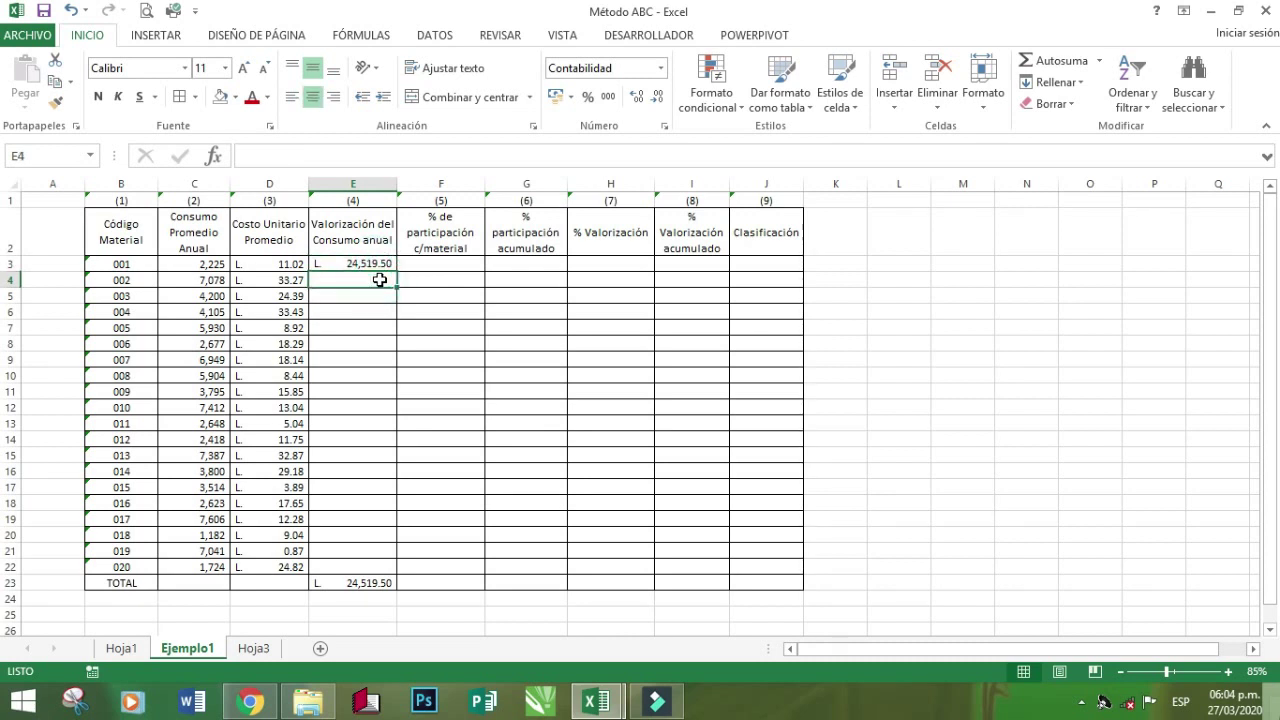
type("+")
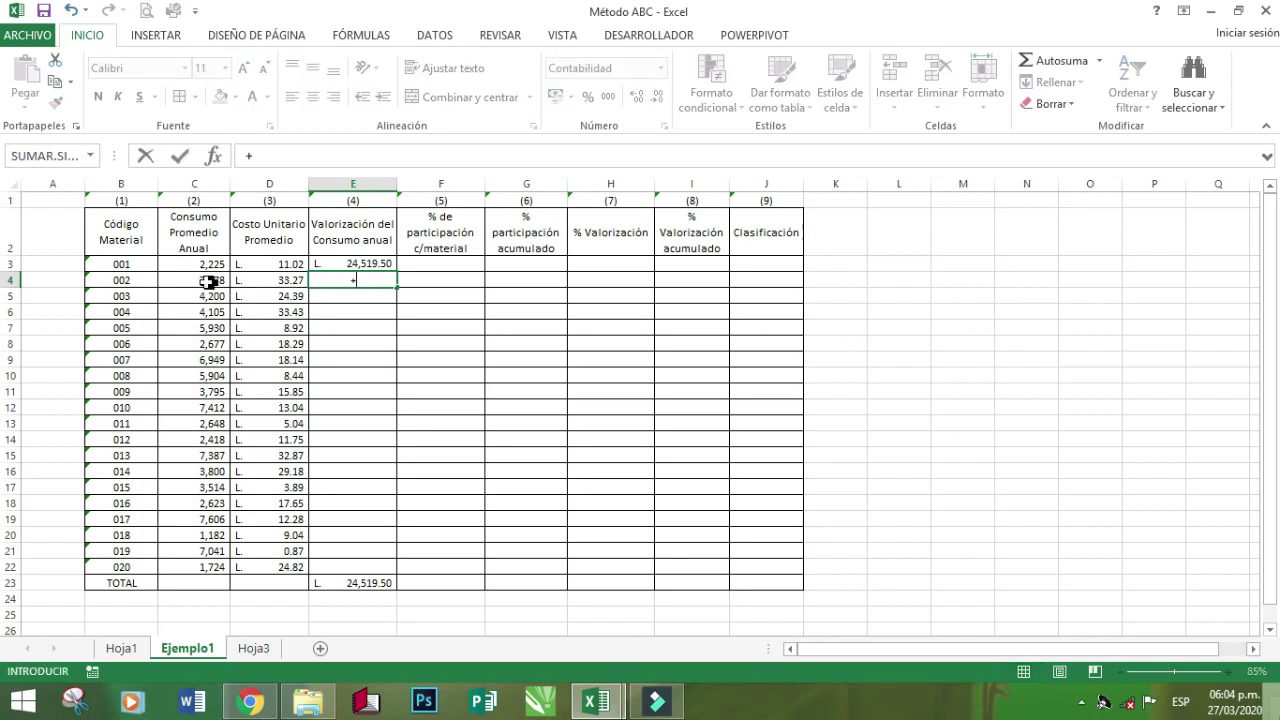
left_click(206, 281)
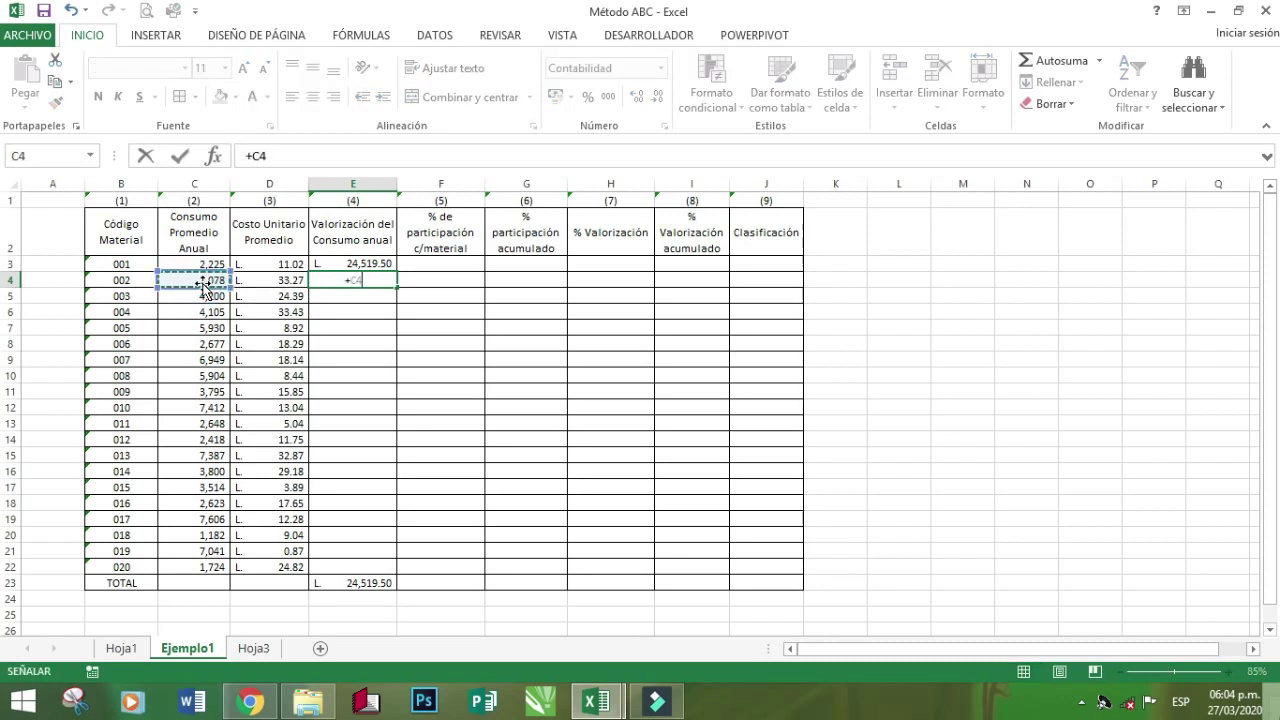
type("*")
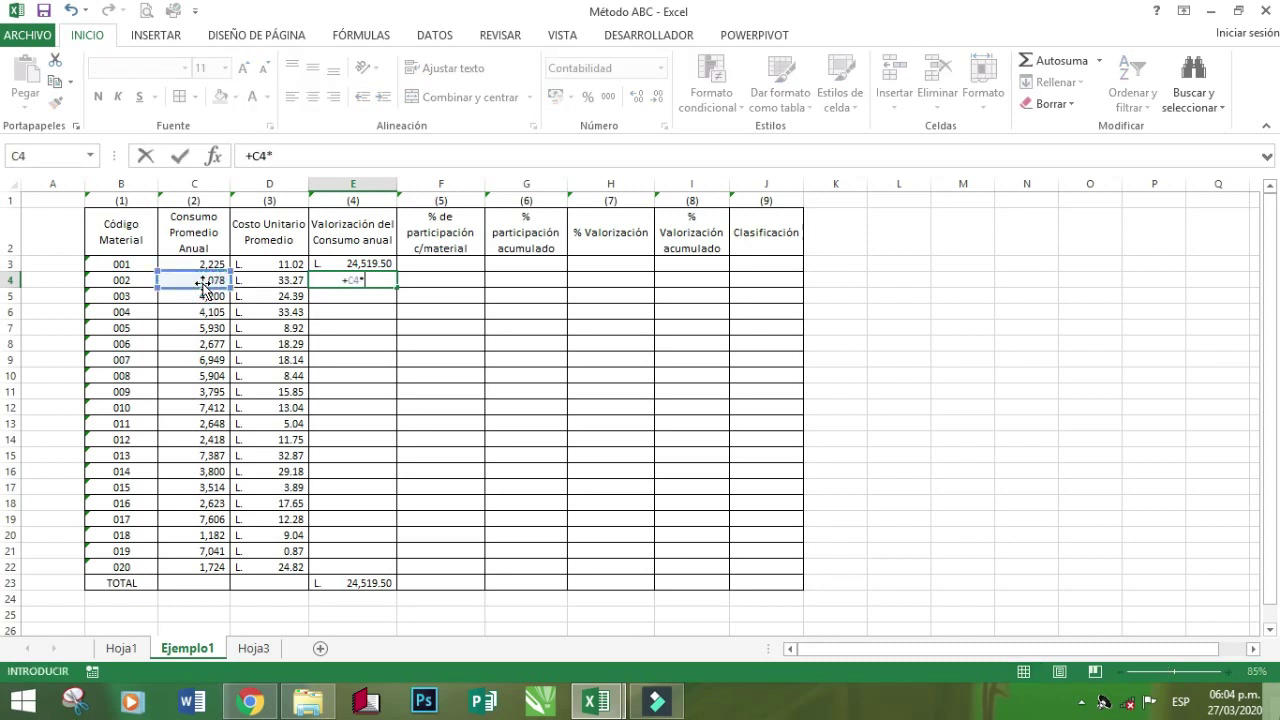
left_click(274, 281)
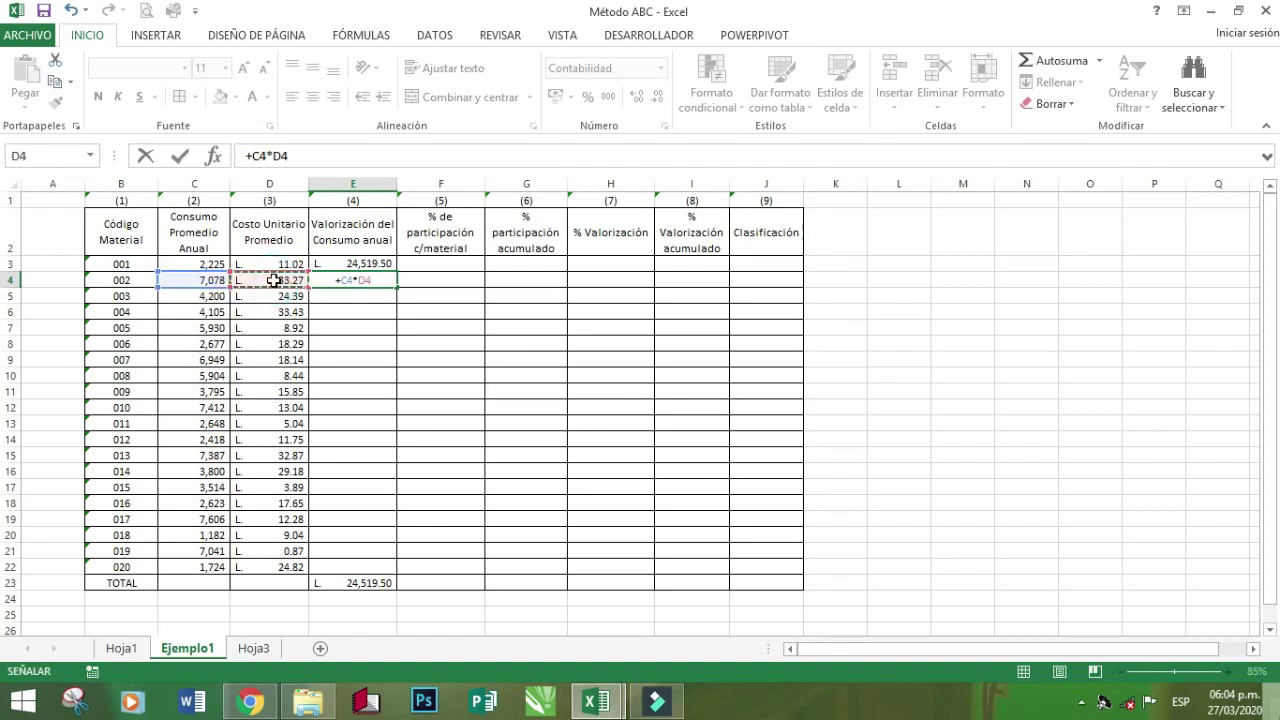
key("Return")
Fill the valuation formula in E4 down through E22 for the remaining materials and check the copied formulas
left_click(369, 281)
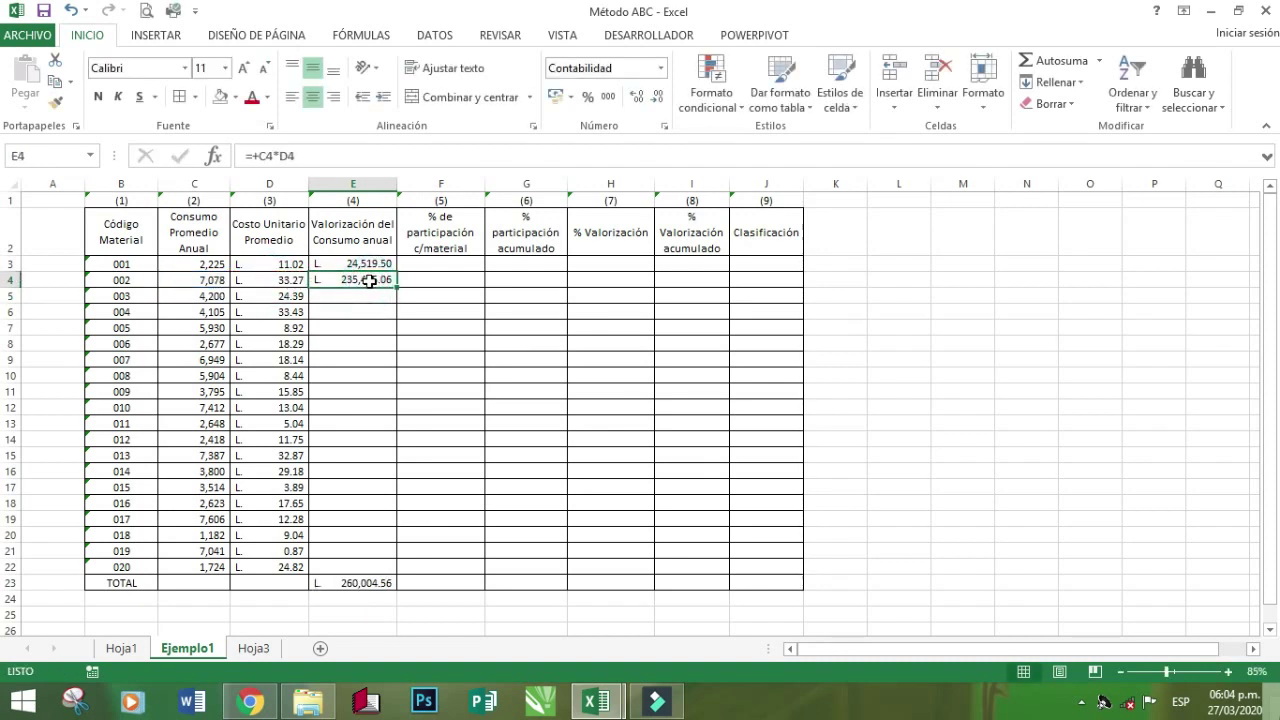
left_click_drag(396, 288, 374, 570)
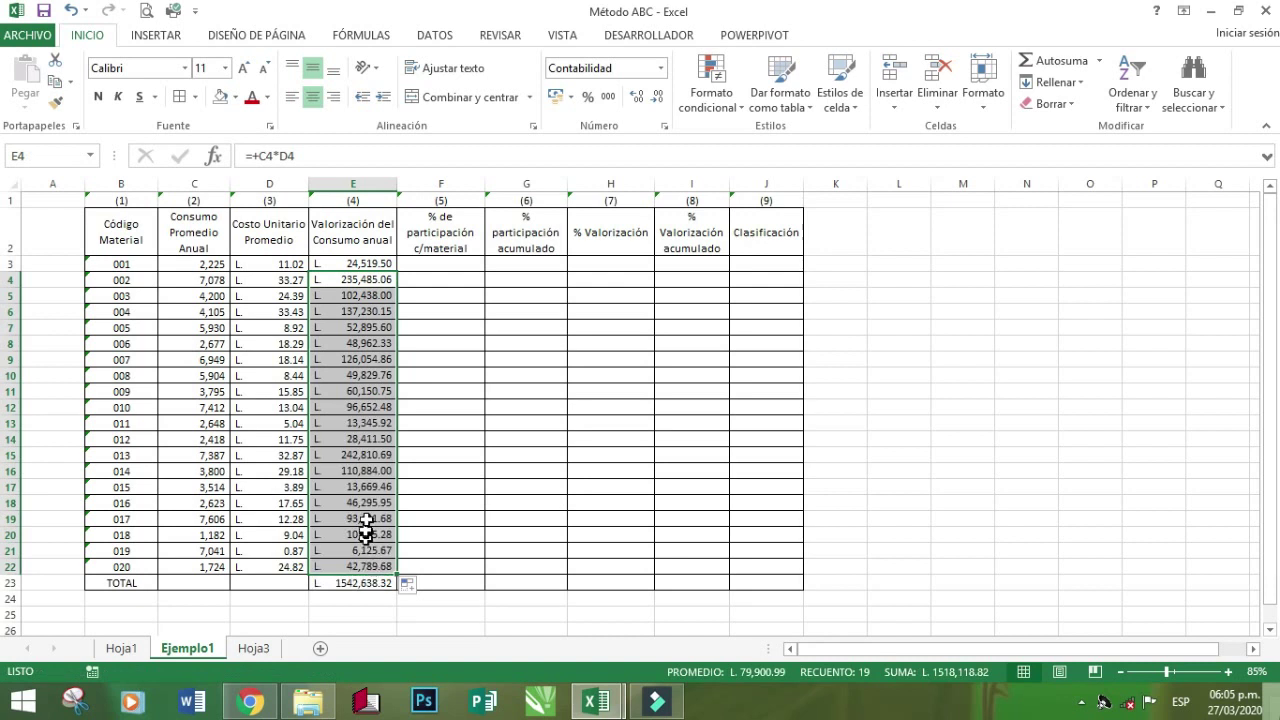
left_click(370, 342)
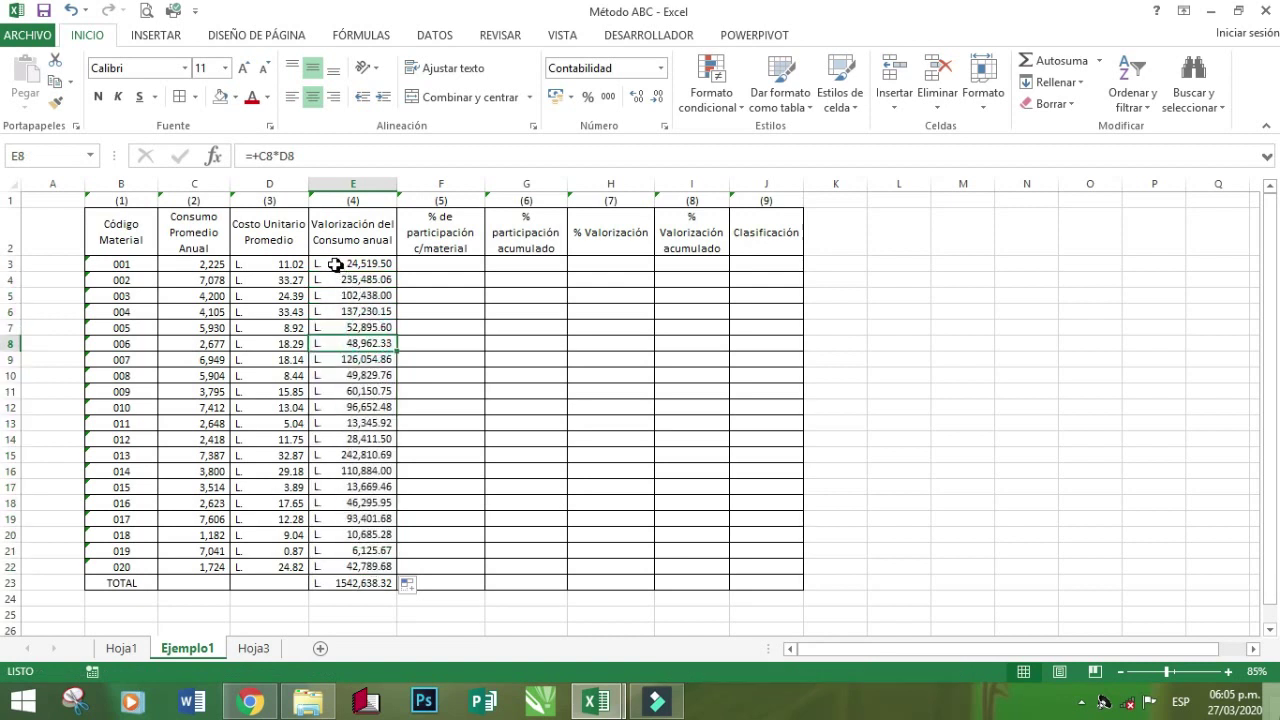
left_click(333, 264)
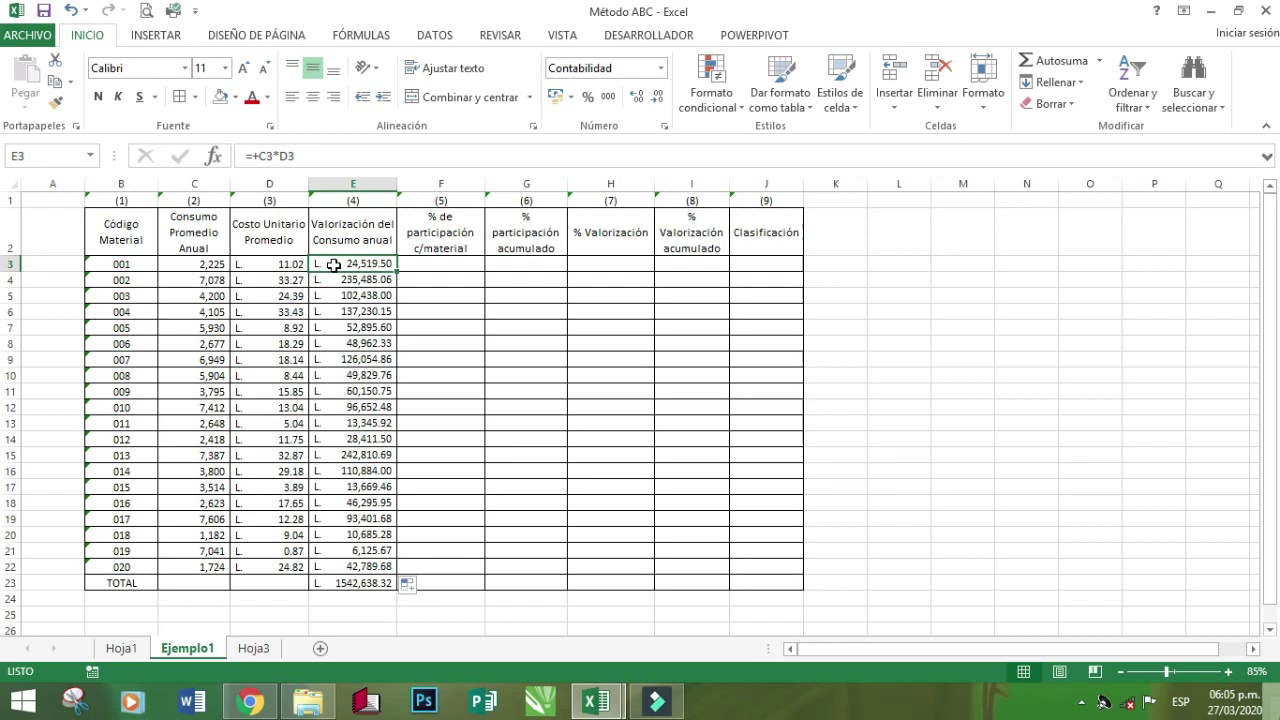
left_click(327, 280)
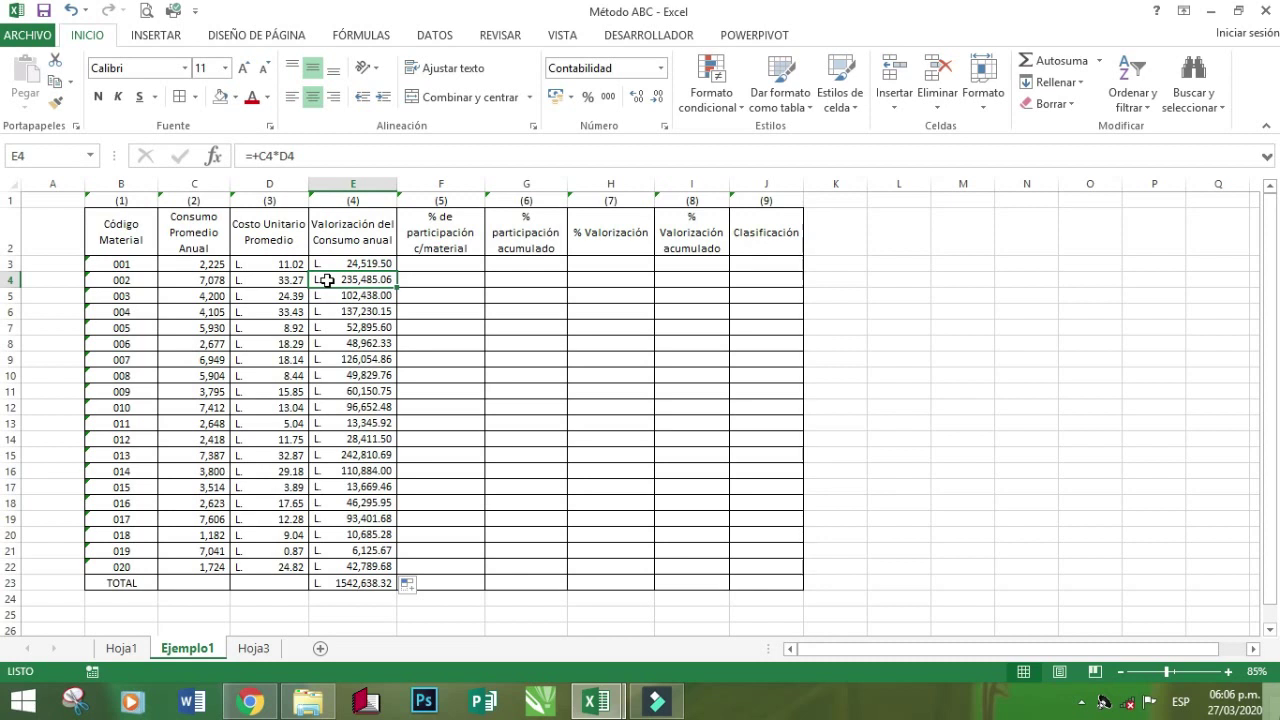
Review the valuations in E3:E22 and clear the total in E23 of the TOTAL row
left_click_drag(336, 263, 322, 567)
left_click(322, 567)
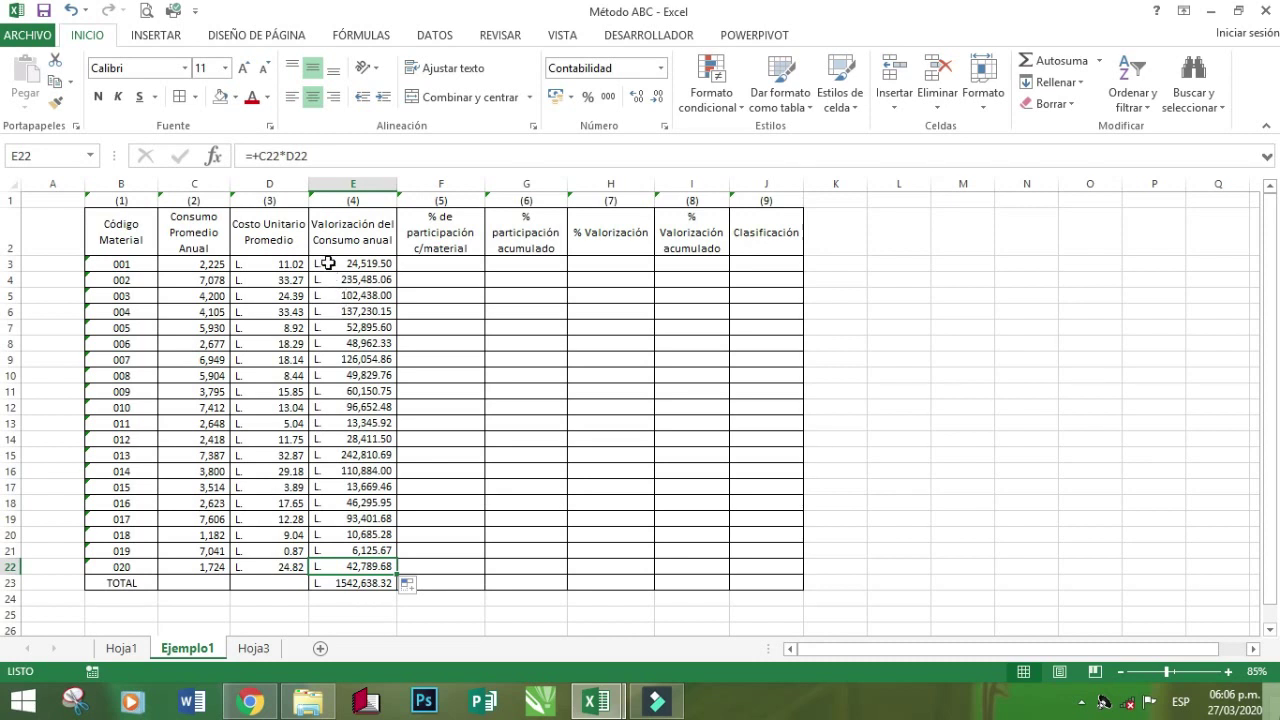
left_click_drag(328, 263, 323, 568)
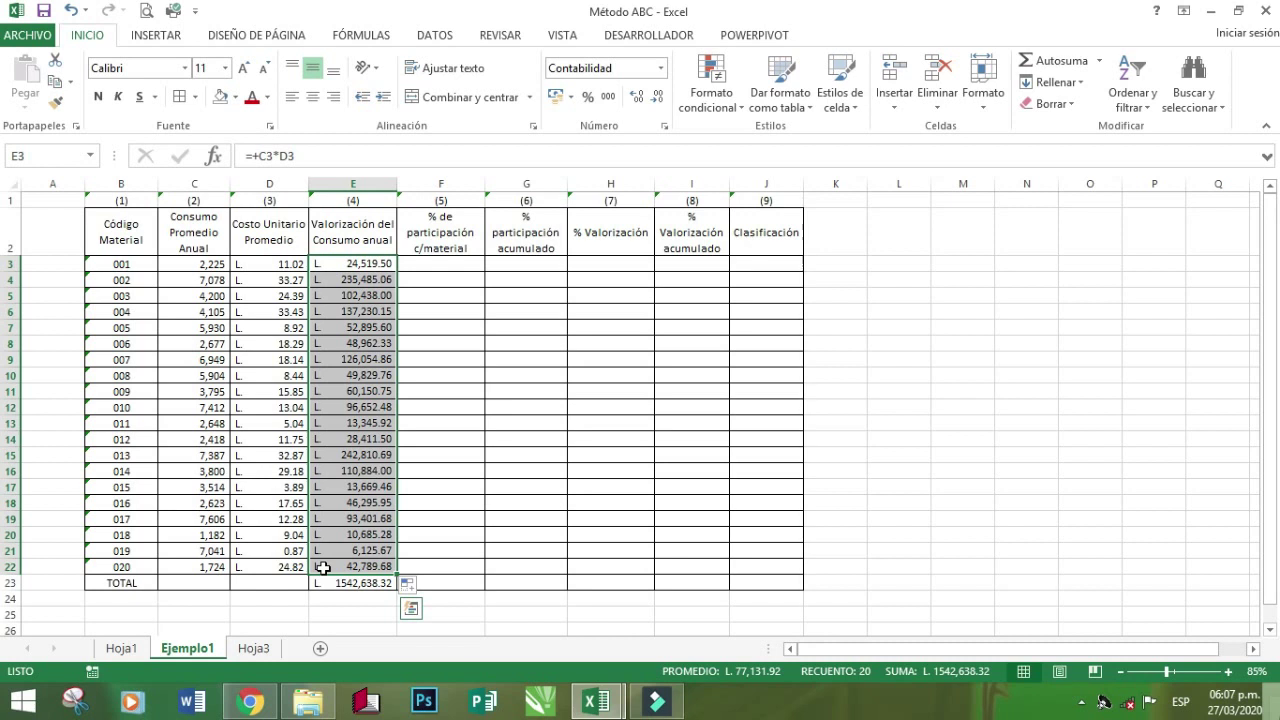
key("ctrl+z")
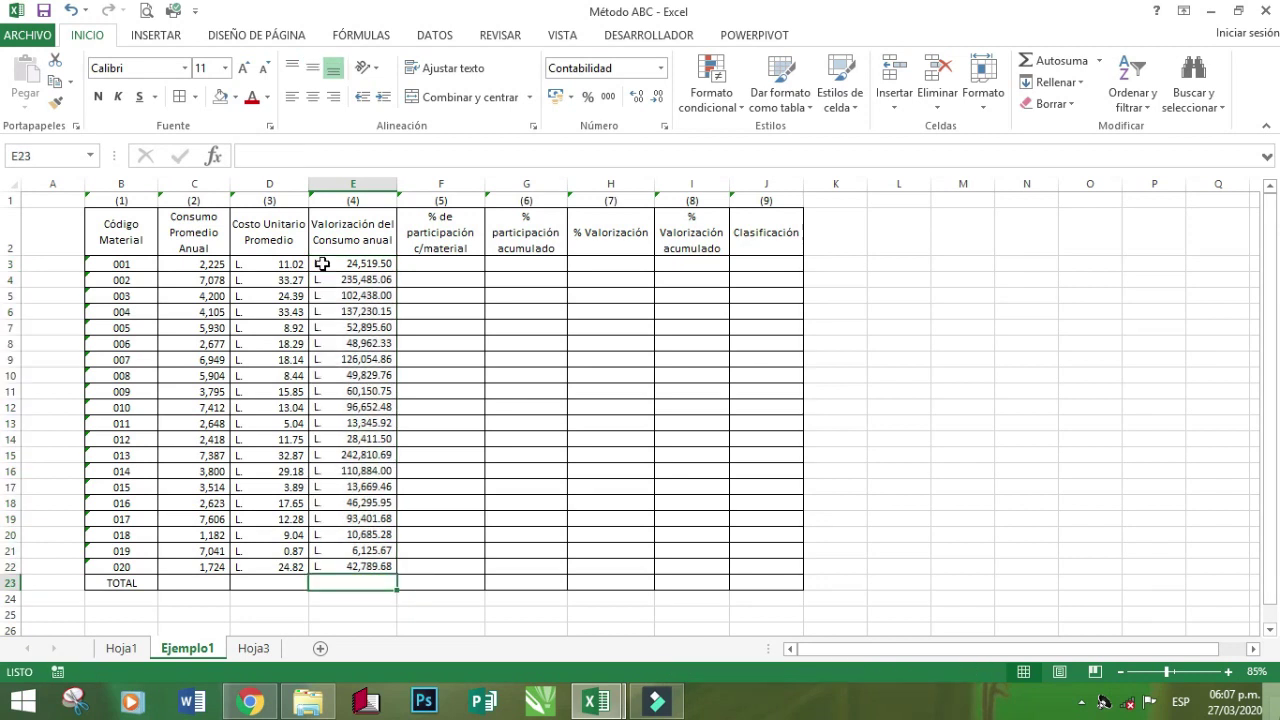
Sort the materials by annual consumption valuation (E3:E22) from largest to smallest, expanding the selection to the adjacent columns
left_click_drag(322, 264, 325, 567)
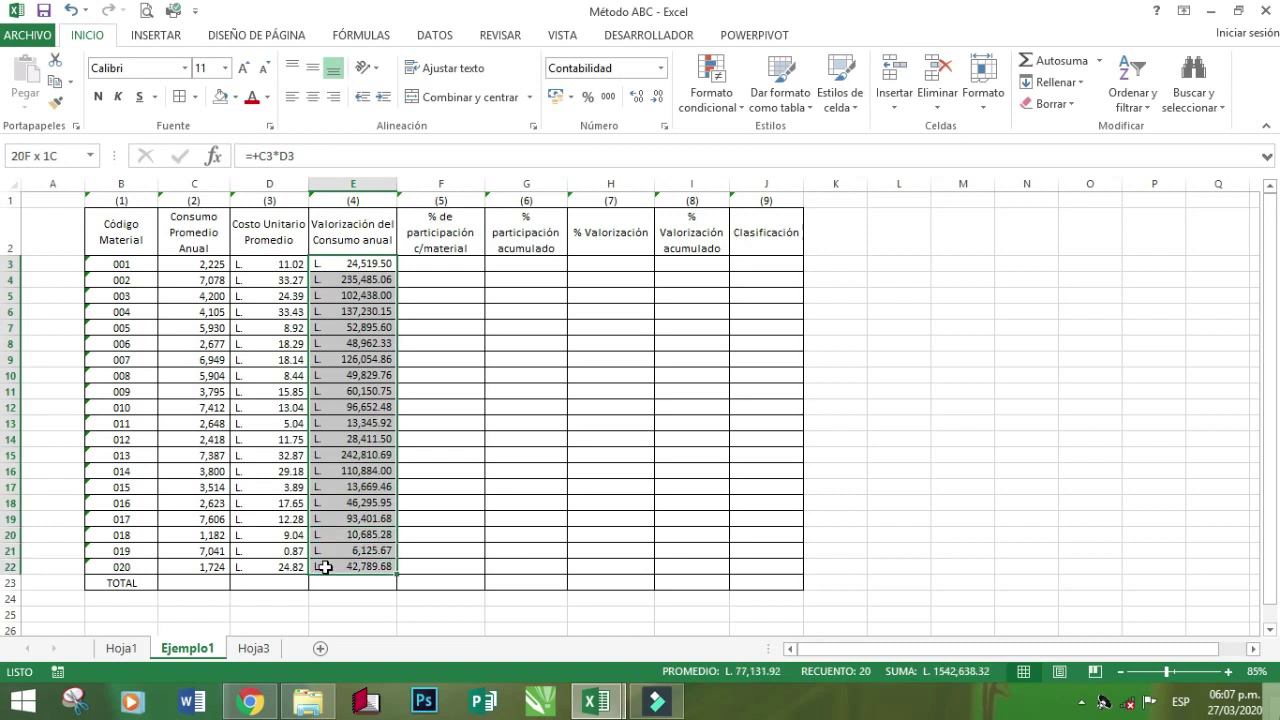
left_click(1137, 97)
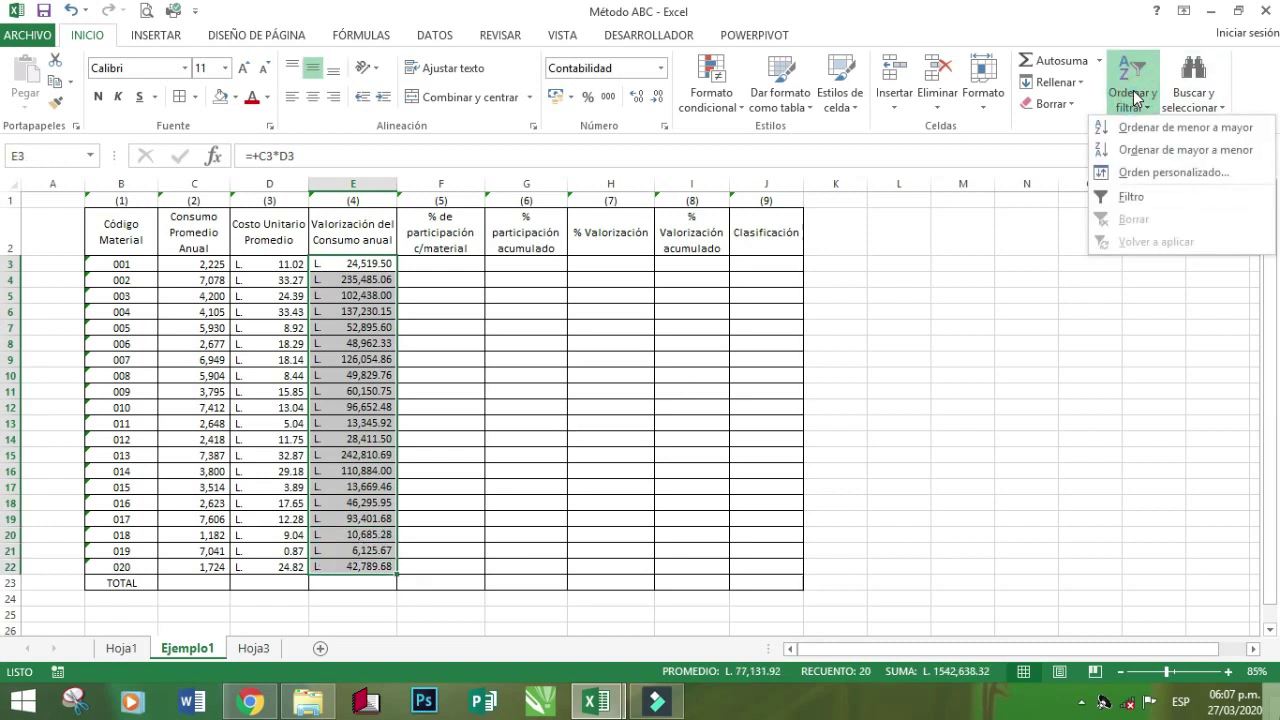
left_click(1153, 150)
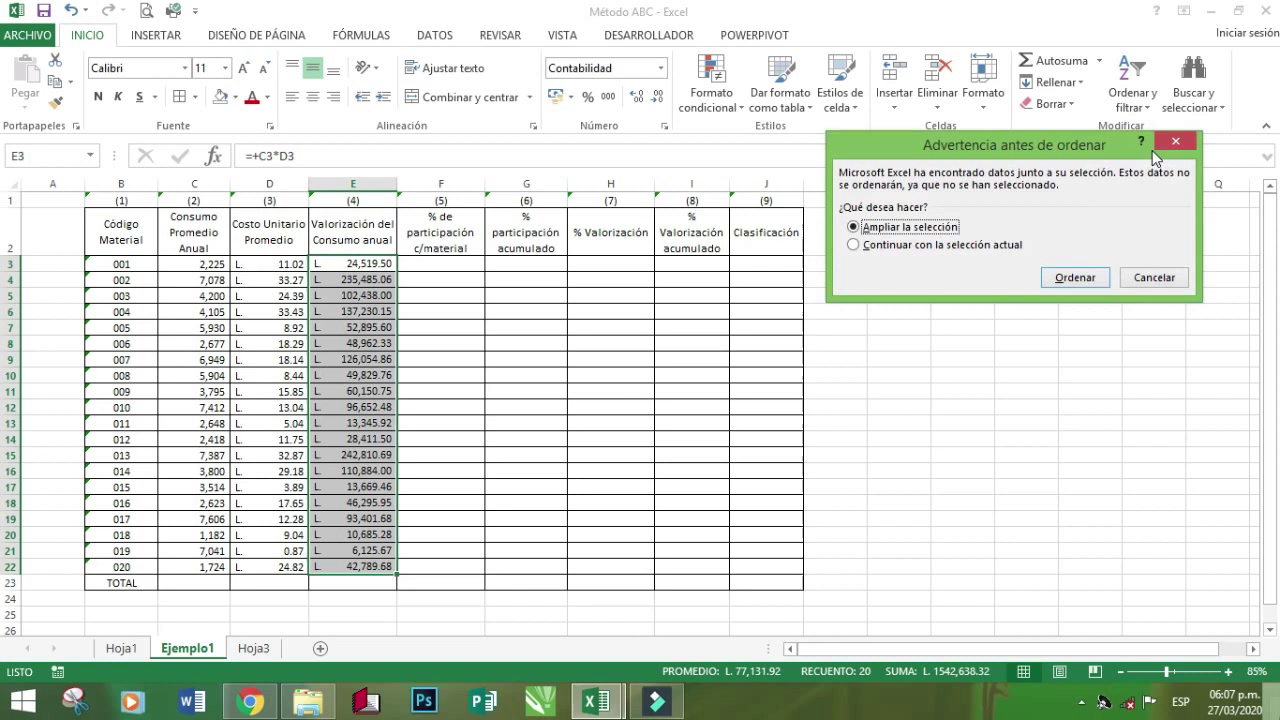
left_click(1074, 277)
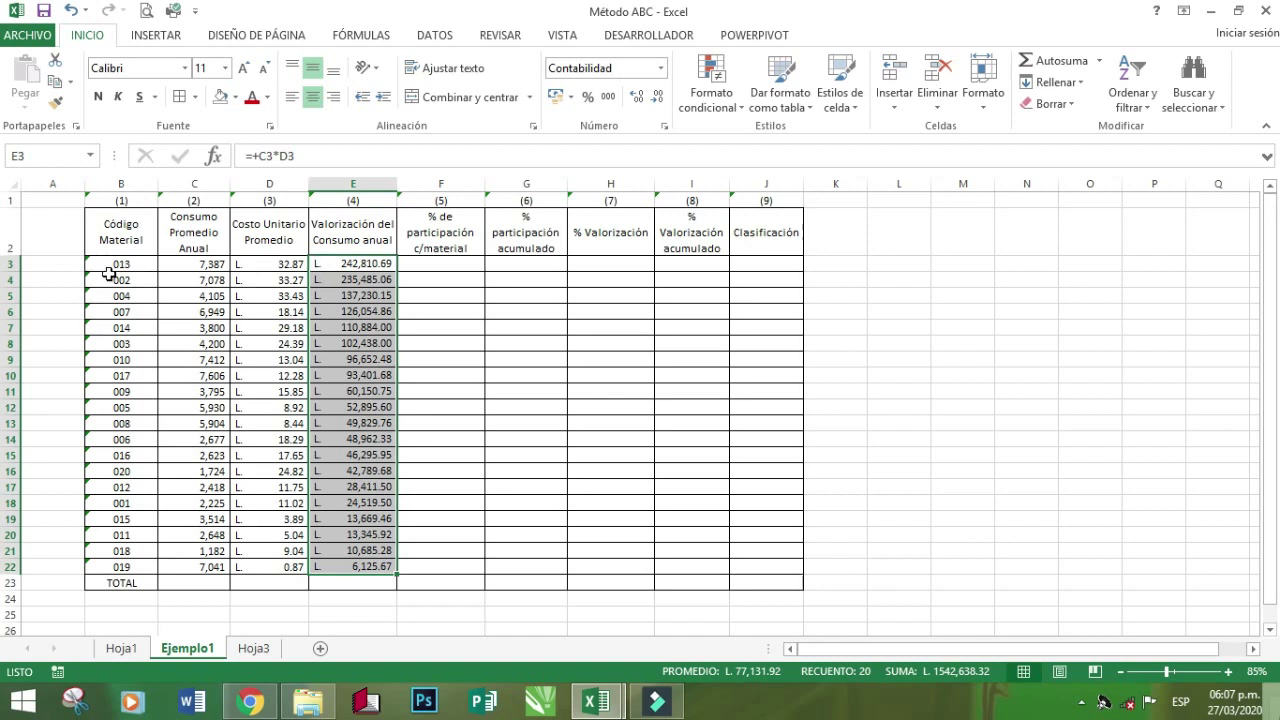
left_click(323, 266)
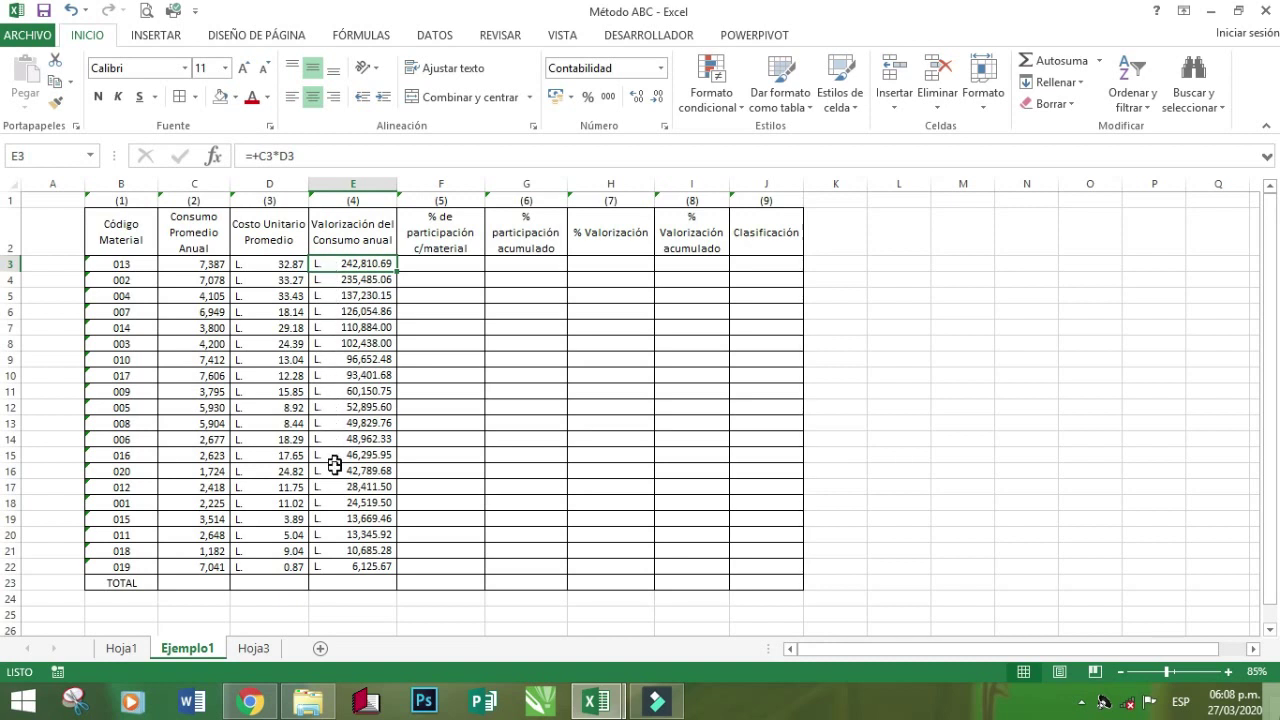
left_click(333, 567)
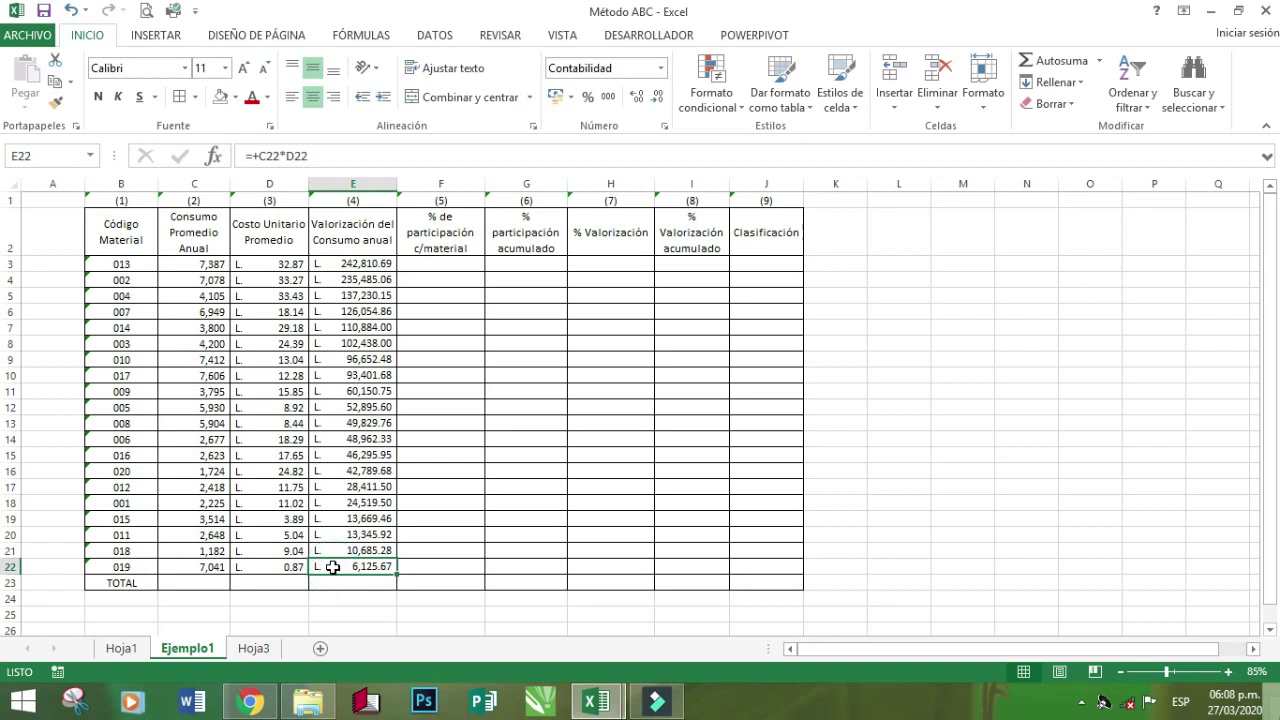
left_click(442, 264)
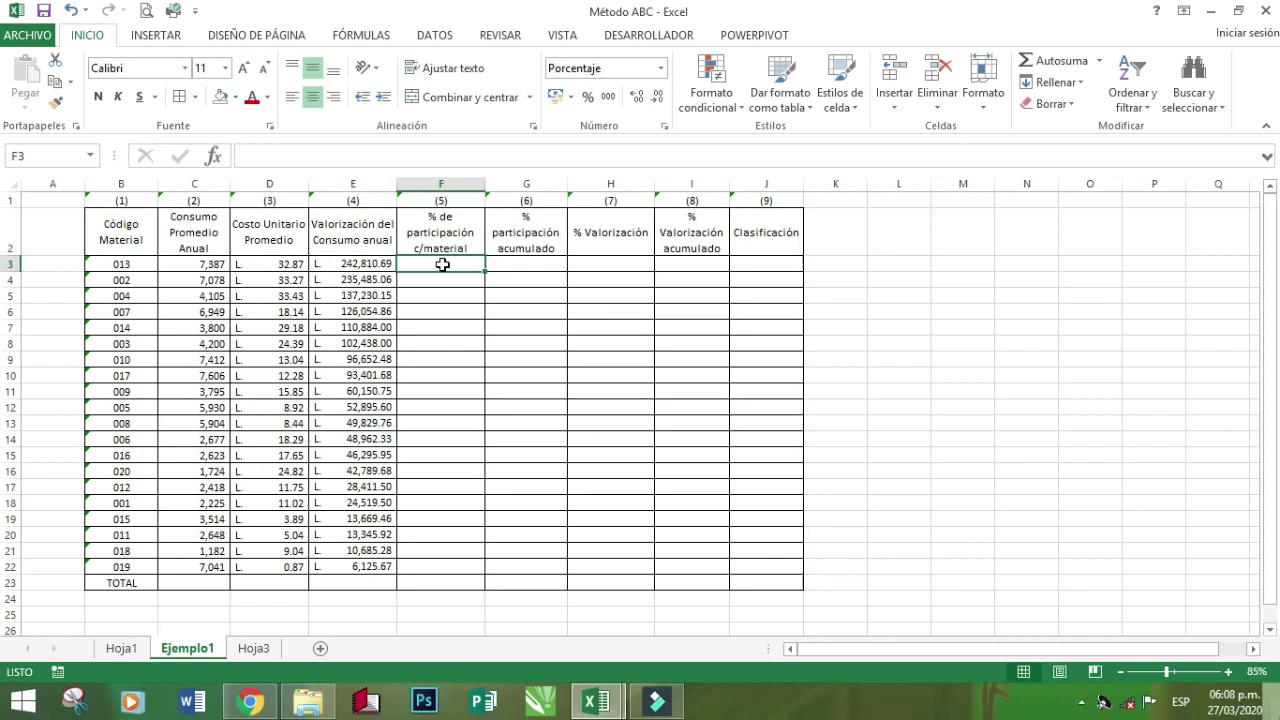
left_click(102, 265)
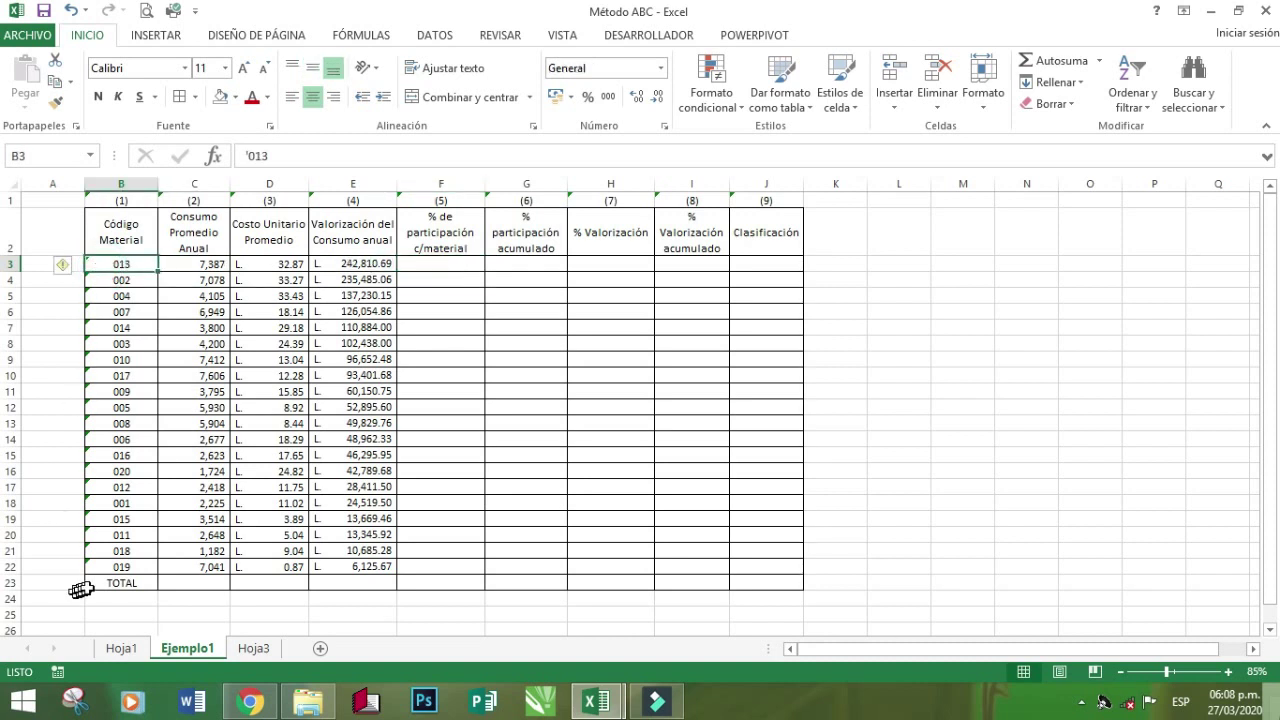
left_click(465, 264)
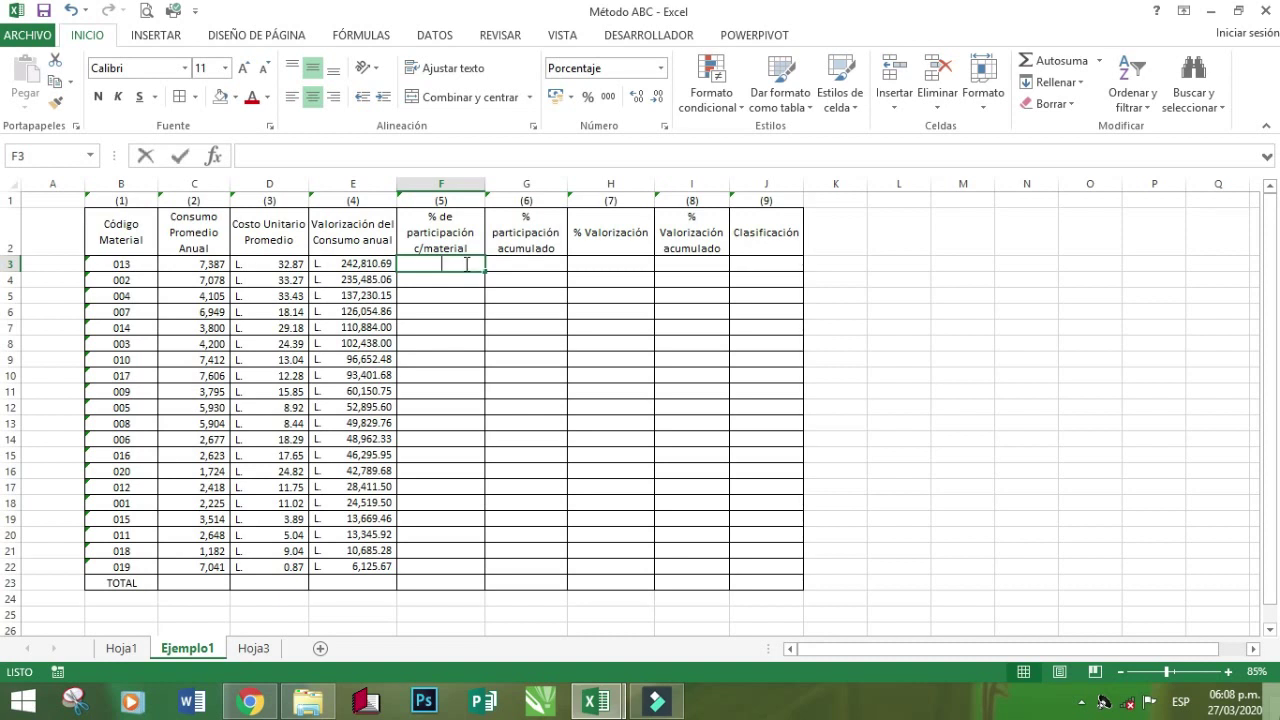
type("+100%")
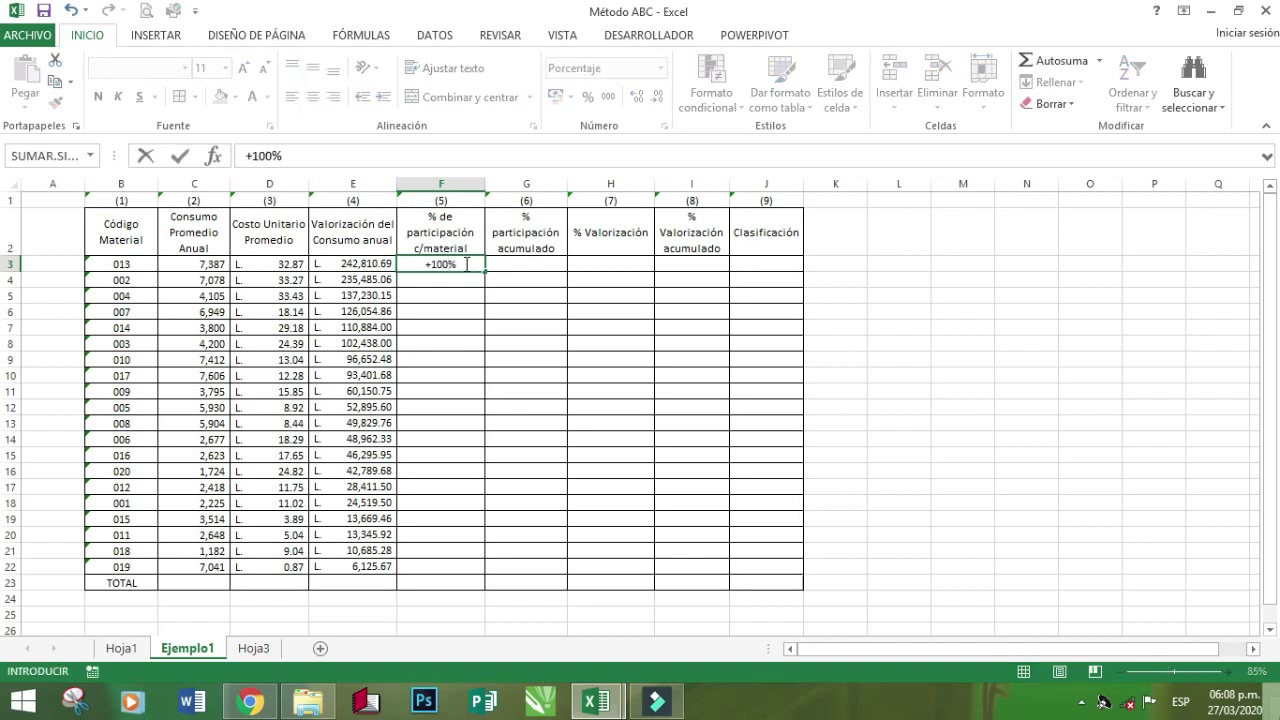
key("Tab")
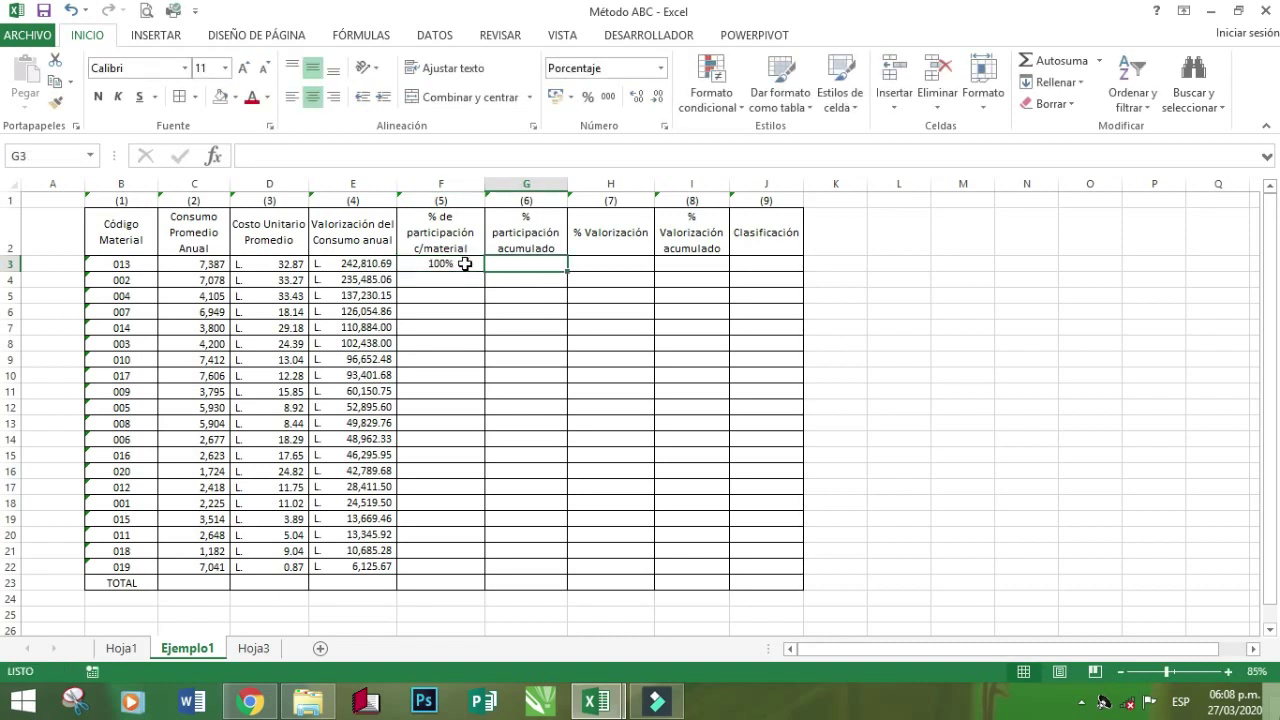
Calculate the participation per material in F3 with the formula =100%/20 and fill it down through F22
left_click(465, 263)
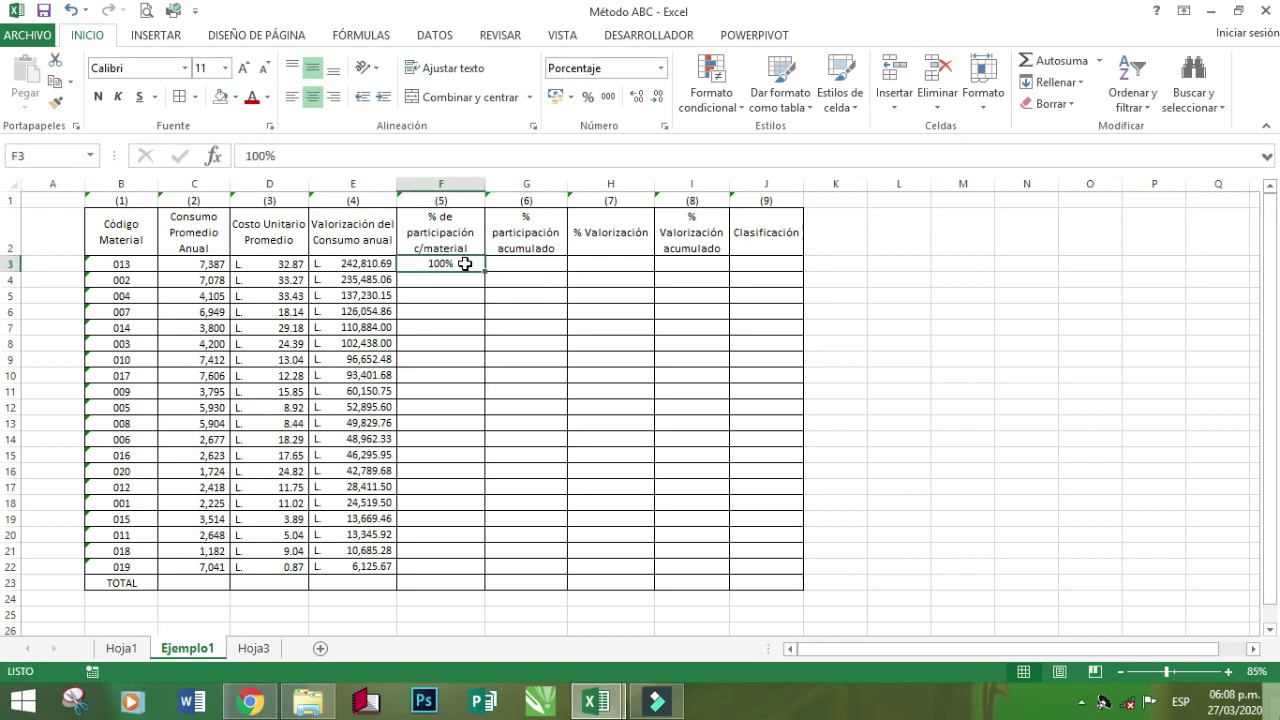
type("=100")
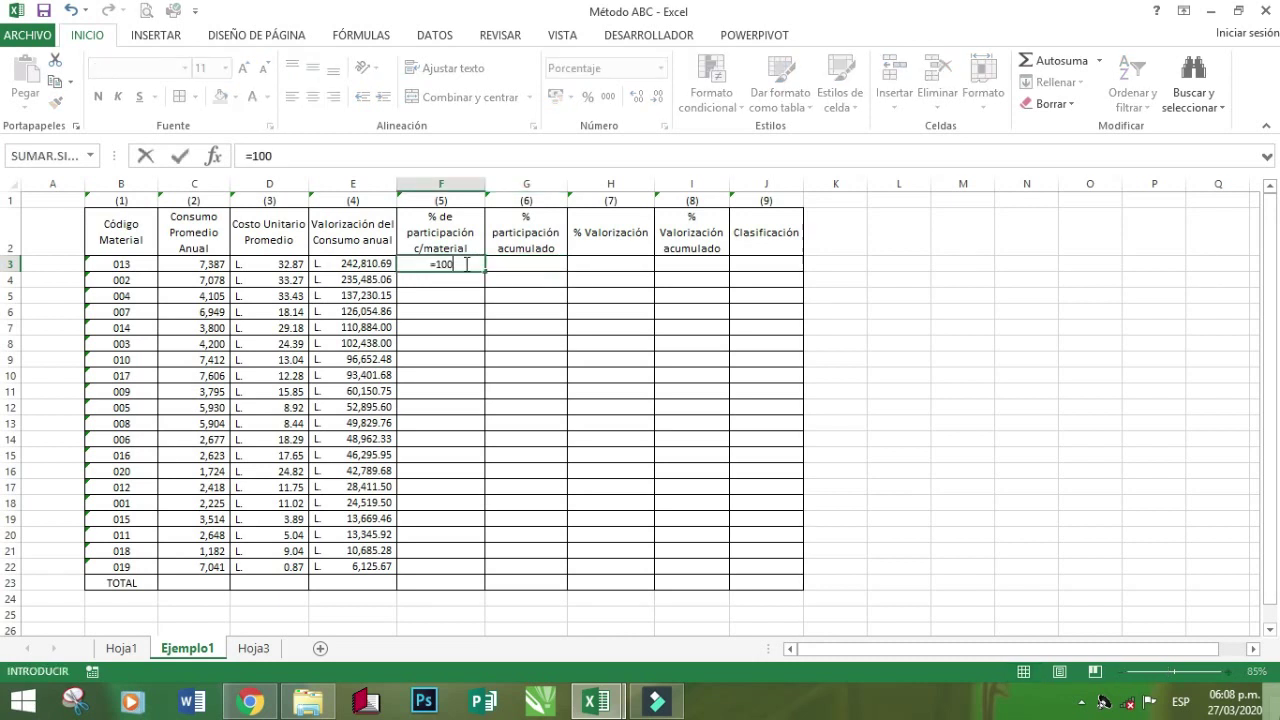
type("%/20")
key("Return")
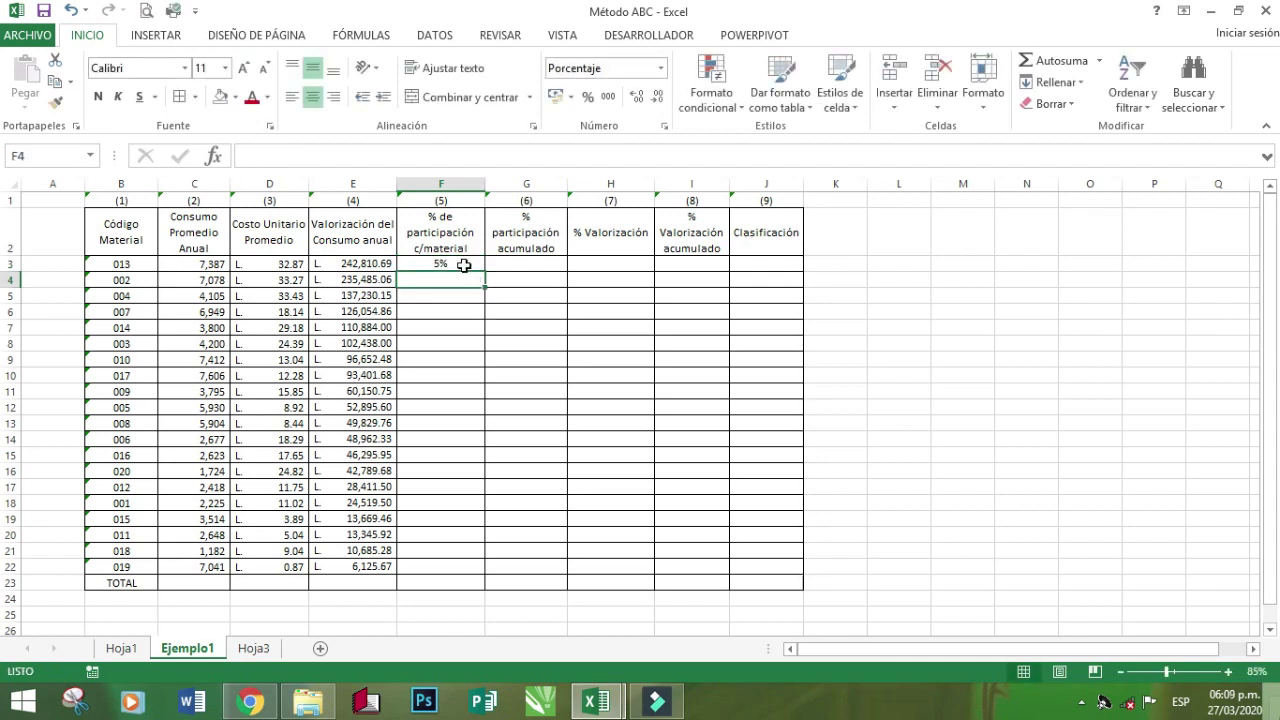
left_click(460, 264)
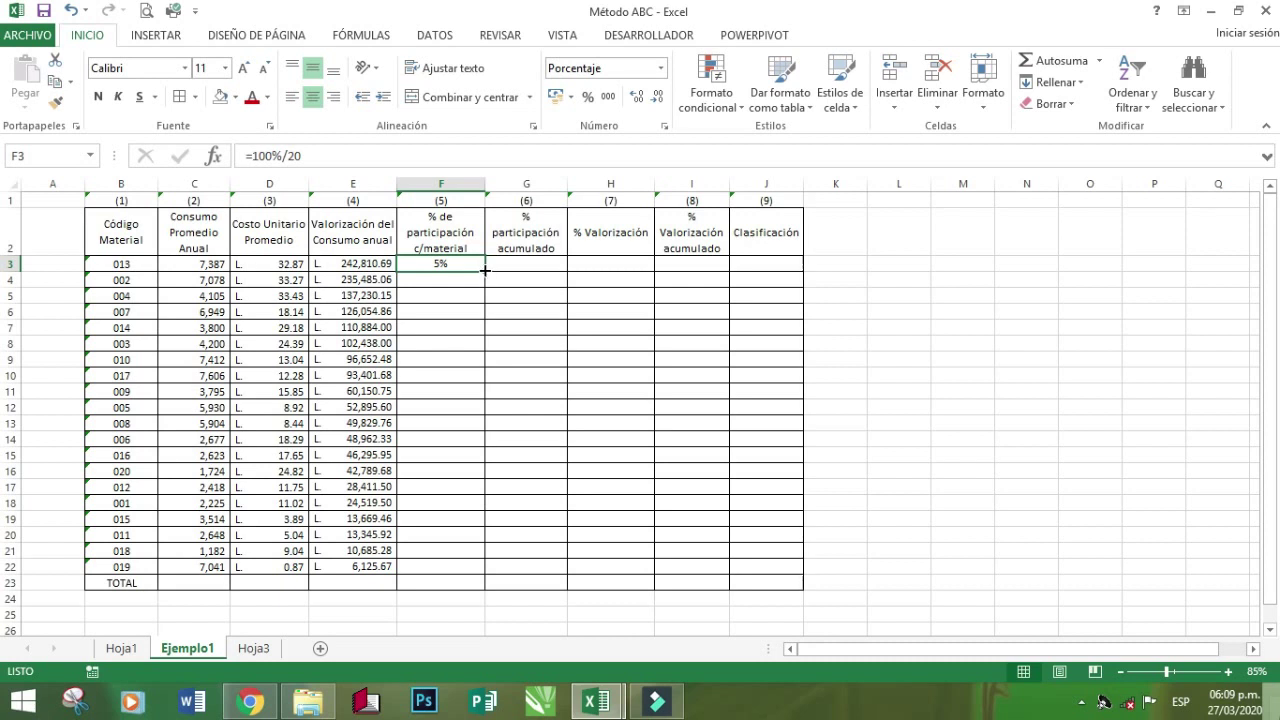
left_click_drag(486, 271, 441, 573)
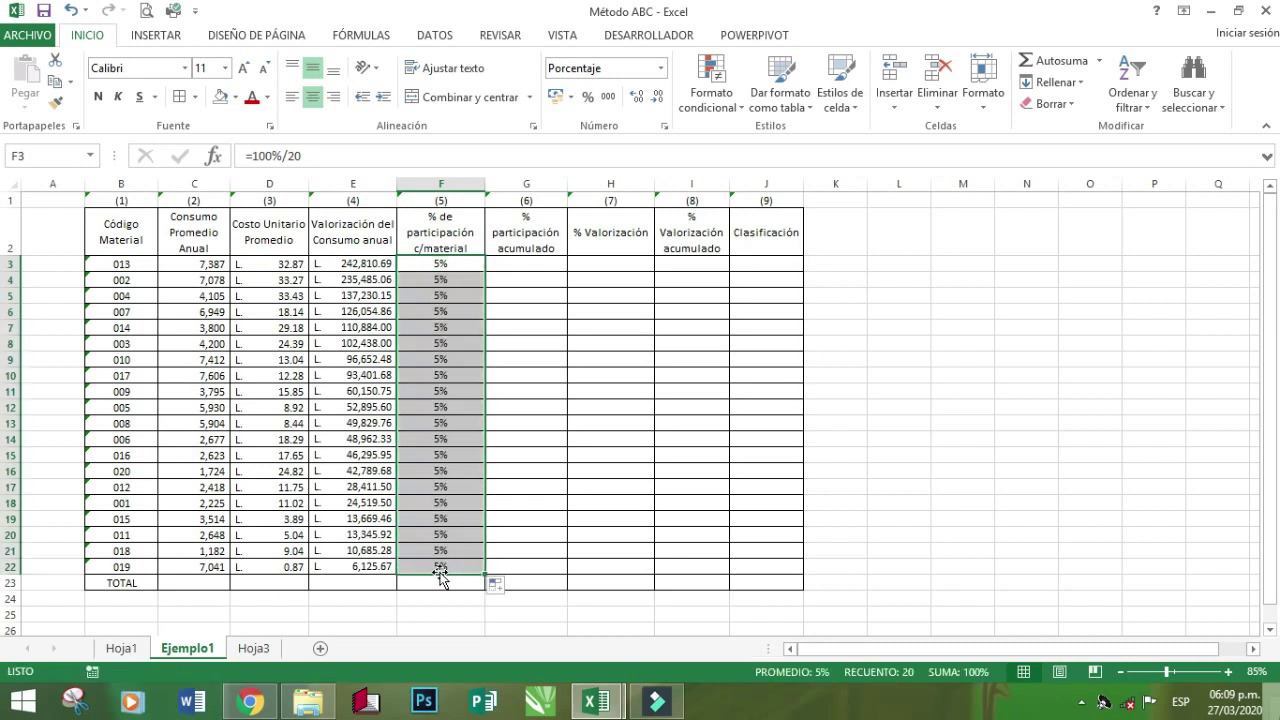
Start the cumulative participation column by referencing the first material's participation in G3 with the formula +F3
left_click(532, 265)
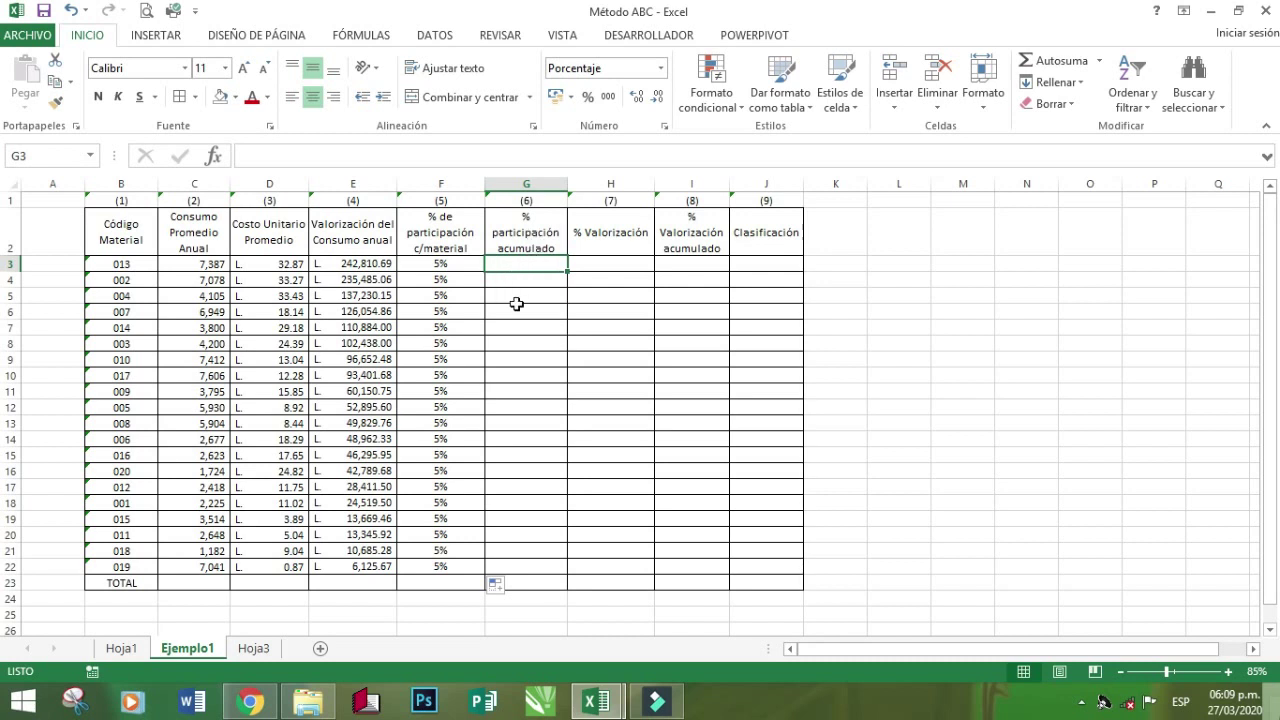
type("+")
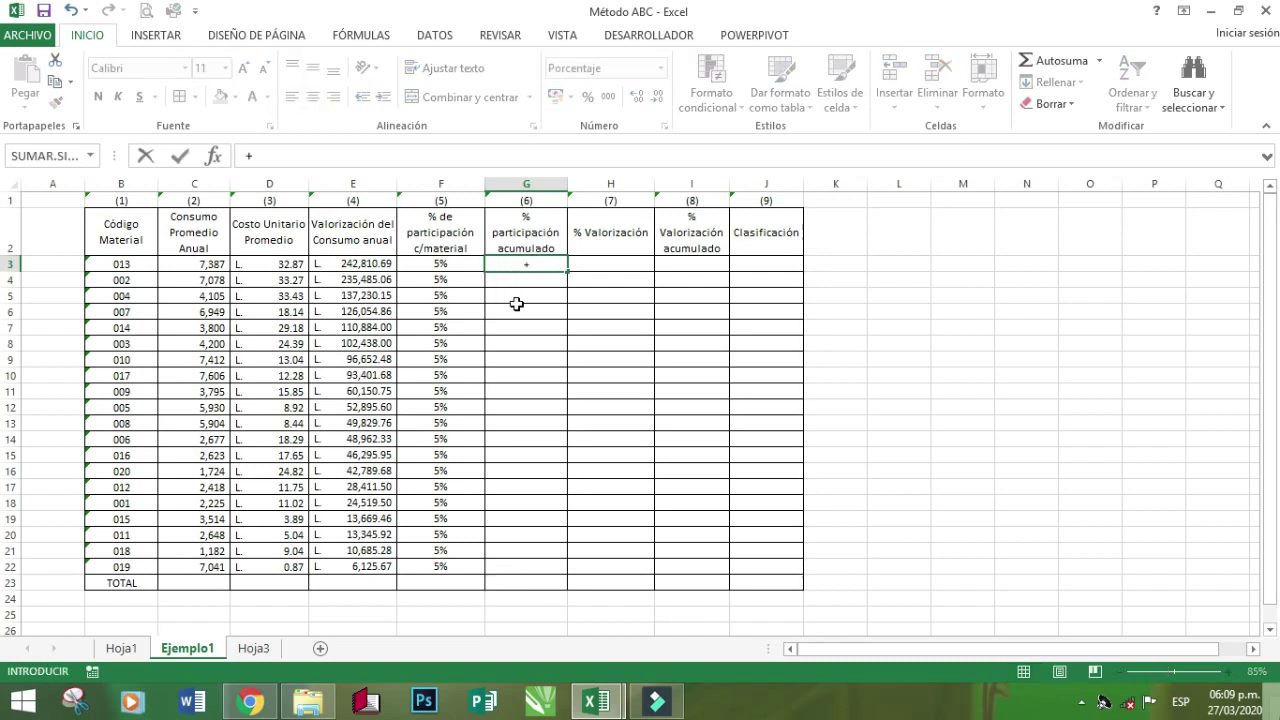
key("Left")
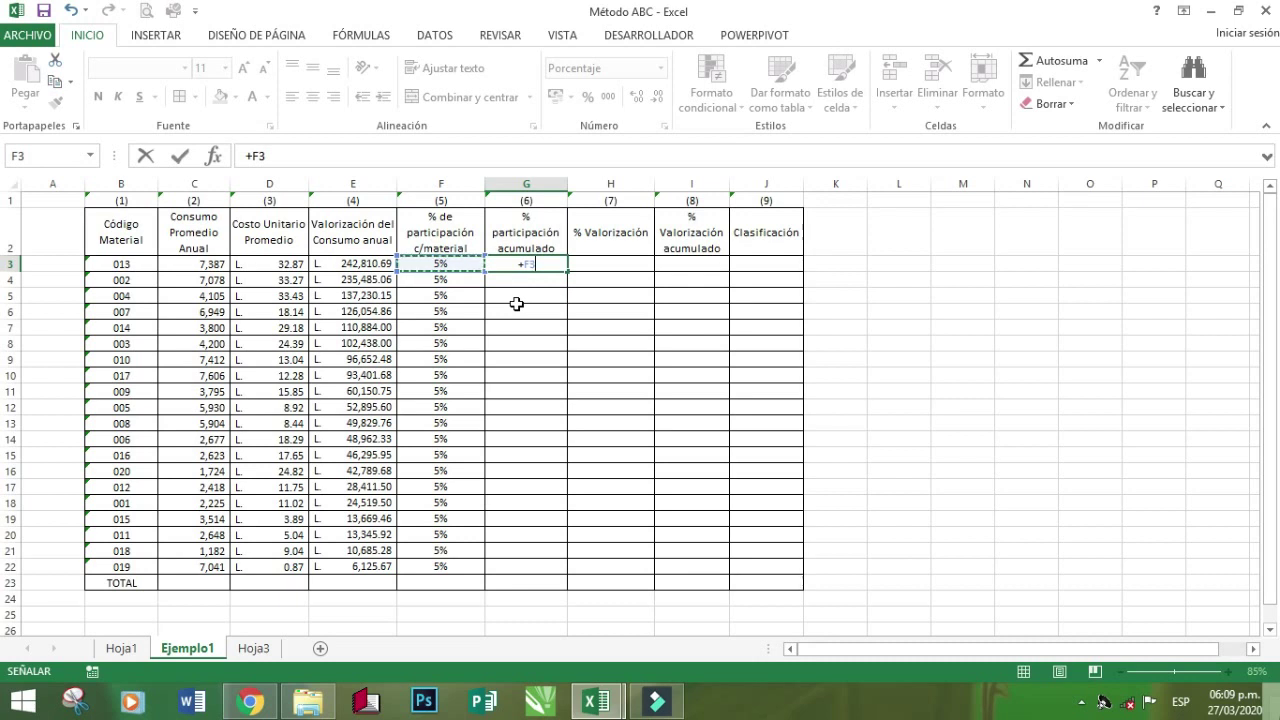
key("Return")
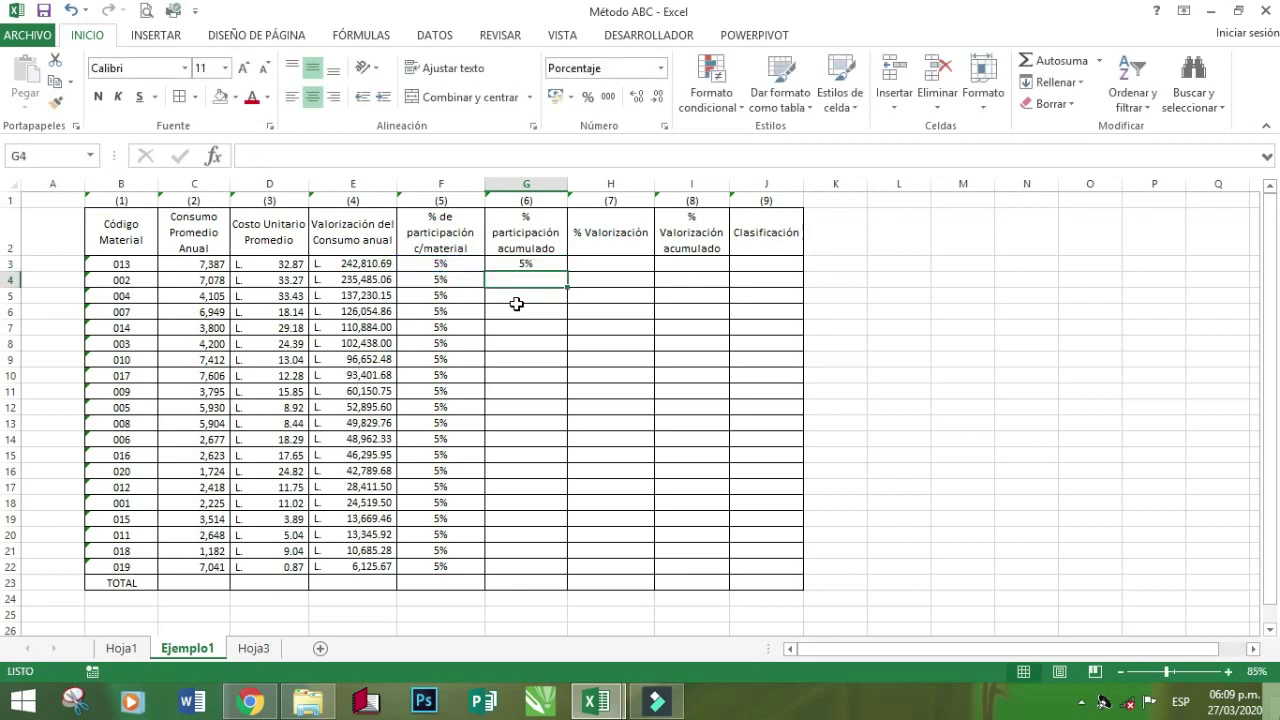
Calculate material 002's cumulative participation in G4 with the formula +G3+F4
type("+")
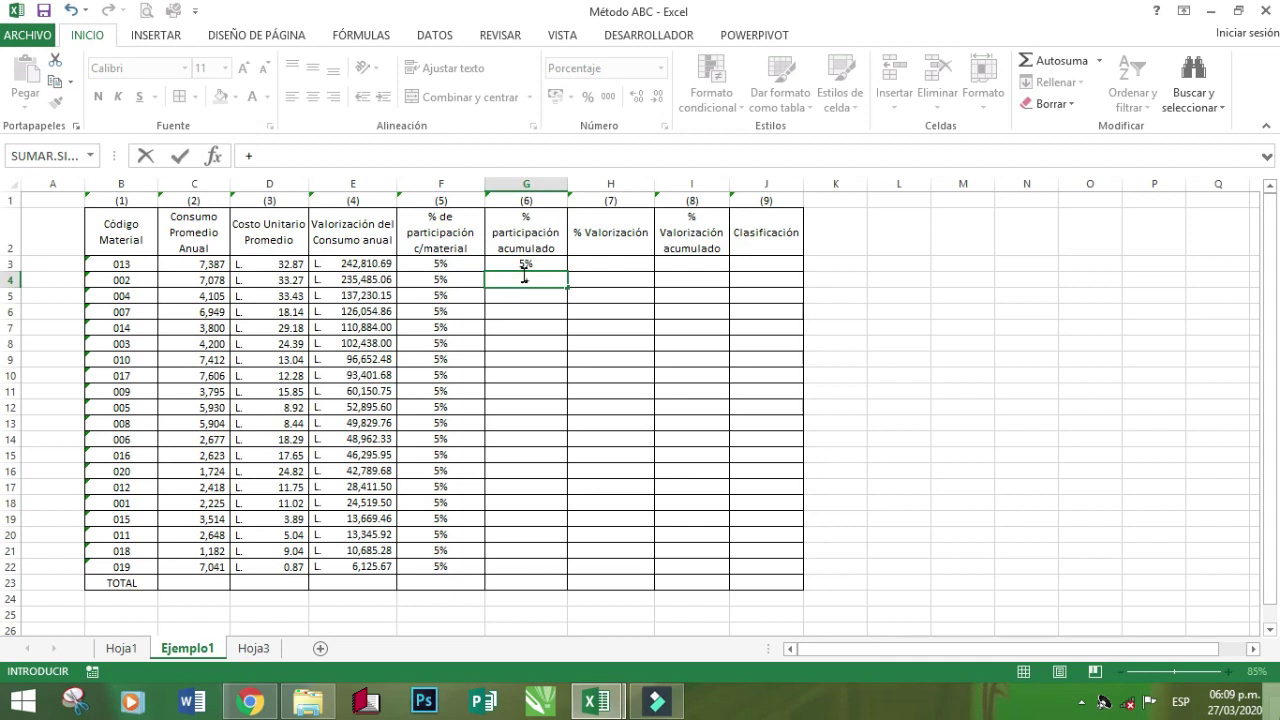
left_click(508, 263)
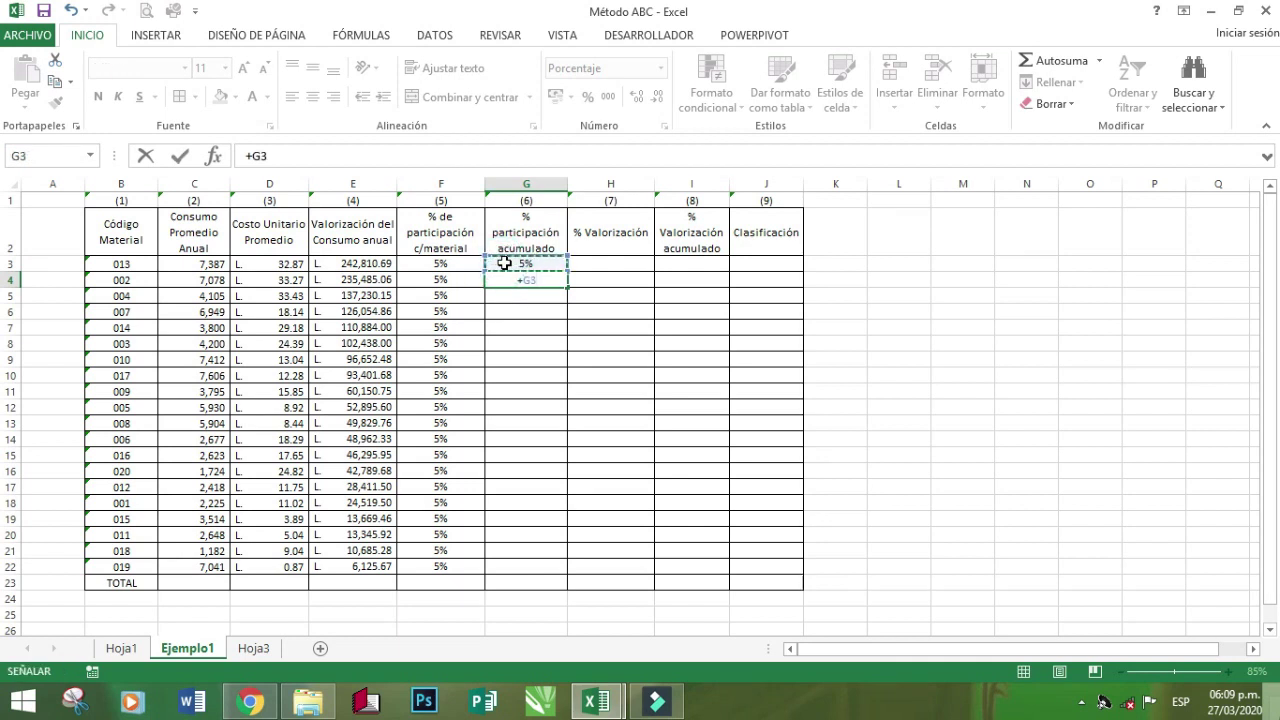
type("+")
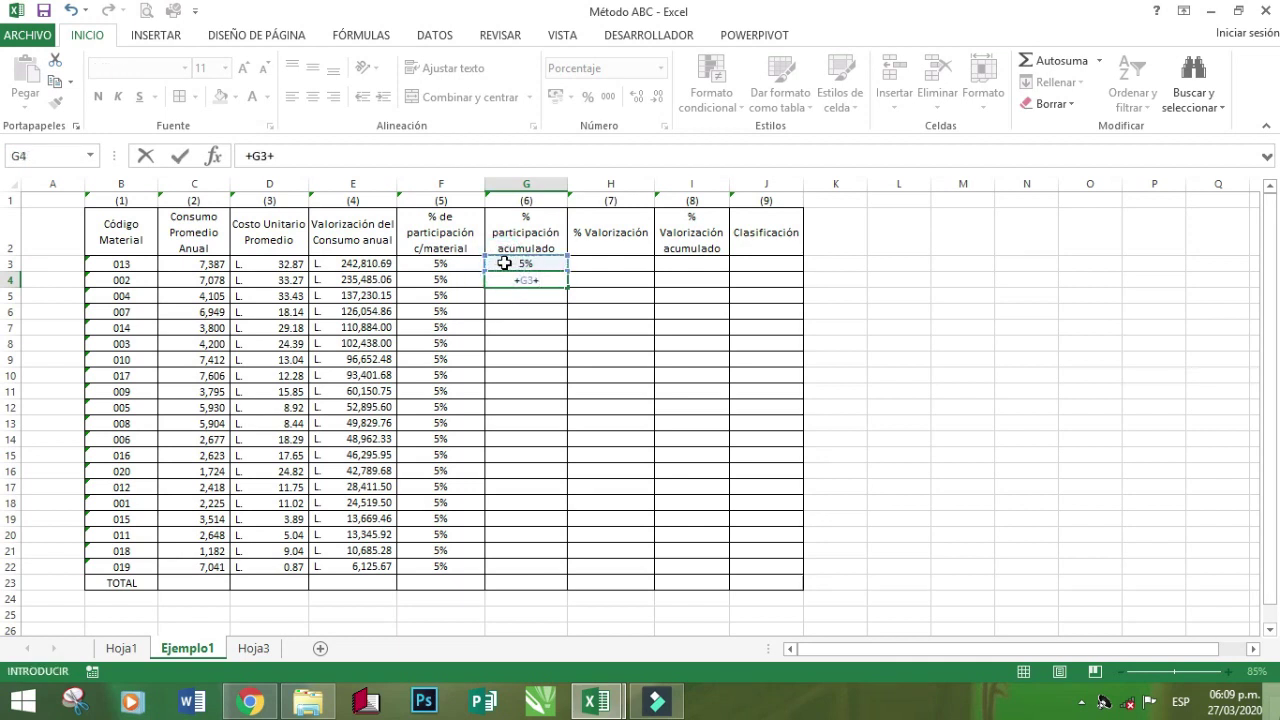
left_click(451, 280)
key("Return")
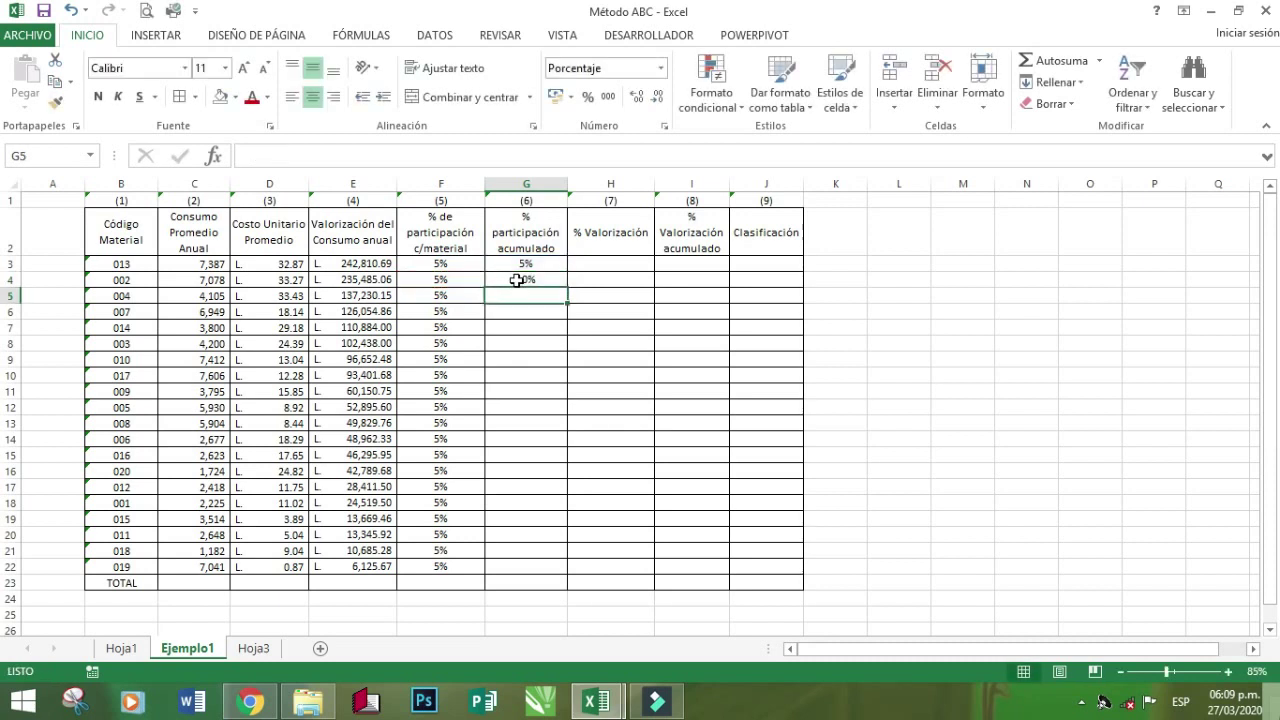
Fill the cumulative participation formula from G4 down through G22 and check the formula in the last material's row
left_click(540, 280)
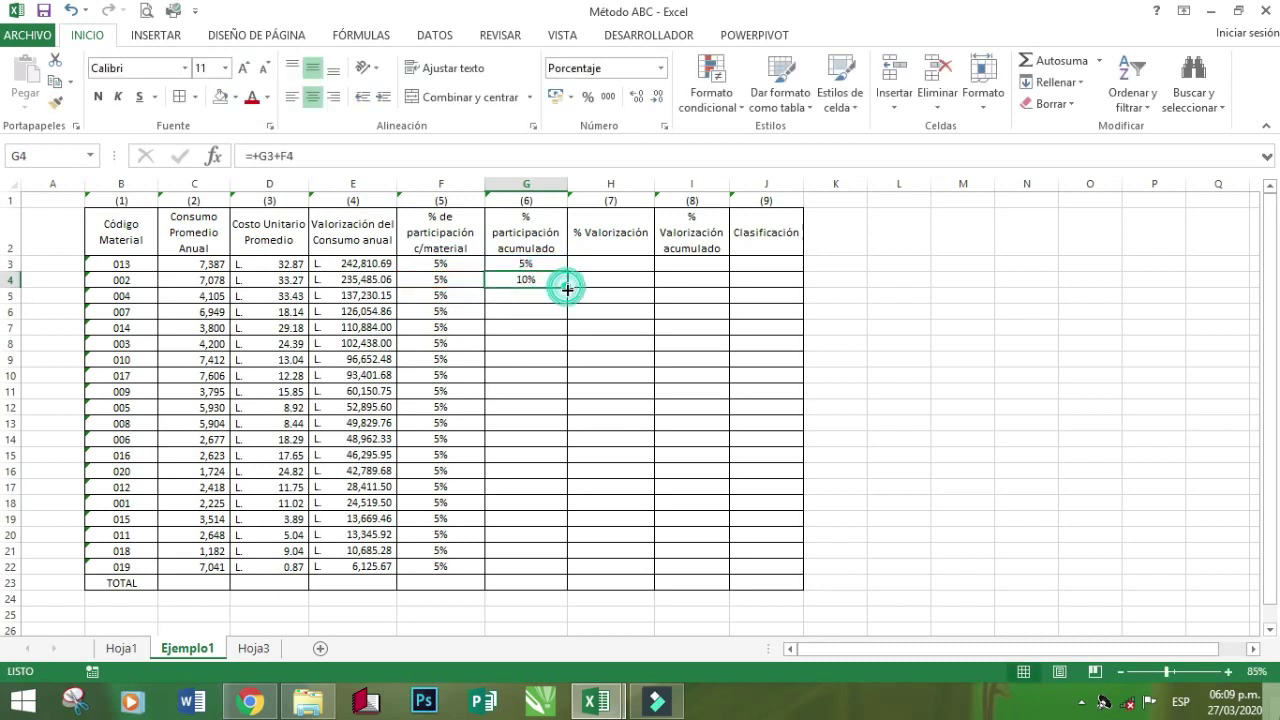
left_click_drag(567, 287, 540, 568)
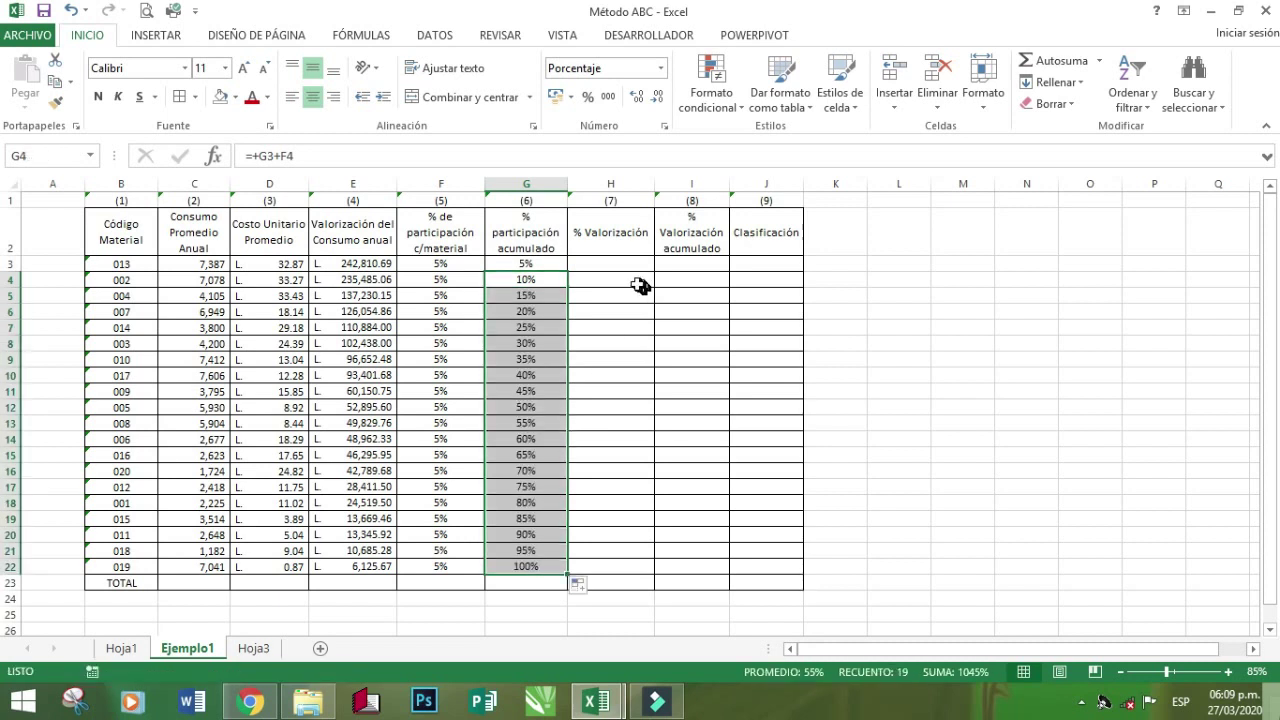
left_click(524, 566)
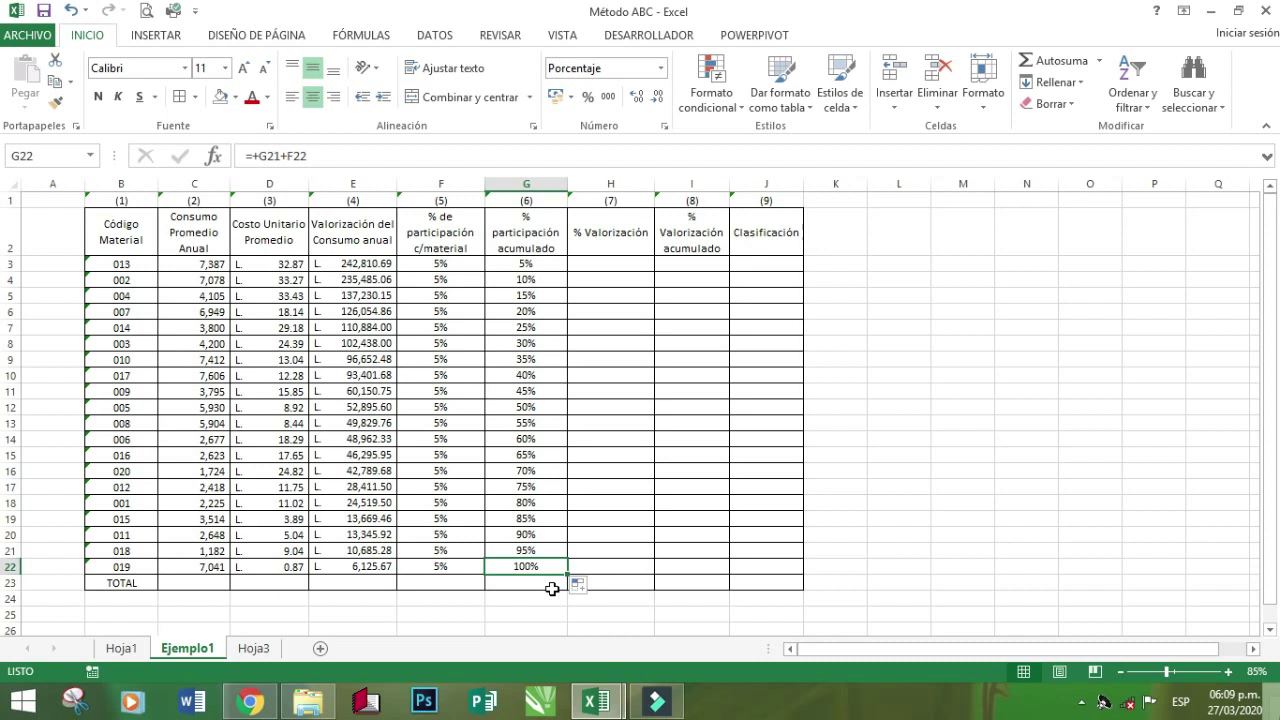
Total the annual consumption valuations in E23 of the TOTAL row with =SUMA(E3:E22)
left_click(601, 263)
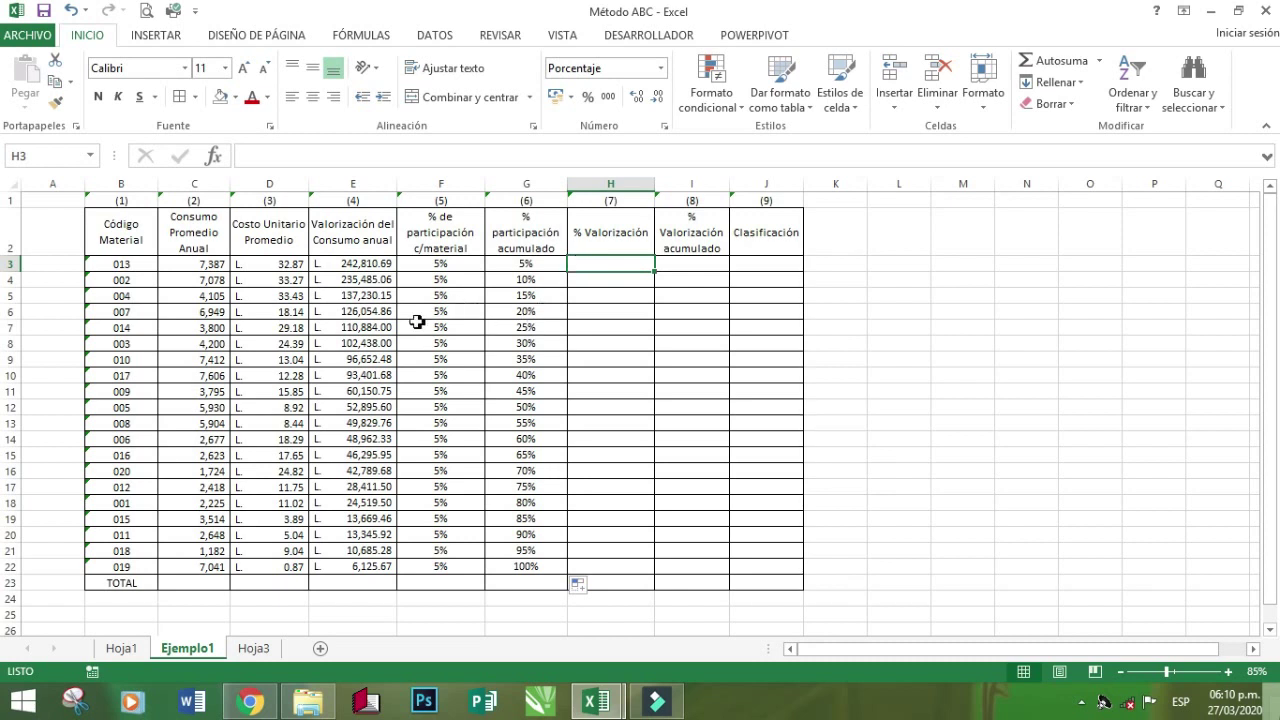
left_click(322, 264)
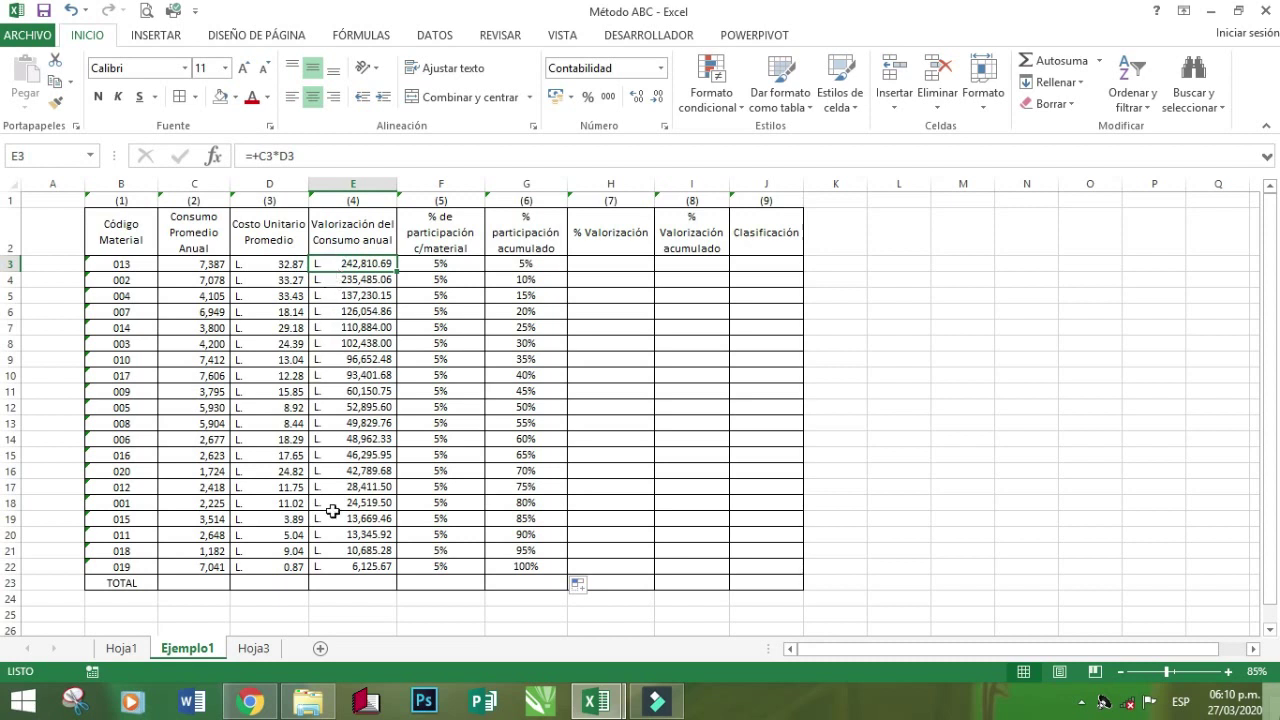
left_click(327, 582)
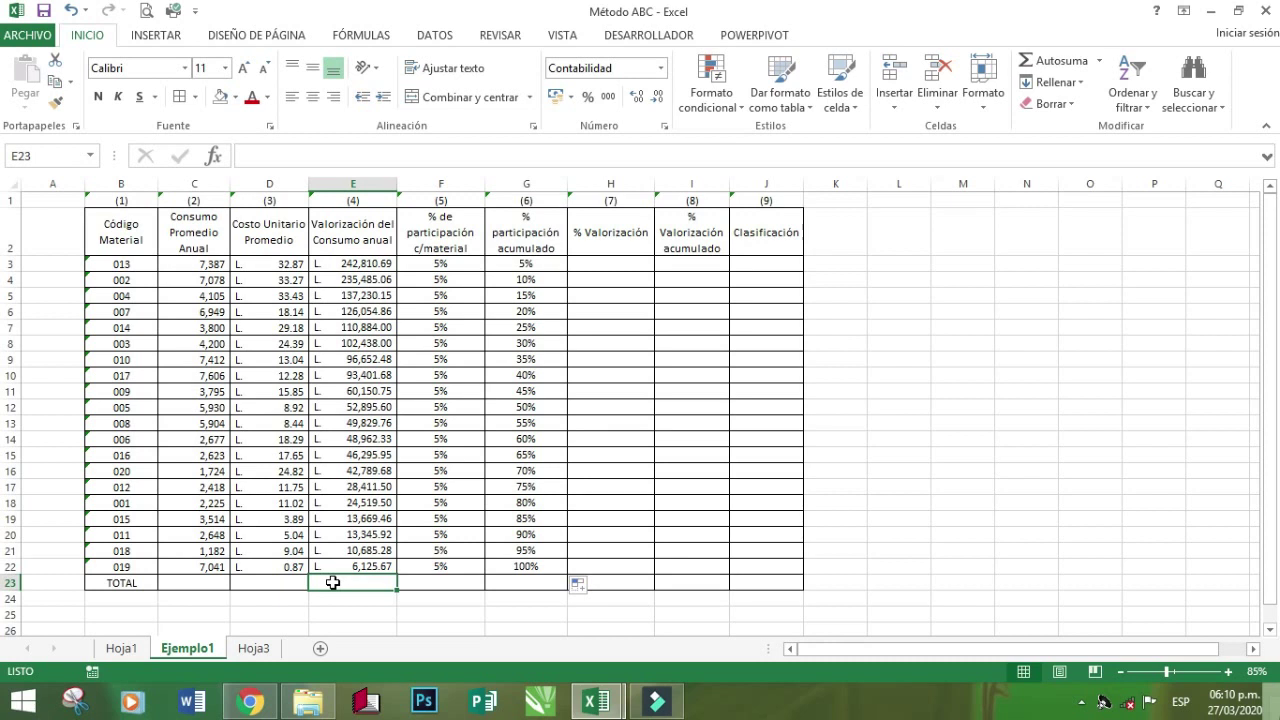
left_click(1052, 64)
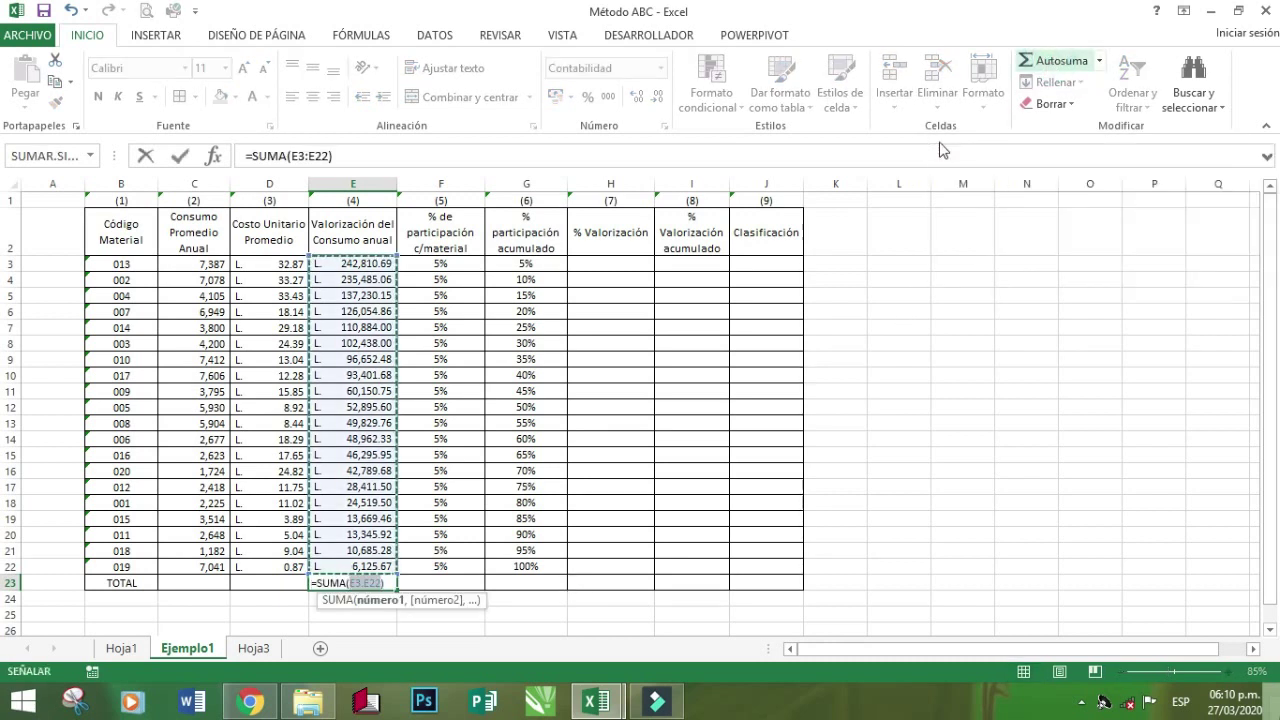
key("Return")
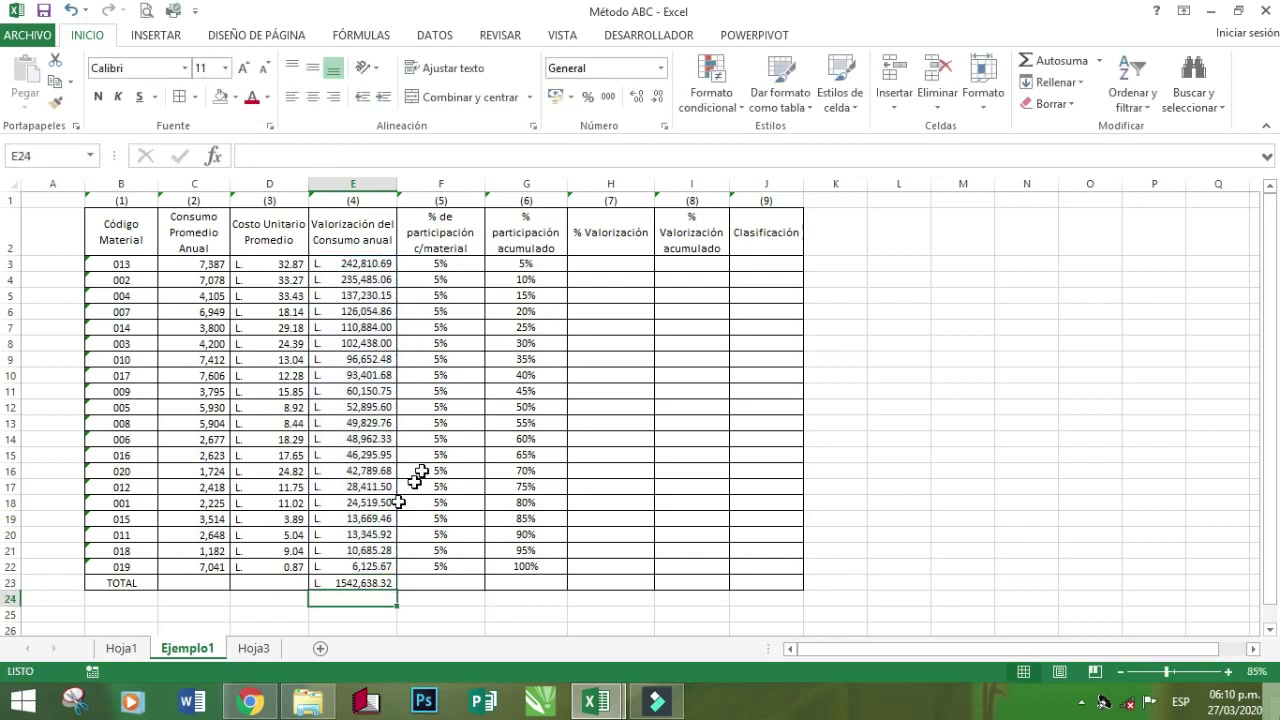
left_click(333, 582)
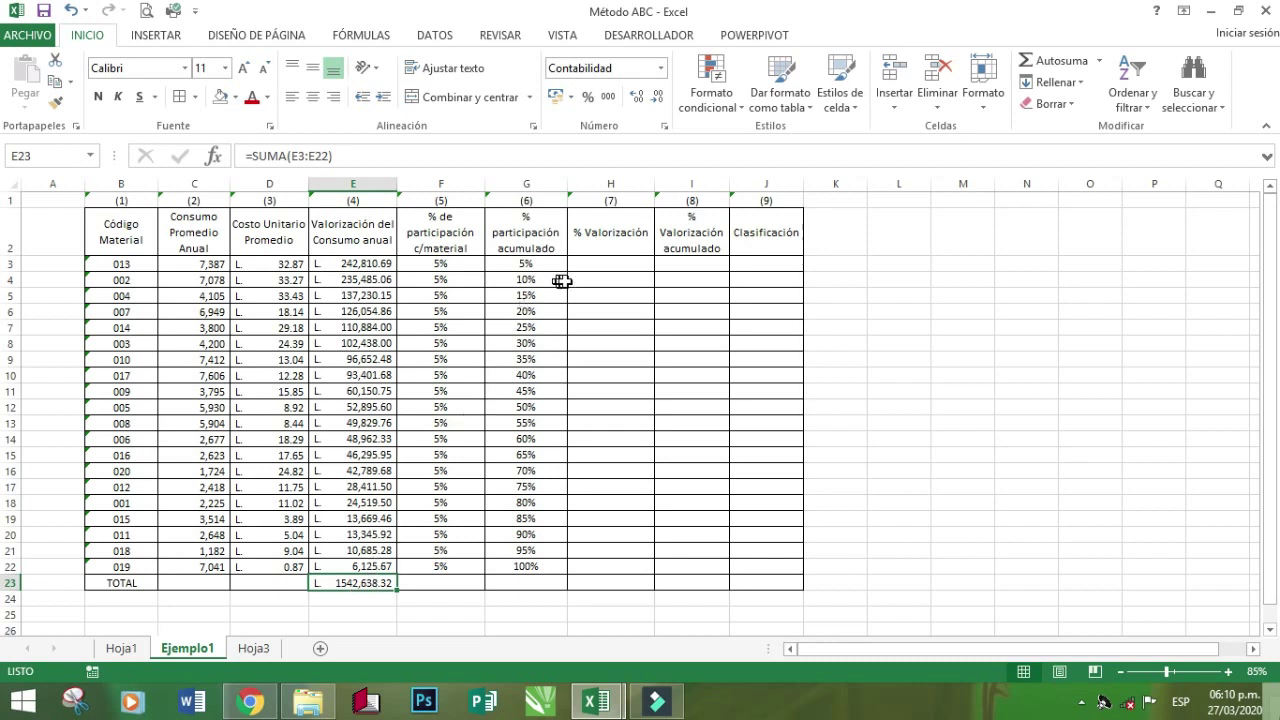
Calculate material 013's valuation percentage in H3 by dividing its valuation by the total with the formula =E3/E23
left_click(606, 262)
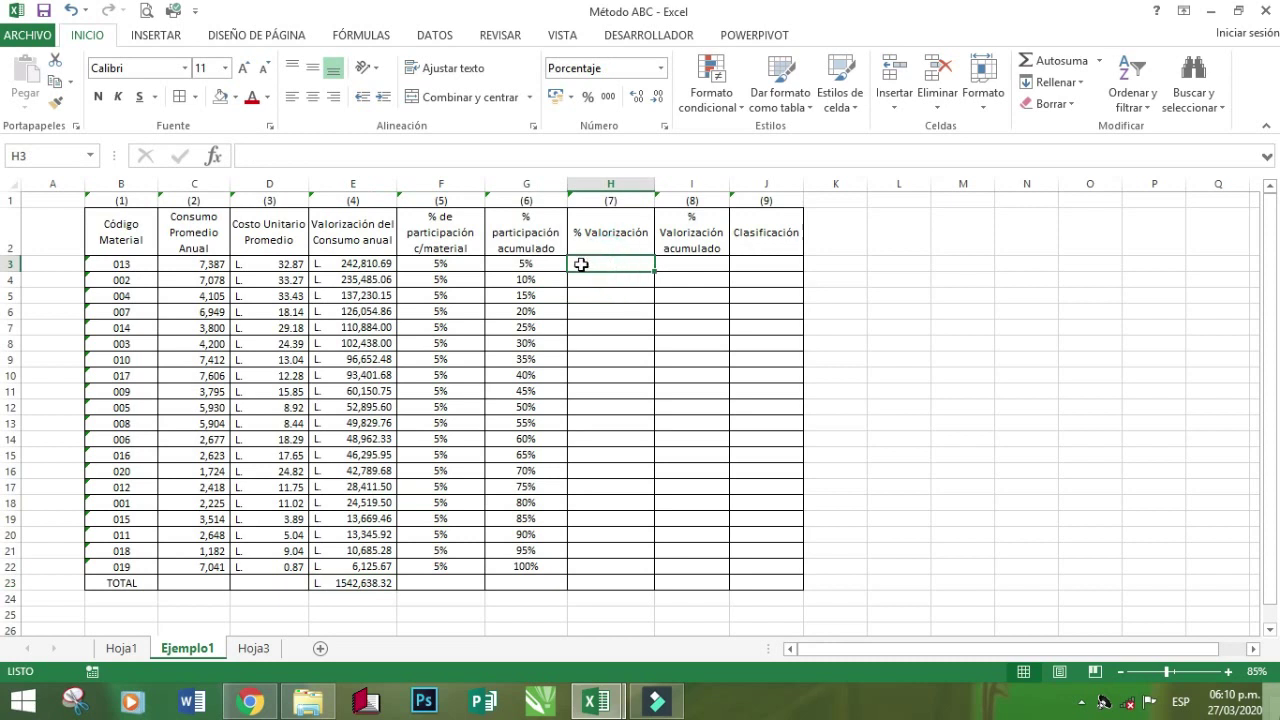
left_click(330, 262)
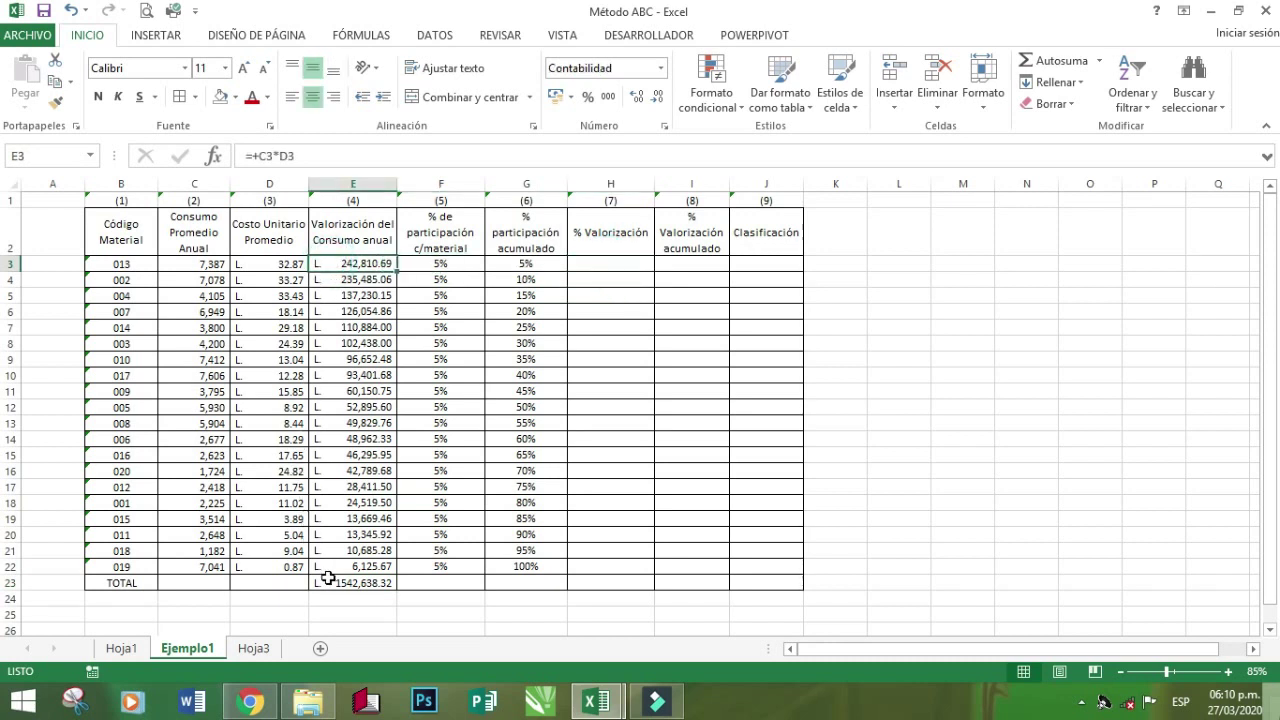
left_click(606, 263)
type("+")
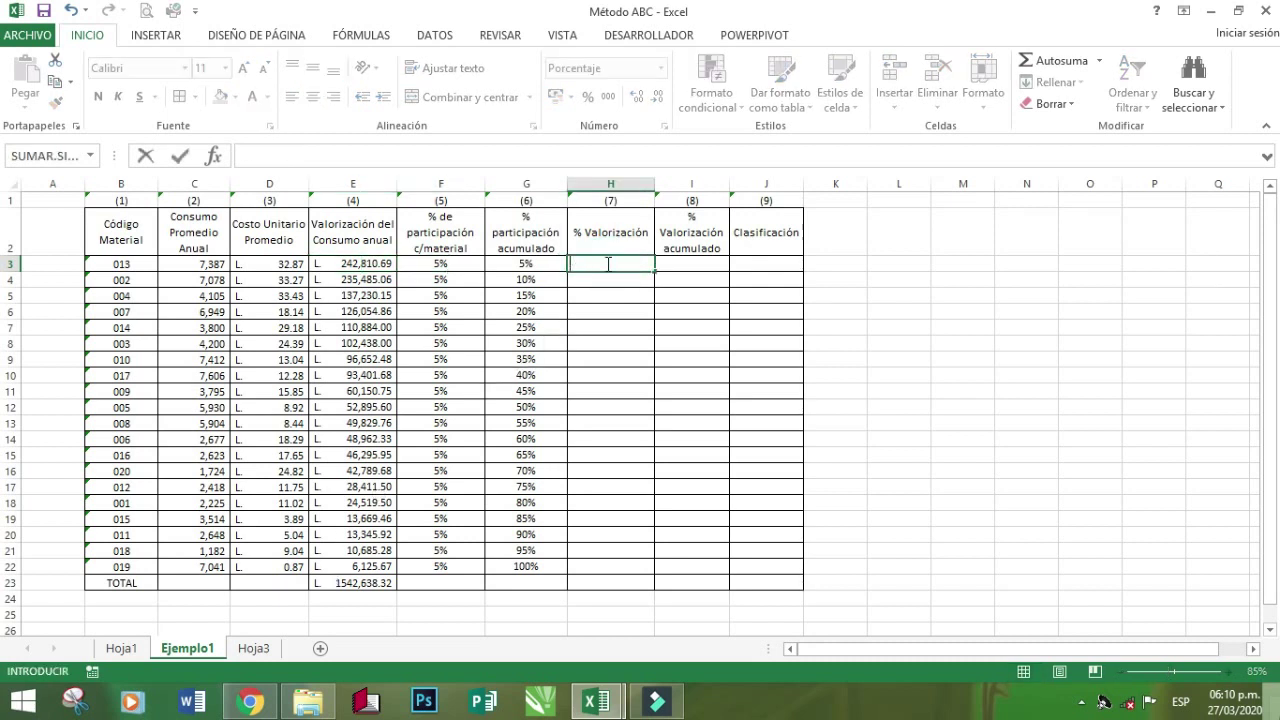
type("=")
left_click(332, 263)
type("/")
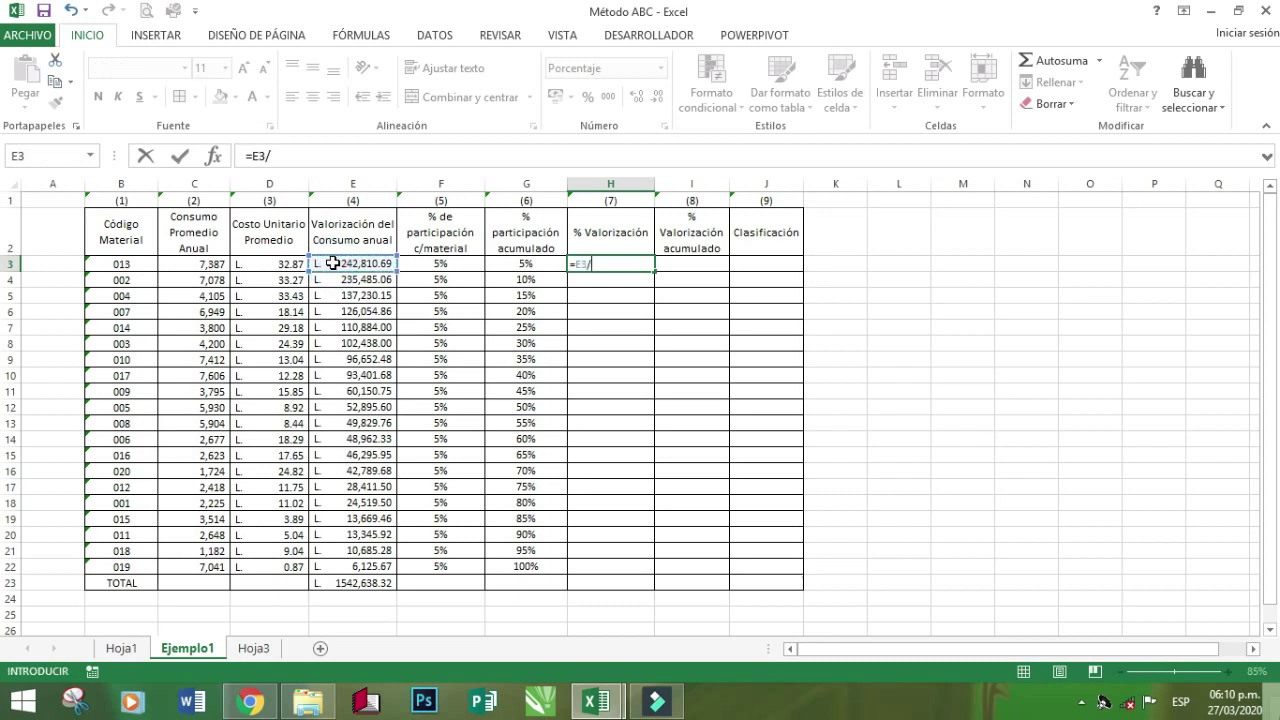
left_click(355, 581)
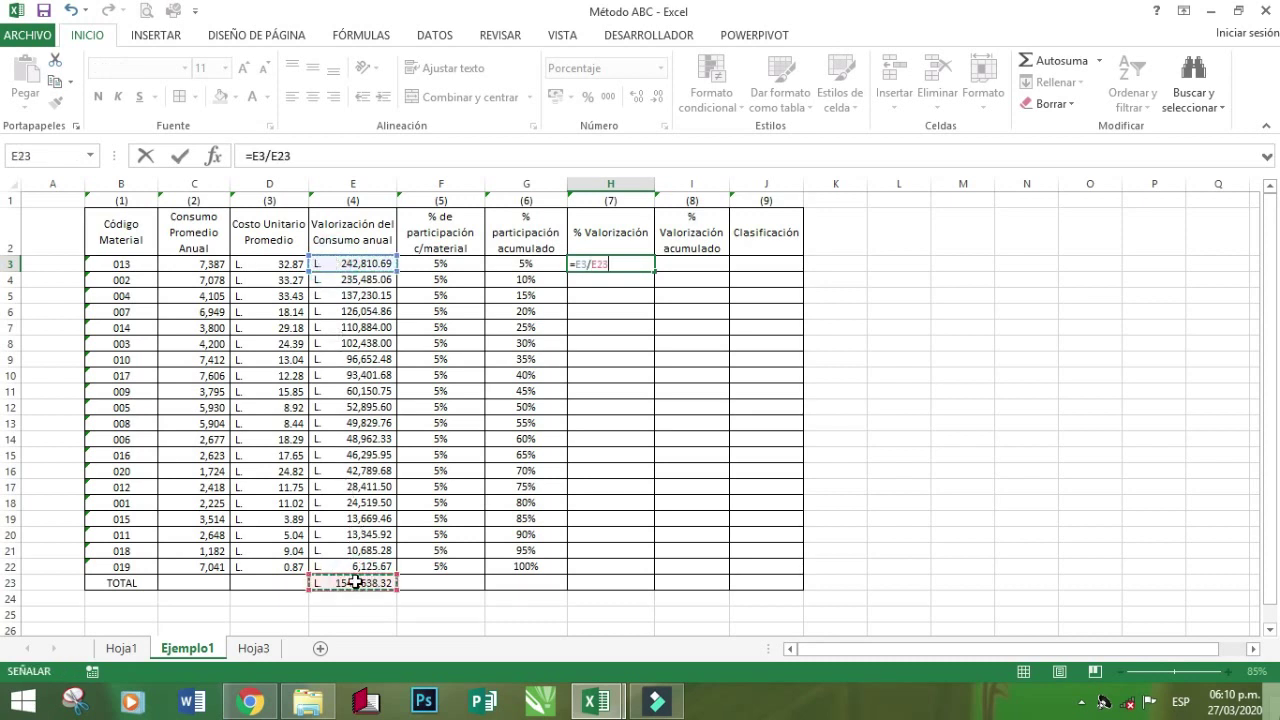
key("Return")
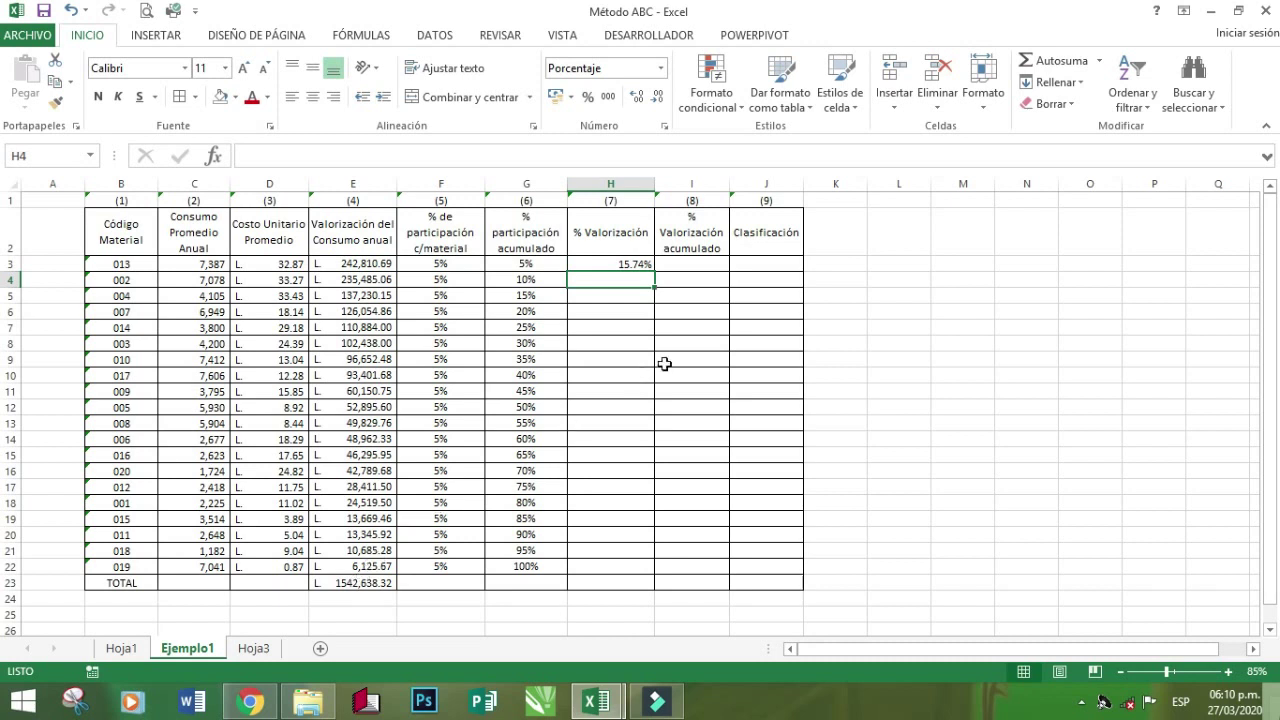
Make the total reference in H3 absolute so the formula is =E3/$E$23, and fill it down through H22
left_click(611, 265)
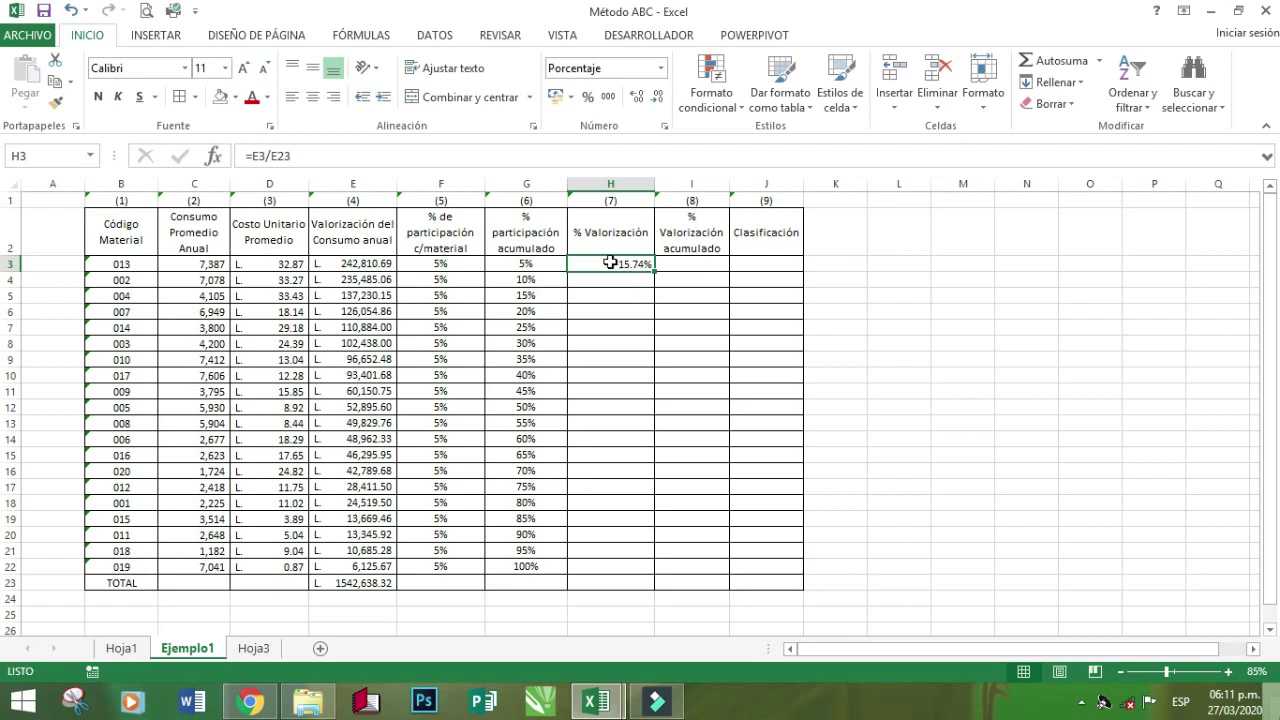
left_click(265, 156)
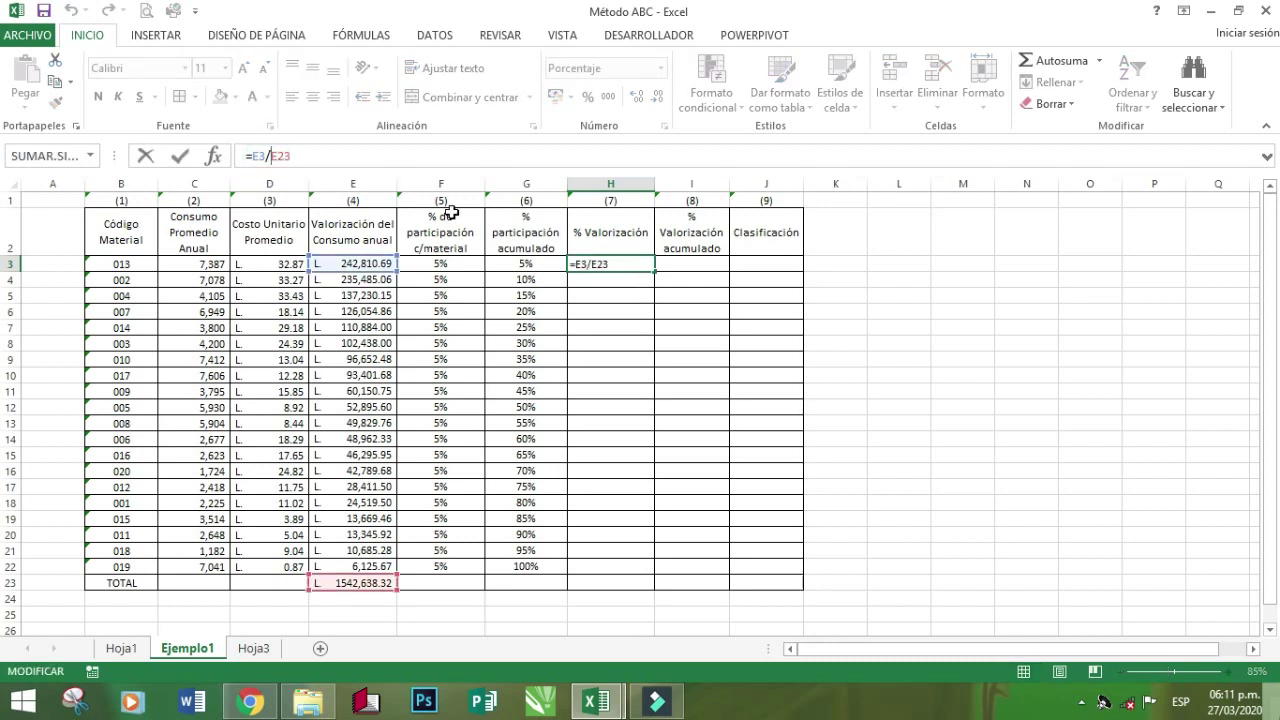
type("$")
key("Right")
type("$")
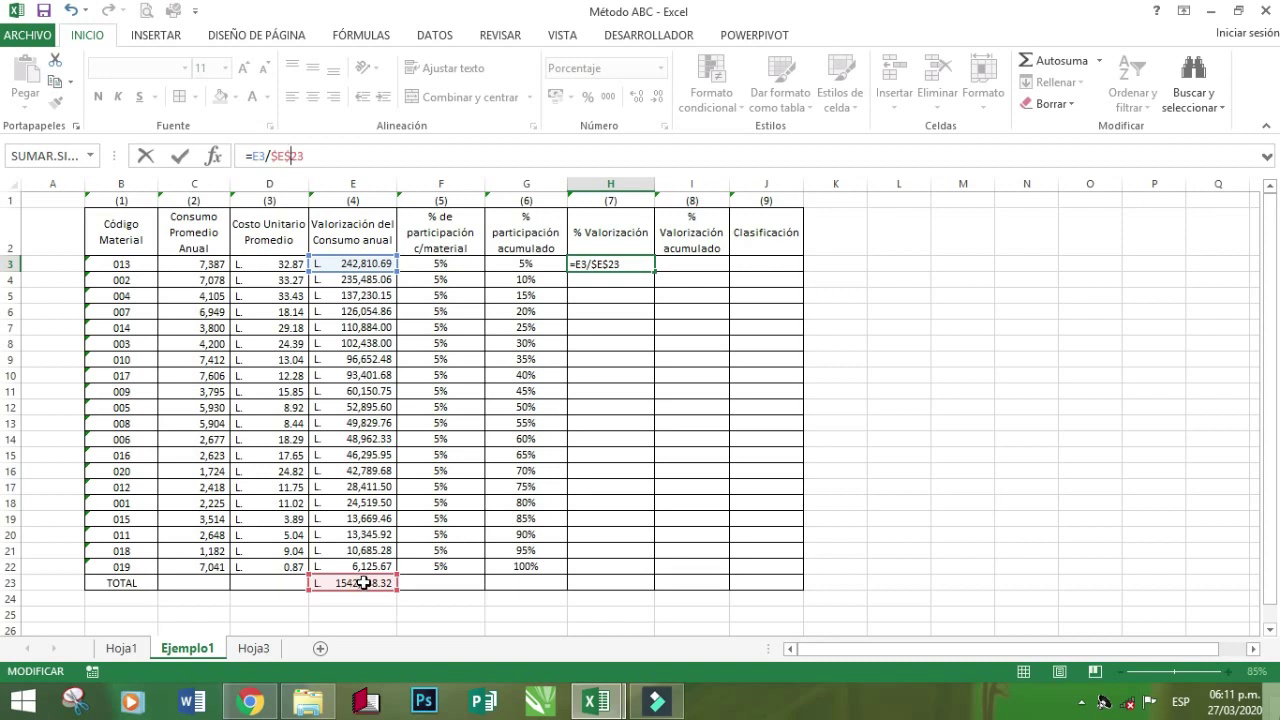
key("Return")
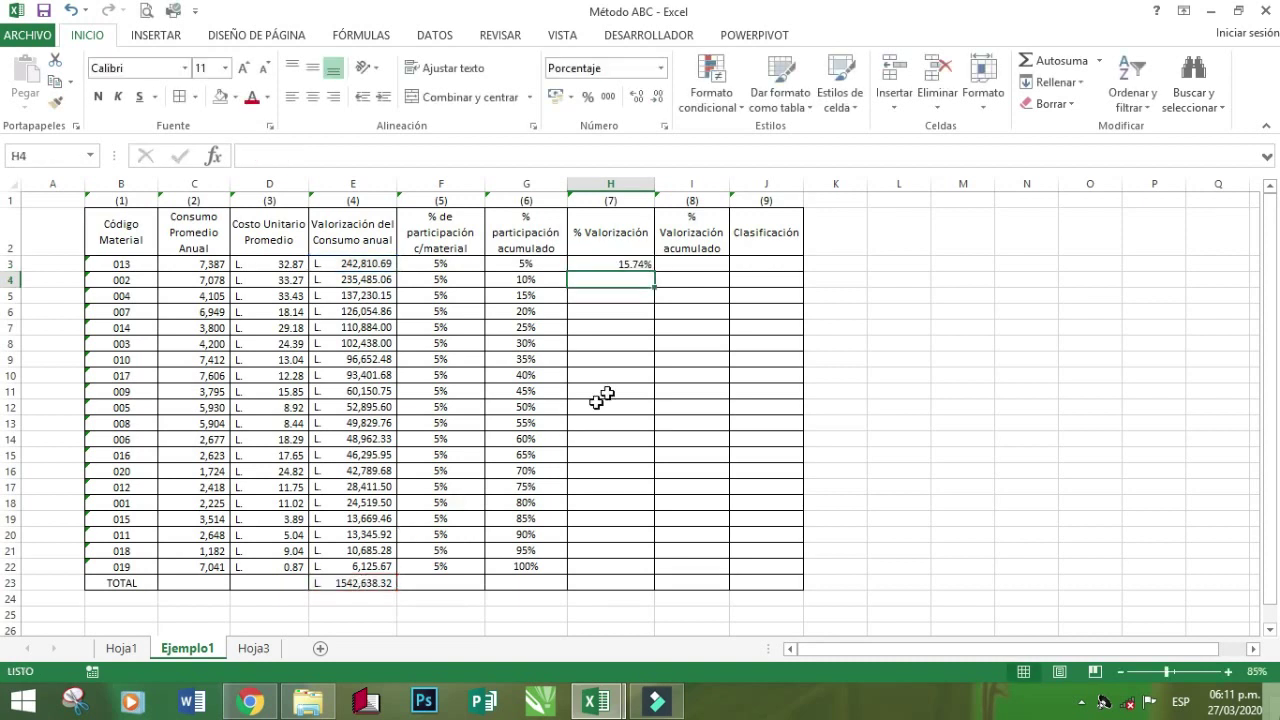
left_click(638, 266)
left_click_drag(653, 271, 618, 565)
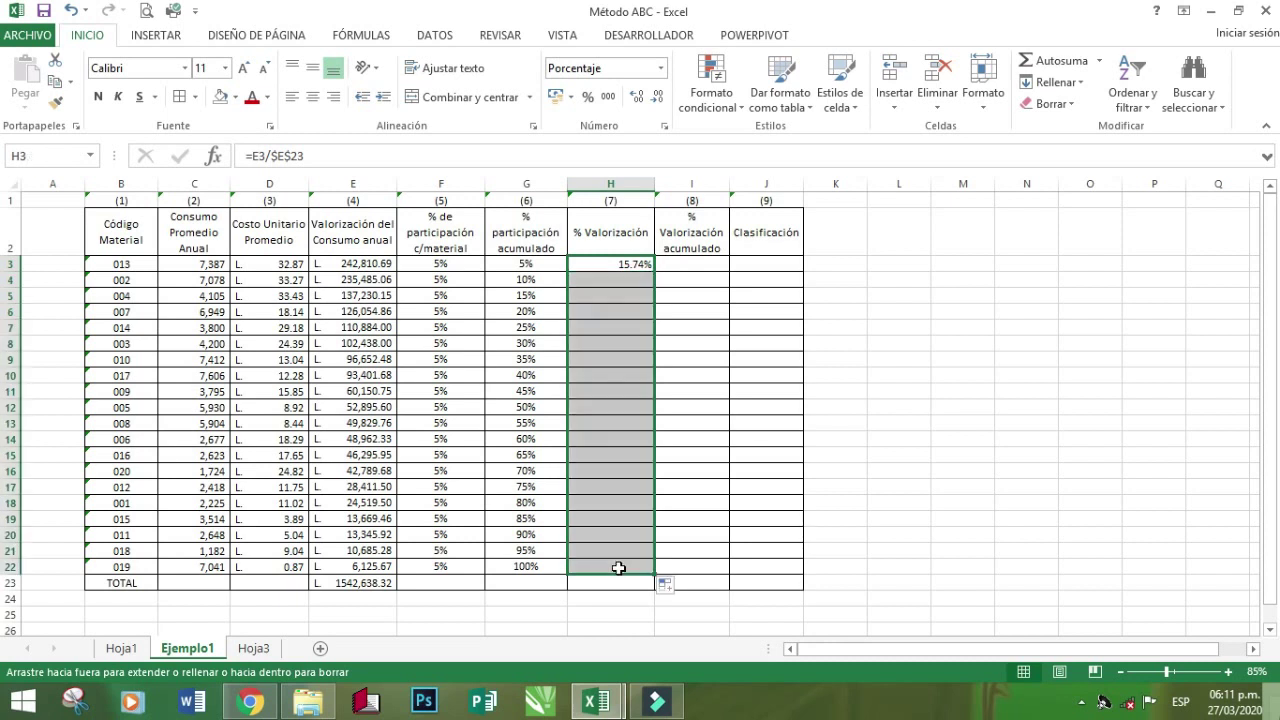
Check the cell references of the filled valuation percentage formulas from H4 through H19, and review the sum of H3:H22
left_click(600, 276)
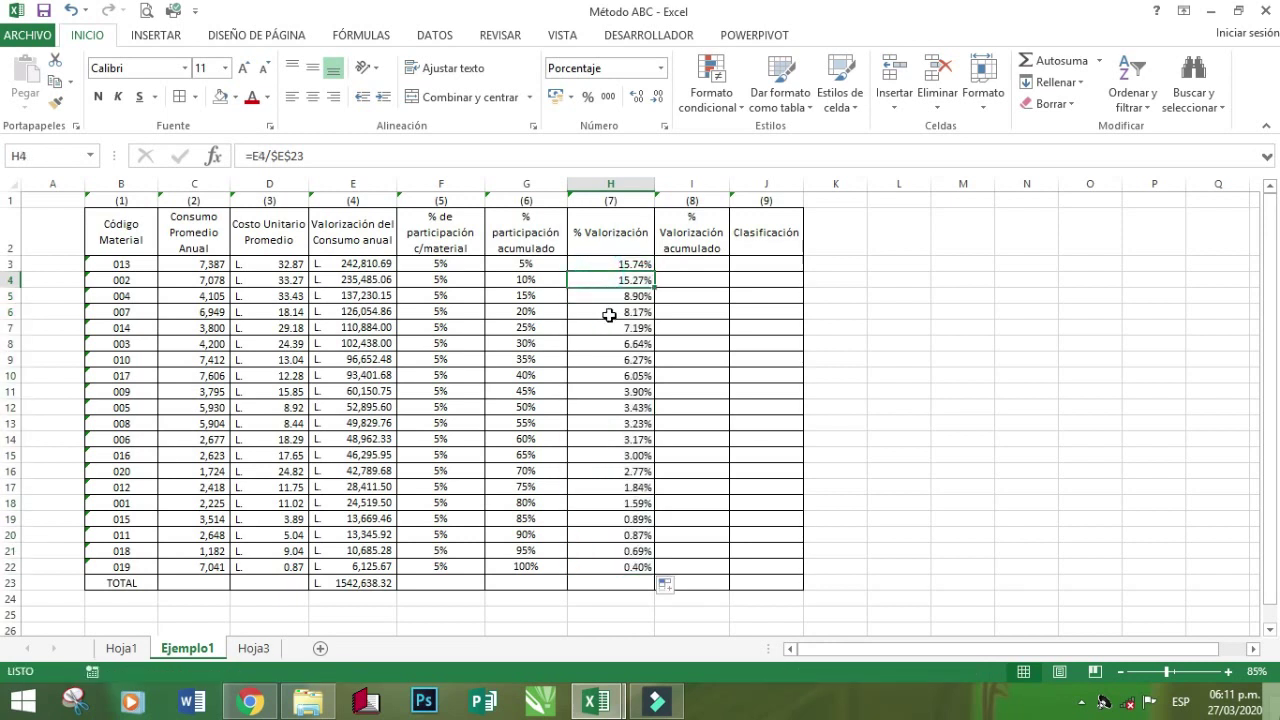
key("F2")
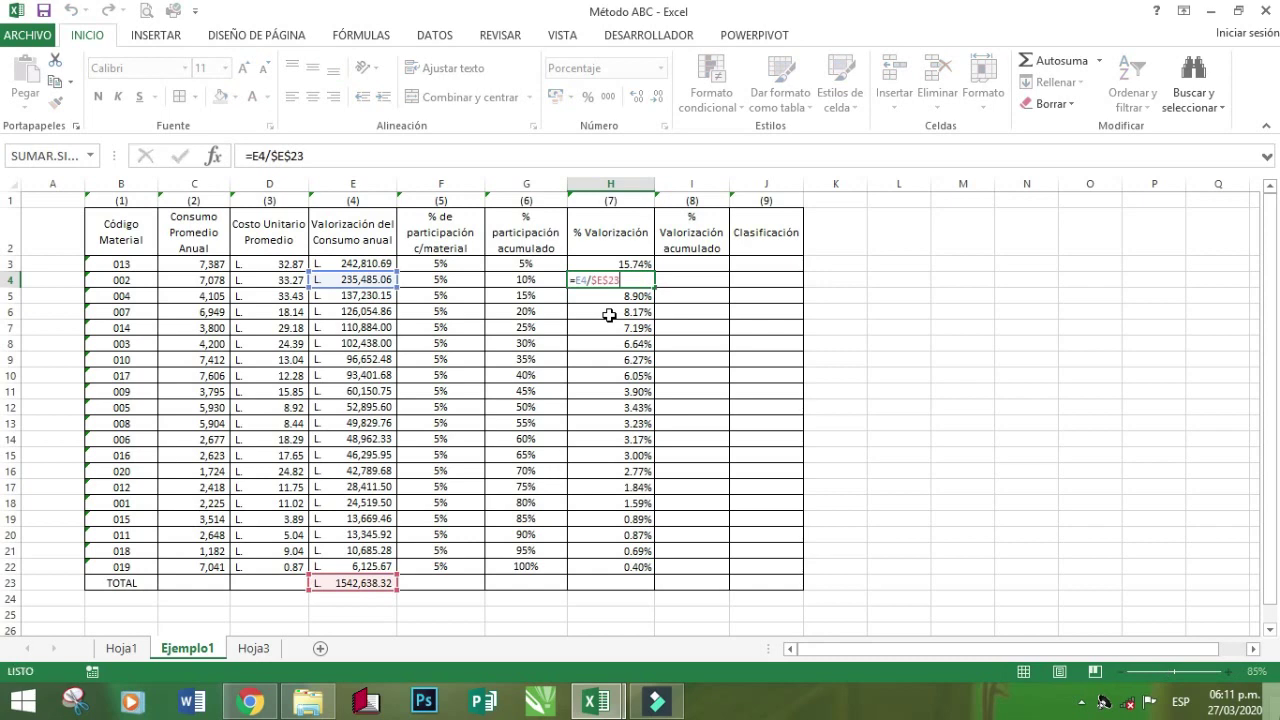
key("Return")
key("F2")
key("Return")
key("F2")
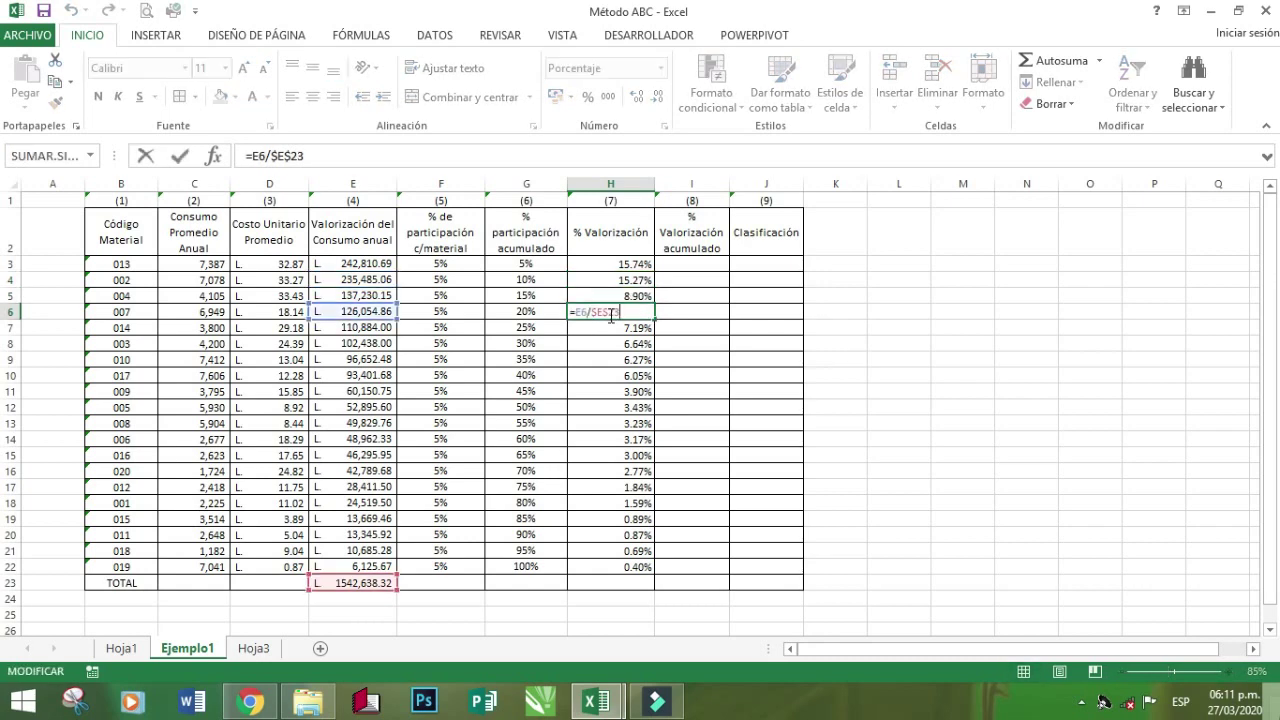
key("Return")
key("F2")
key("Return")
key("F2")
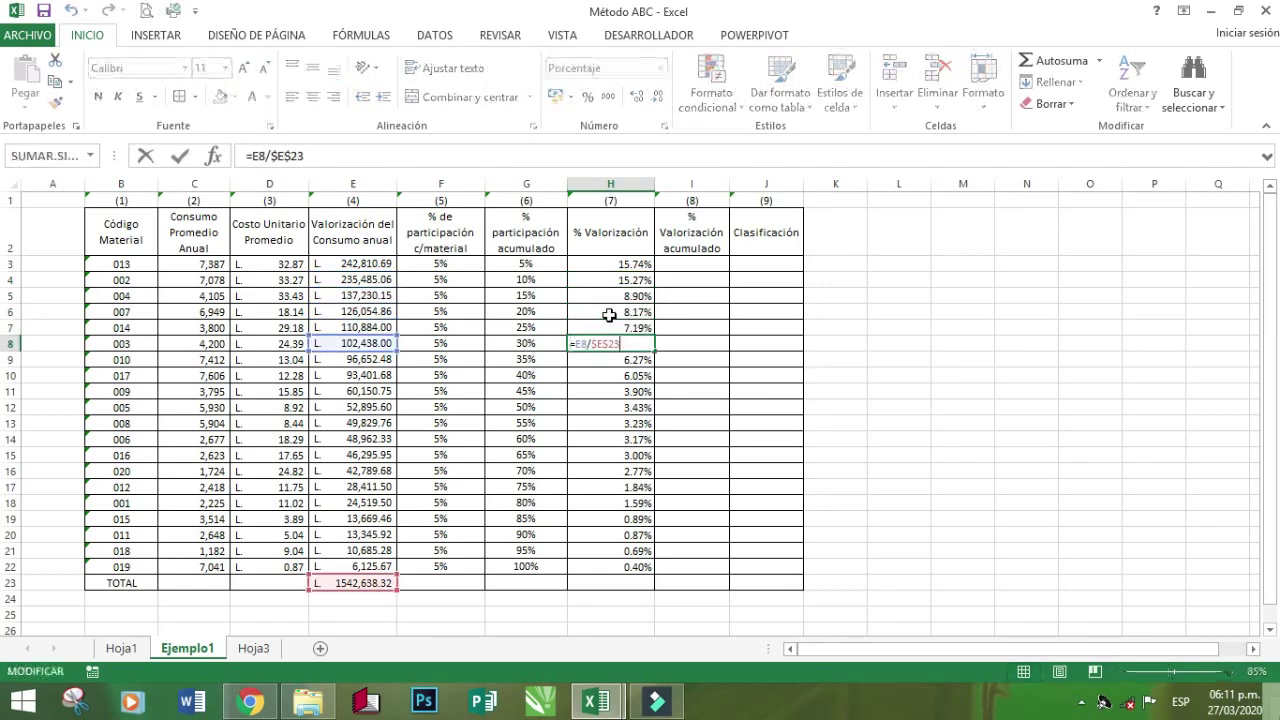
key("Return")
key("F2")
key("Return")
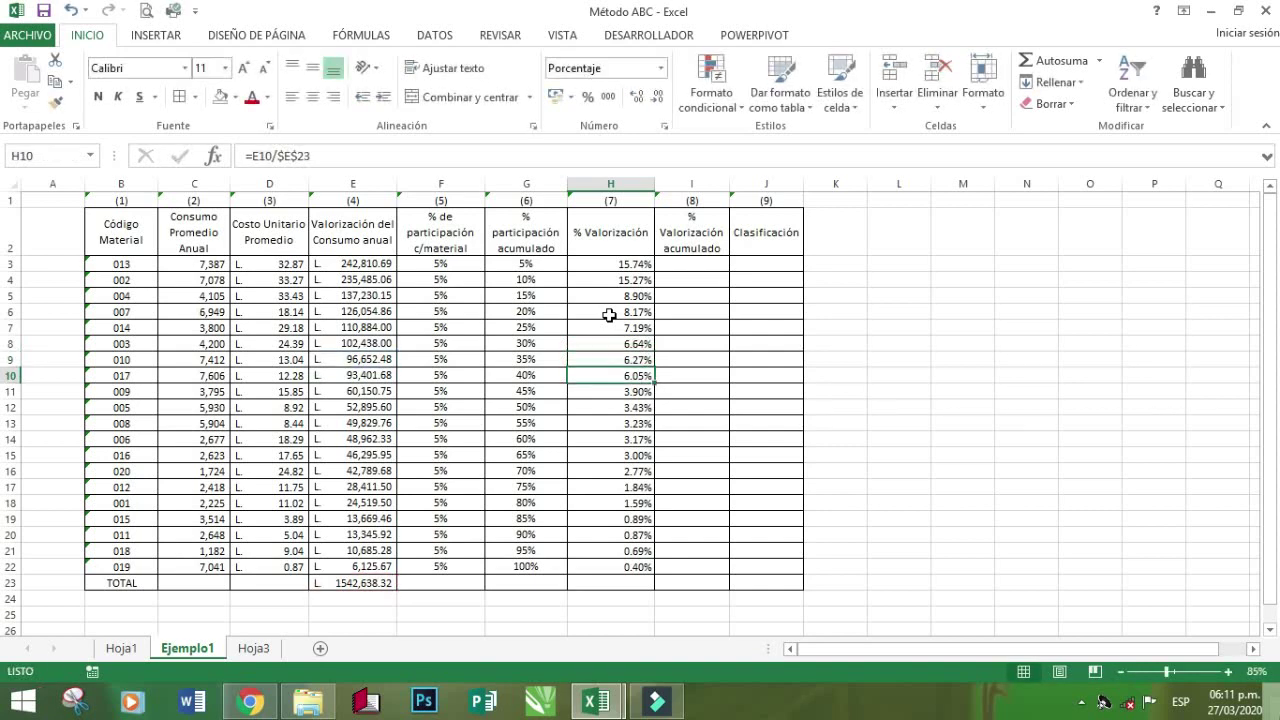
key("F2")
key("Return")
key("F2")
key("Return")
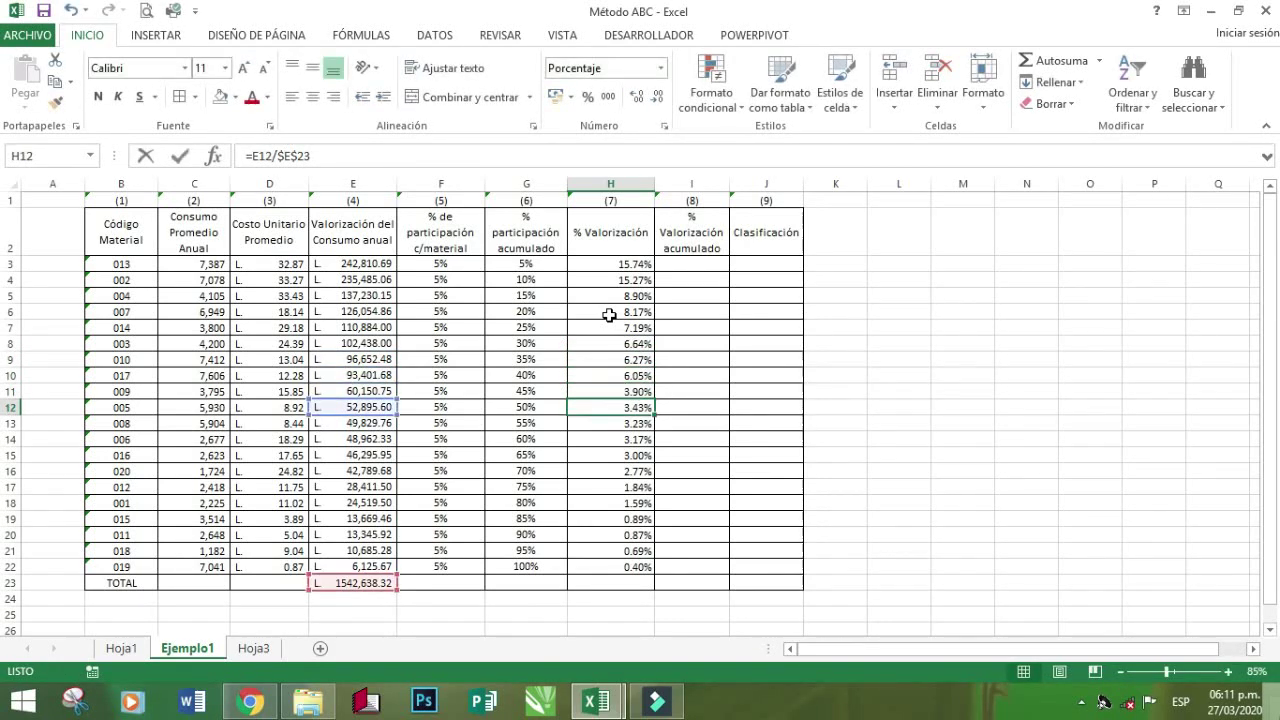
key("F2")
key("Return")
key("F2")
key("Return")
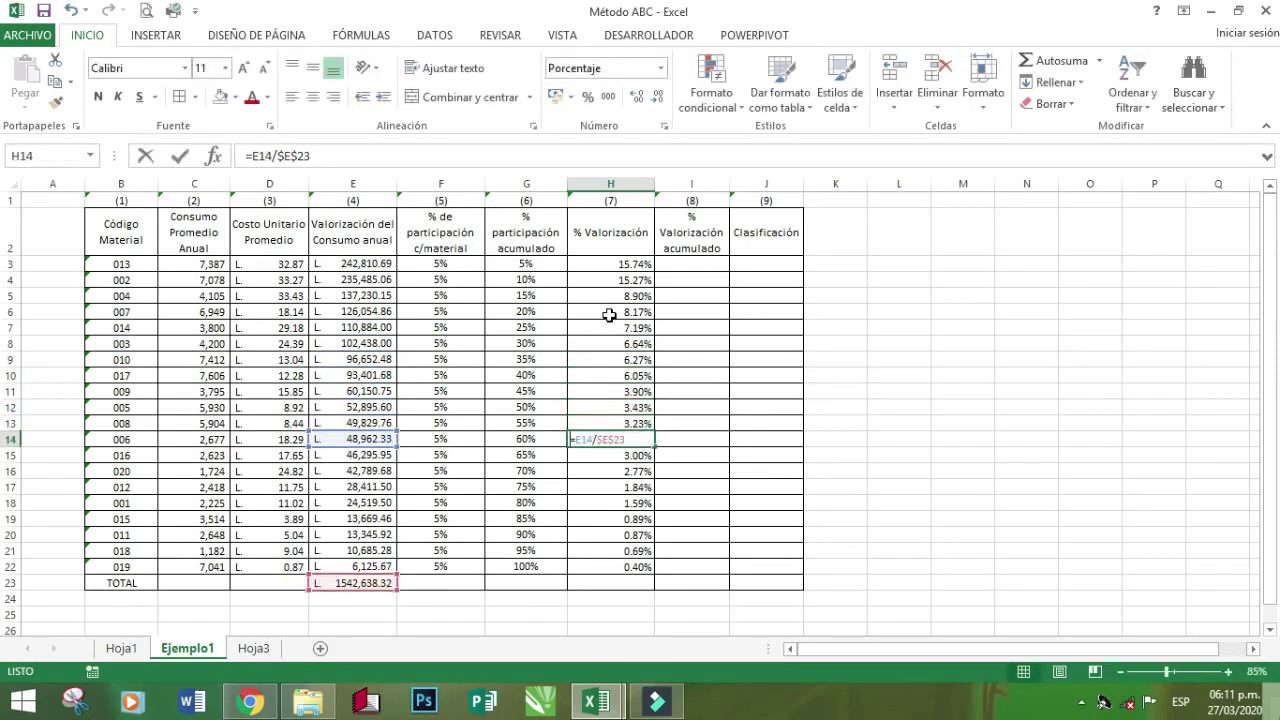
key("F2")
key("Return")
key("F2")
key("Return")
key("F2")
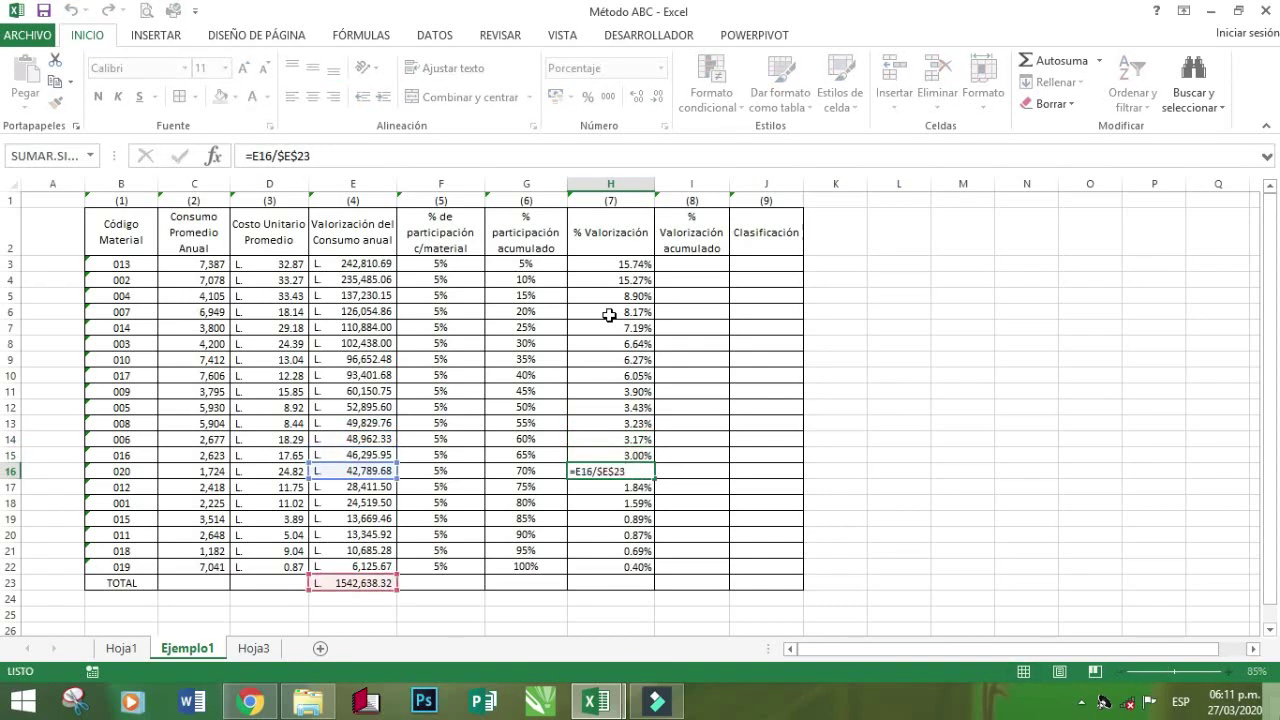
key("Return")
key("F2")
key("Return")
key("F2")
key("Return")
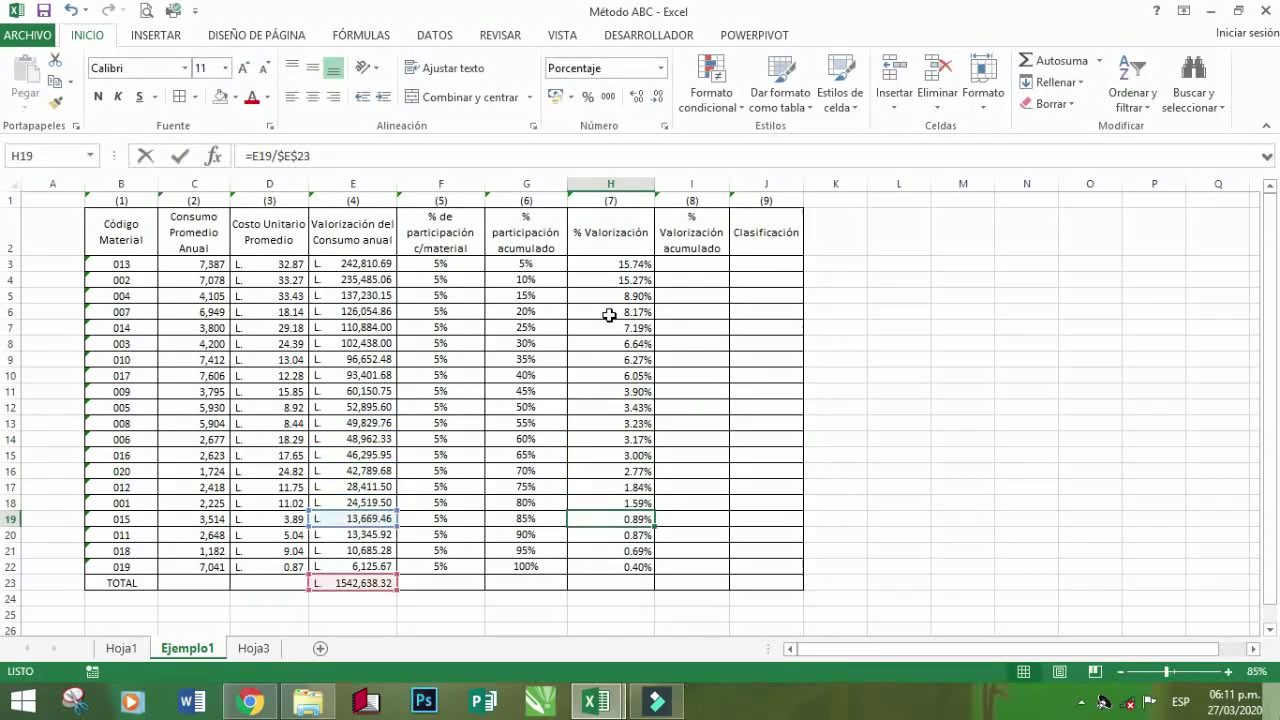
key("F2")
key("Return")
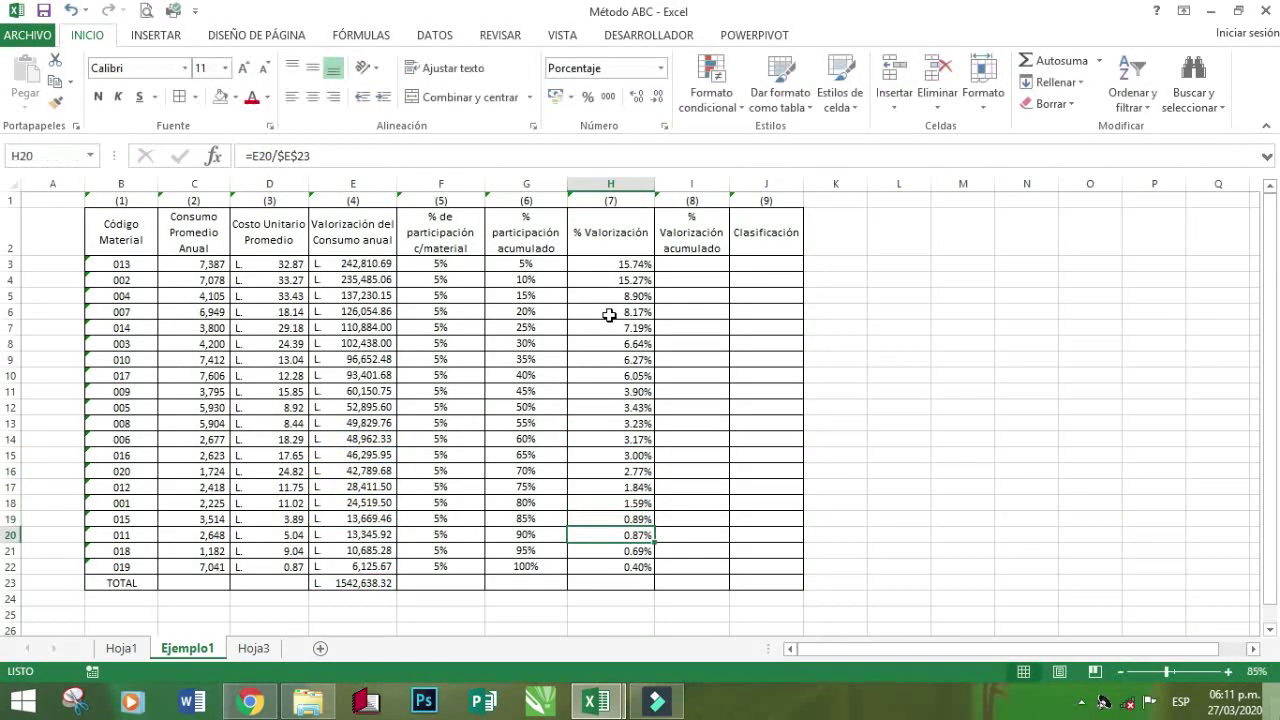
left_click(598, 264)
left_click_drag(596, 262, 608, 566)
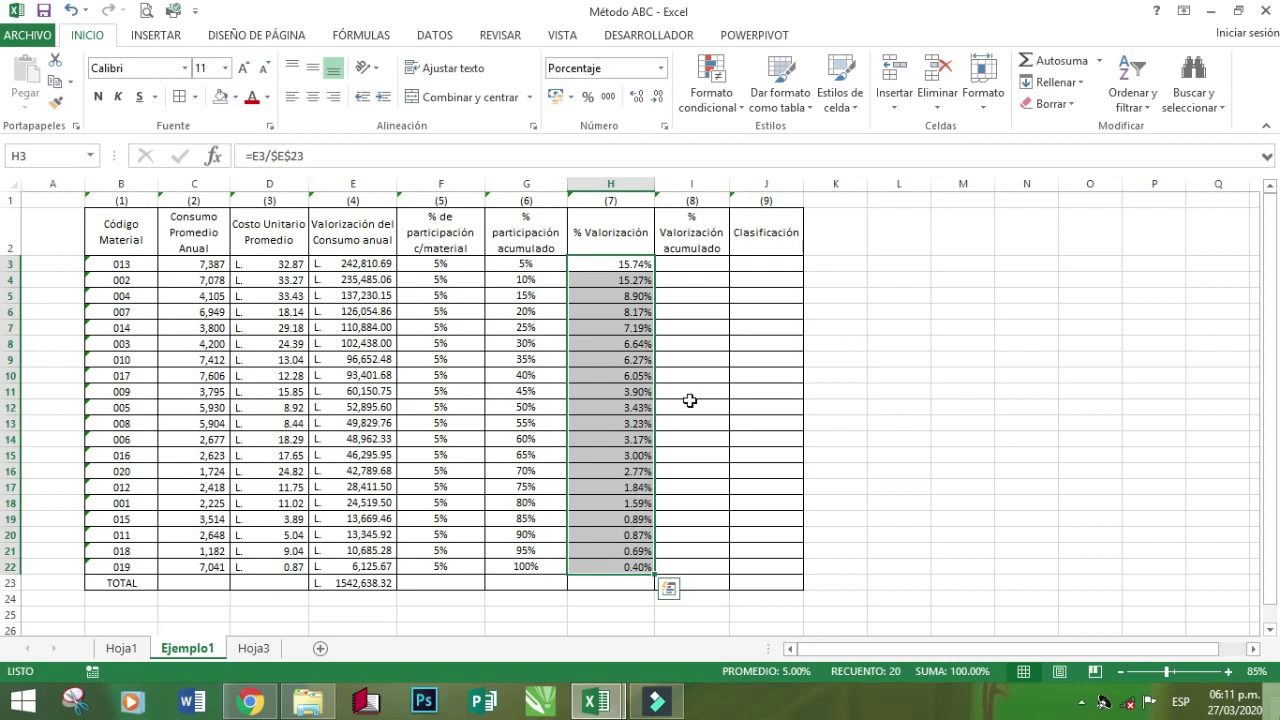
Start the cumulative valuation percentage in I3 for material 013 with the formula +H3
left_click(694, 328)
left_click(682, 265)
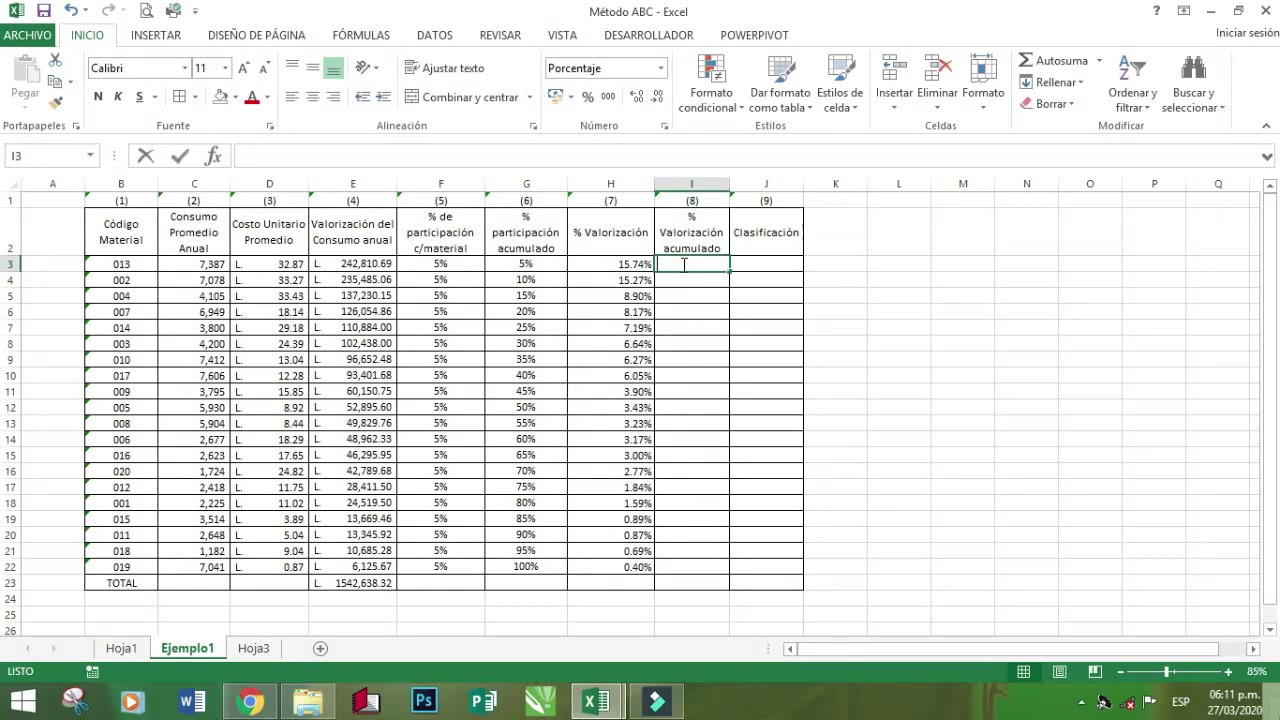
type("+")
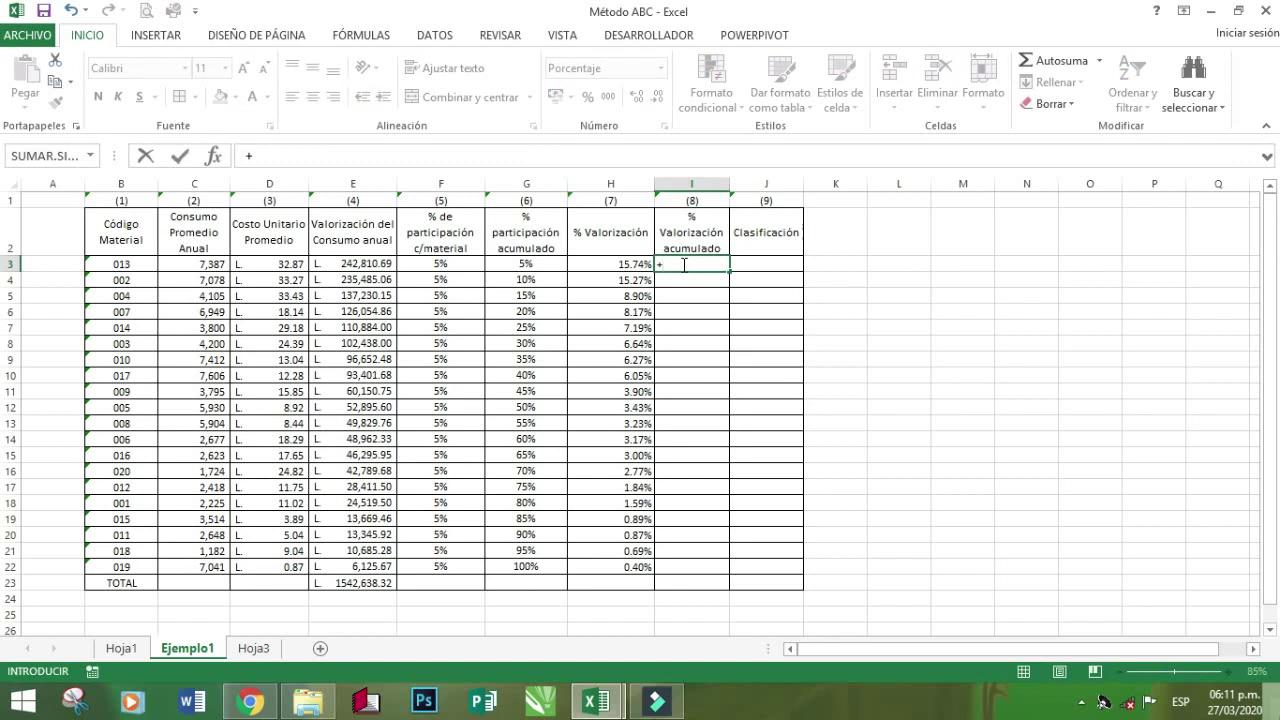
left_click(594, 263)
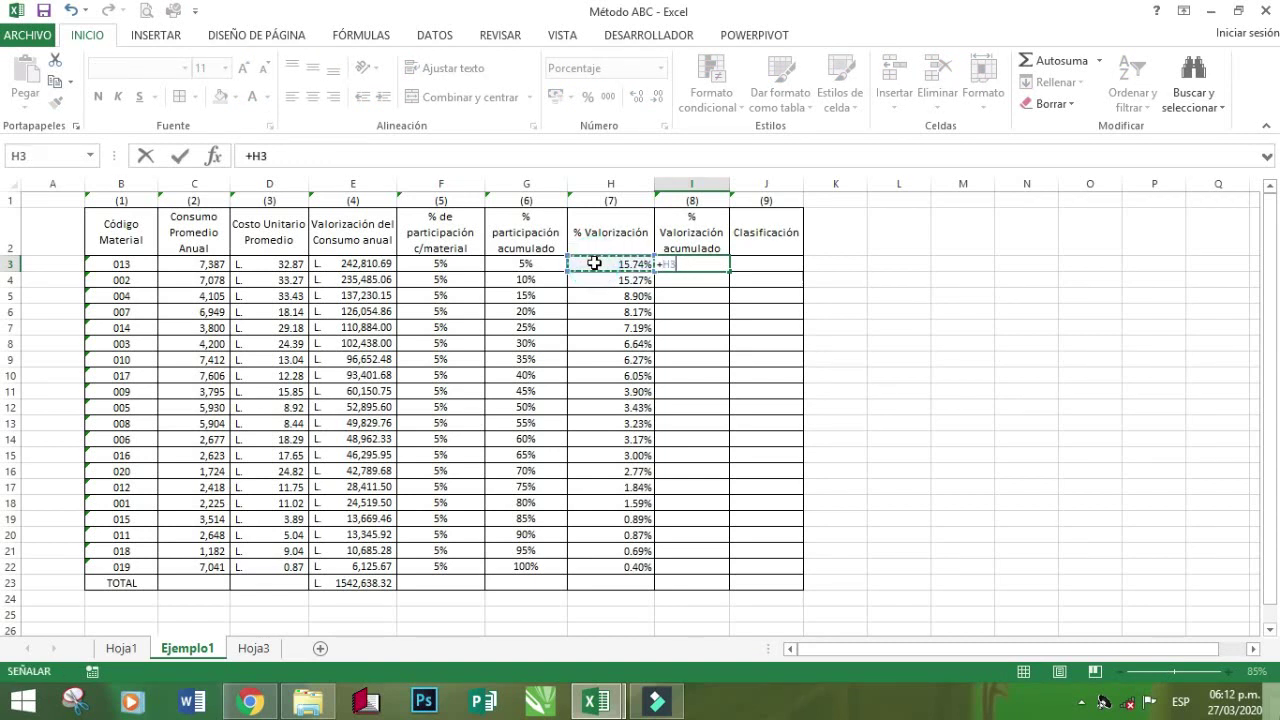
key("Return")
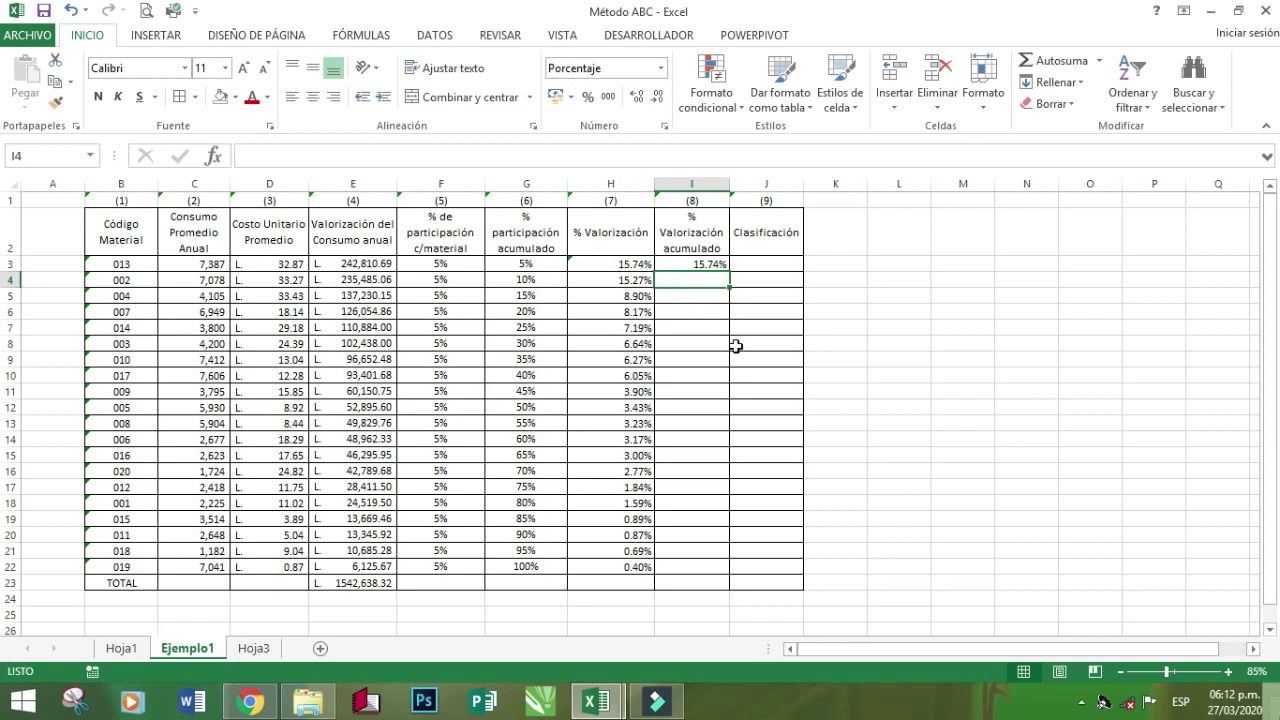
Calculate material 002's cumulative valuation percentage in I4 with the formula +I3+H4
type("+")
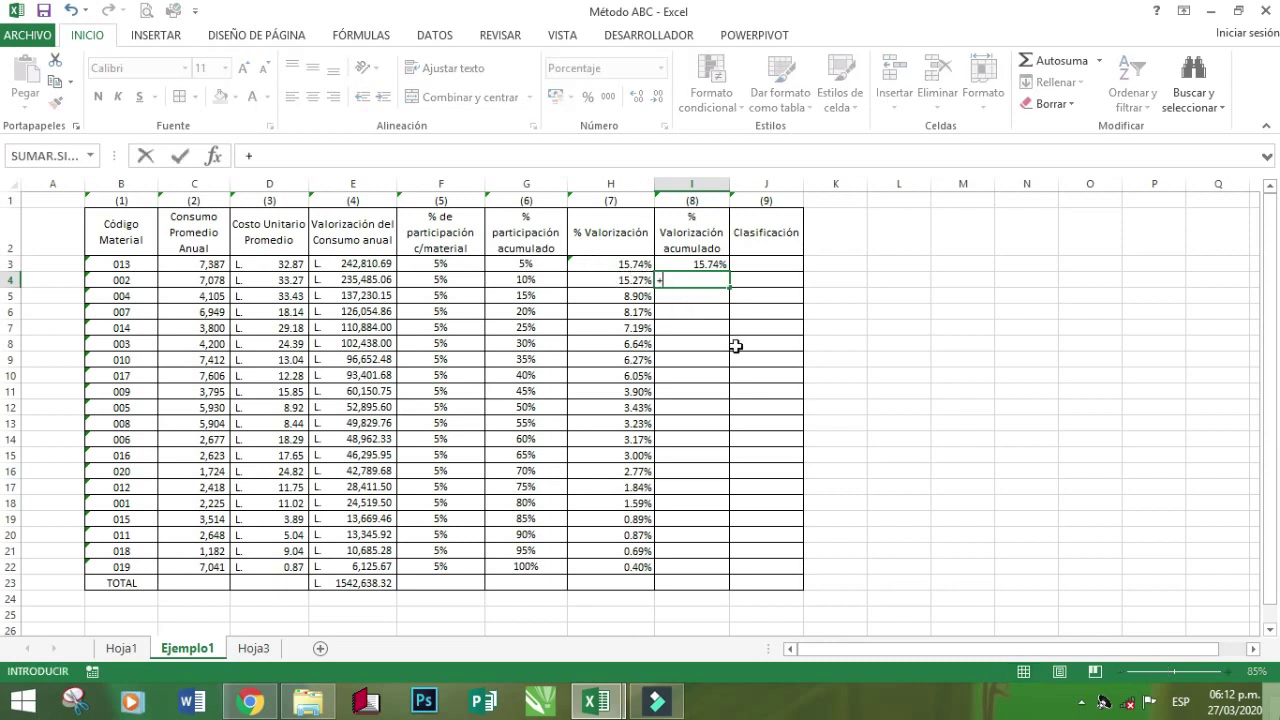
left_click(671, 263)
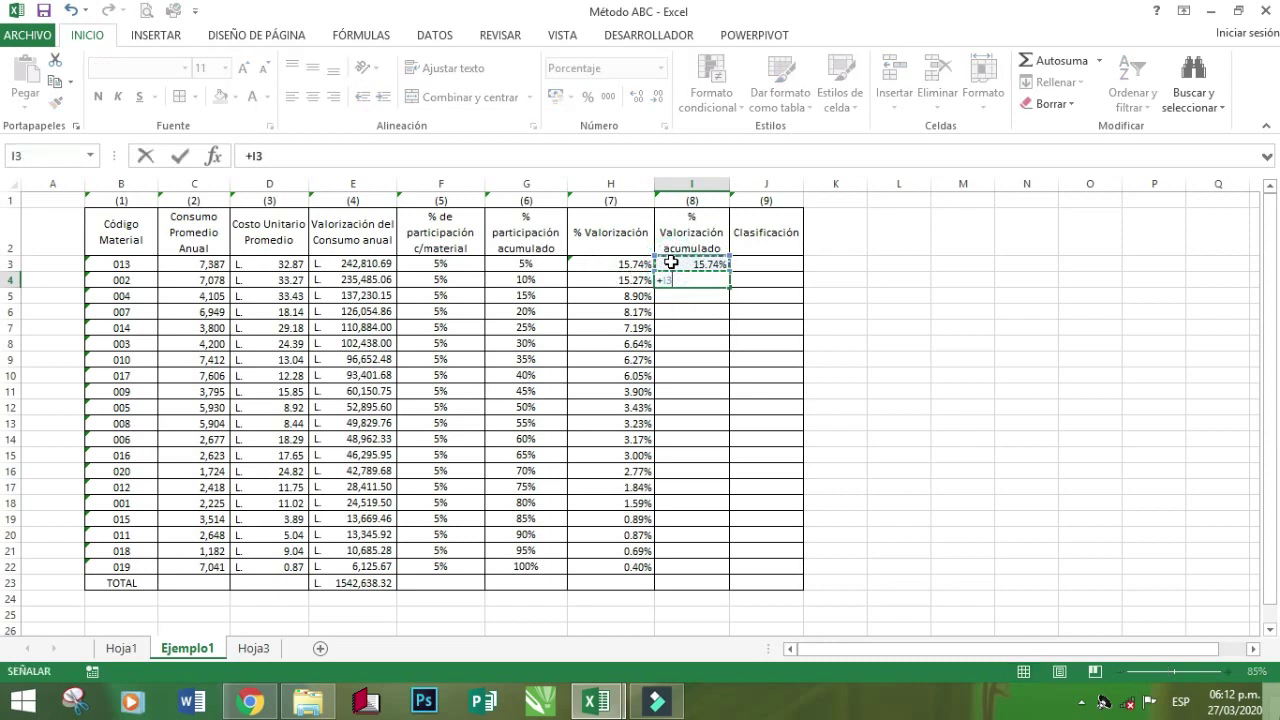
type("+")
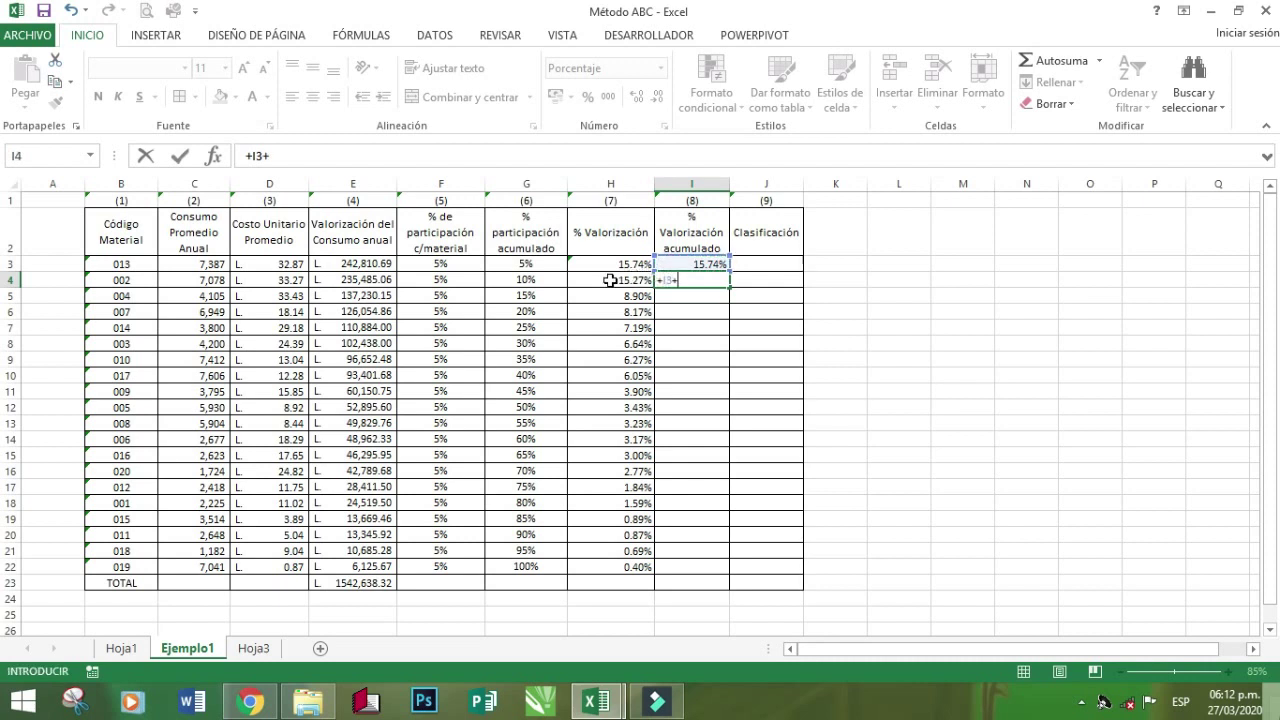
left_click(611, 280)
key("Return")
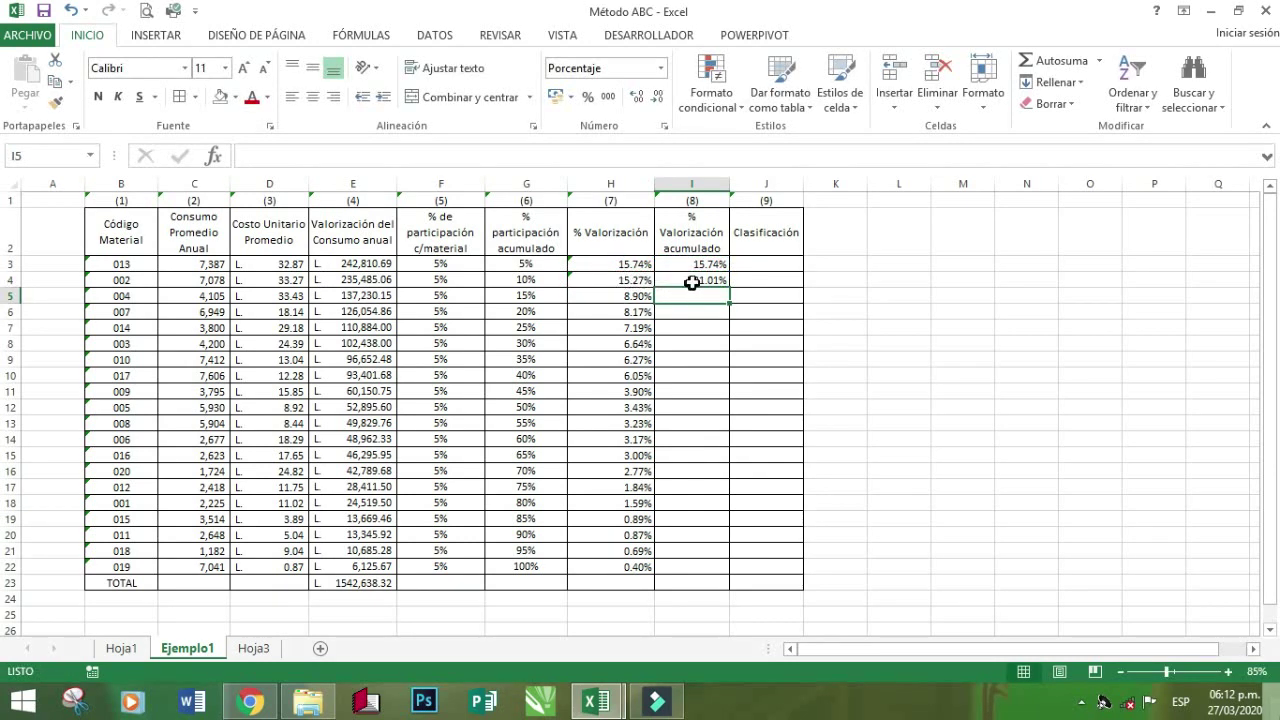
Fill the cumulative valuation formula from I4 down through I22
left_click(708, 283)
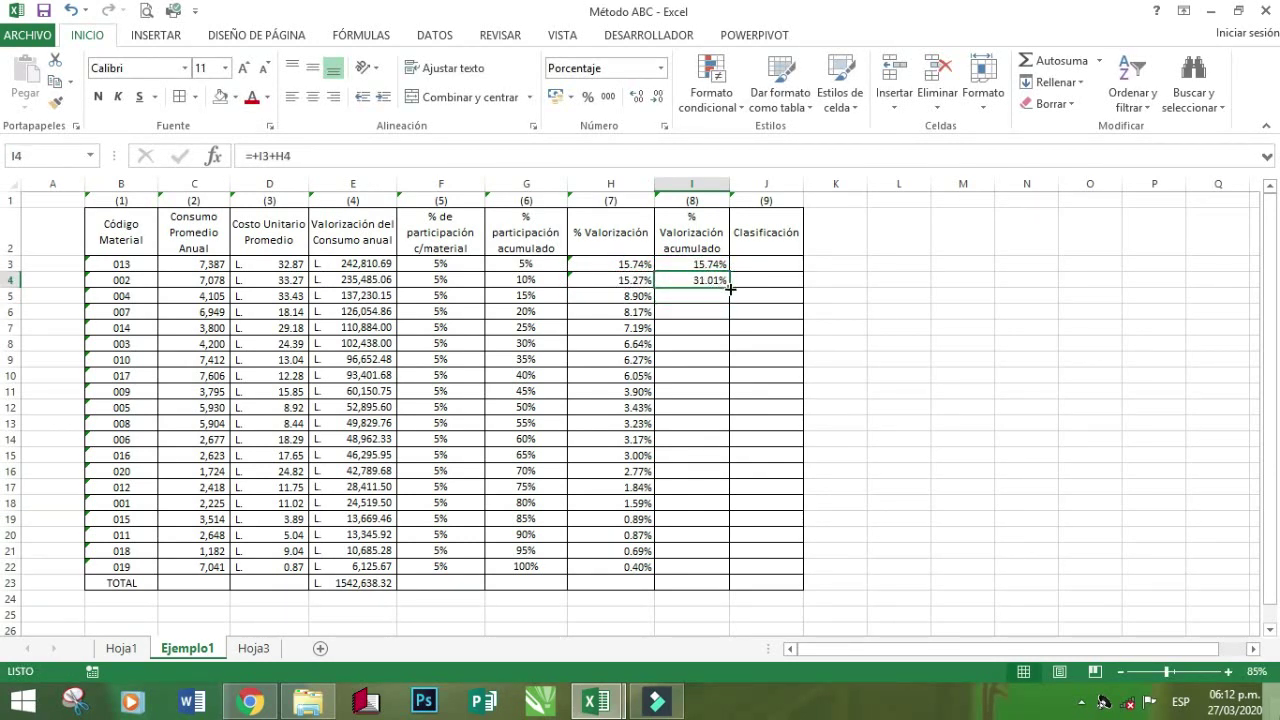
left_click_drag(730, 287, 710, 569)
left_click(845, 370)
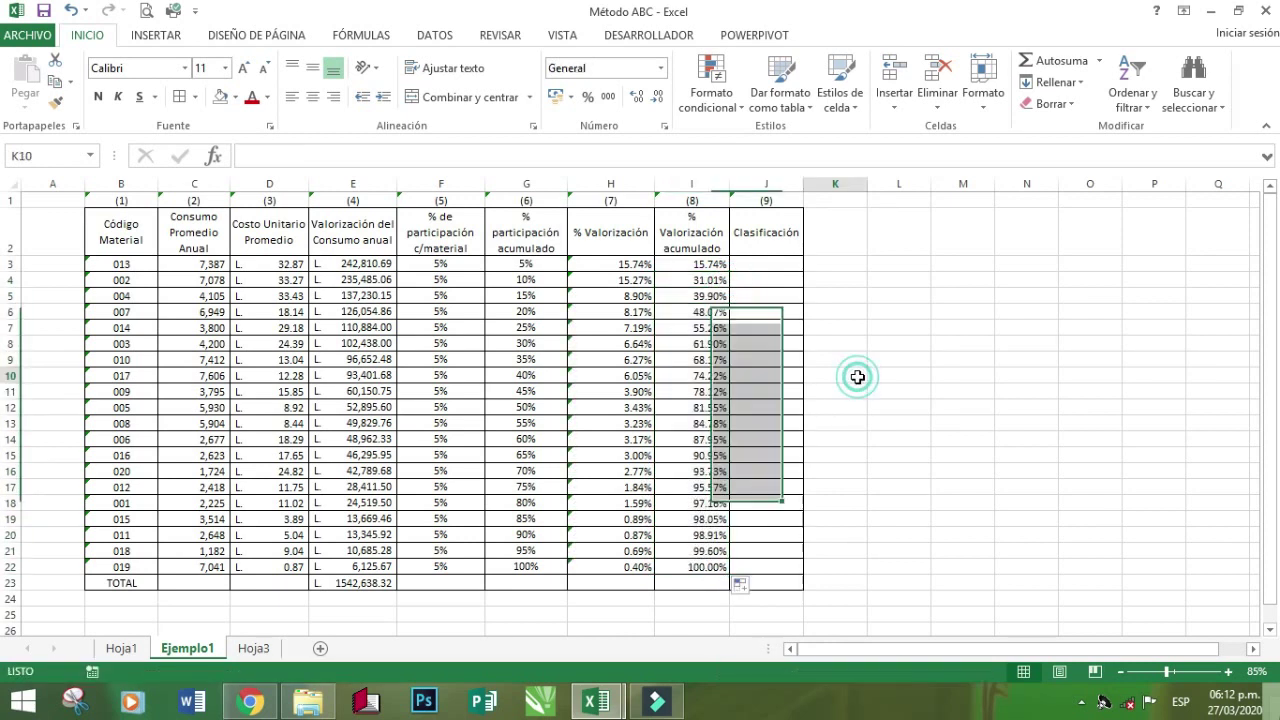
Examine the material codes and compare the first materials' cumulative participation in column G with their cumulative valuation in column I for classification
left_click(765, 265)
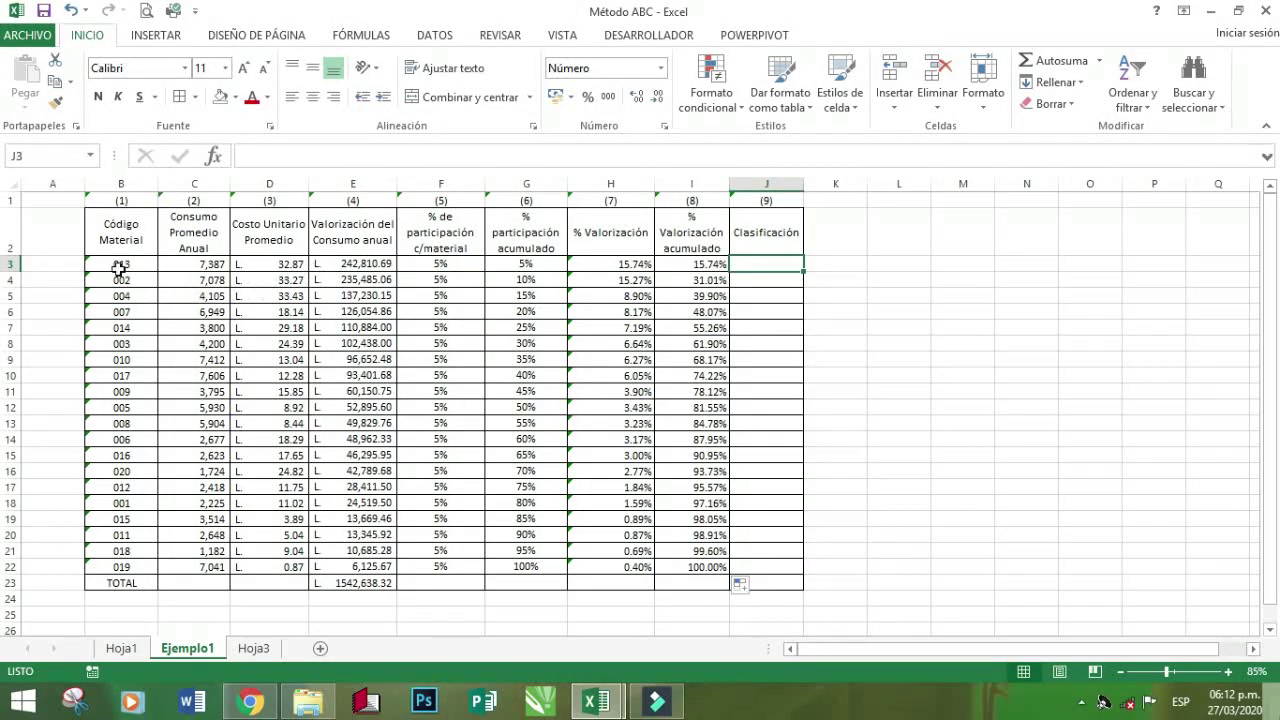
left_click_drag(113, 267, 113, 559)
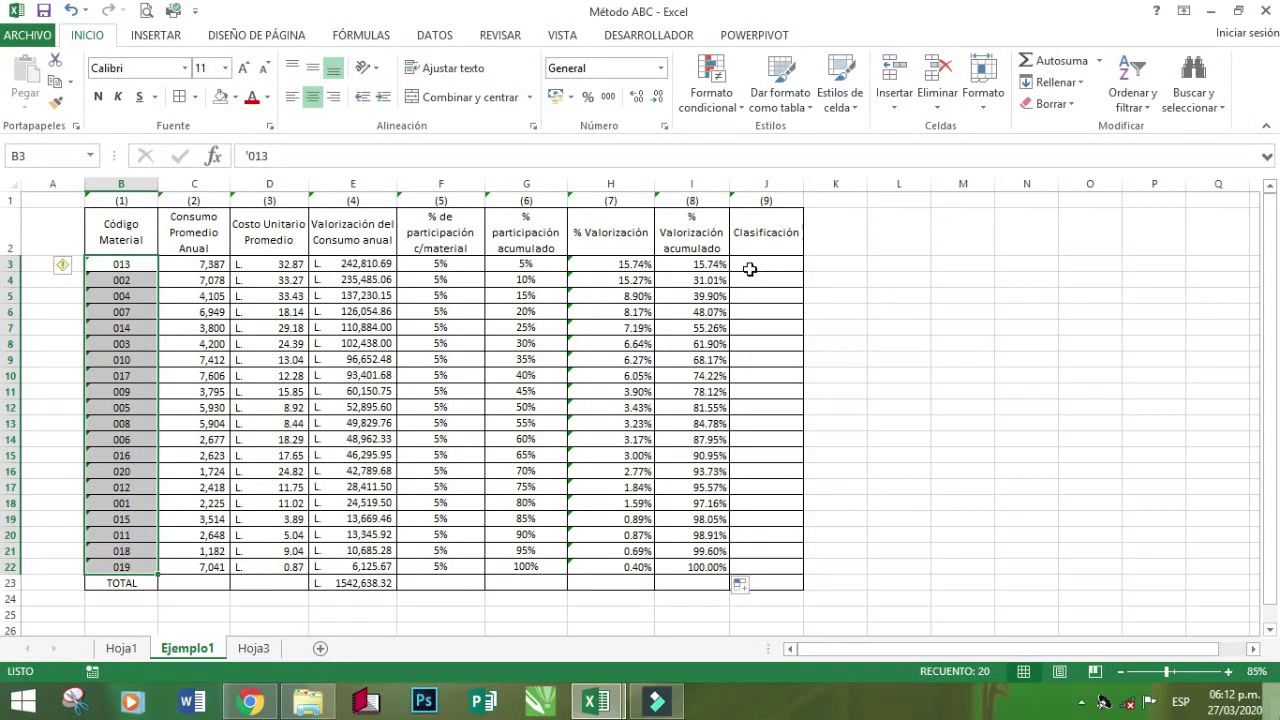
left_click(513, 295)
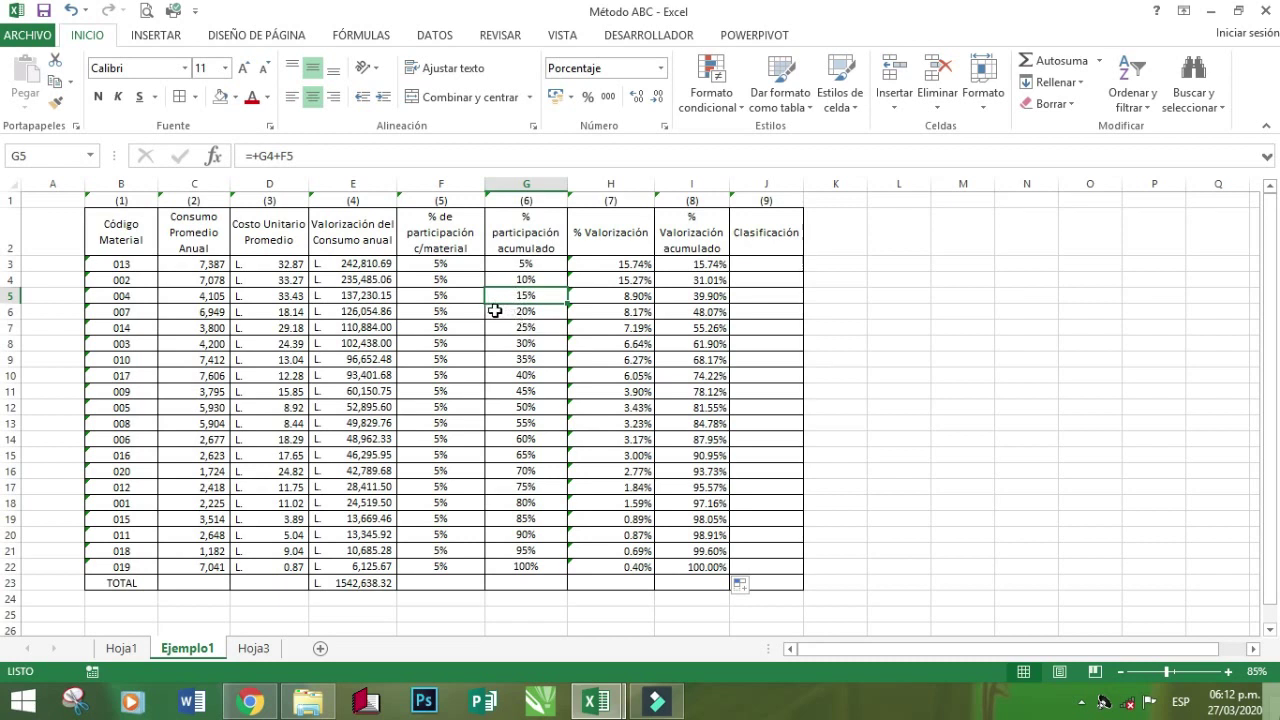
left_click(495, 311)
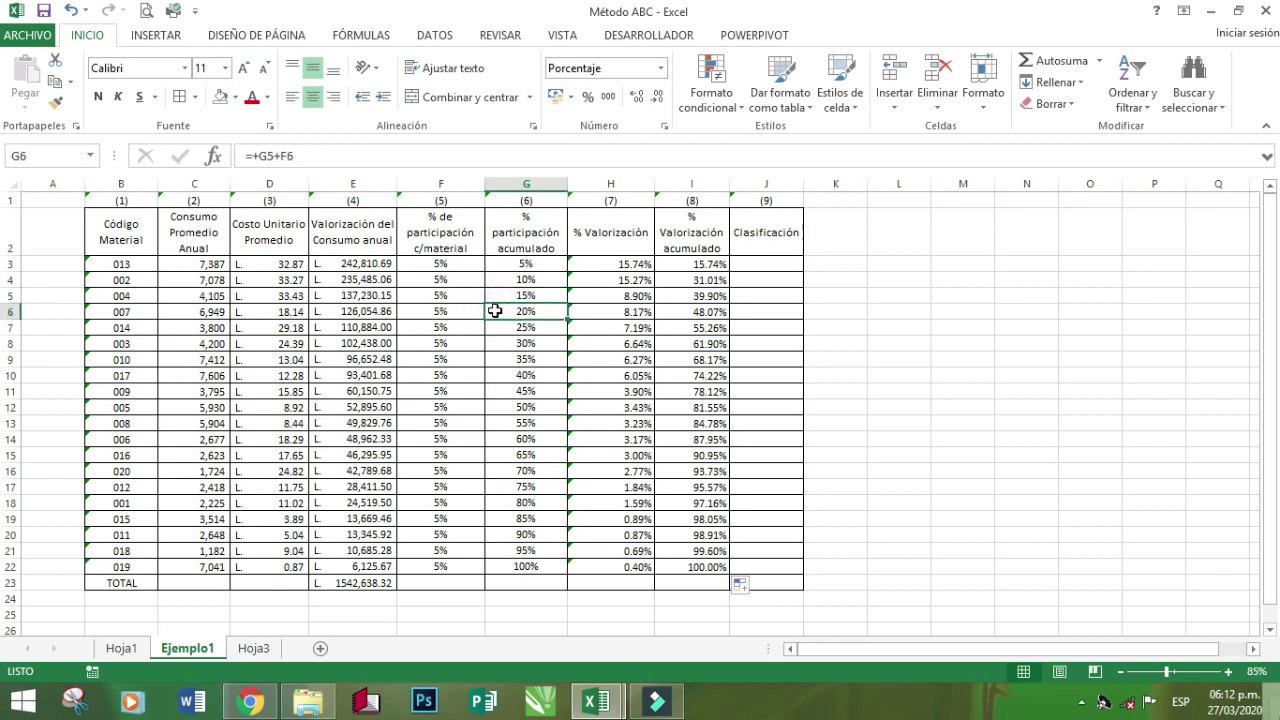
left_click(527, 265)
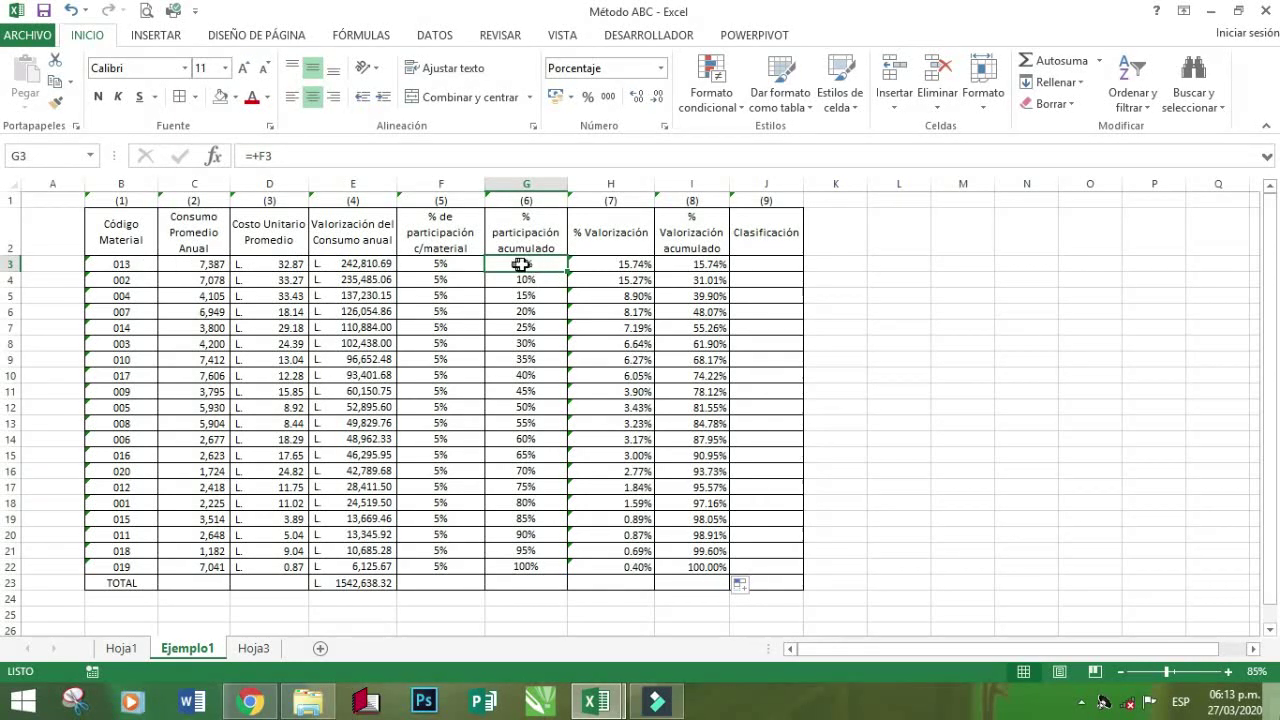
left_click(712, 263)
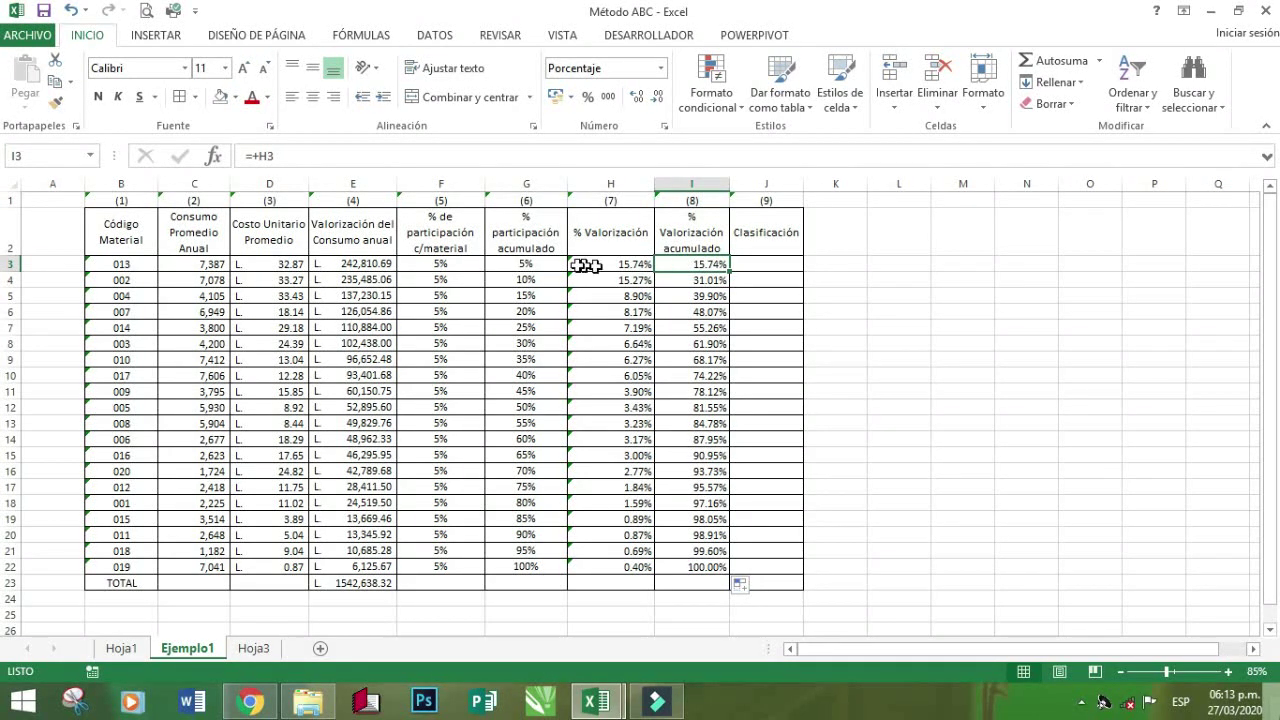
left_click(508, 296)
left_click_drag(517, 264, 515, 315)
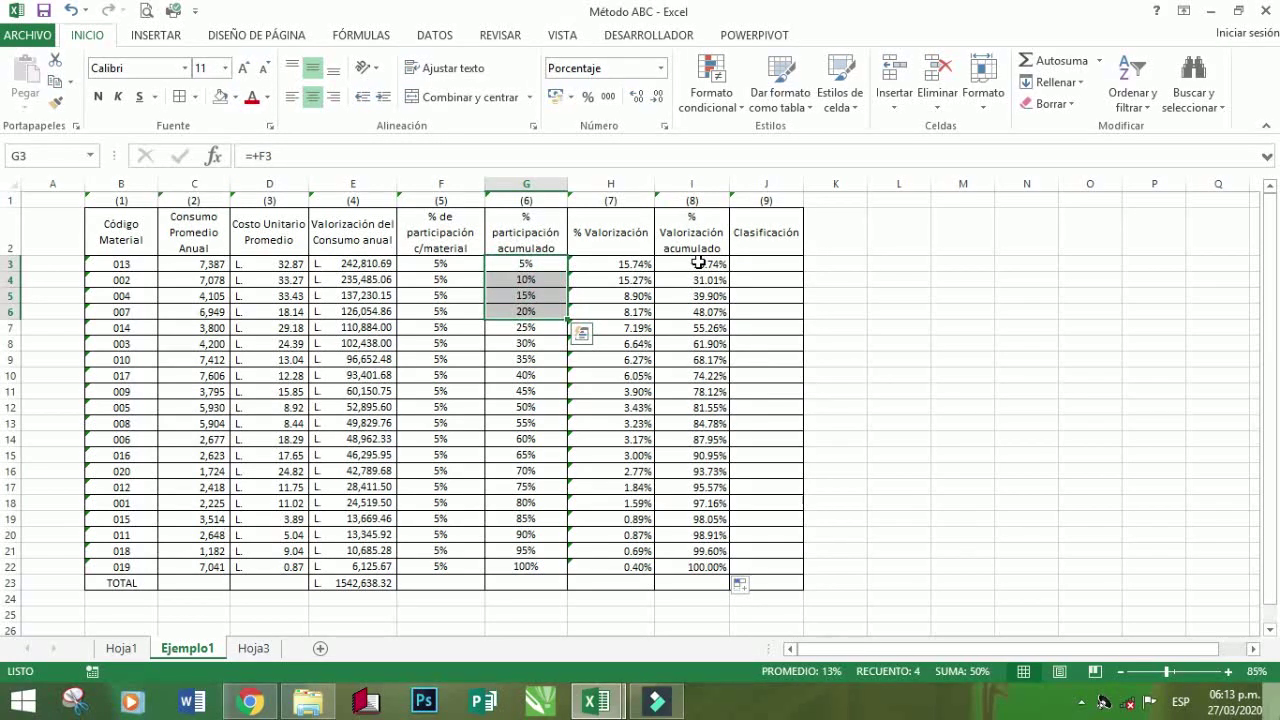
left_click_drag(698, 262, 698, 300)
left_click_drag(698, 326, 700, 343)
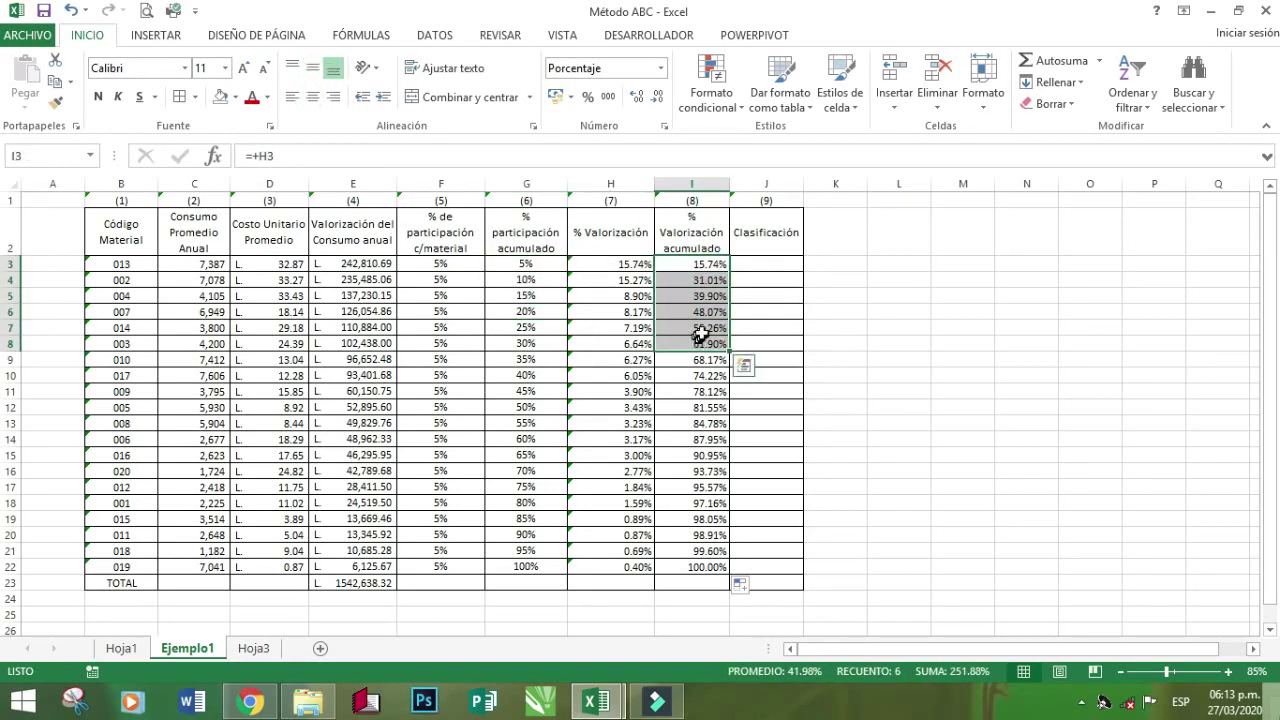
left_click(538, 298)
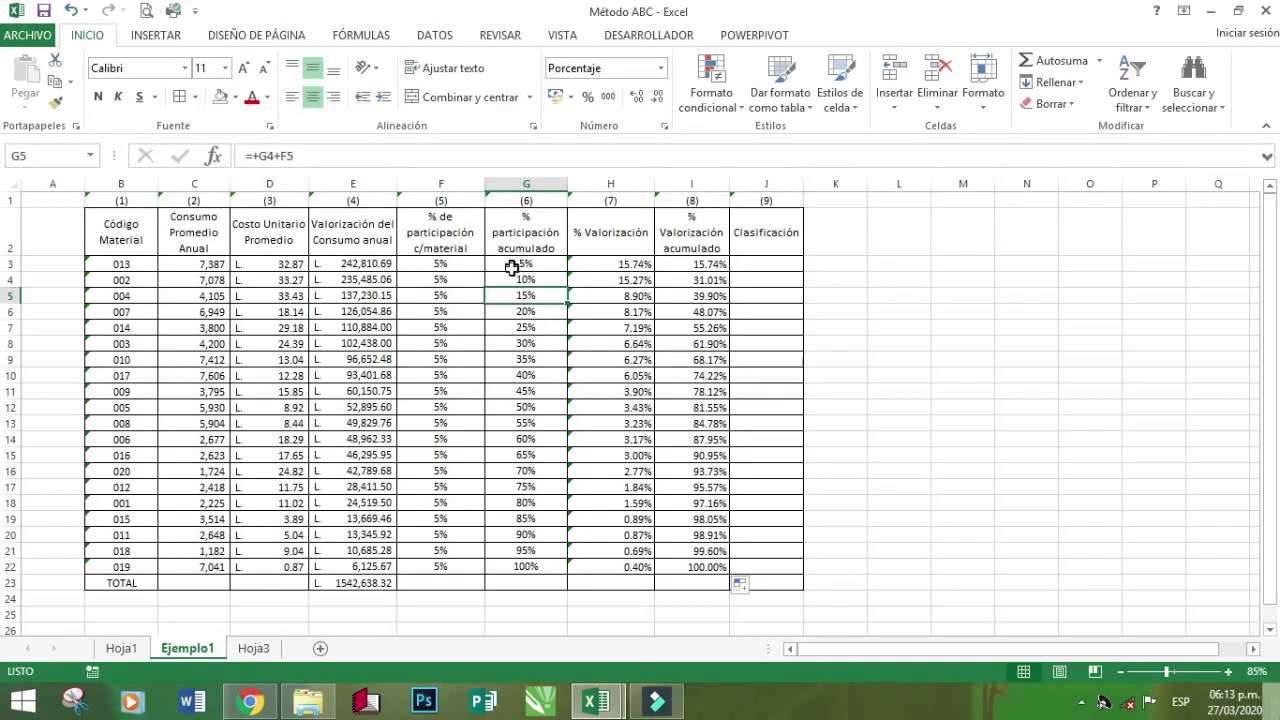
Compare the cumulative participation in G4:G6 with the cumulative valuation in I4:I6 to locate the class A cutoff
left_click(512, 312)
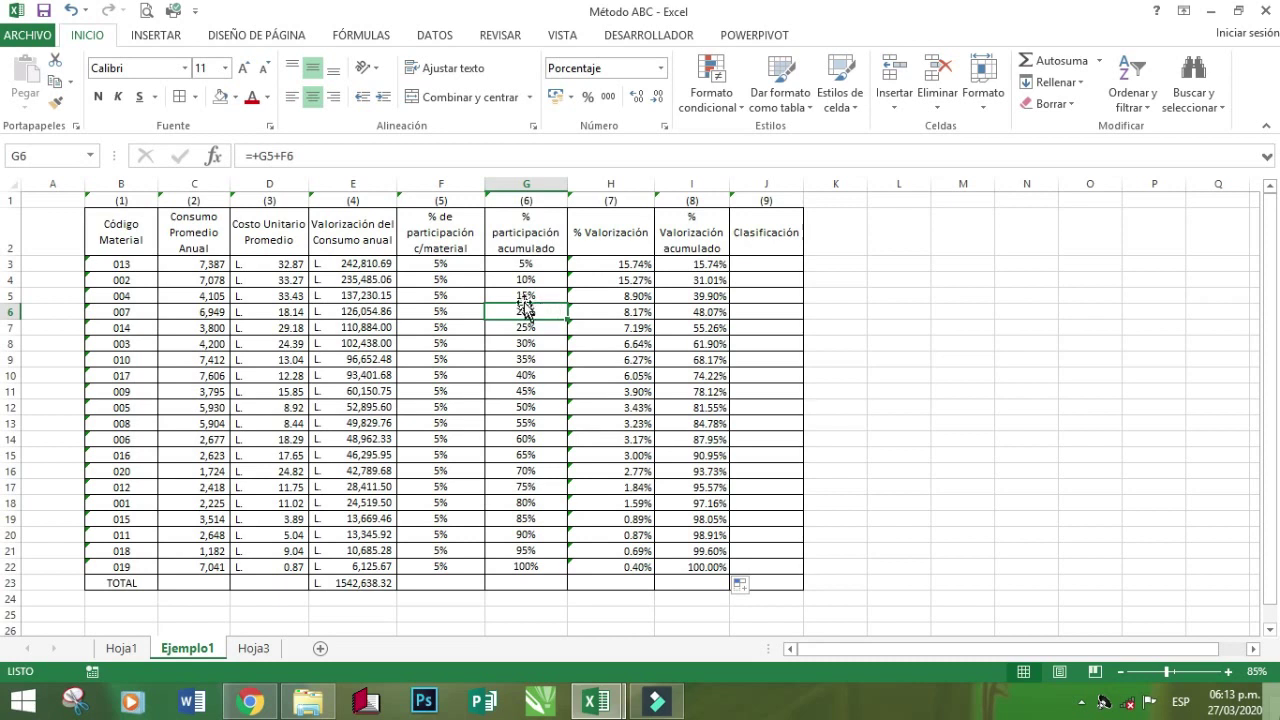
left_click(520, 295)
left_click(514, 279)
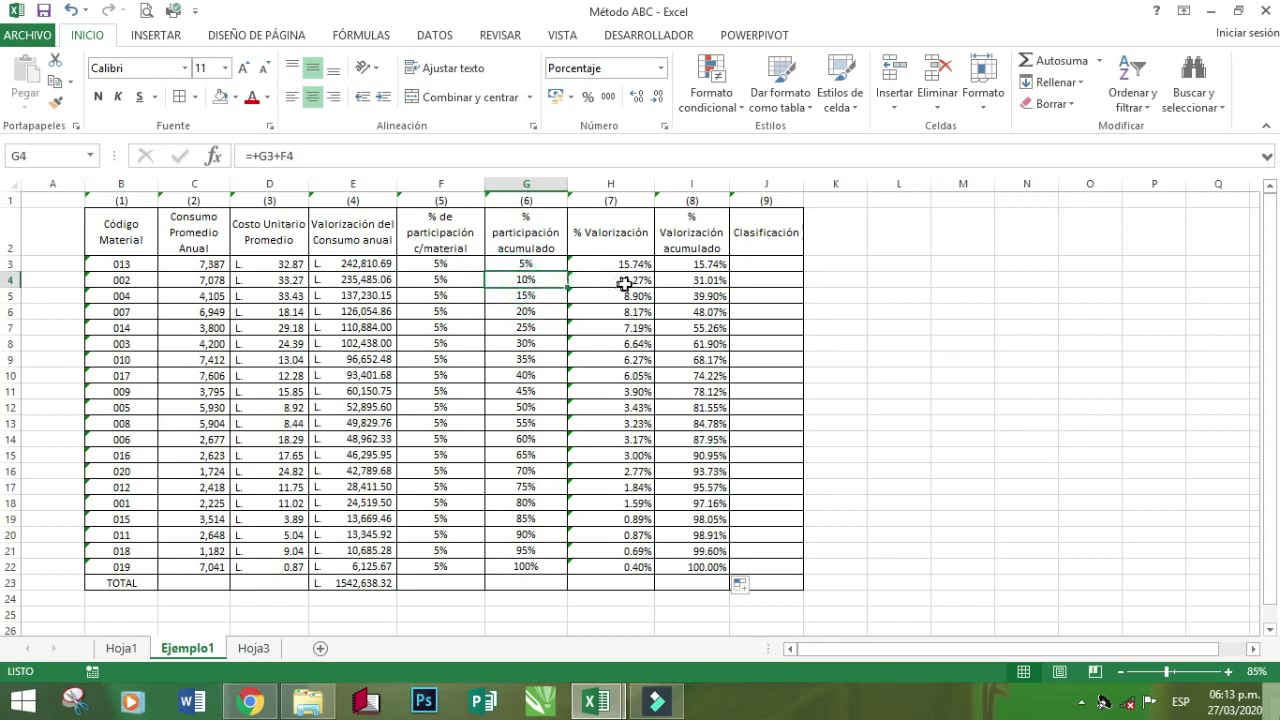
left_click(681, 280)
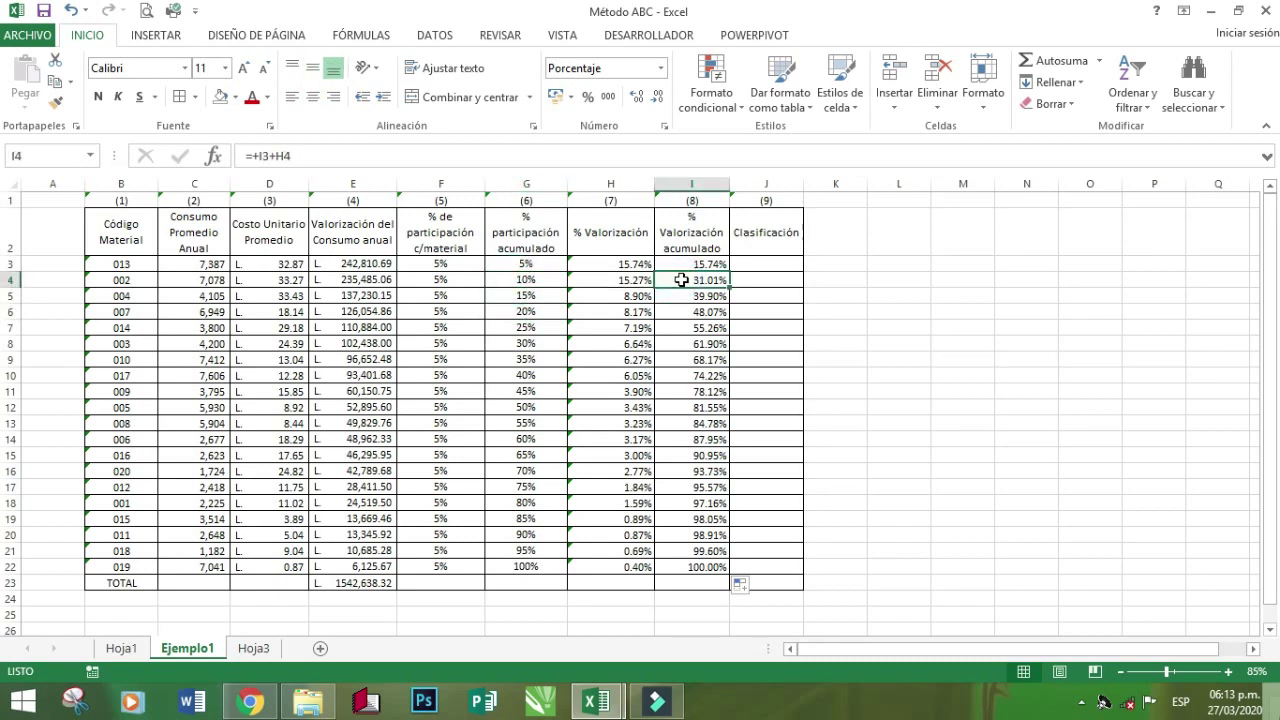
left_click(496, 297)
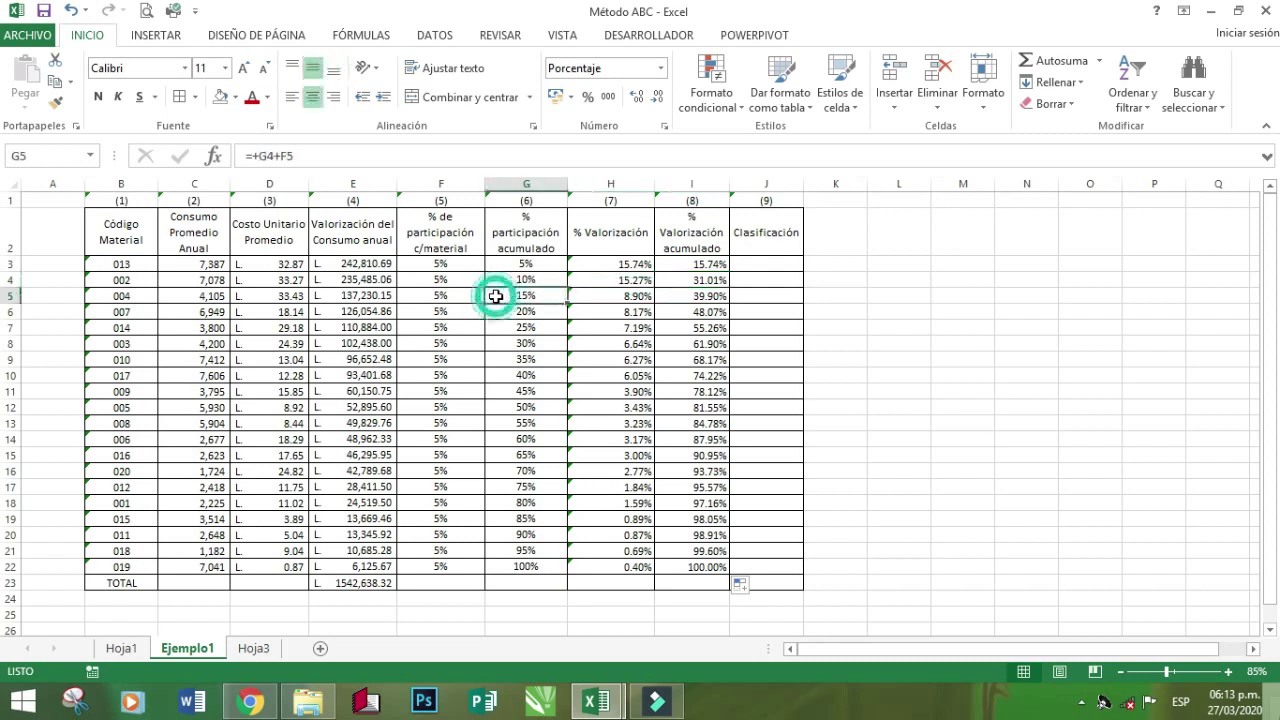
left_click(690, 296)
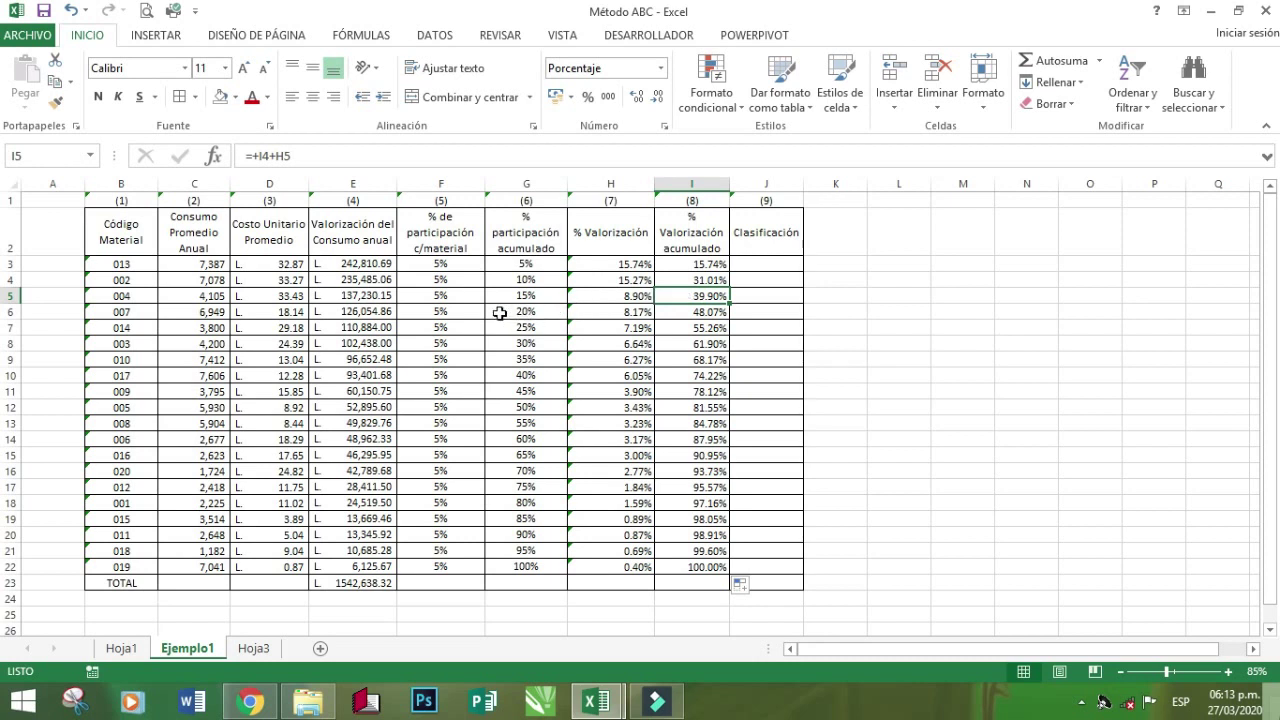
left_click(499, 313)
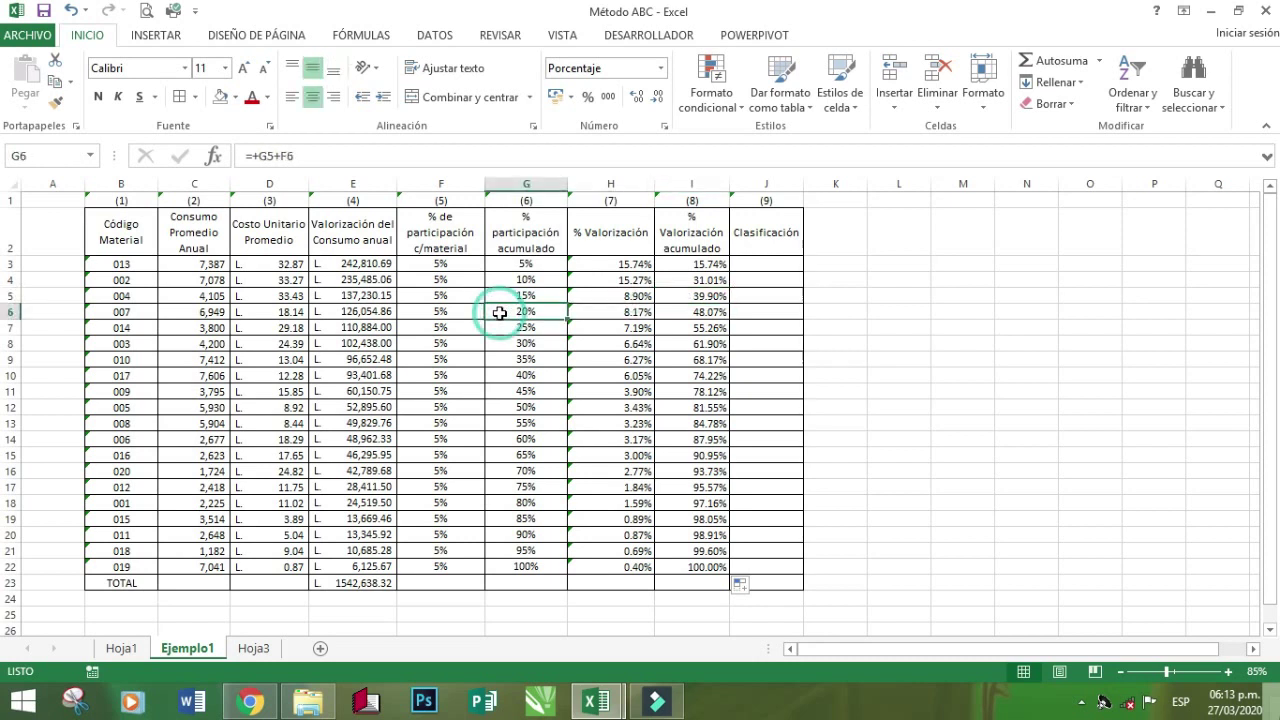
left_click(693, 312)
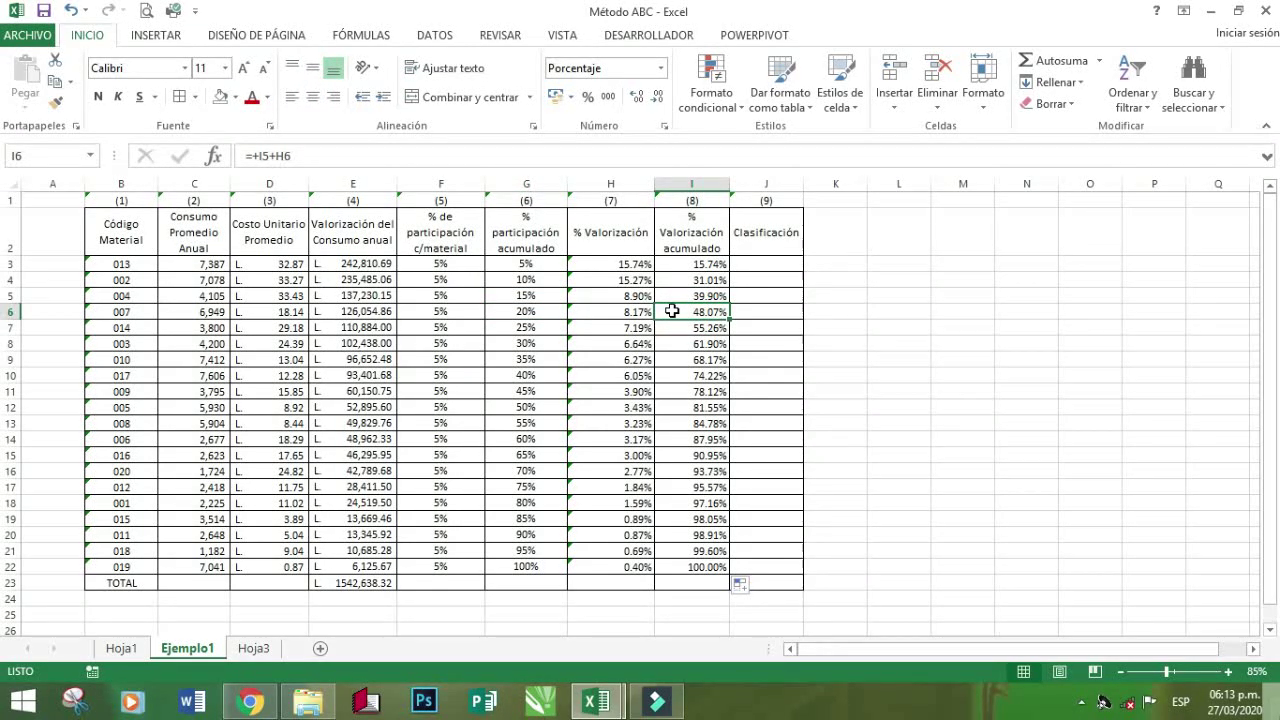
Highlight material 007's cumulative participation in G6 and cumulative valuation in I6 with a yellow fill
left_click(533, 312)
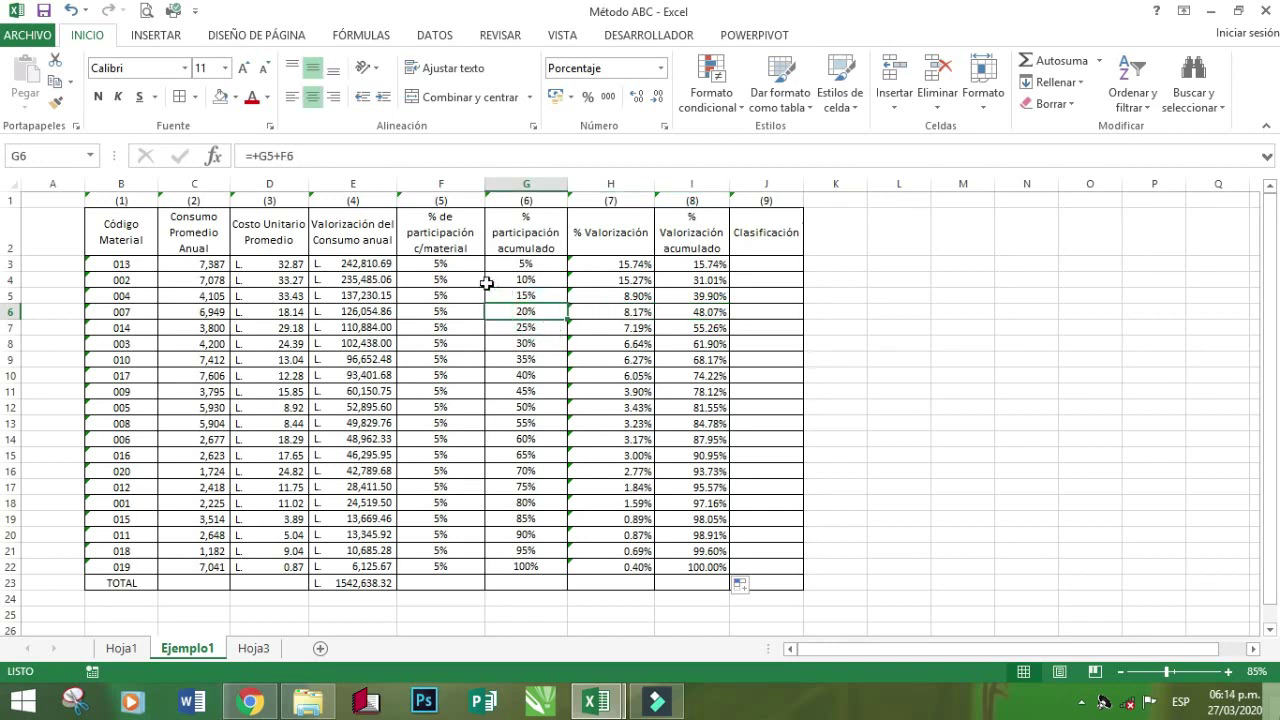
left_click(234, 98)
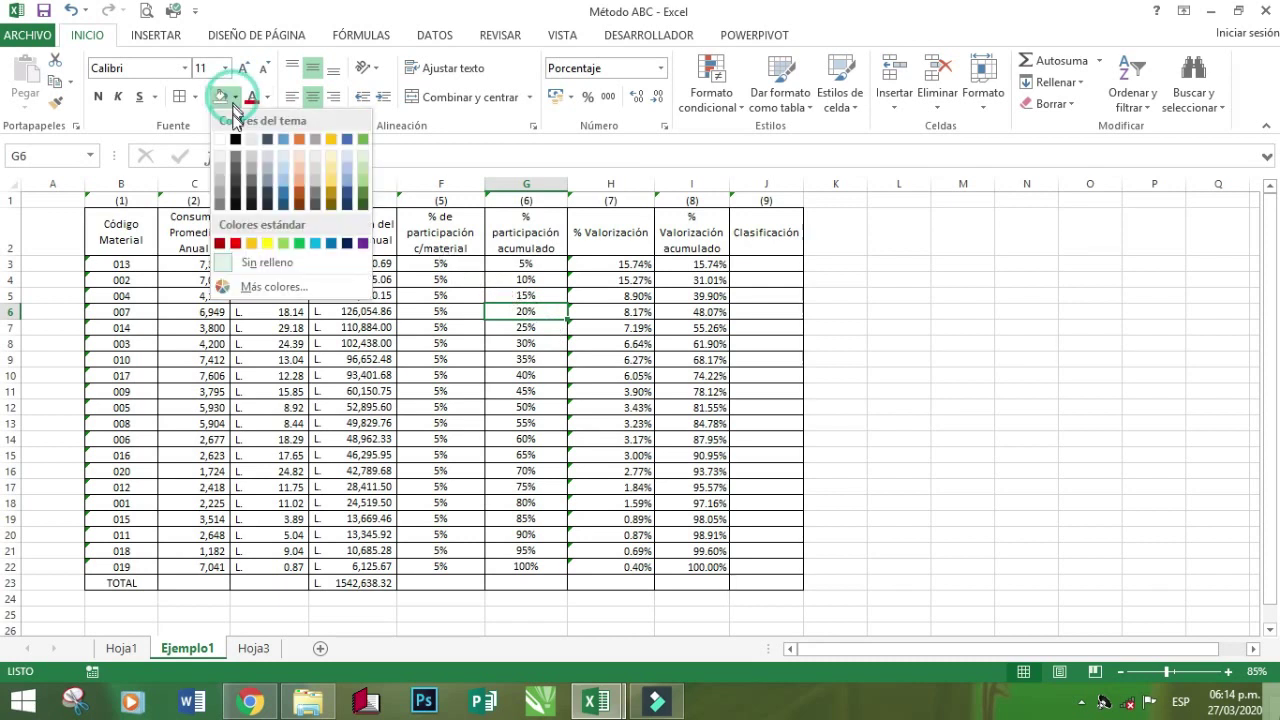
left_click(267, 243)
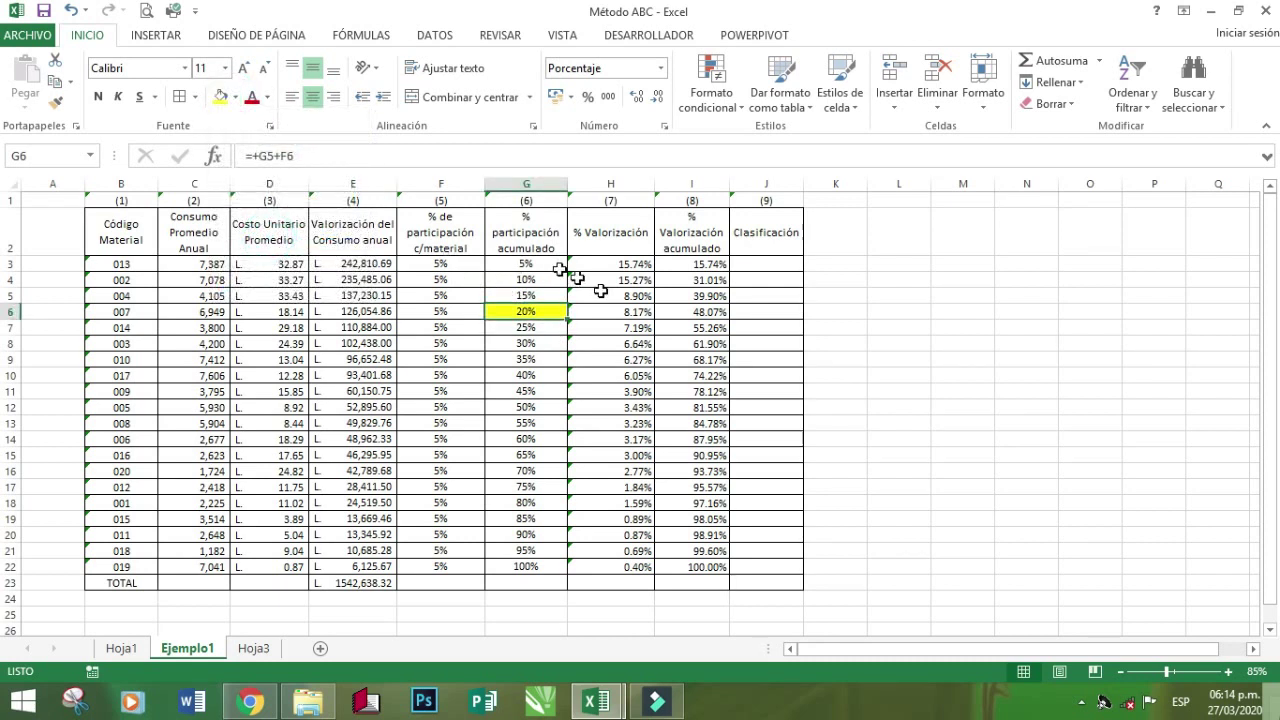
left_click(688, 314)
left_click(220, 97)
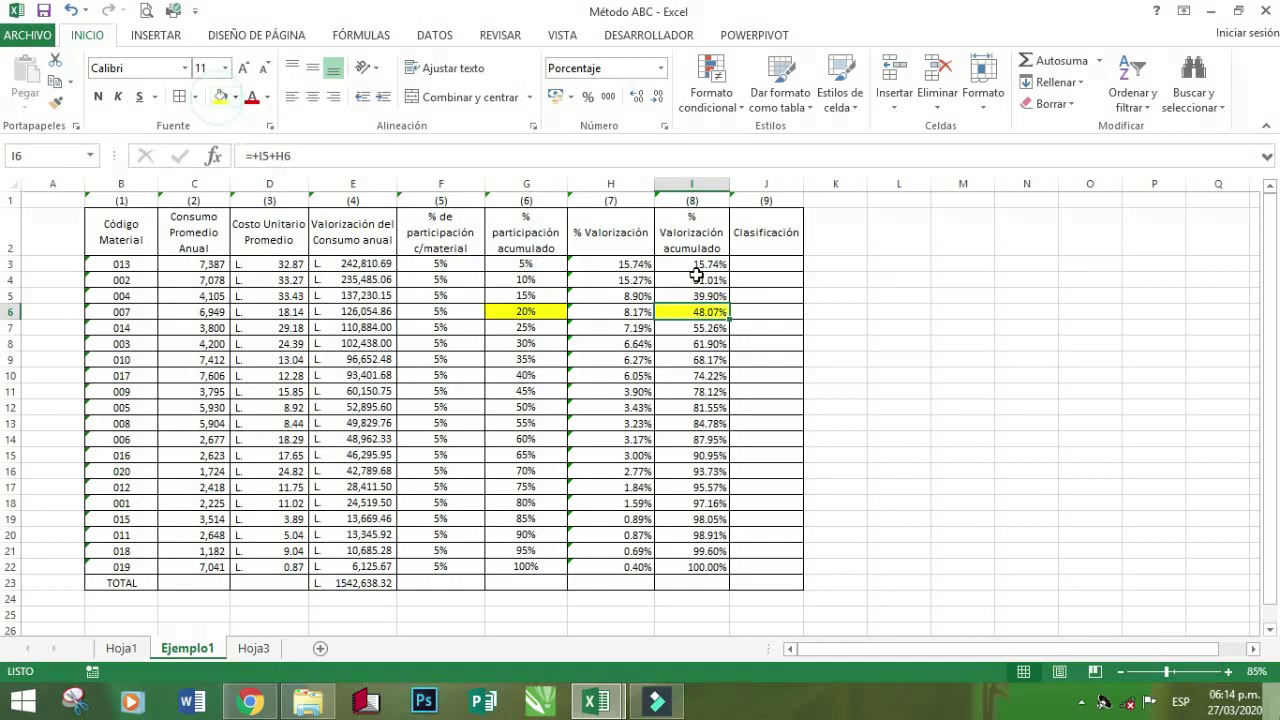
Merge and center the classification cells J3:J6 and enter the class A in them
left_click_drag(752, 264, 750, 307)
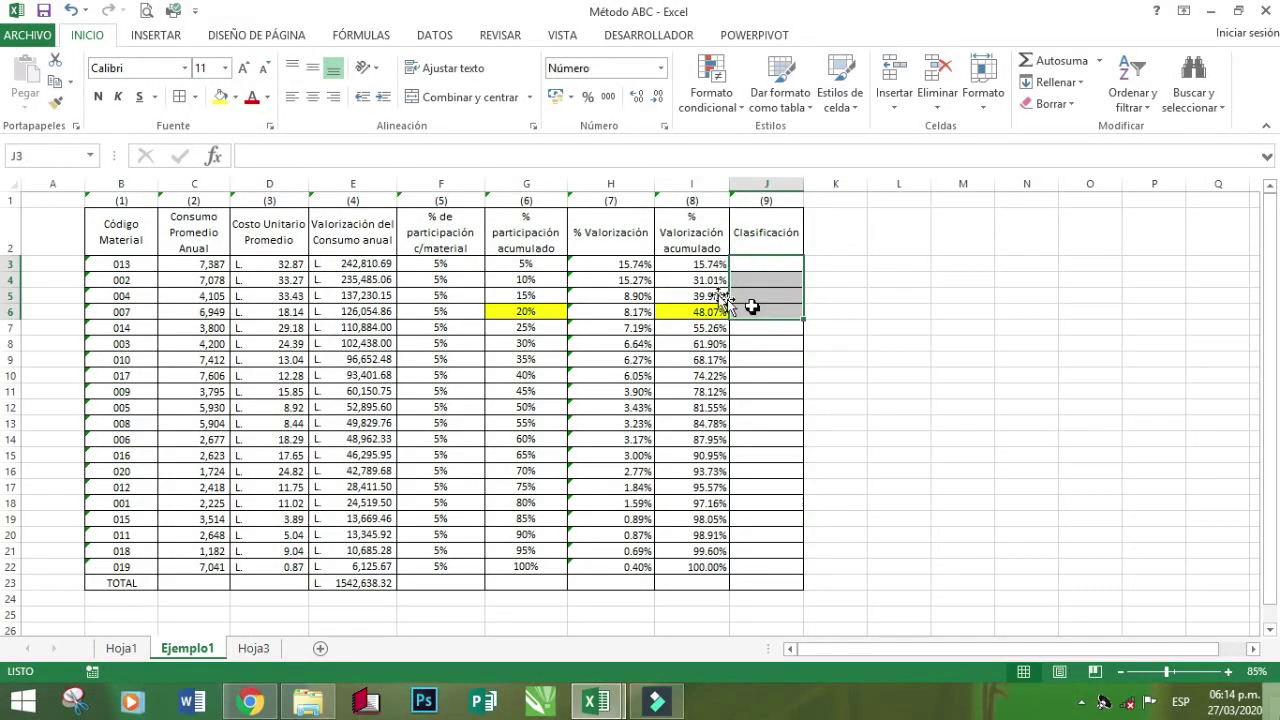
left_click(440, 97)
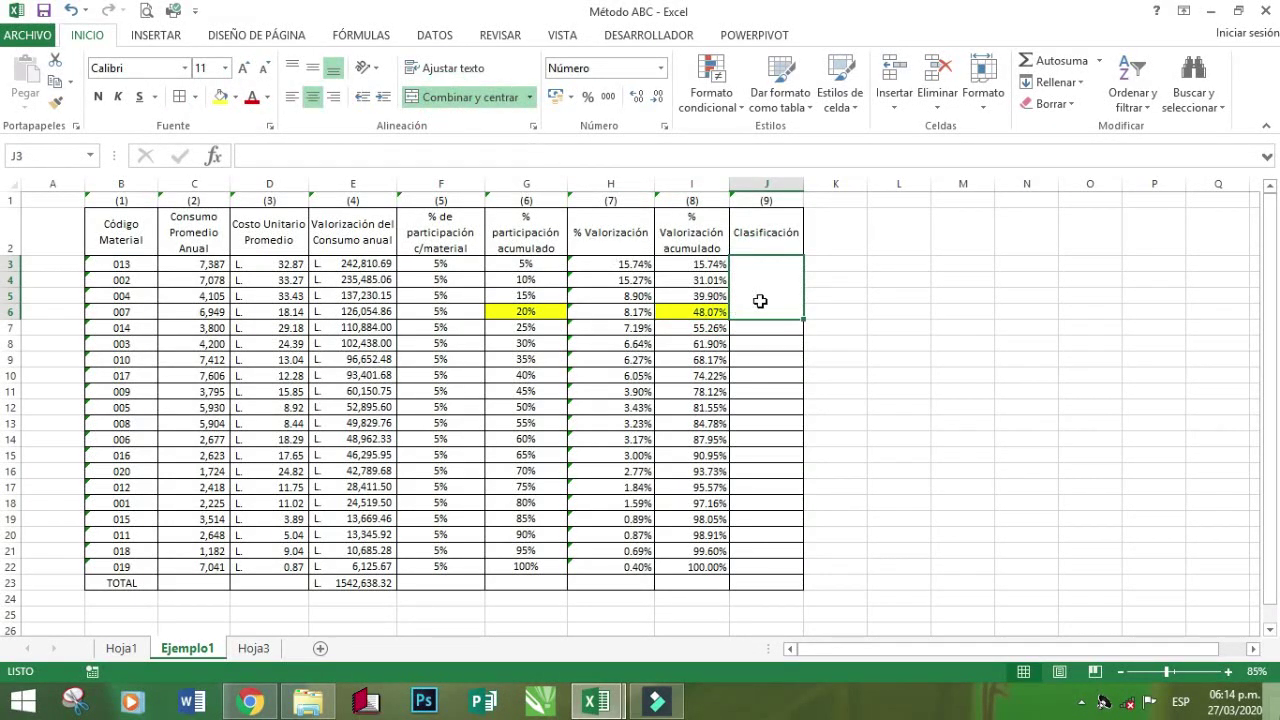
type("A")
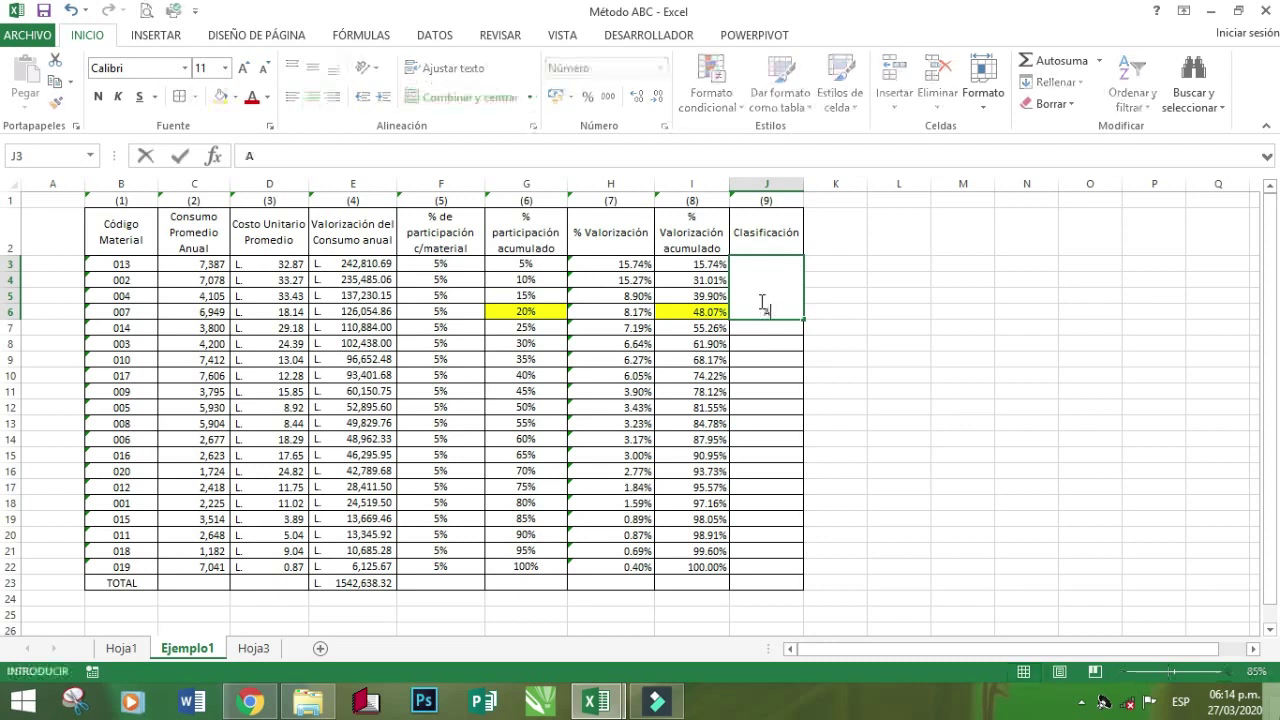
key("Return")
Fill the merged class A cell with yellow and align its text vertically to the middle
left_click(762, 302)
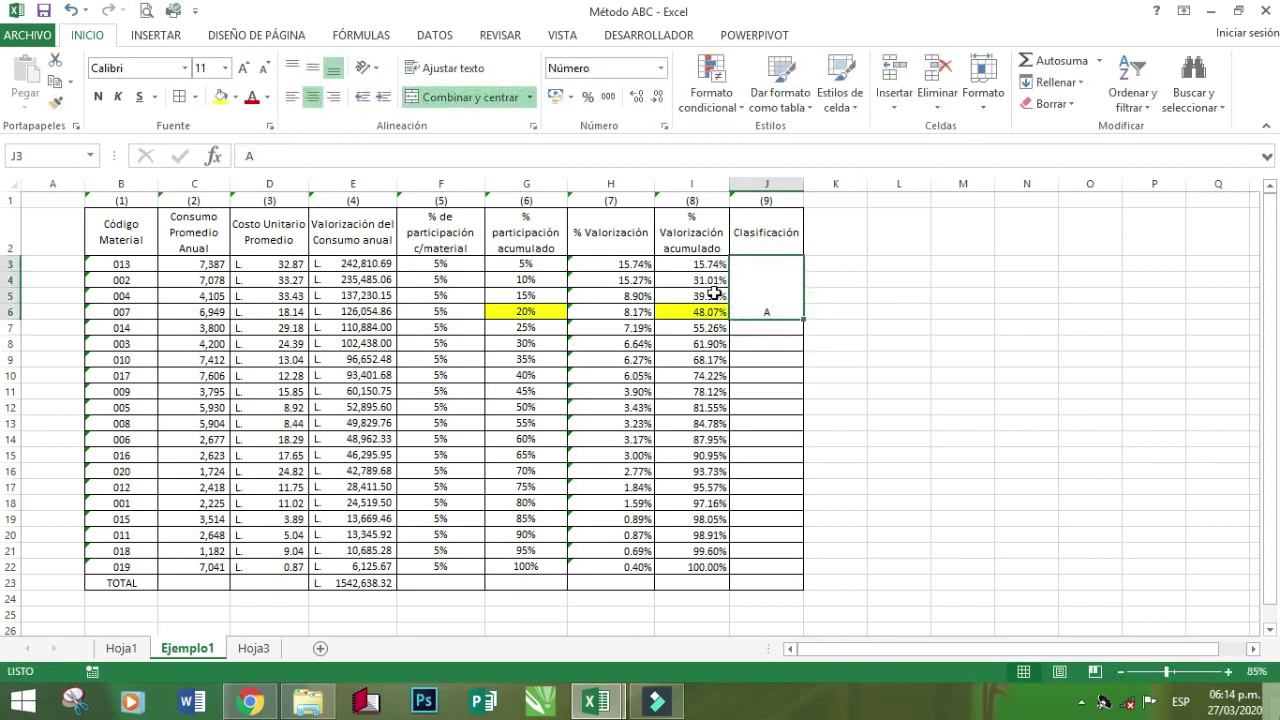
left_click(220, 96)
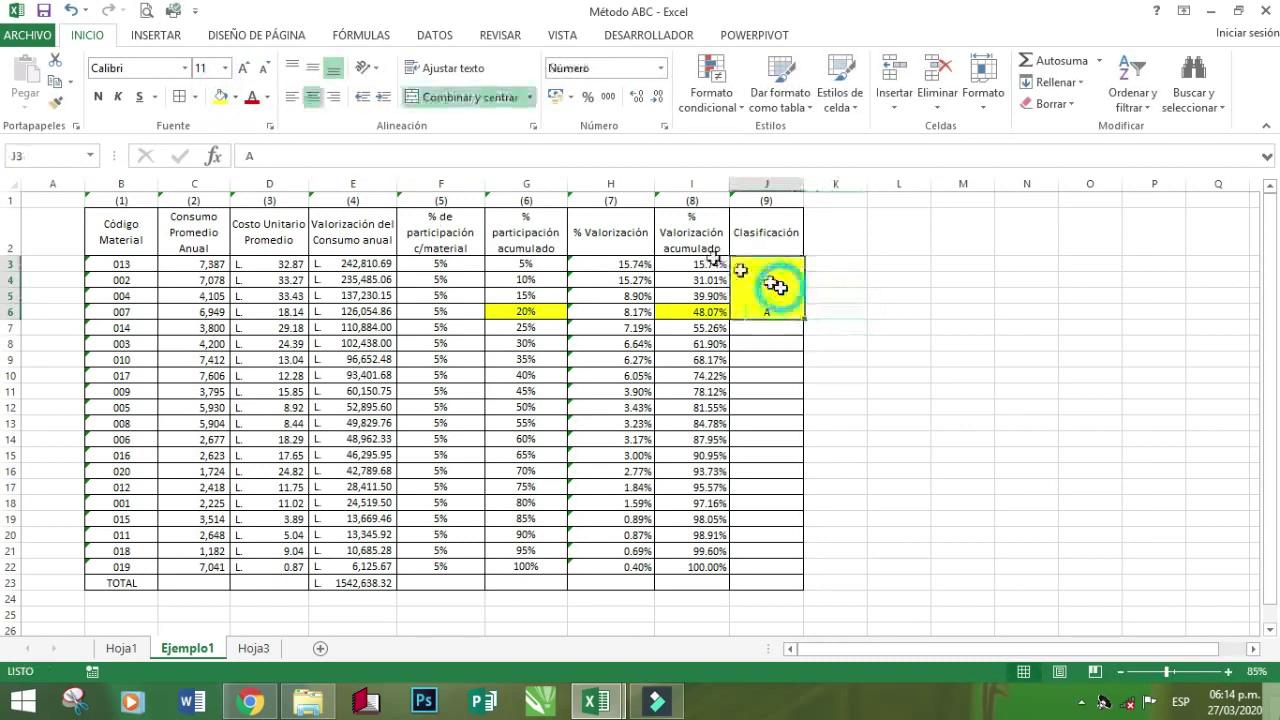
left_click(313, 70)
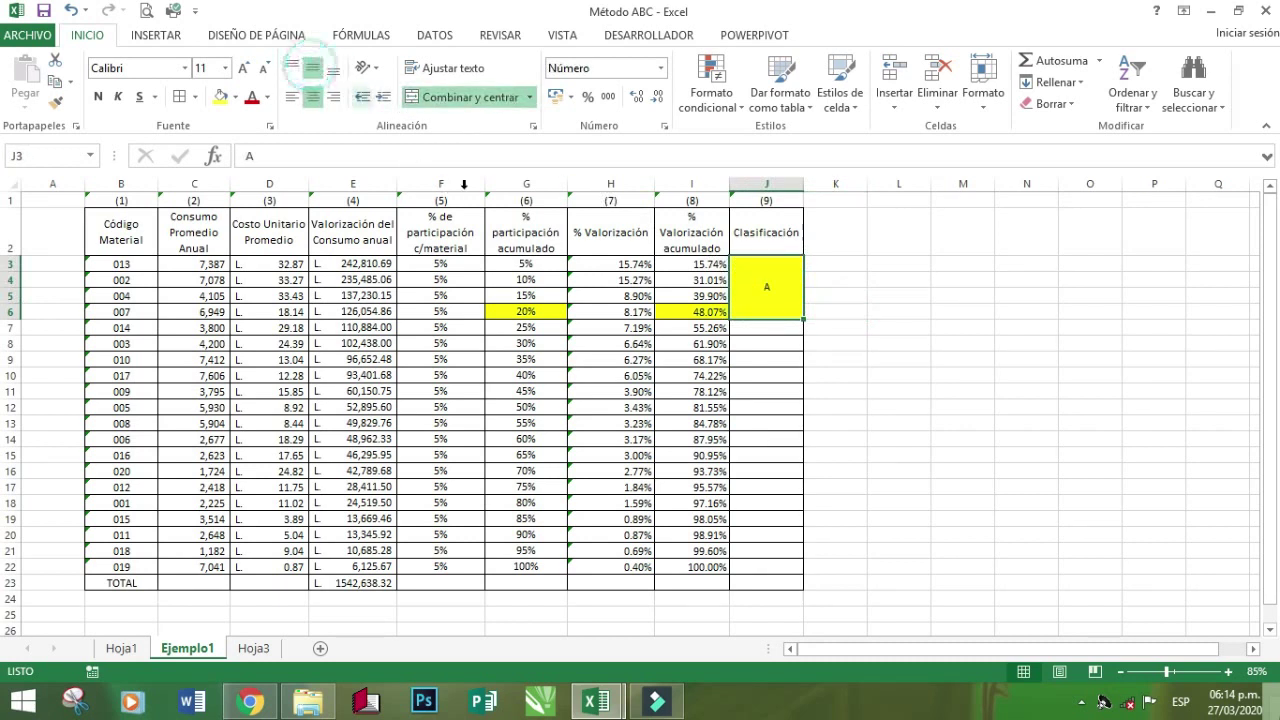
Review the class A group by checking the cumulative participation in G3:G6, the valuation in I6 and its classification
left_click(508, 311)
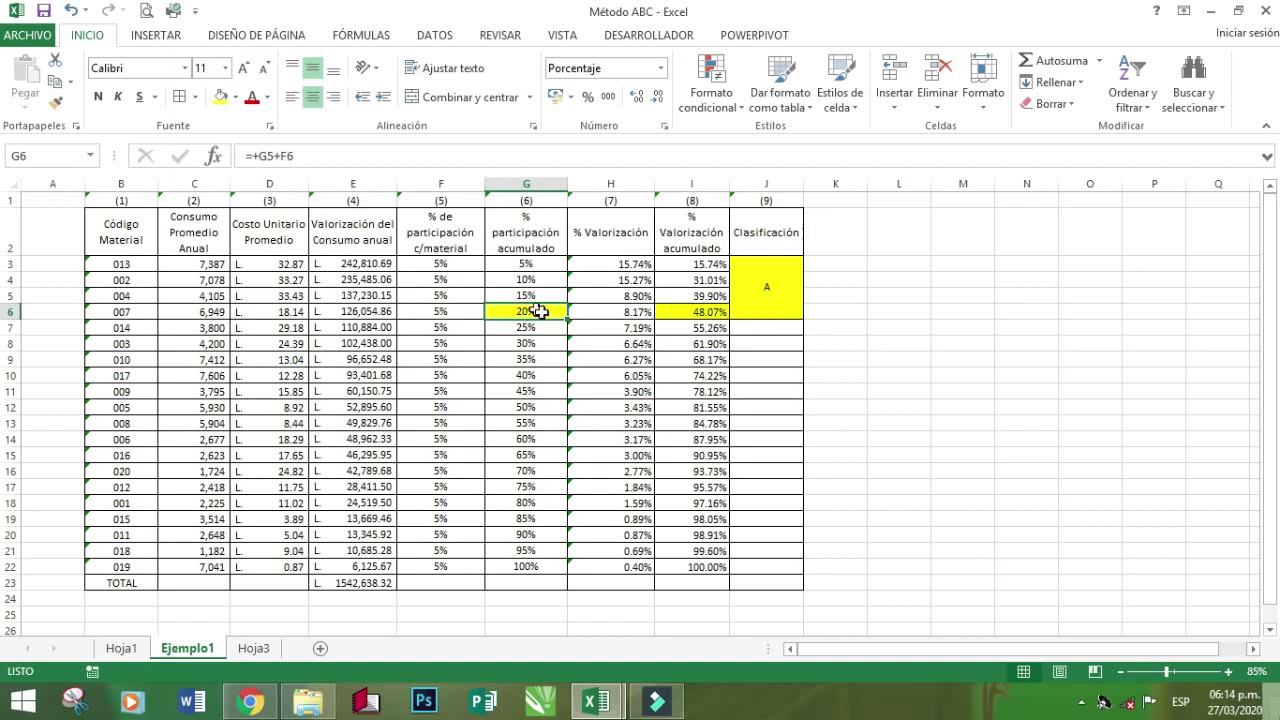
left_click_drag(512, 265, 520, 311)
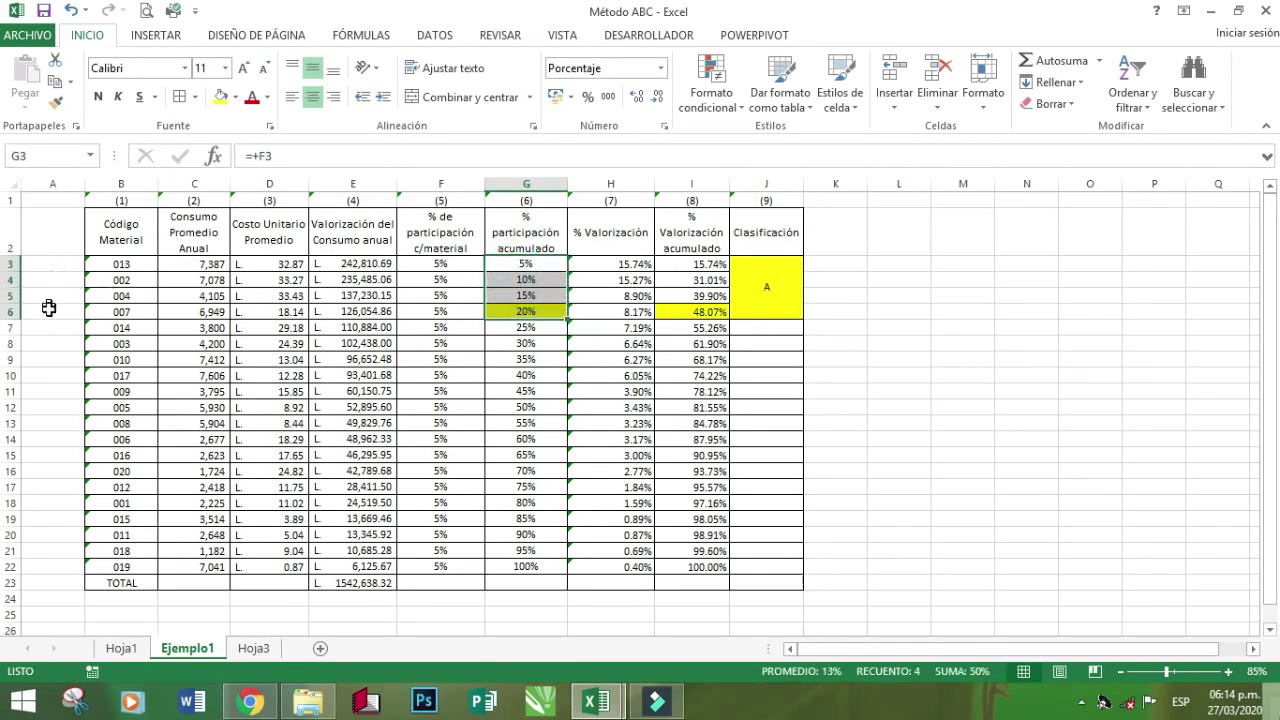
left_click_drag(514, 262, 508, 309)
left_click(507, 311)
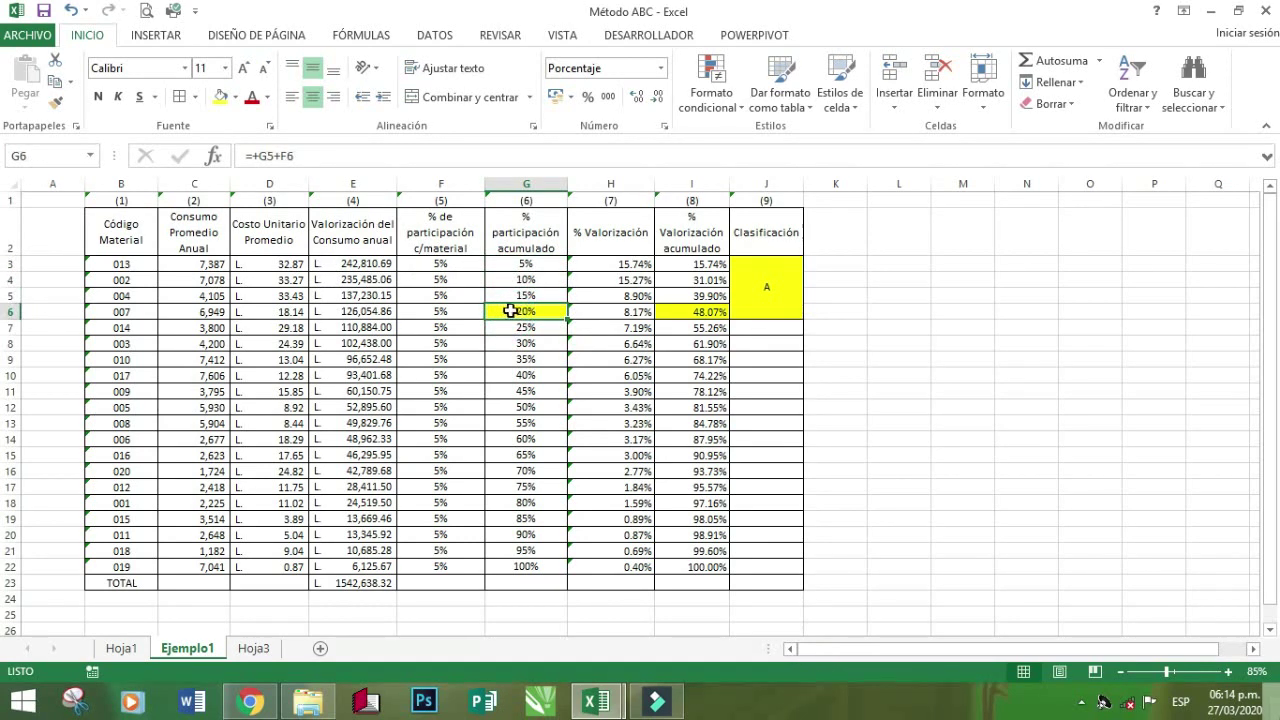
left_click(681, 313)
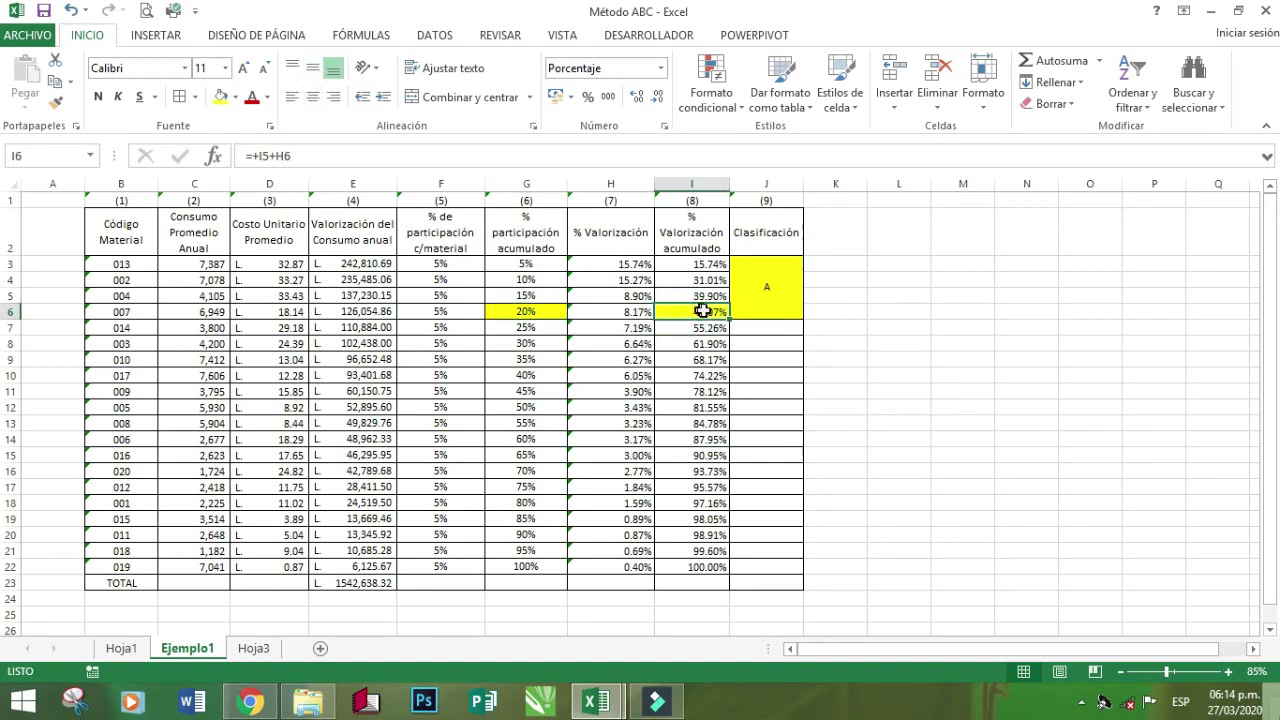
left_click(772, 302)
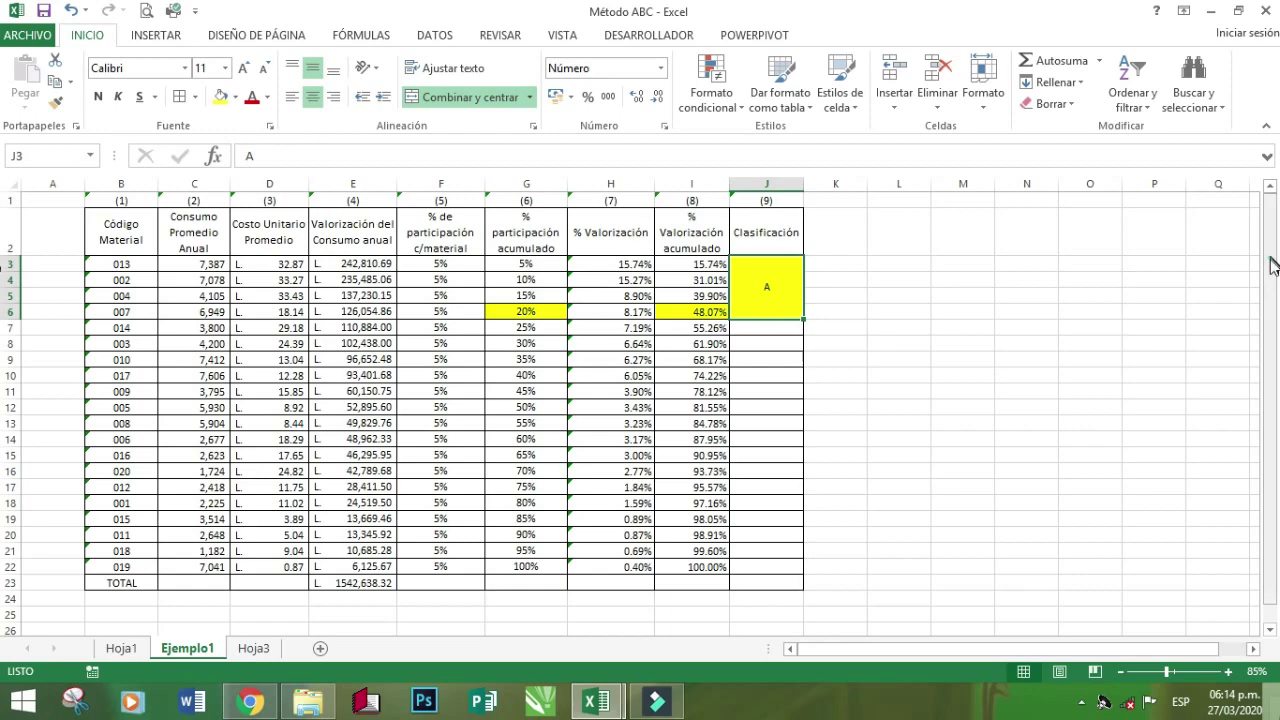
Restart the cumulative participation at material 014 by entering the formula +F7 in G7
left_click_drag(1273, 282, 1274, 298)
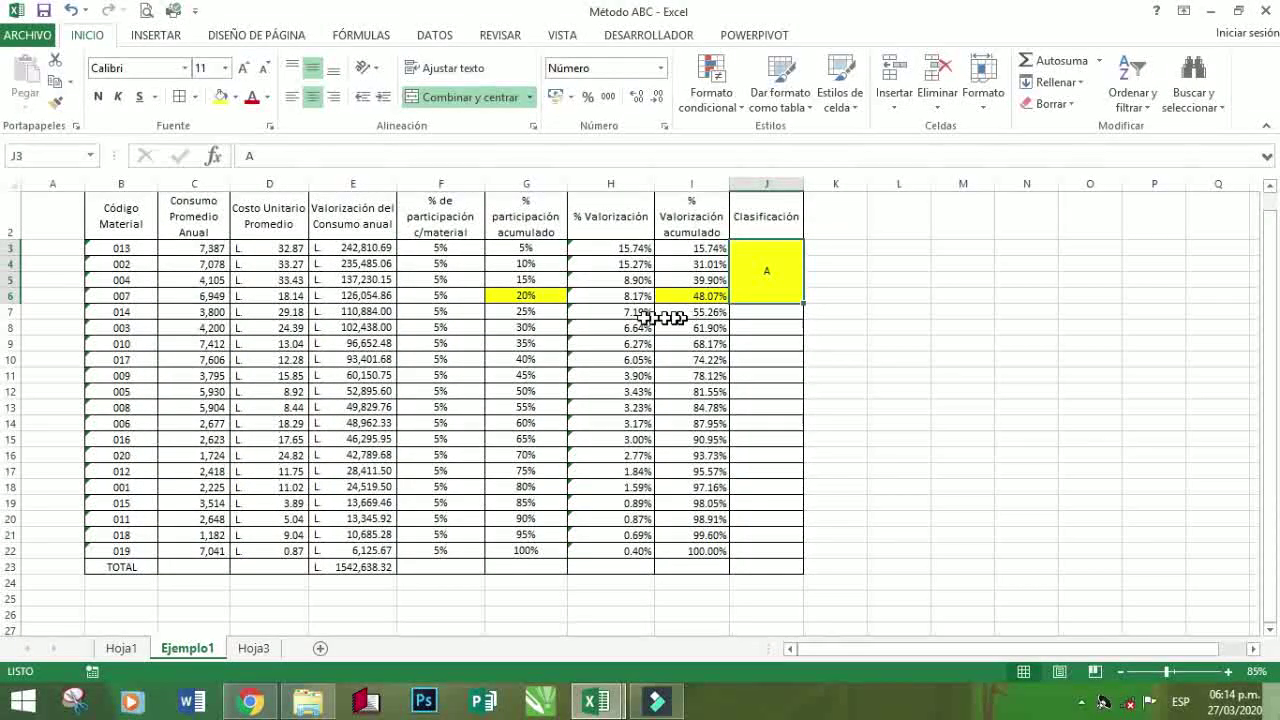
left_click(511, 313)
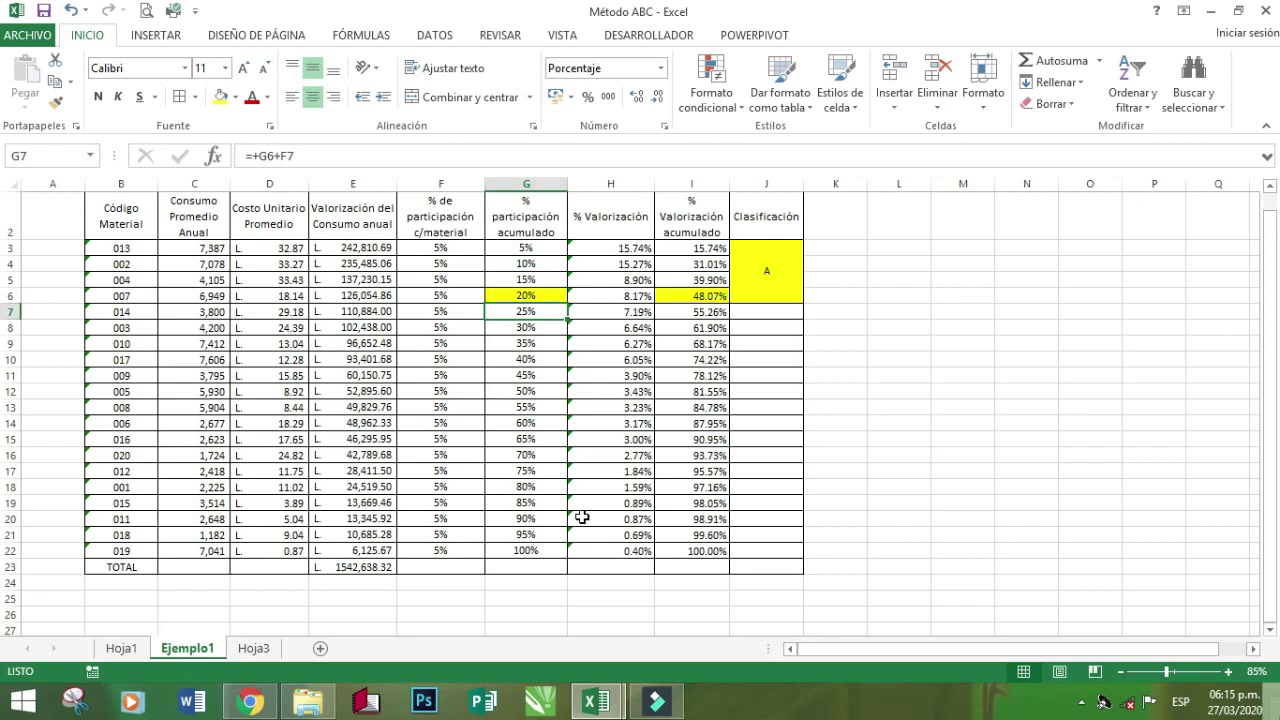
type("+")
key("Return")
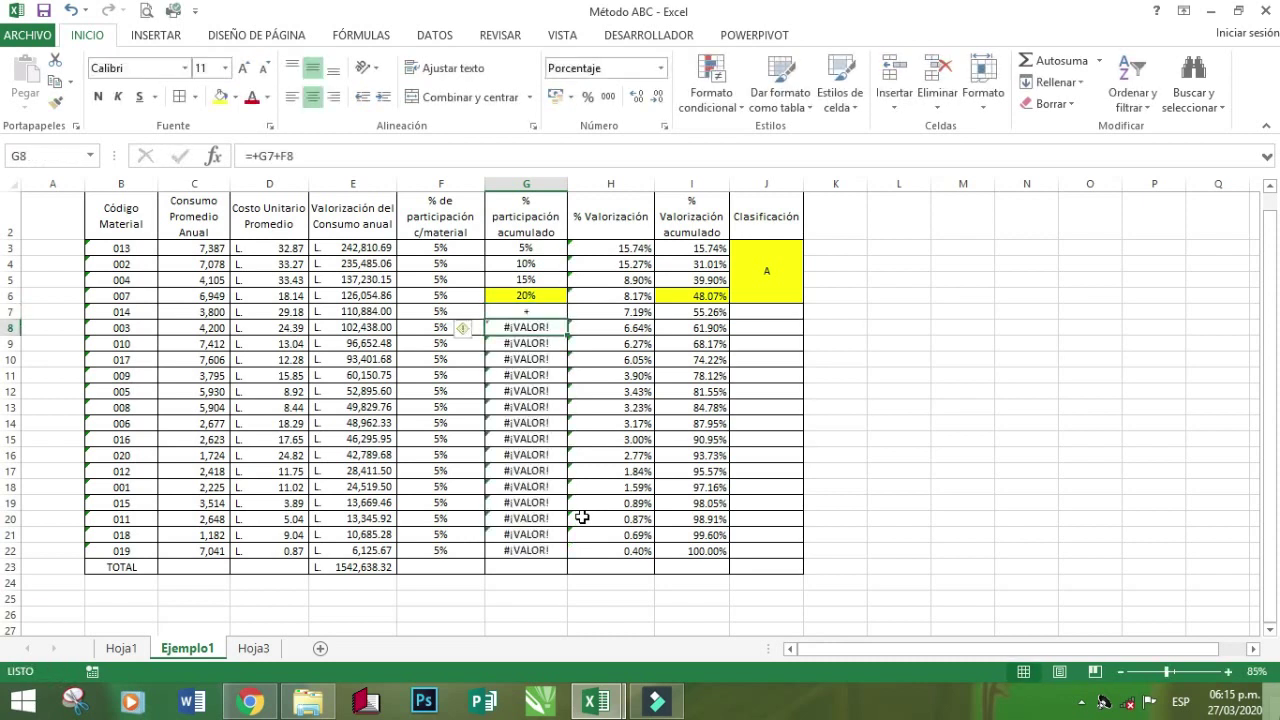
key("Up")
type("+")
key("Left")
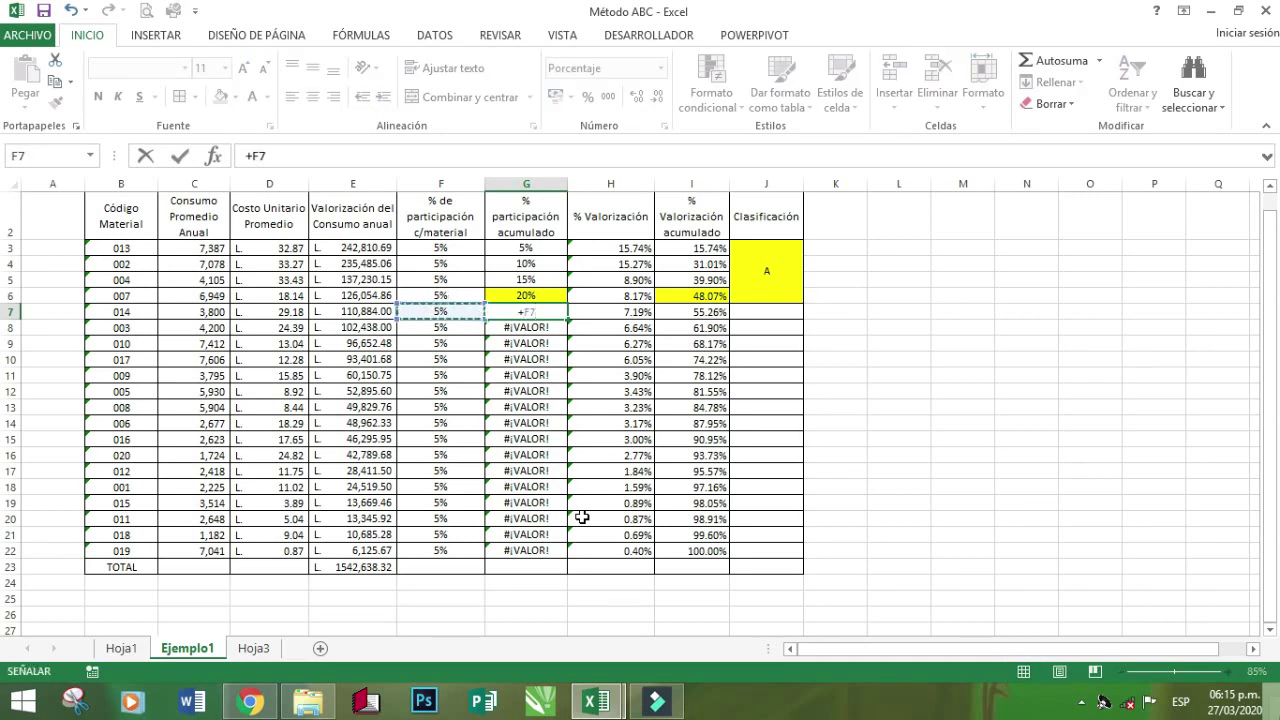
key("Return")
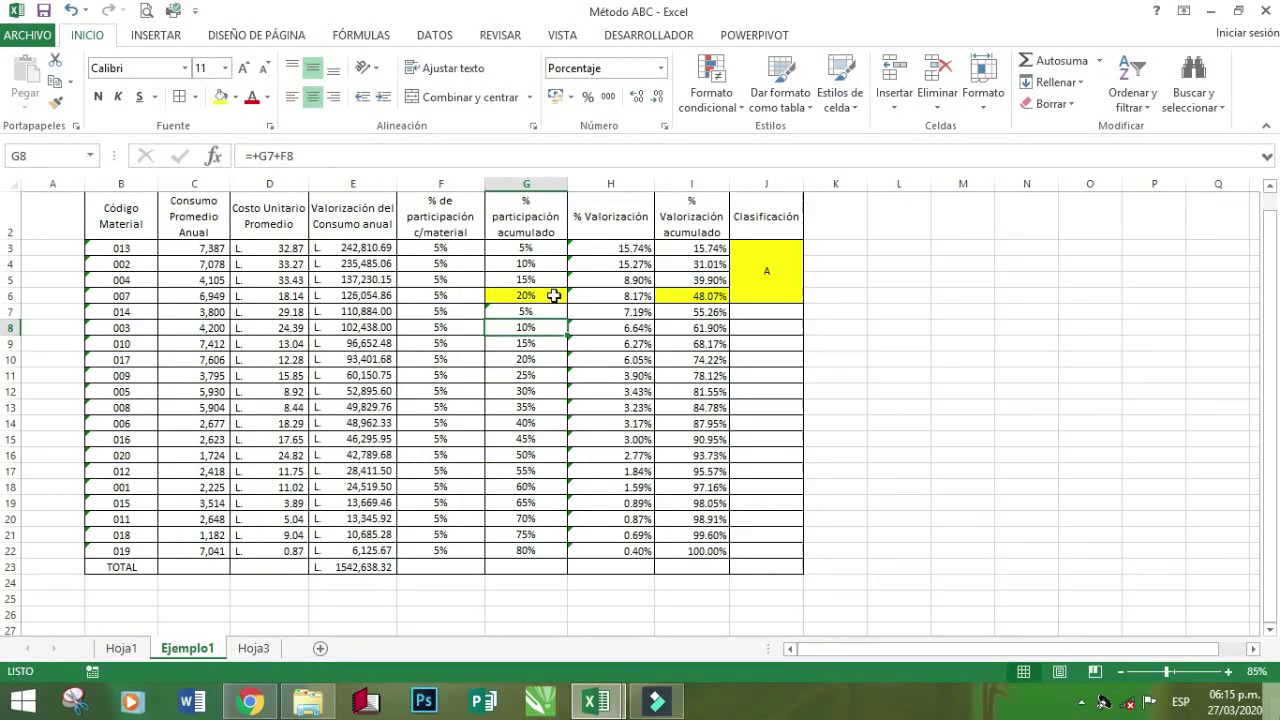
Restart the cumulative valuation percentage at material 014 by entering the formula +H7 in I7
left_click(520, 310)
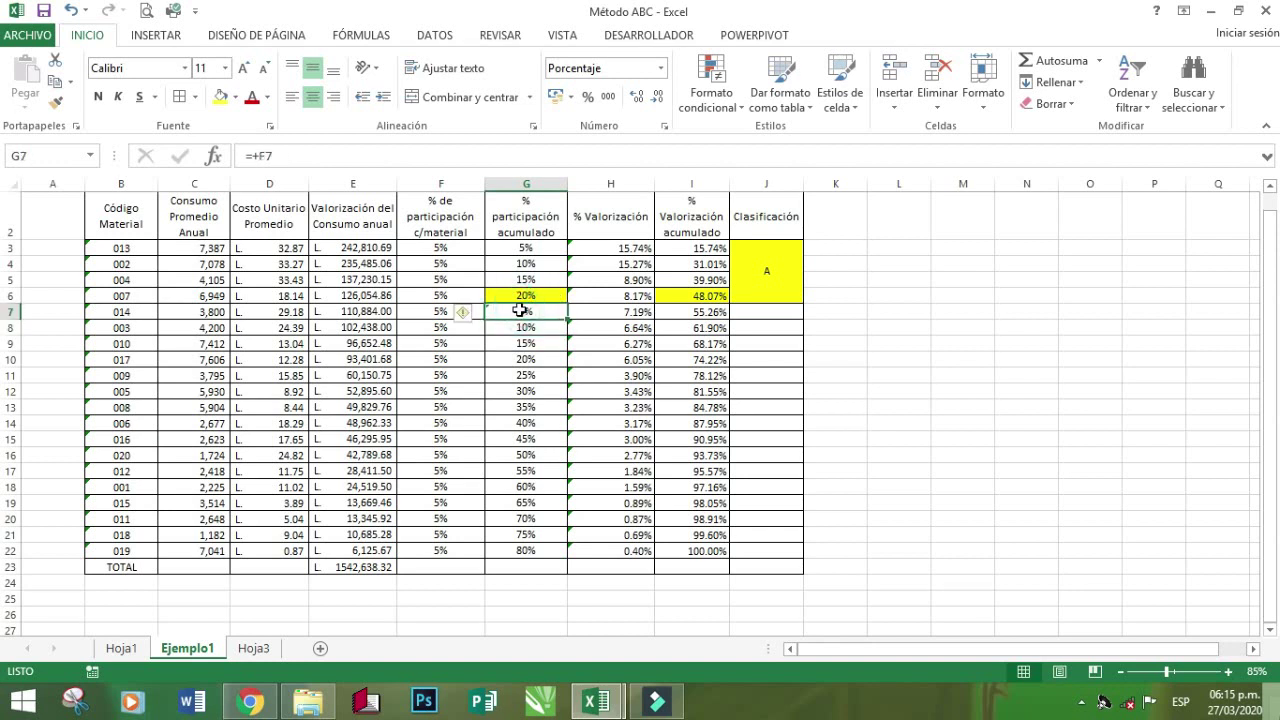
left_click(688, 312)
type("+")
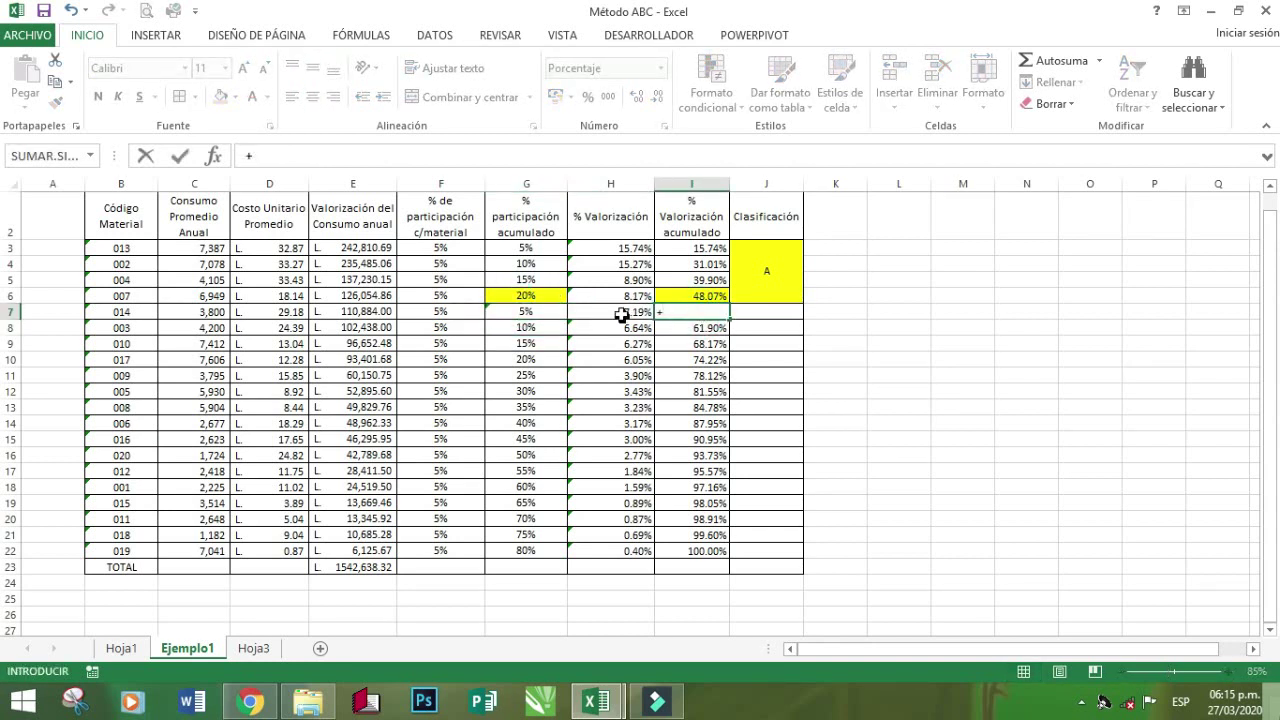
left_click(610, 314)
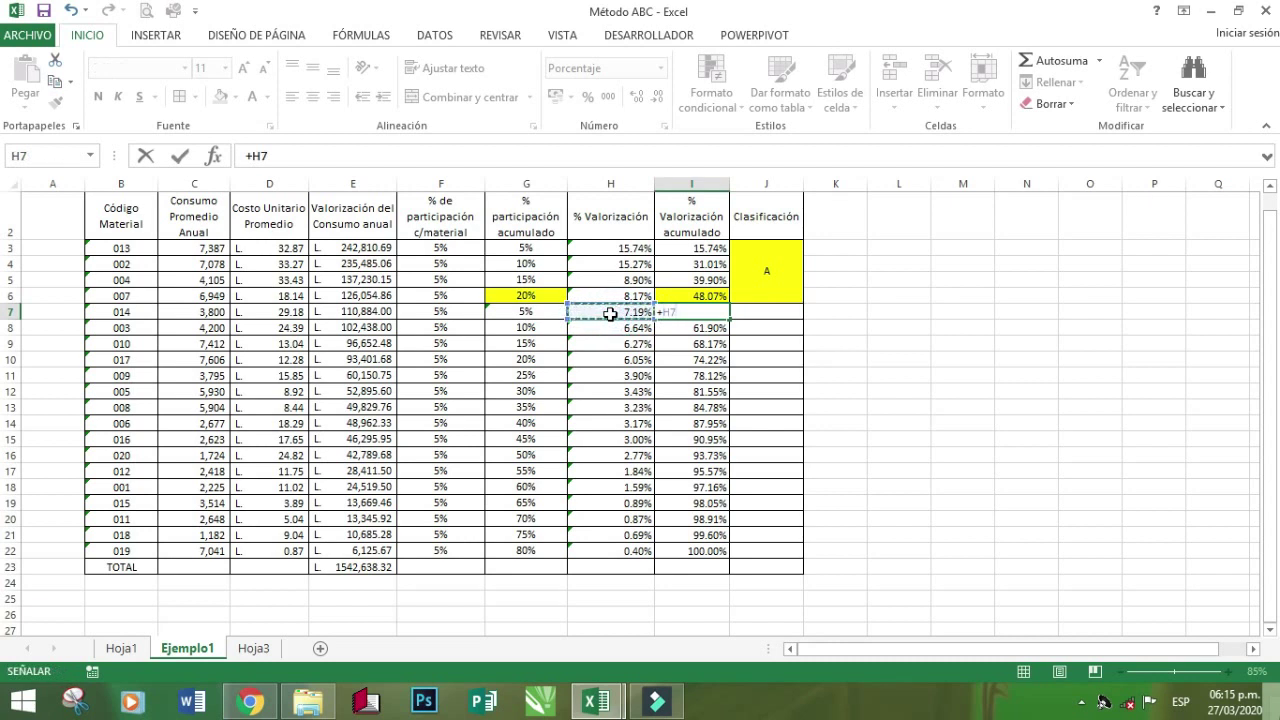
key("Return")
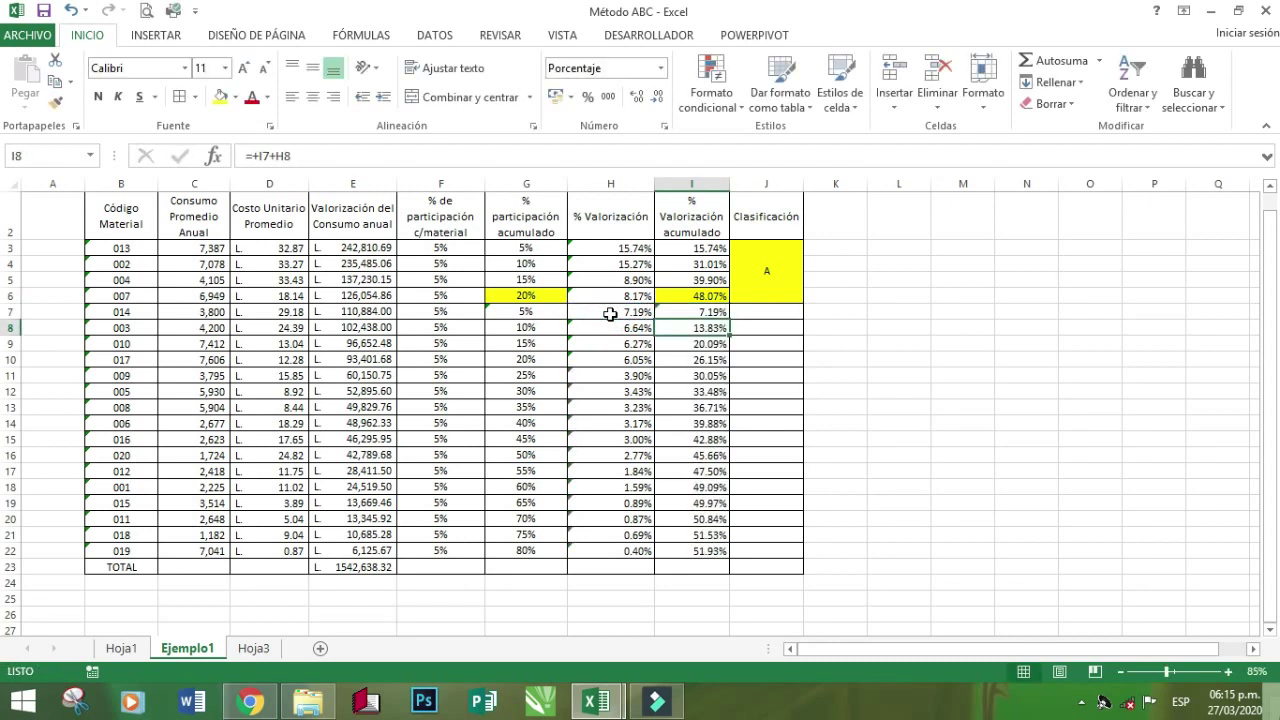
Compare the class A cumulative participation and valuation in G6 and I6 with the restarted percentages in G7:G12 and I7:I12
left_click(526, 295)
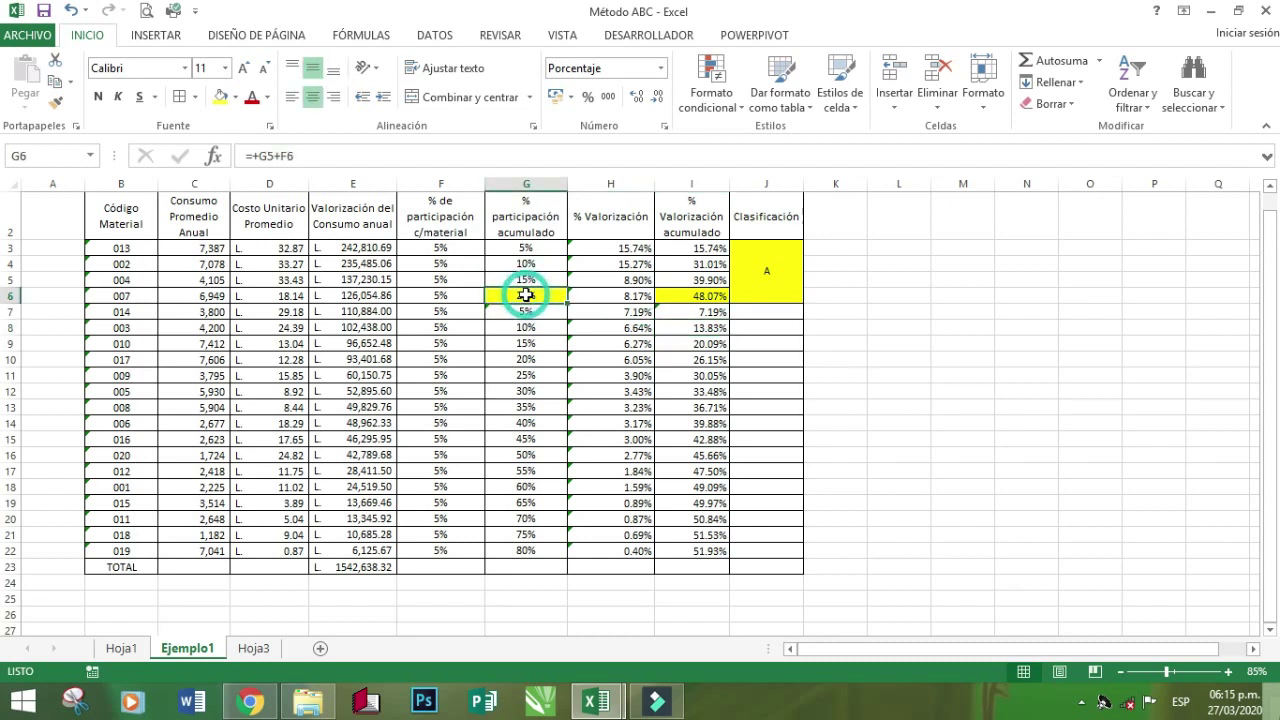
left_click(686, 295)
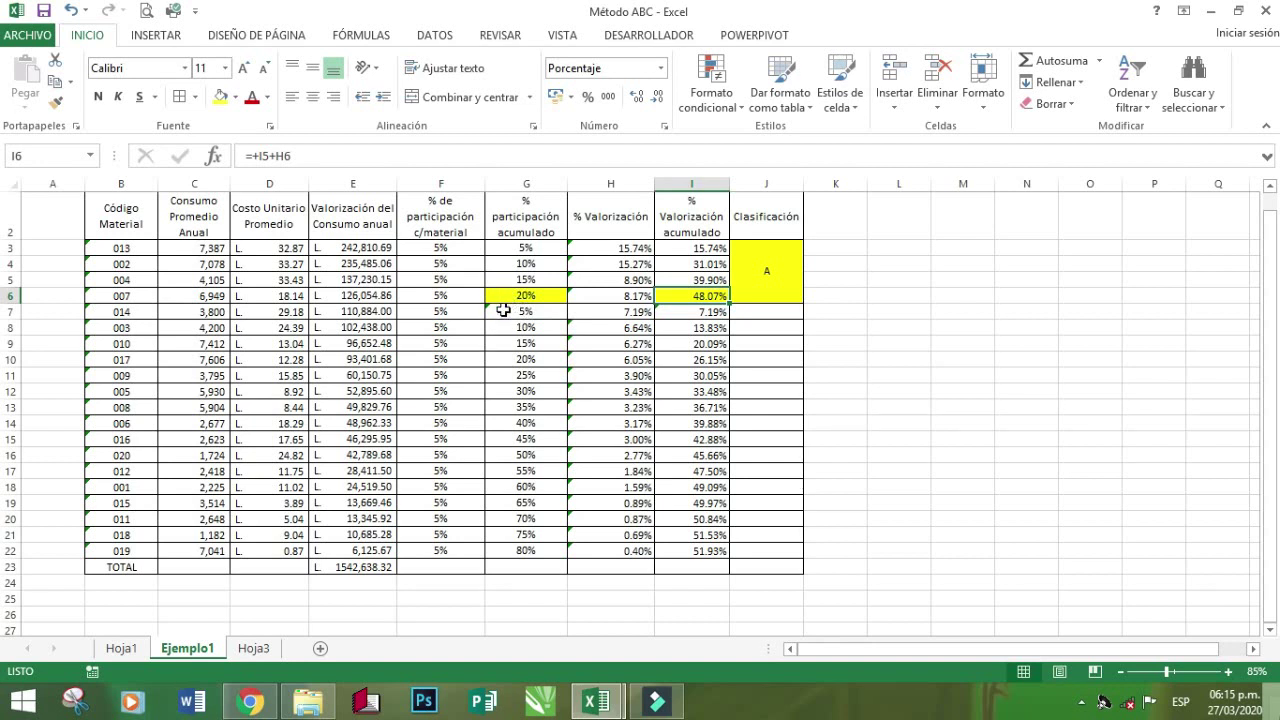
left_click_drag(503, 311, 500, 380)
left_click(503, 391)
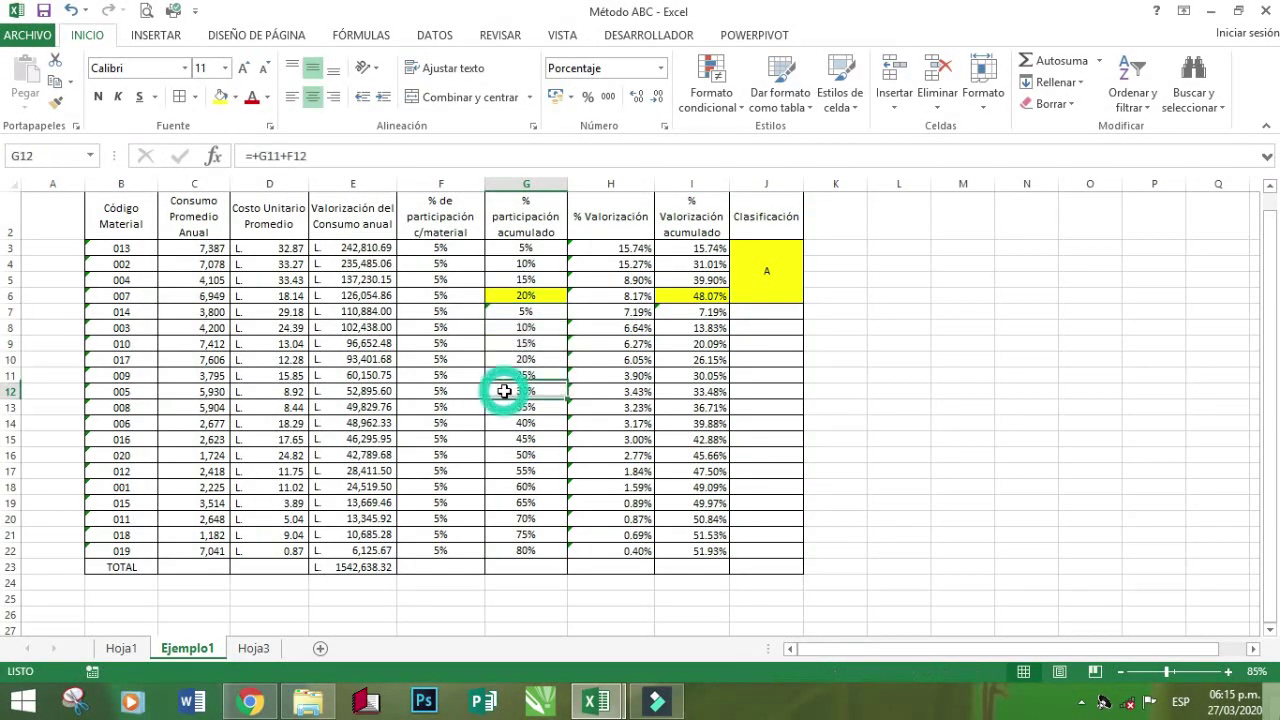
left_click(522, 296)
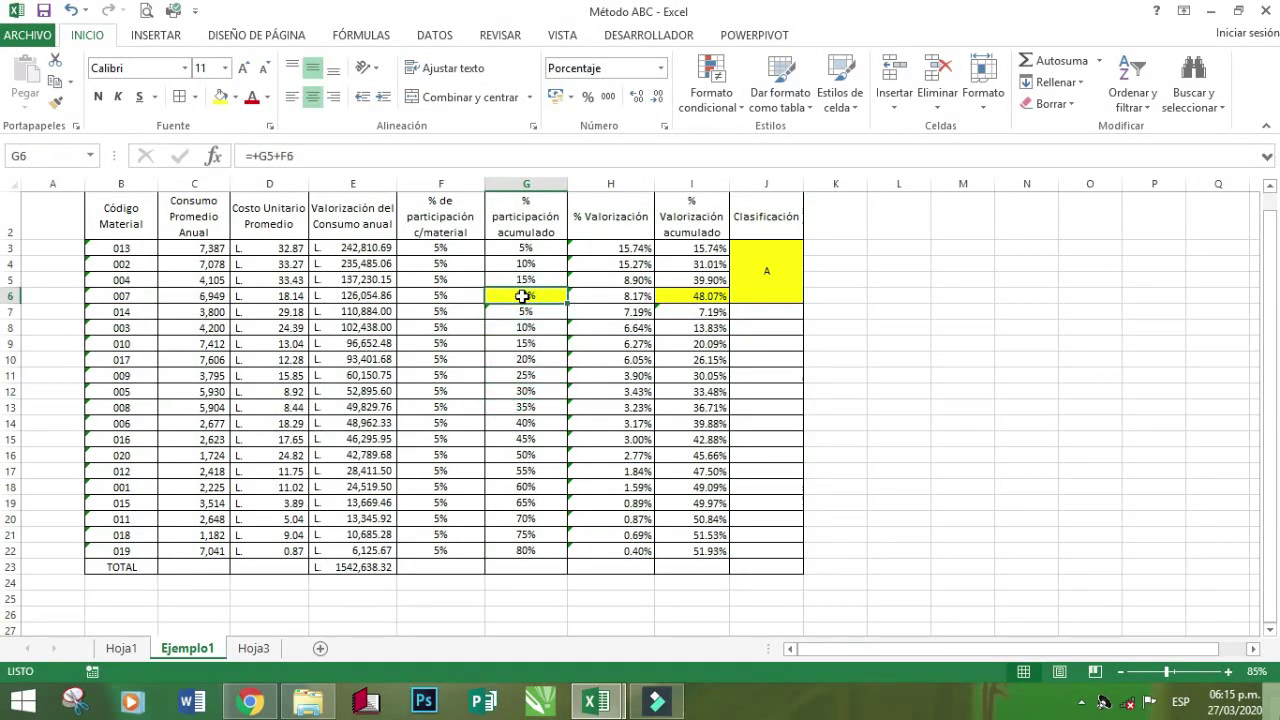
left_click(511, 392)
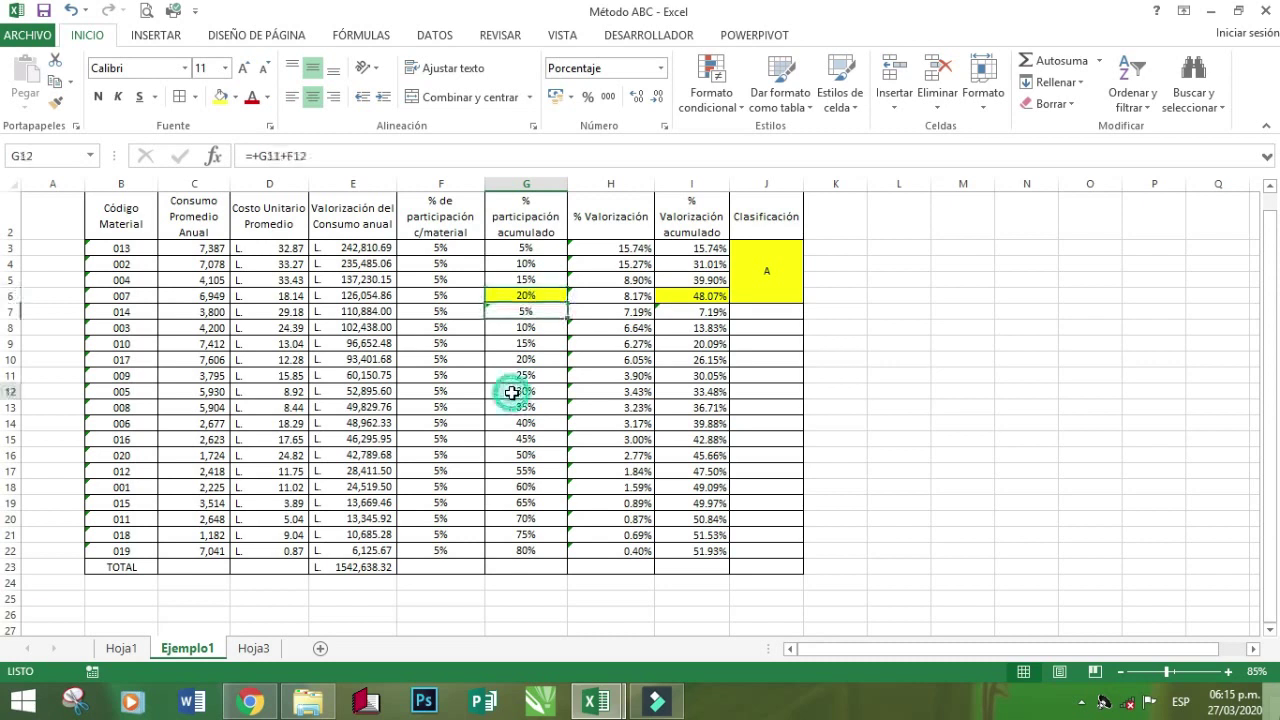
left_click(700, 311)
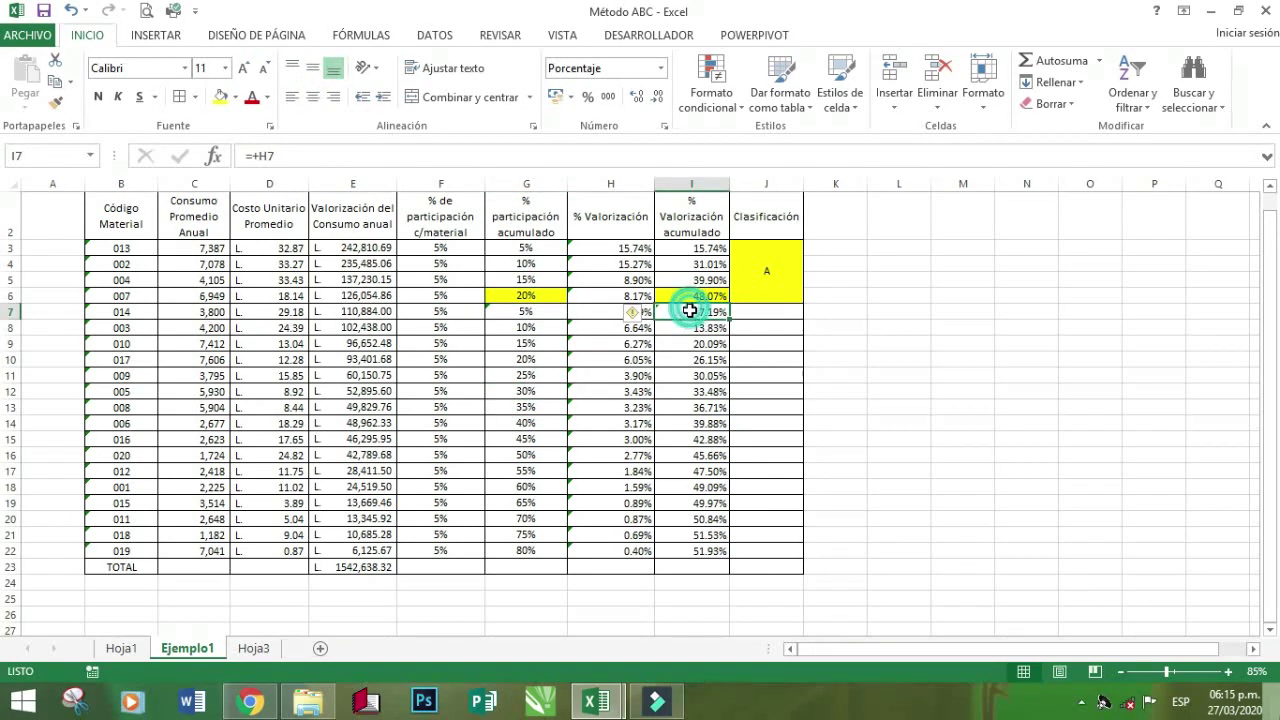
left_click_drag(692, 307, 688, 383)
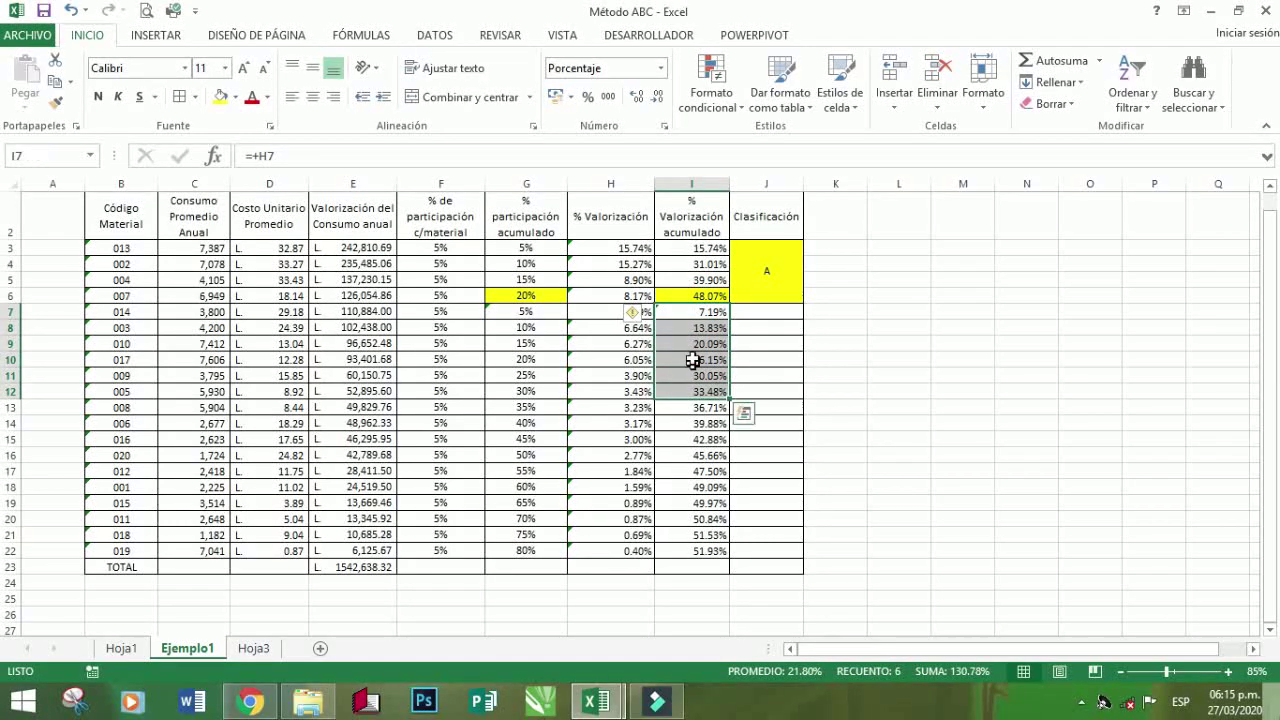
left_click(696, 296)
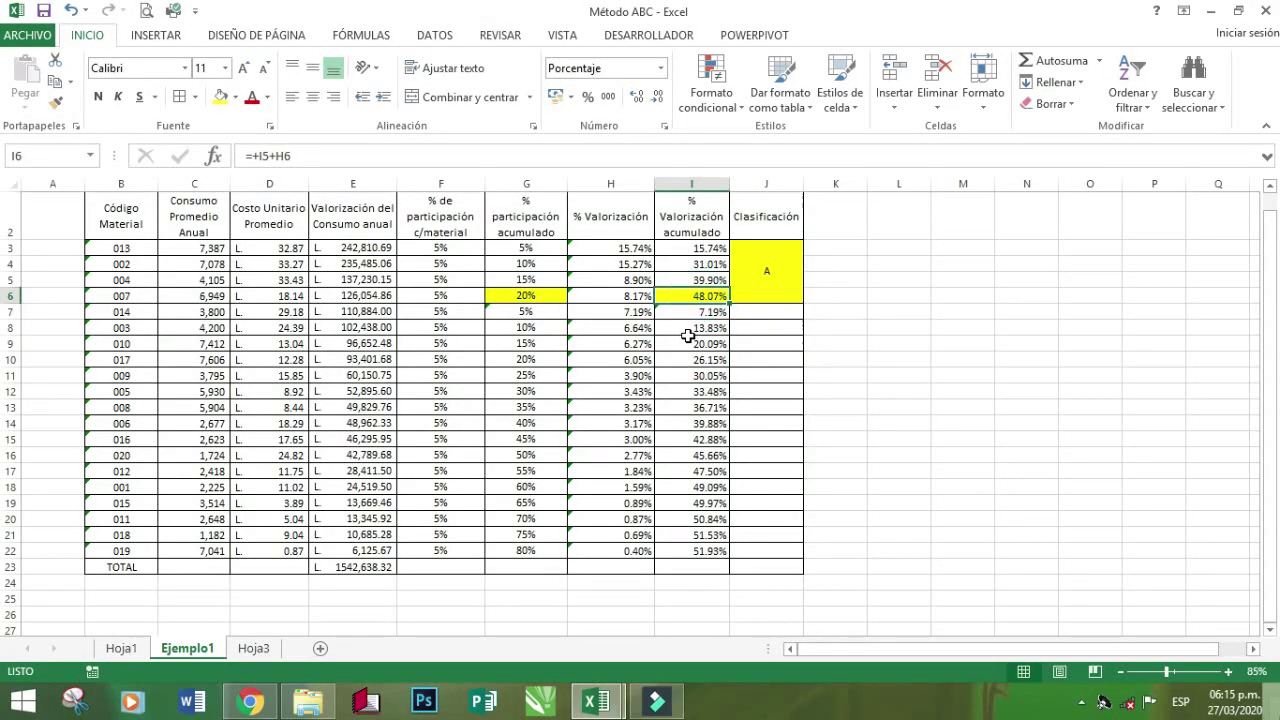
Check the paired cumulative participation and valuation percentages in rows 7, 9, 11 and 12 to find the class B cutoff
left_click(510, 312)
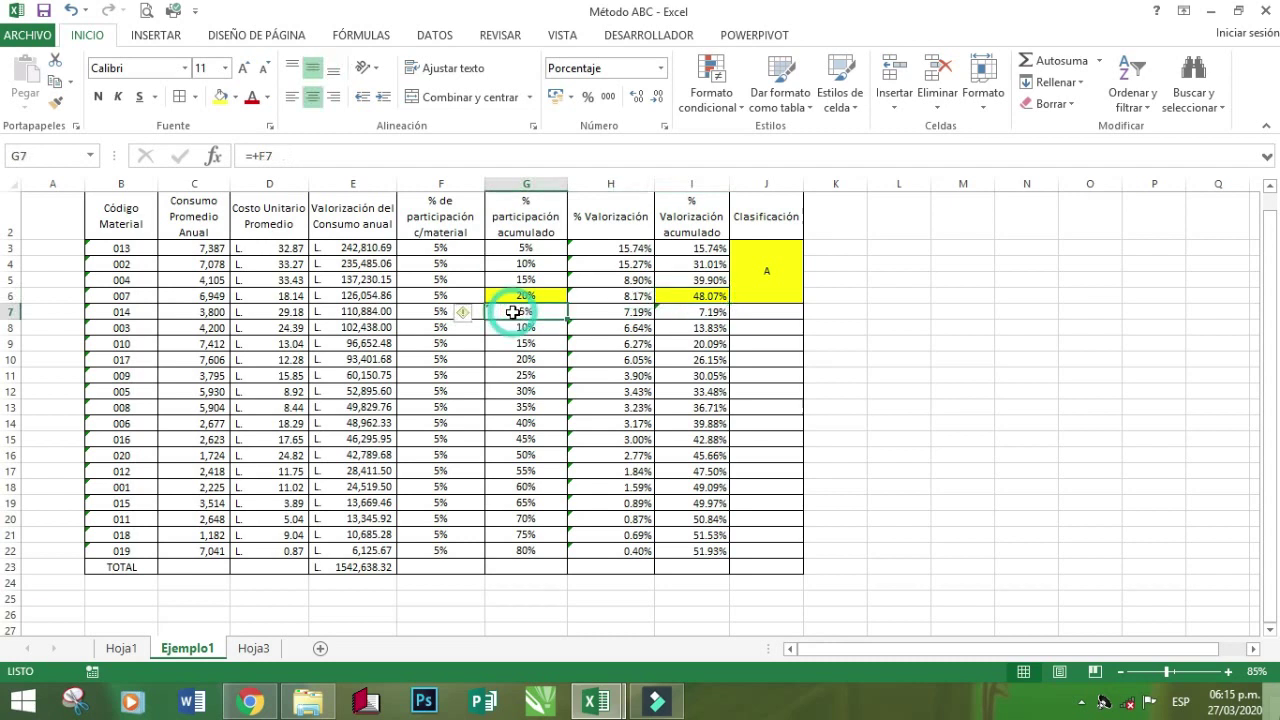
left_click(662, 313)
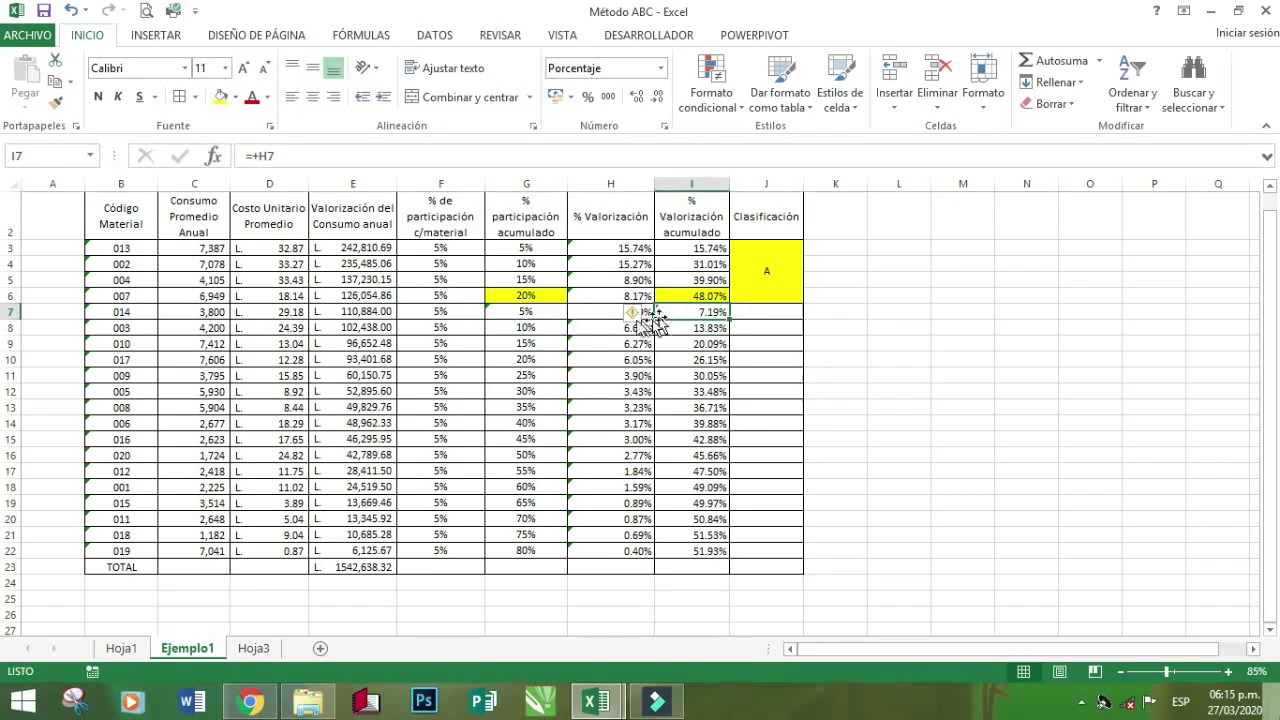
left_click(503, 343)
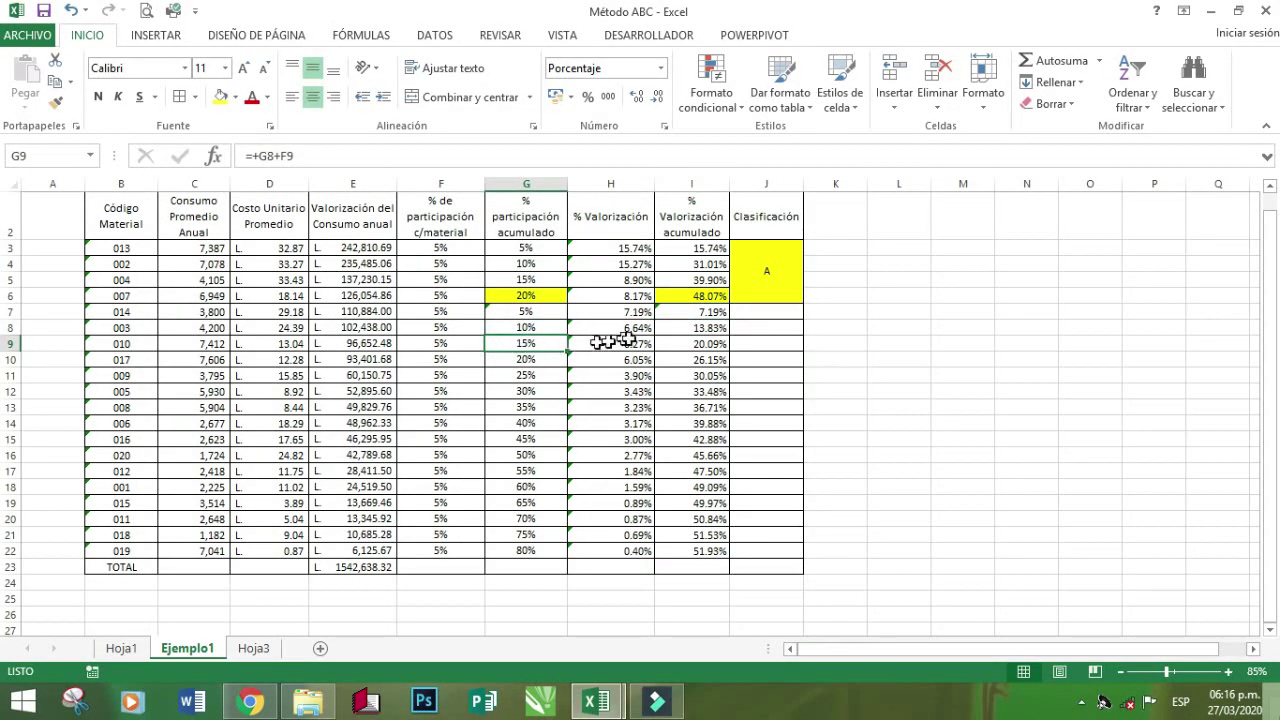
left_click(693, 340)
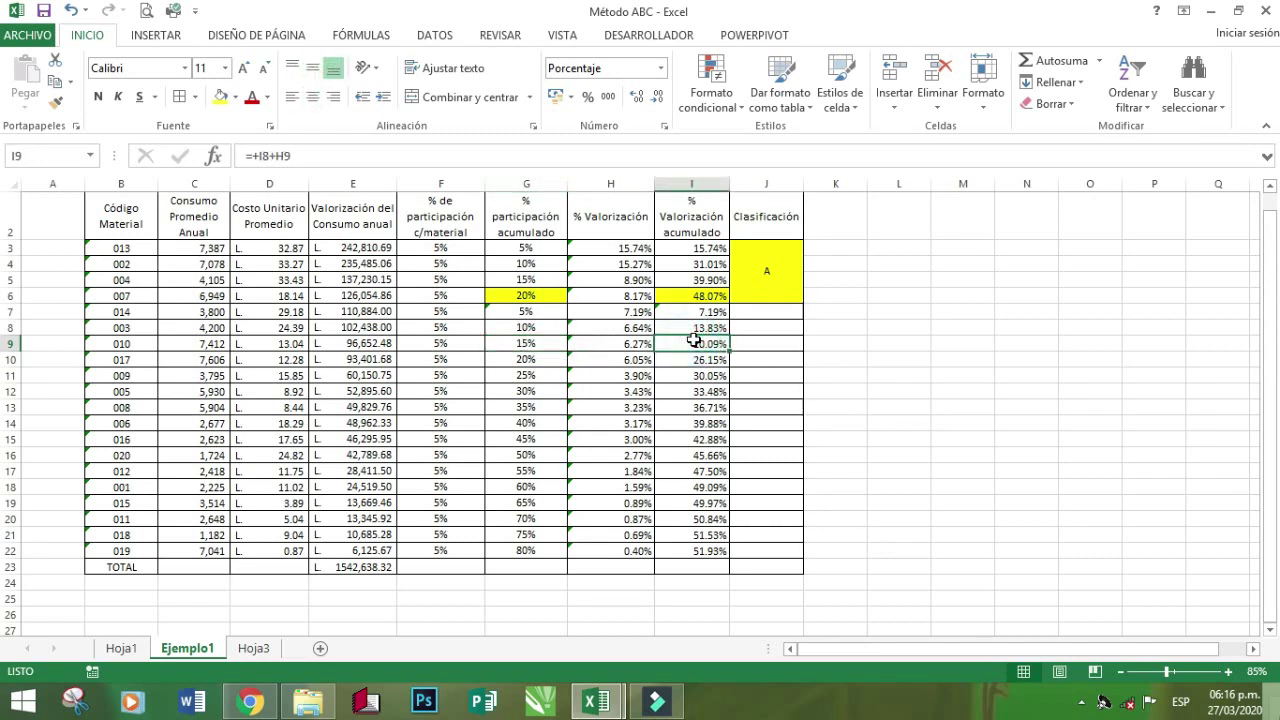
left_click(507, 373)
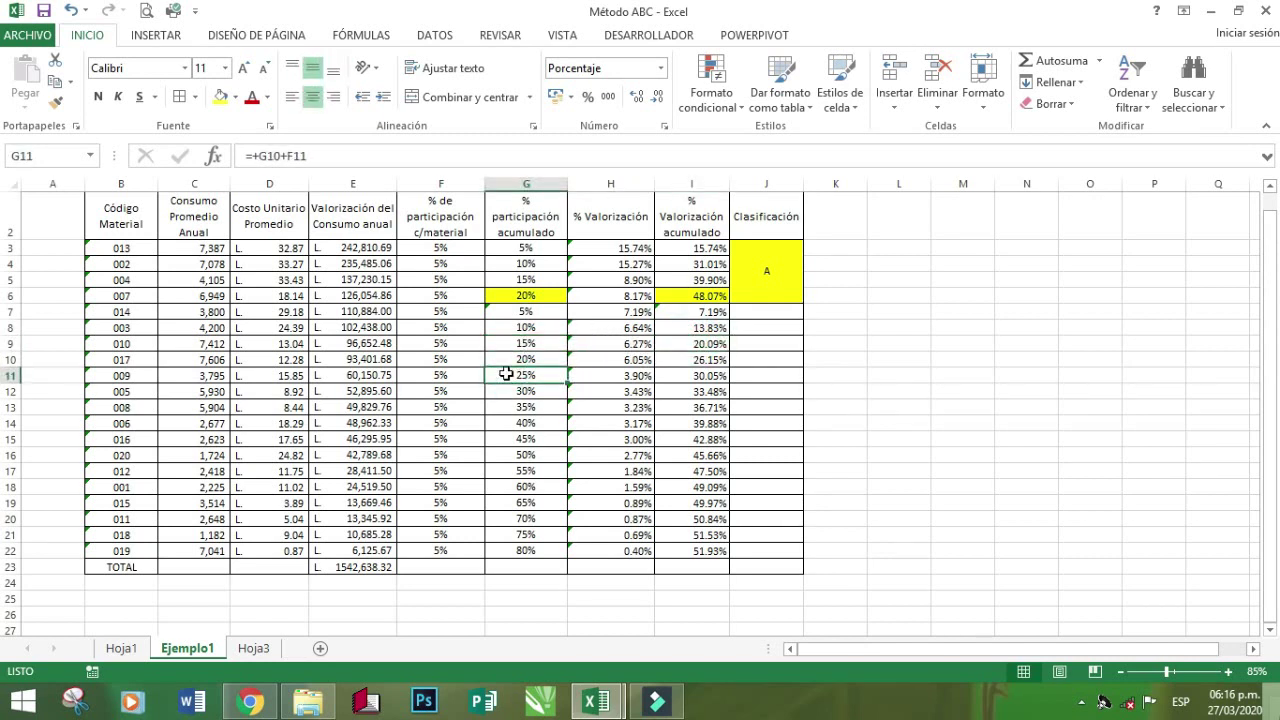
left_click(721, 375)
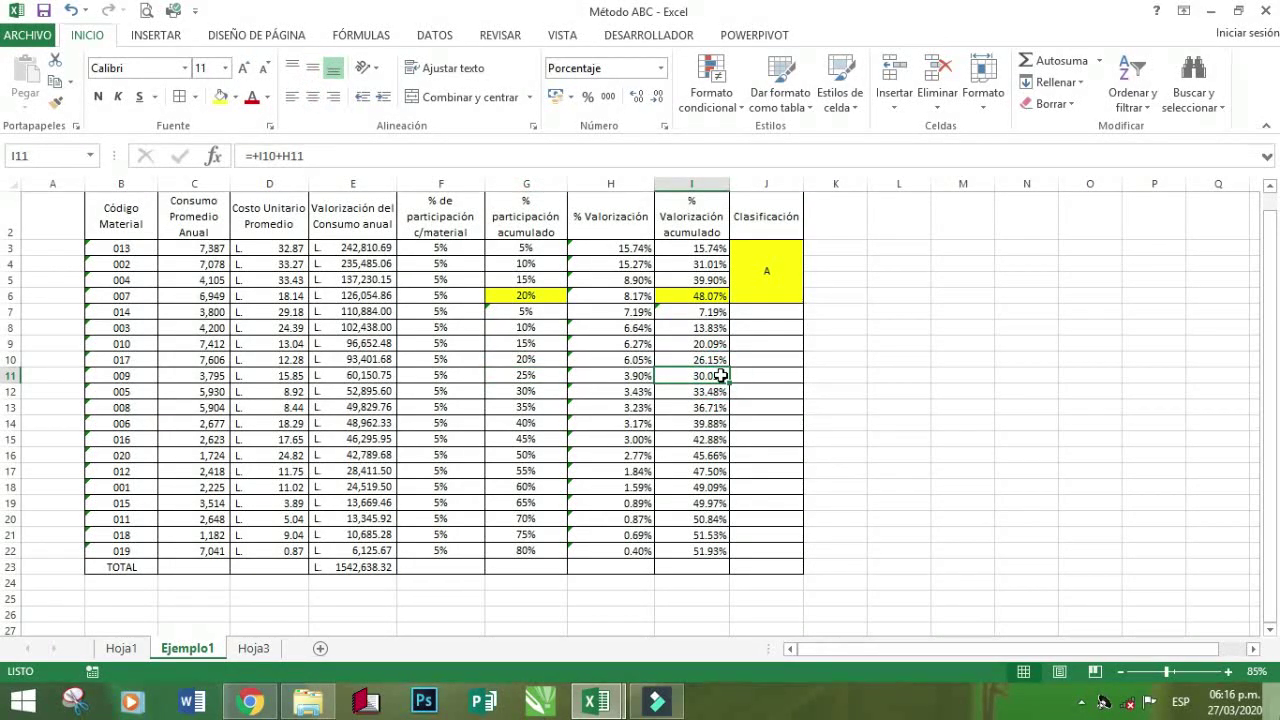
left_click(501, 390)
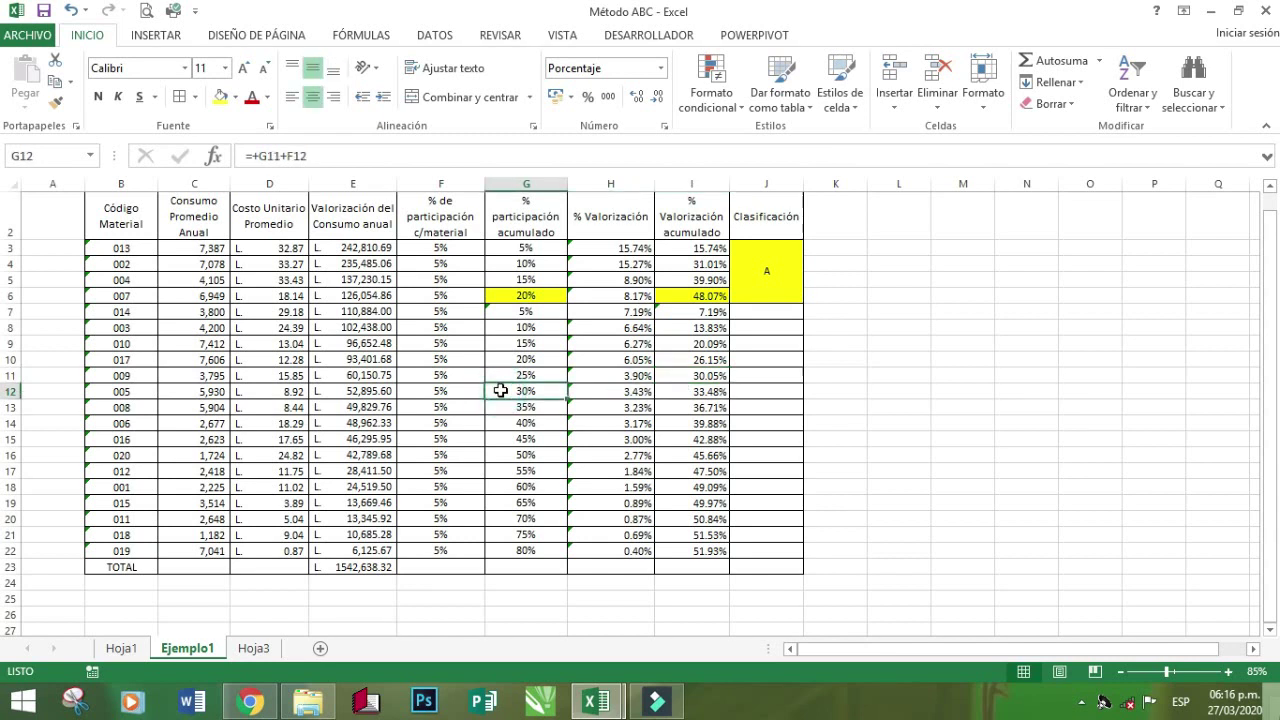
left_click(699, 392)
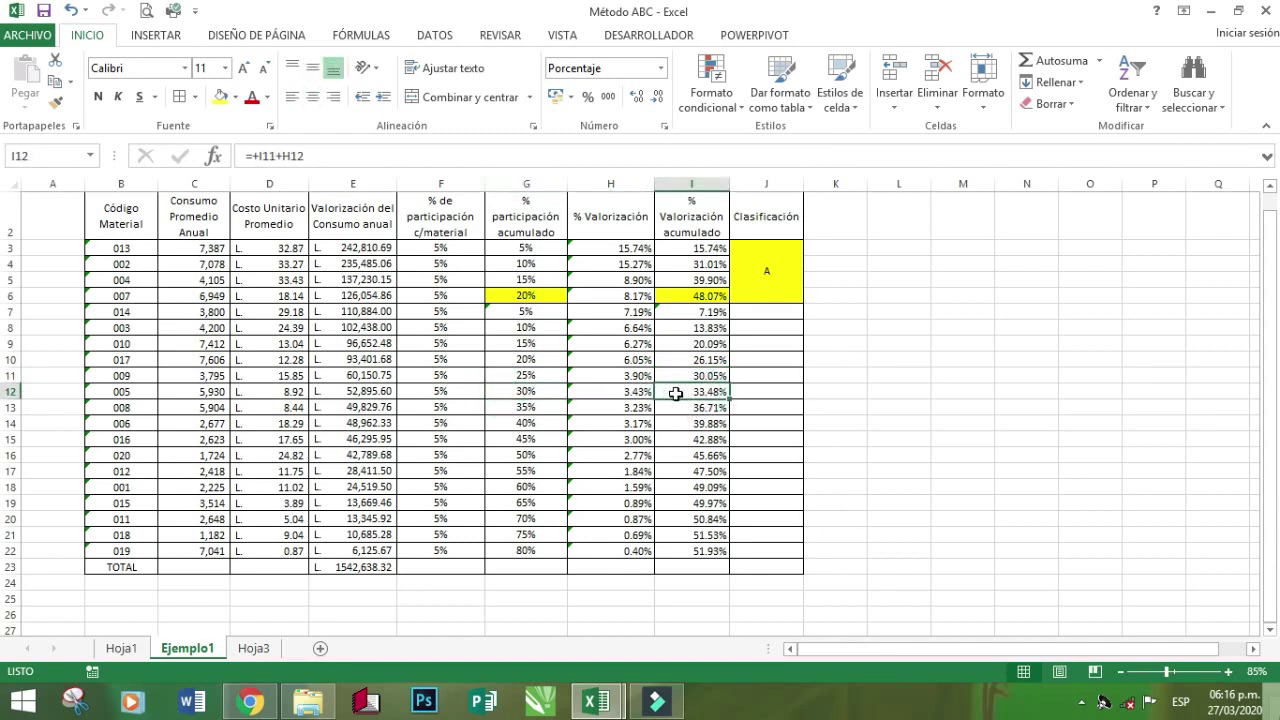
Fill the class B cutoff cells G12 and I12, for material 005, with green
left_click(508, 392)
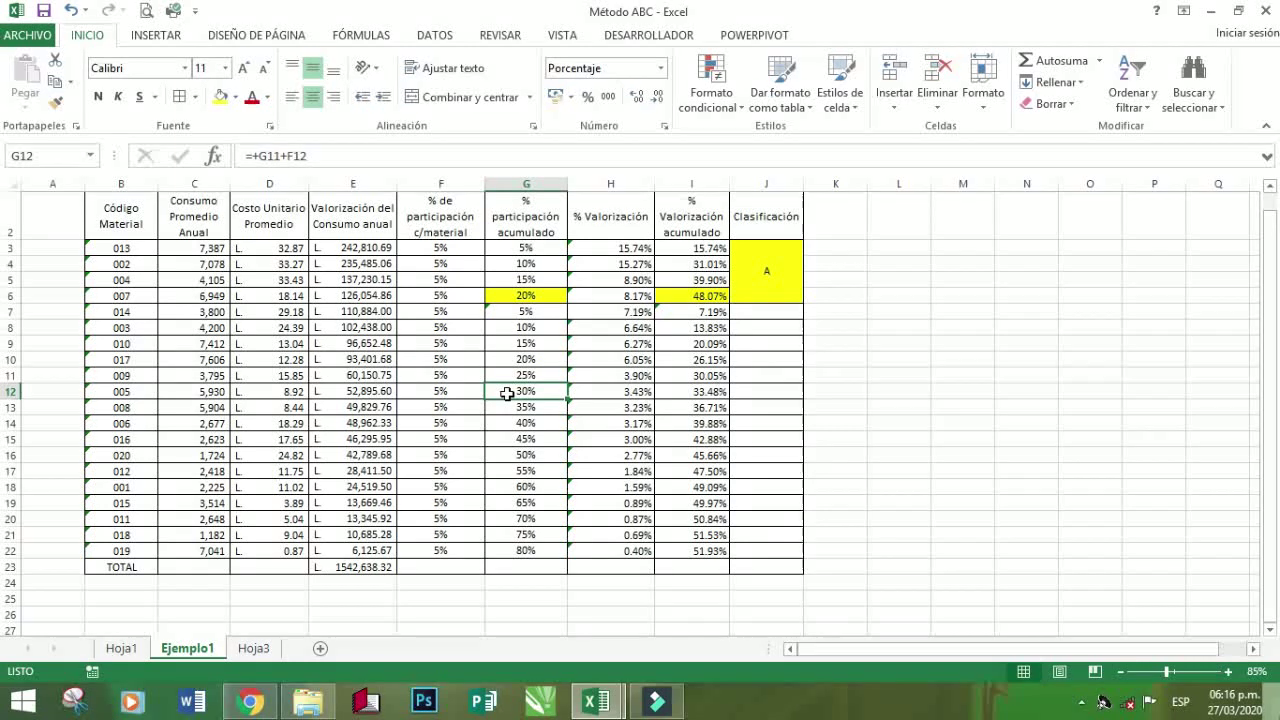
left_click(236, 97)
left_click(283, 242)
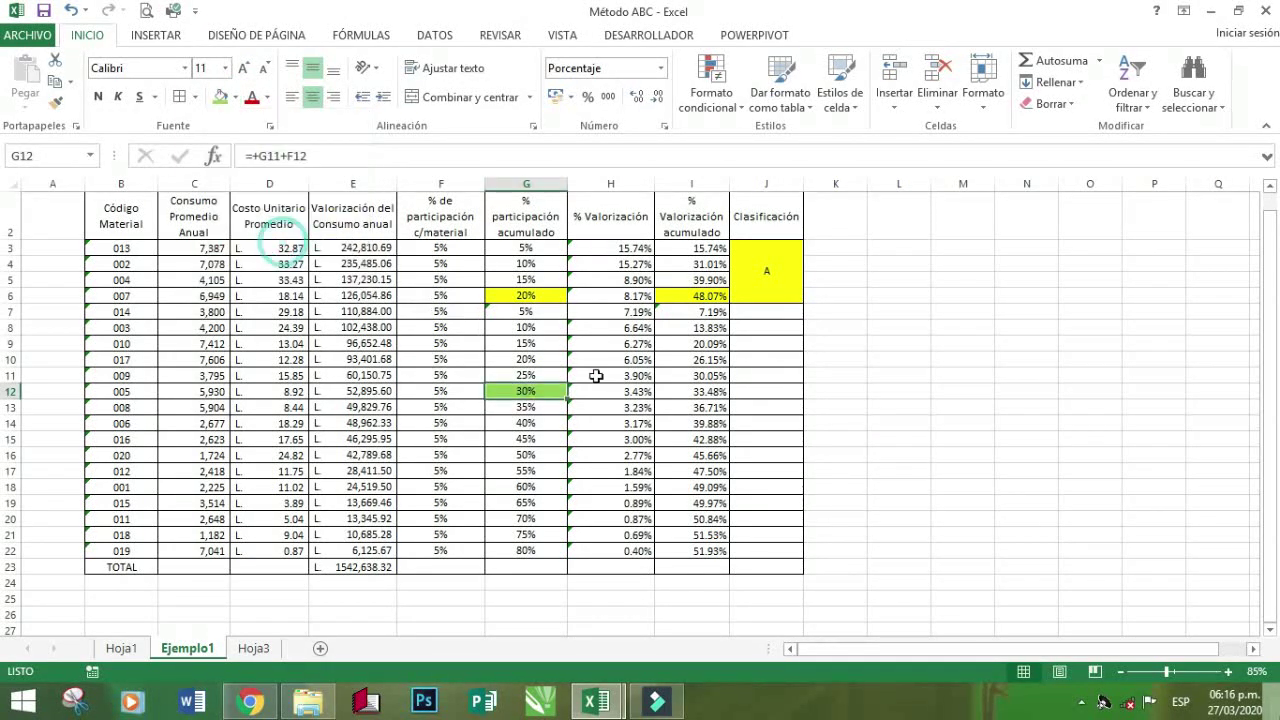
left_click(660, 391)
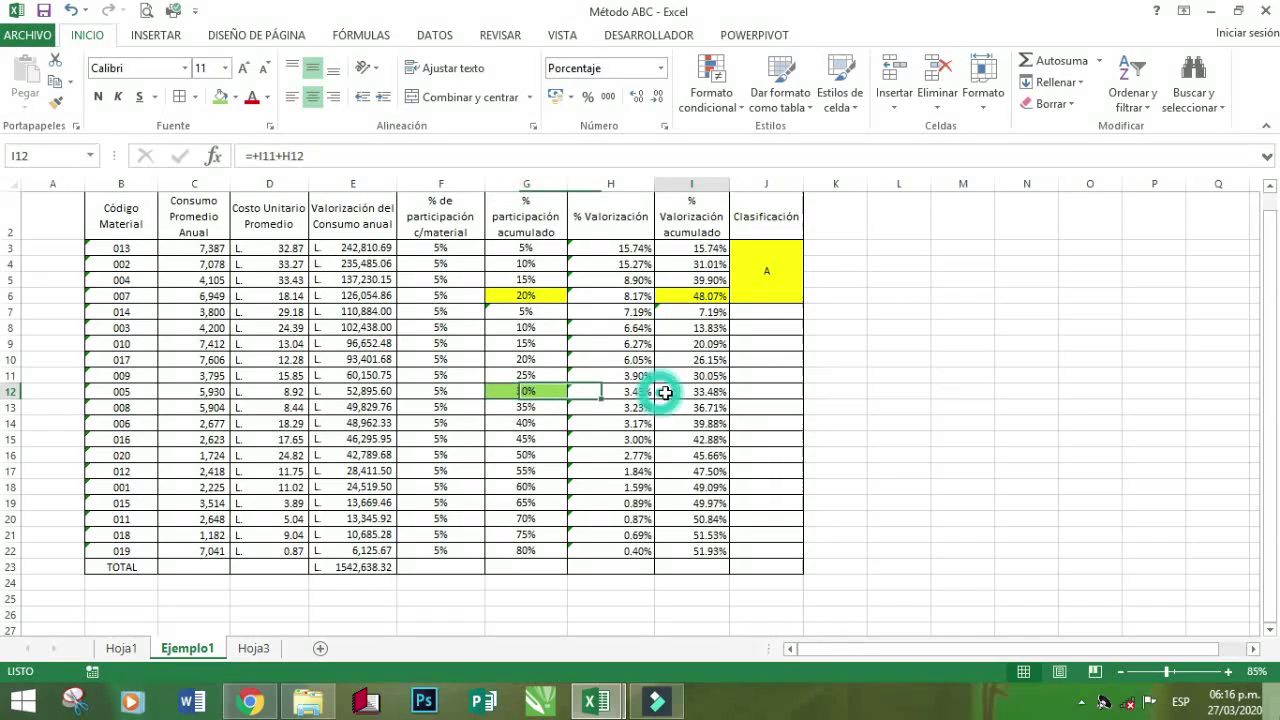
left_click(218, 96)
Merge and center J7:J12 in the Clasificación column, fill it with green and label it B
left_click_drag(770, 385, 760, 316)
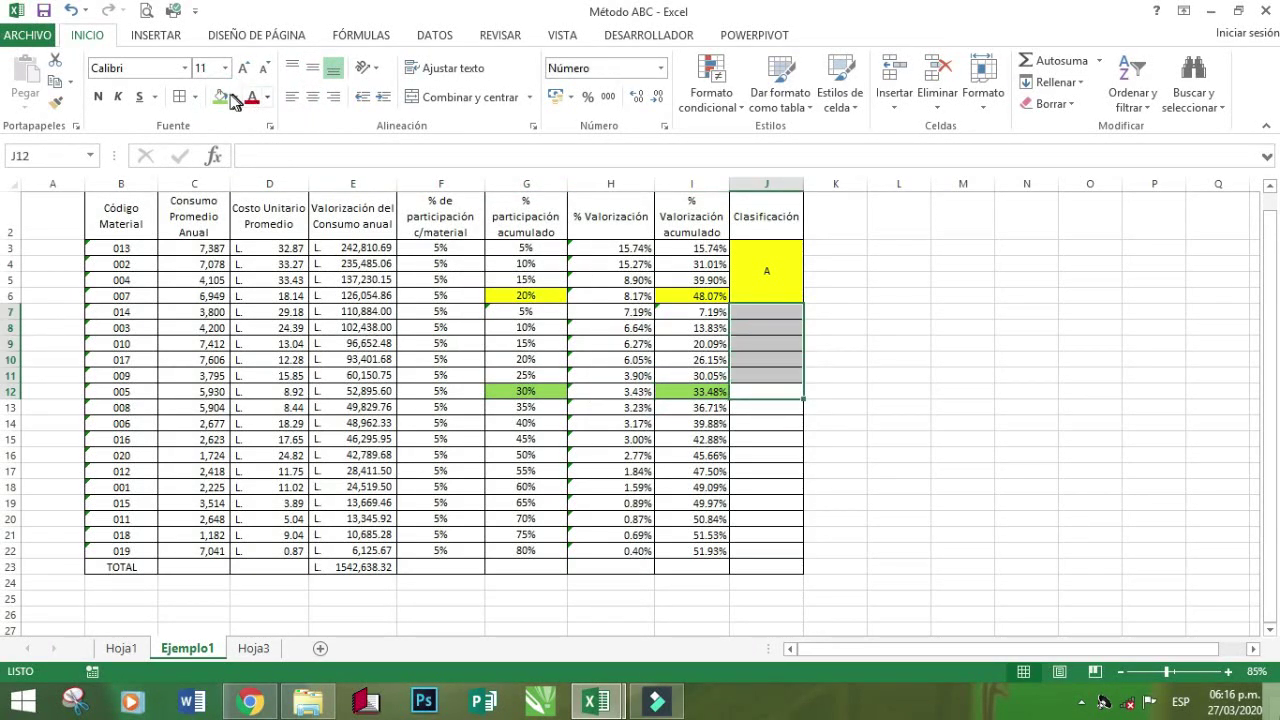
left_click(436, 98)
left_click(220, 100)
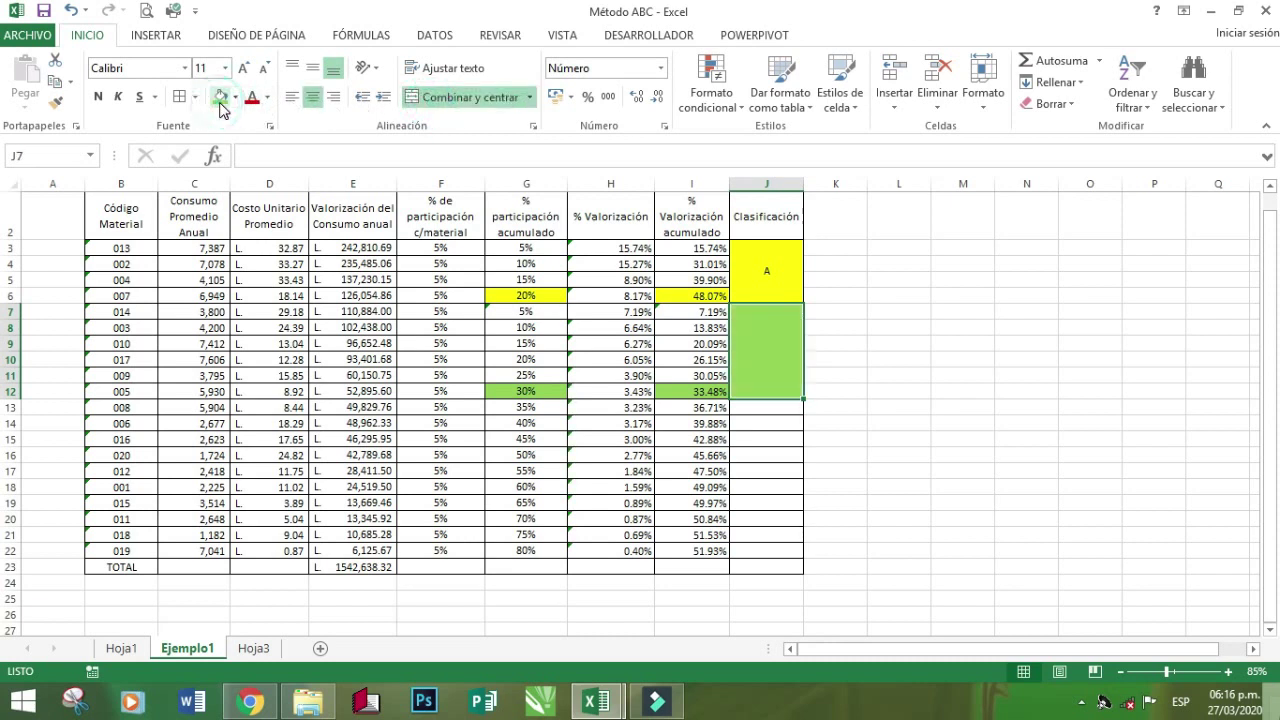
type("B")
key("Return")
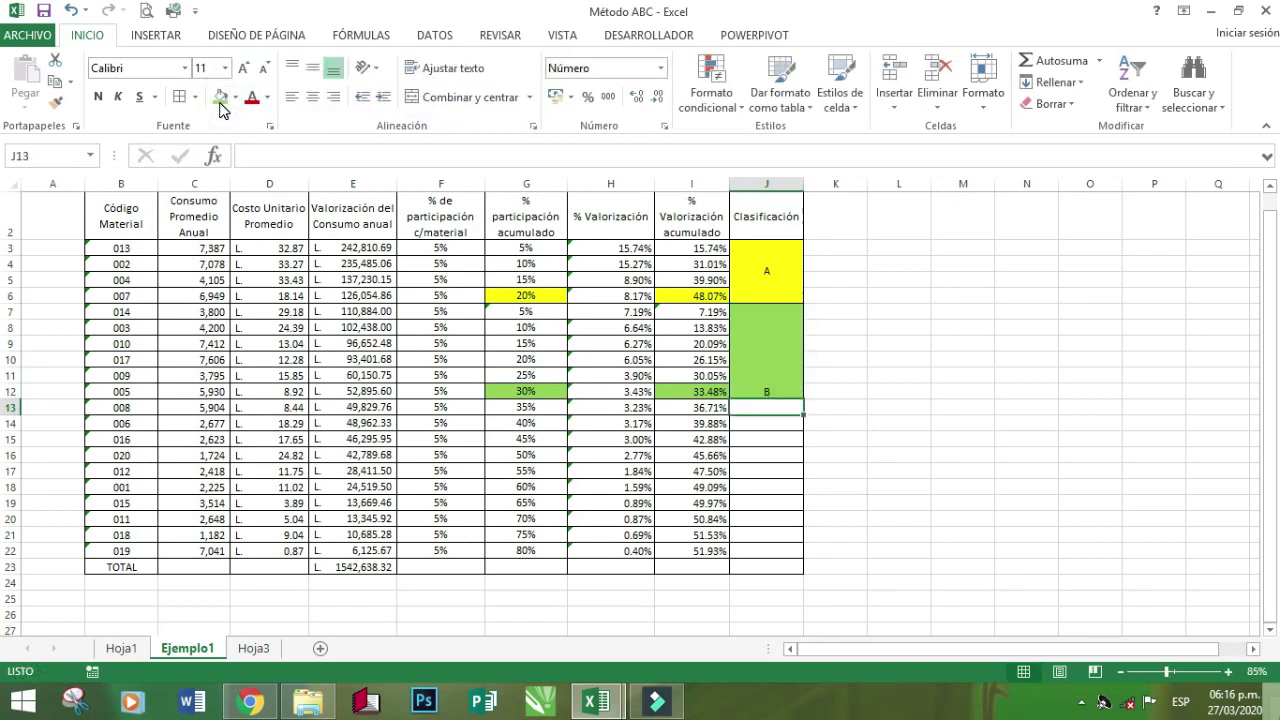
left_click(905, 420)
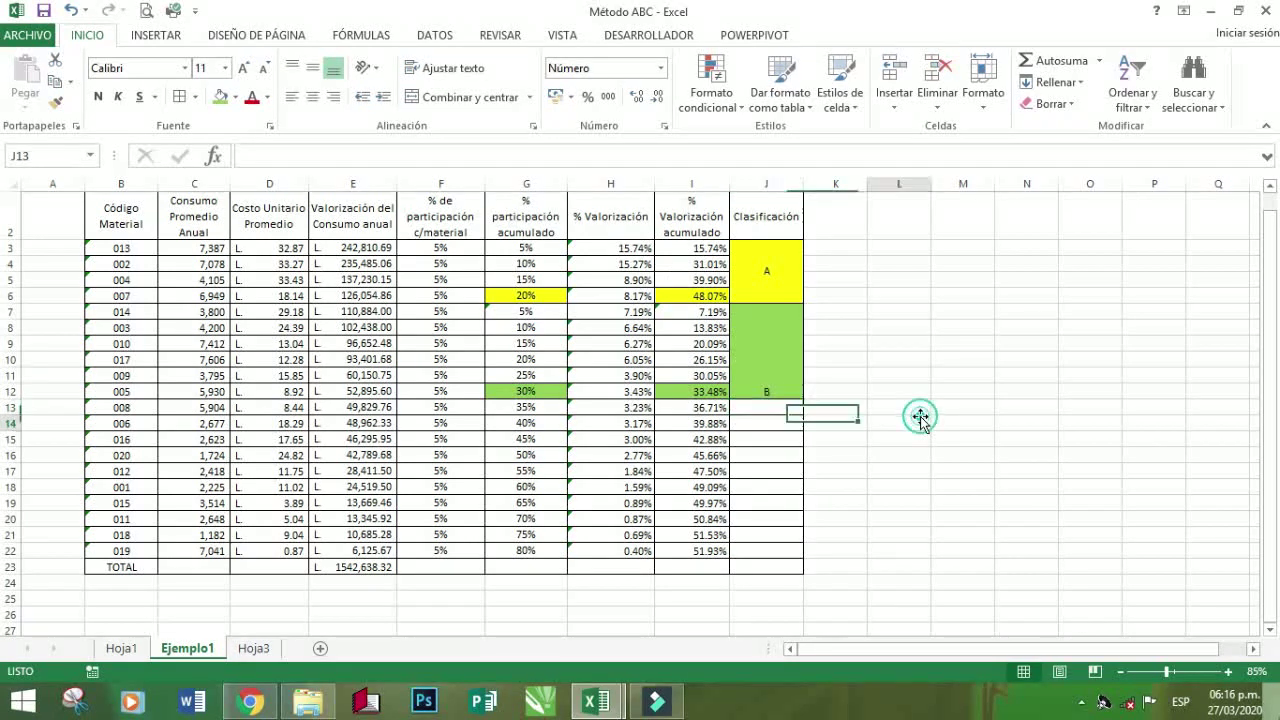
Restart the cumulative participation at material 008 by entering the formula +F13 in G13
left_click(526, 408)
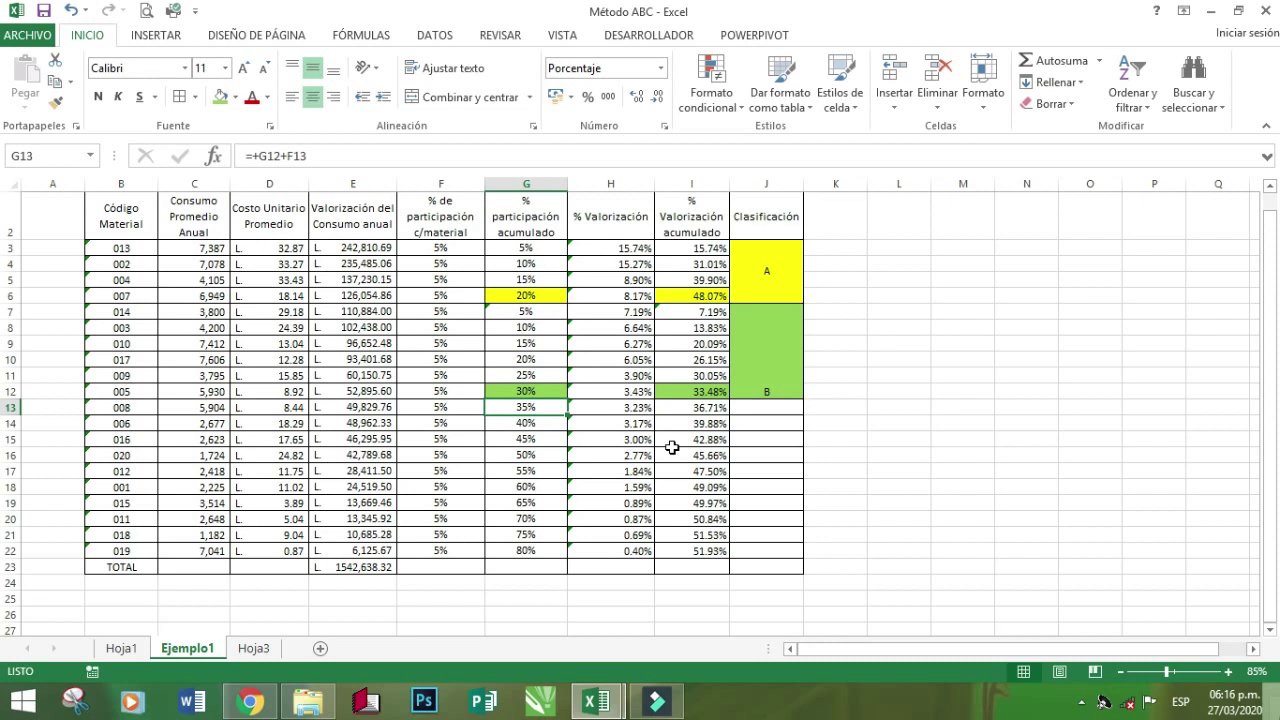
type("+")
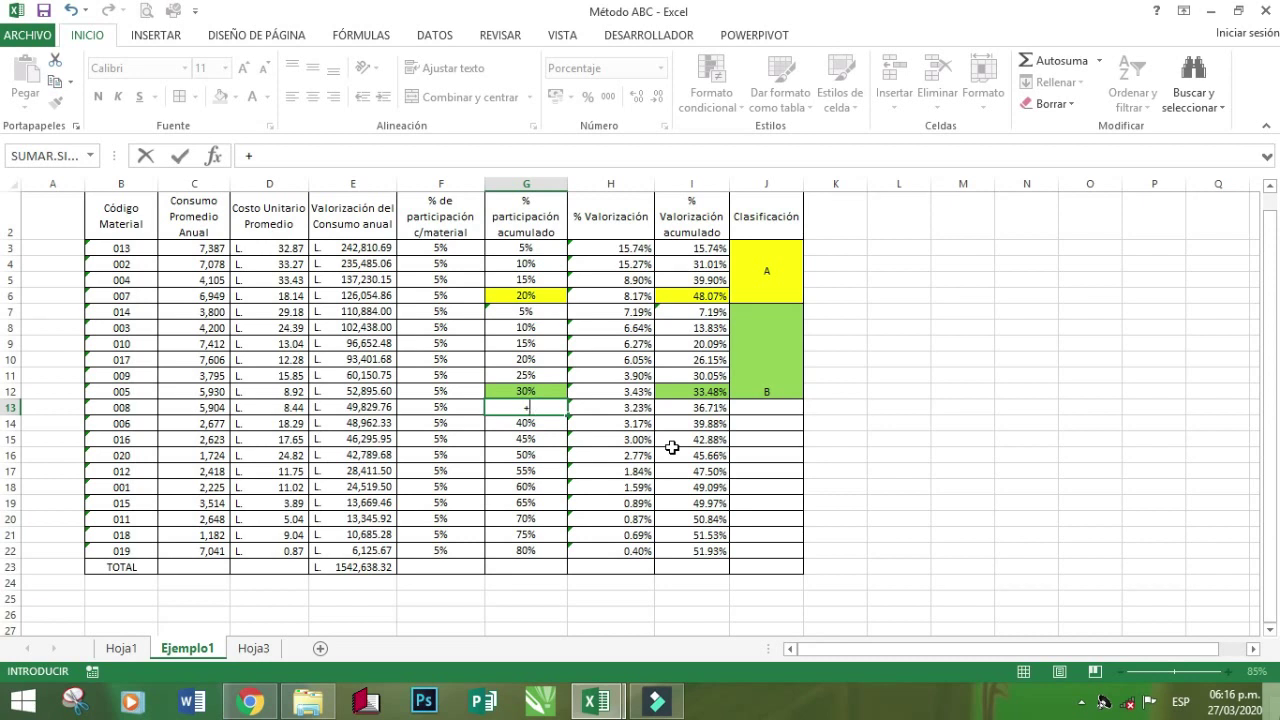
key("Left")
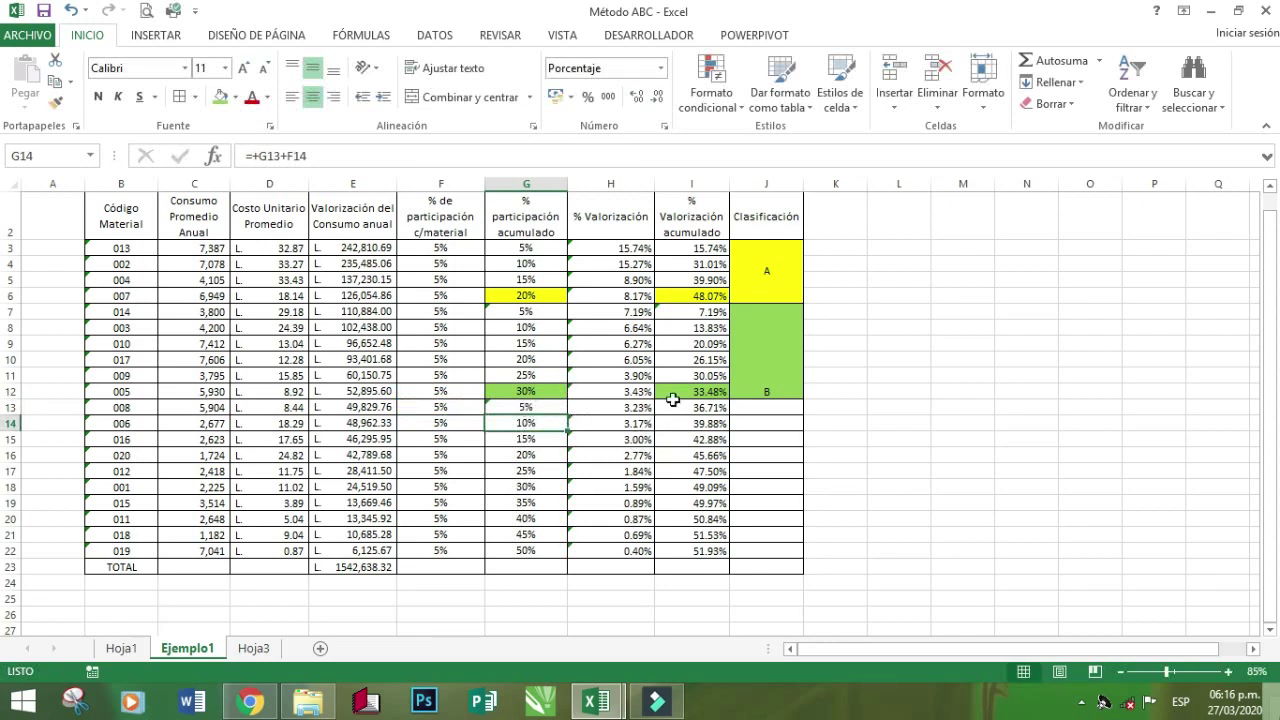
Restart the cumulative valuation percentage at material 008 by entering the formula +H13 in I13
left_click(672, 408)
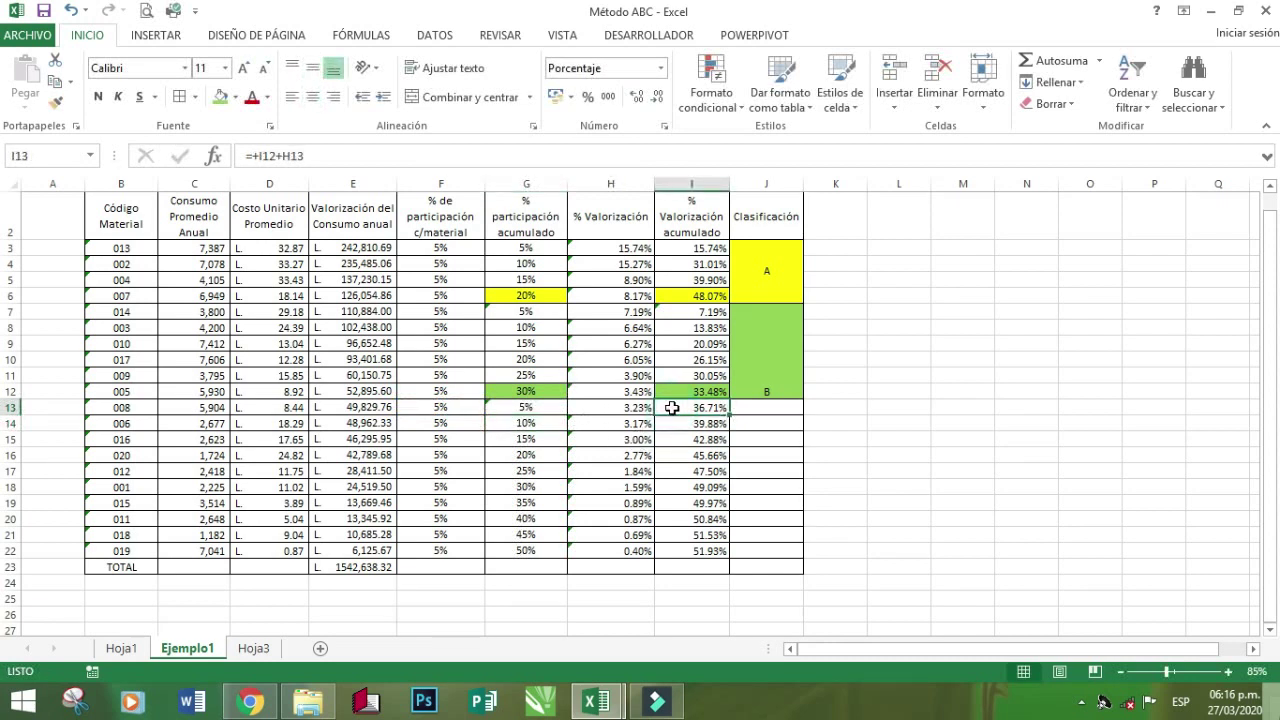
type("+")
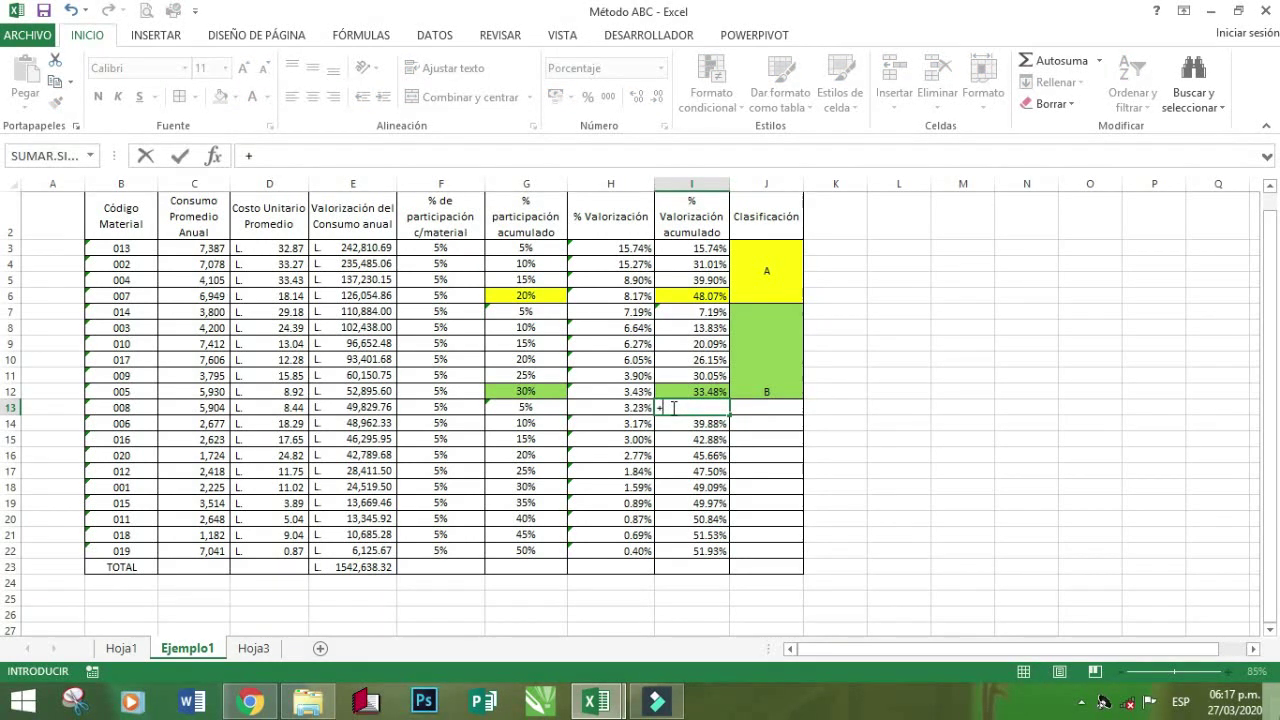
key("Left")
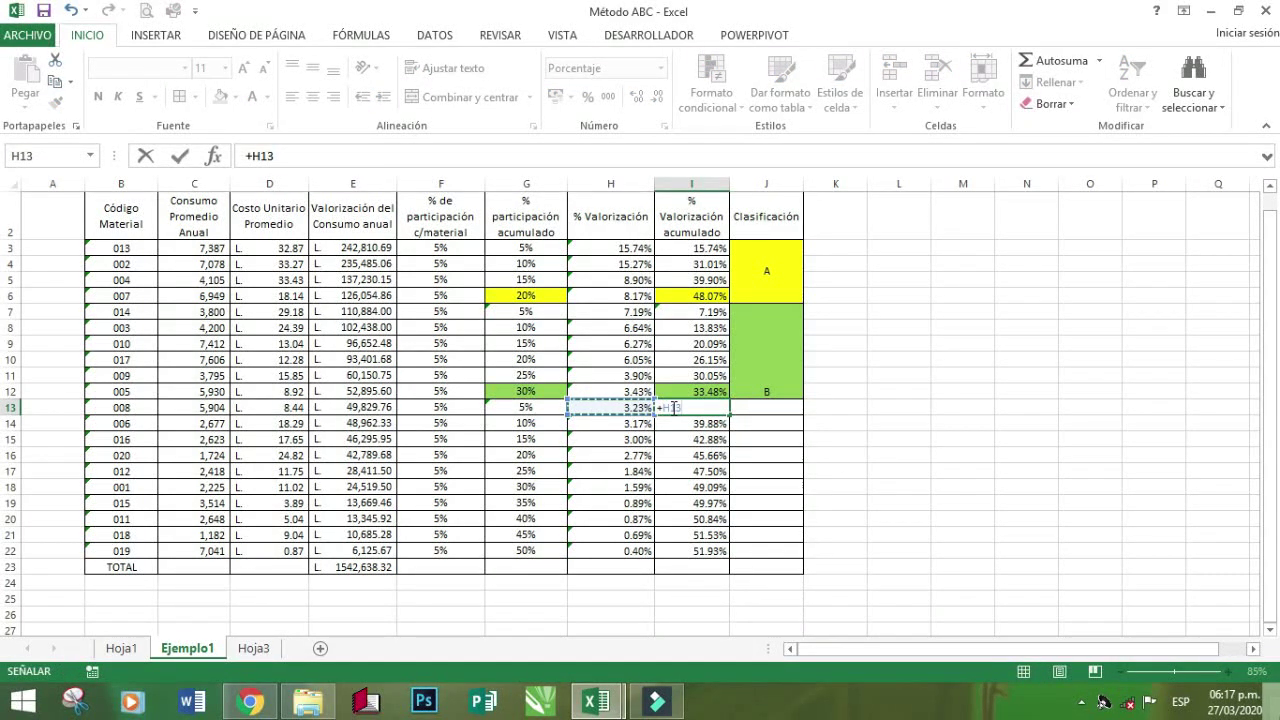
key("Return")
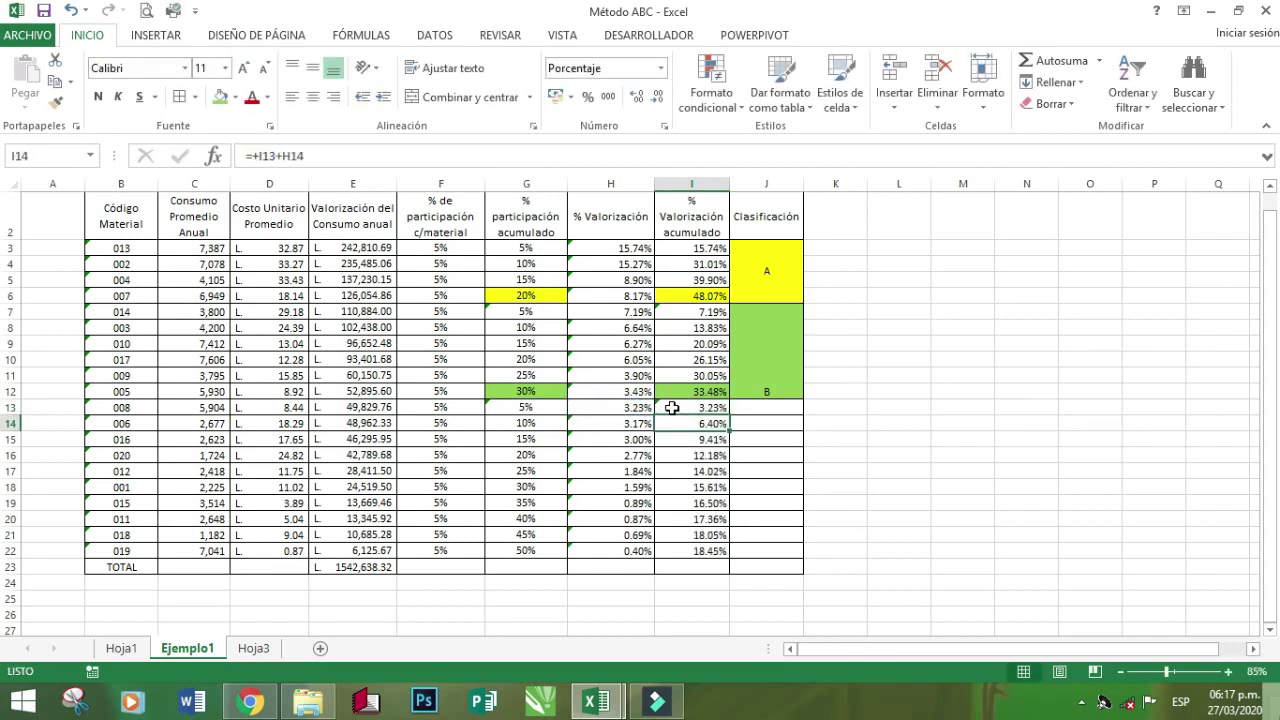
Fill the last group's final cumulative percentages, G22 and I22 for material 019, with red
left_click(509, 551)
left_click(237, 102)
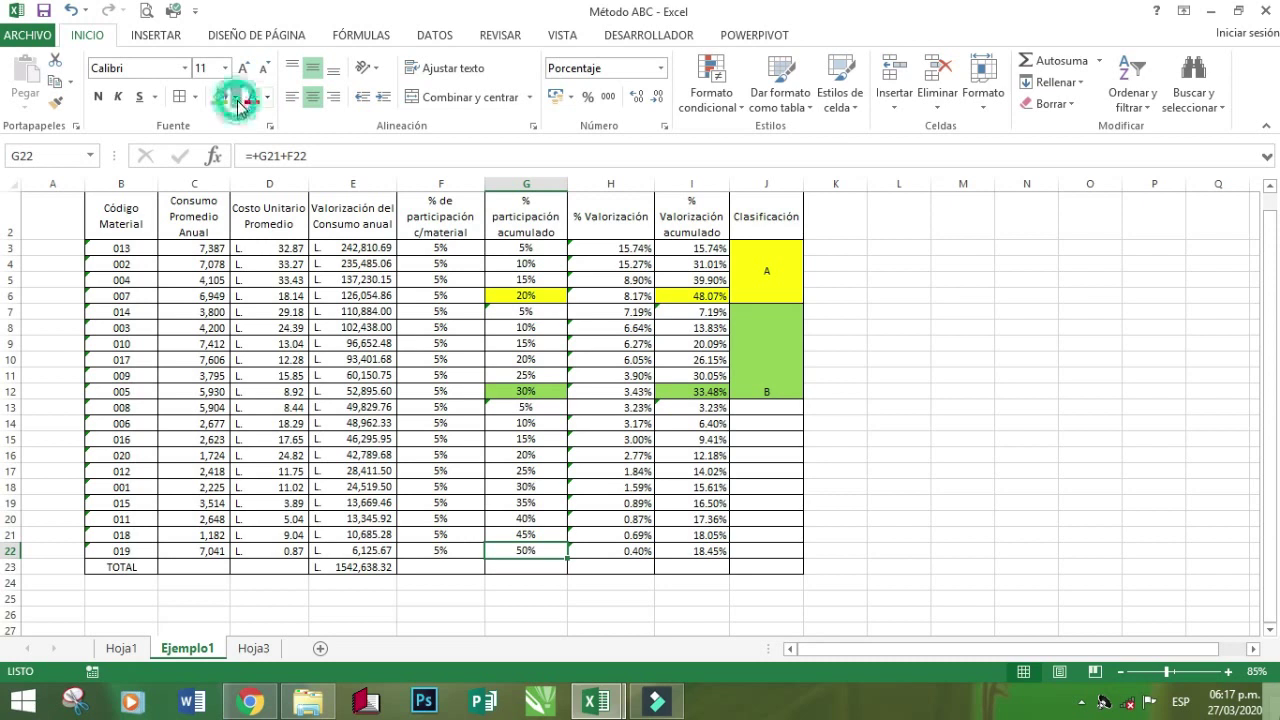
left_click(232, 245)
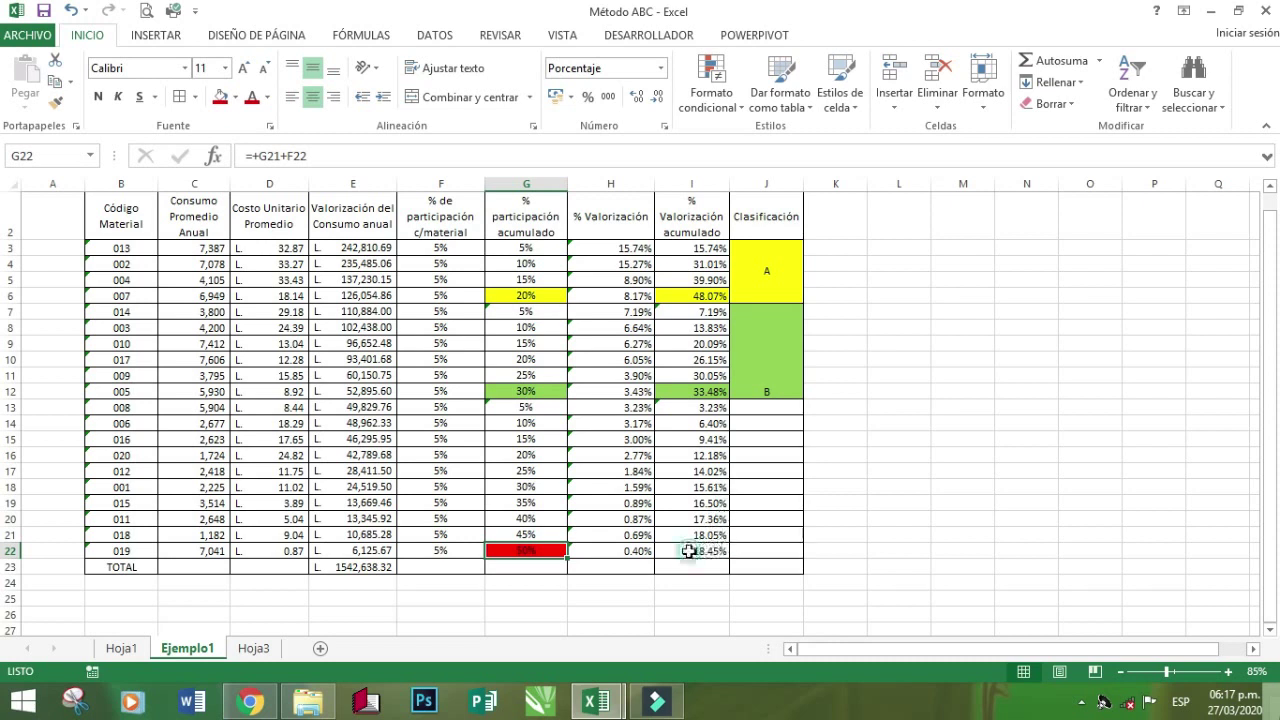
left_click(689, 551)
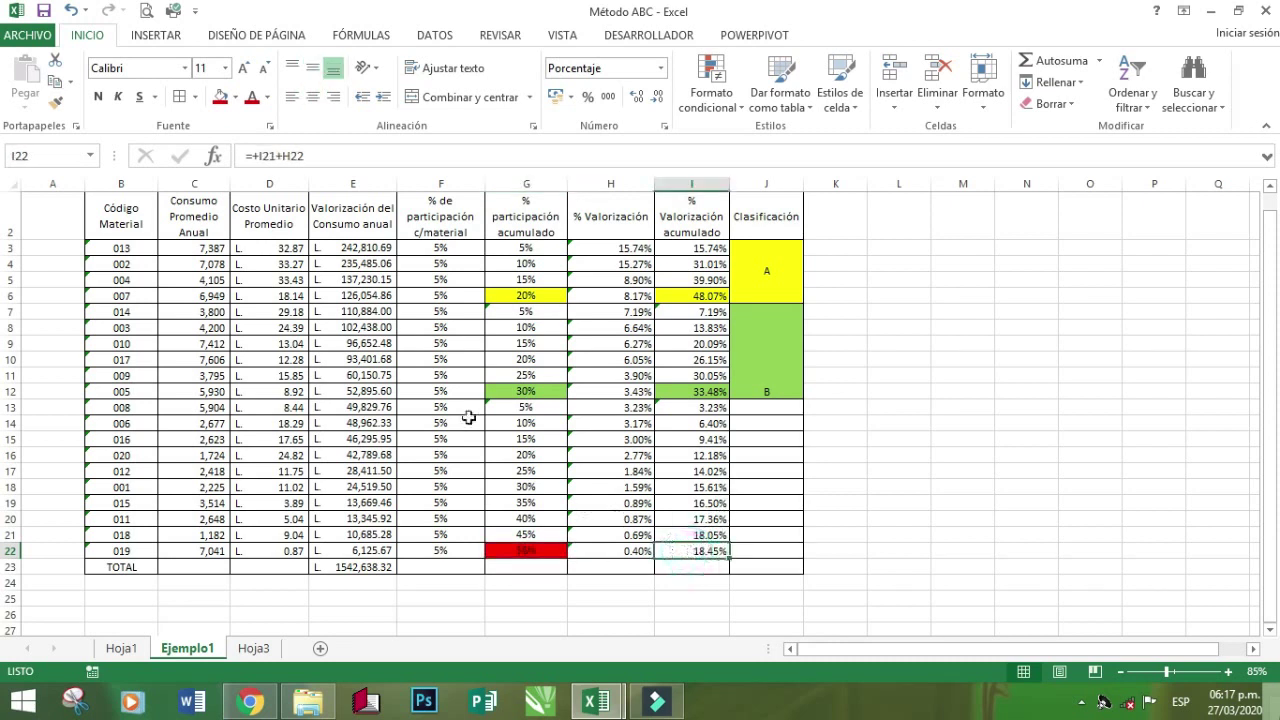
left_click(219, 99)
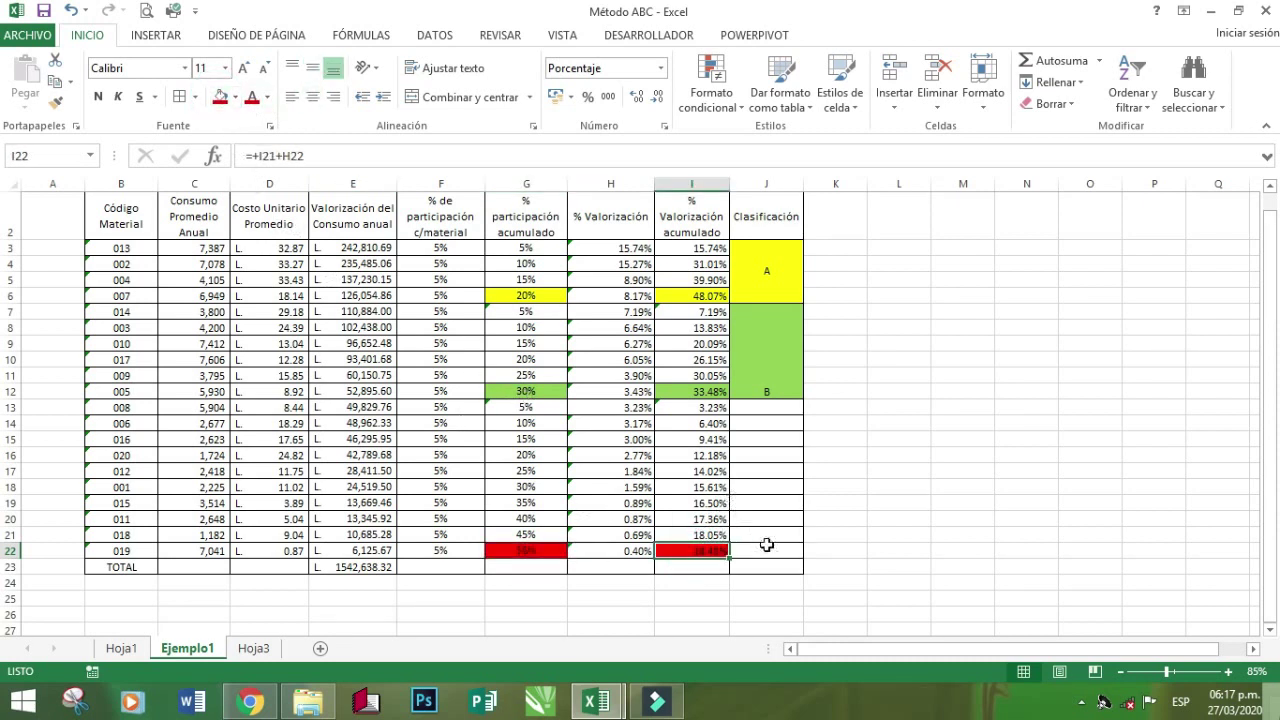
Fill J13:J22 in the Clasificación column with red, merge and center it, and label it C
left_click_drag(766, 545, 755, 411)
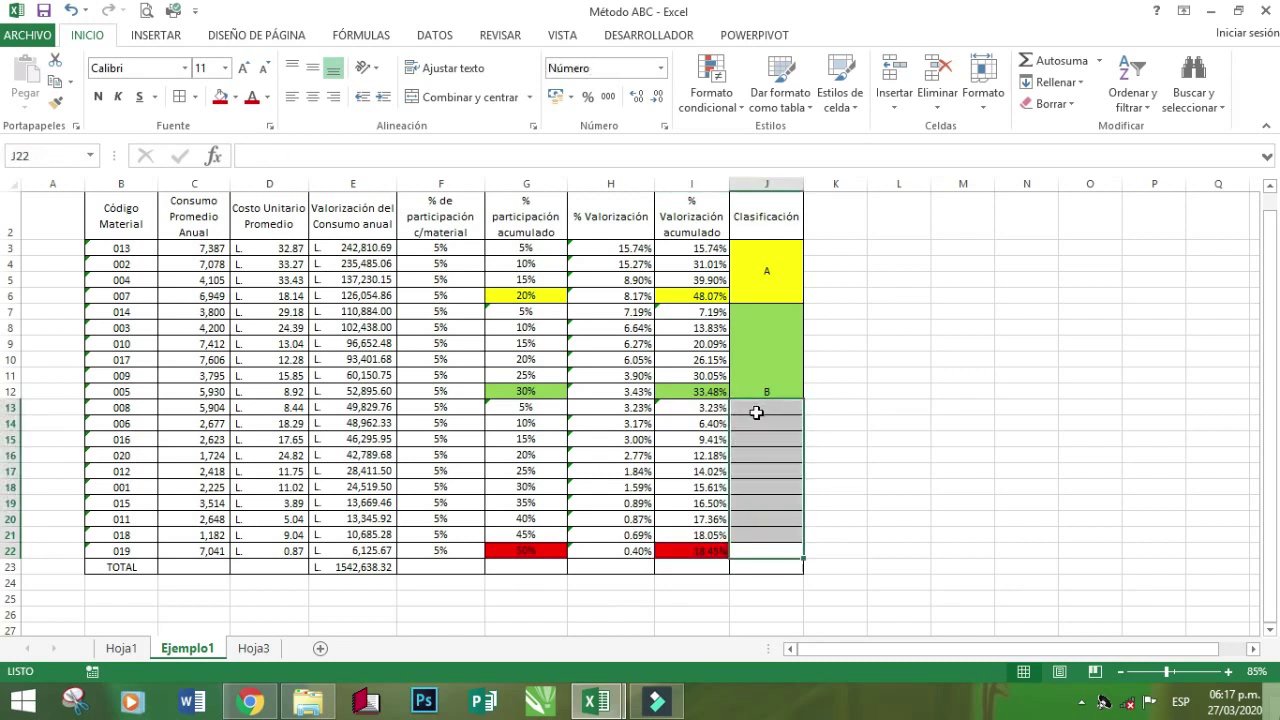
left_click(219, 100)
left_click(430, 100)
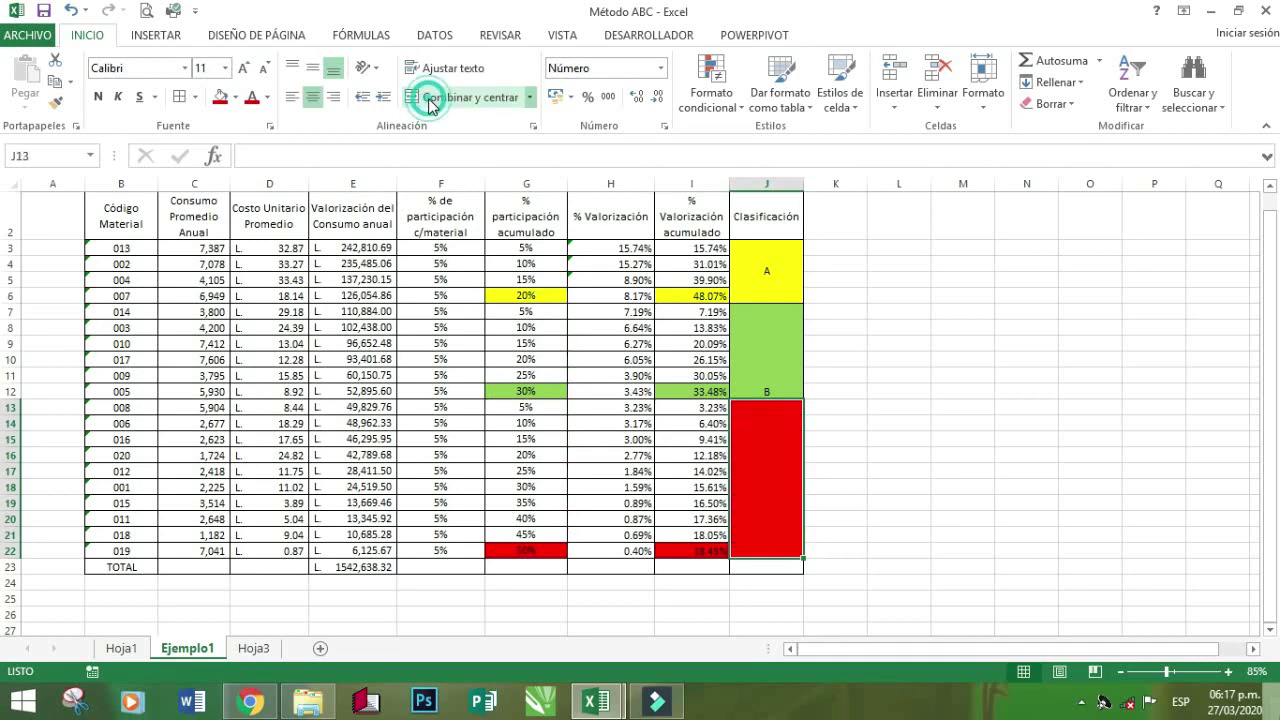
type("C")
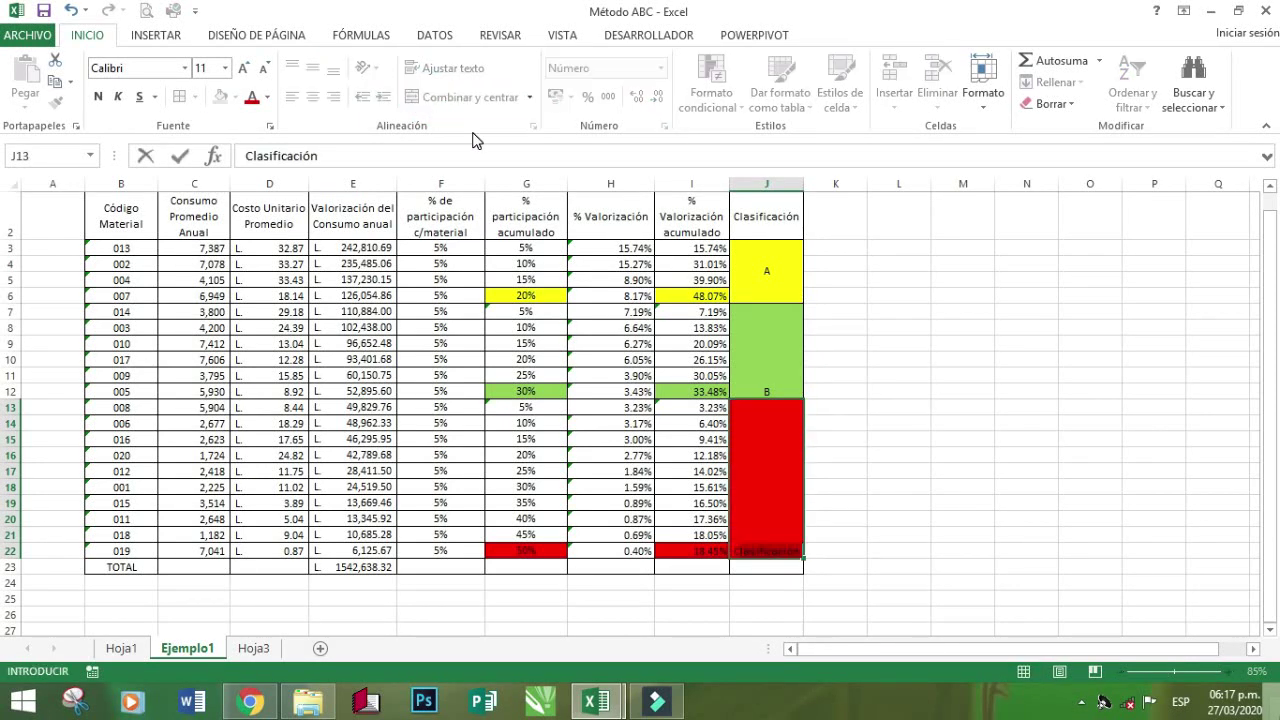
key("BackSpace")
key("Return")
Enter the row labels Clase A, Clase B and Clase C in L7:L9 for a summary table
key("Right")
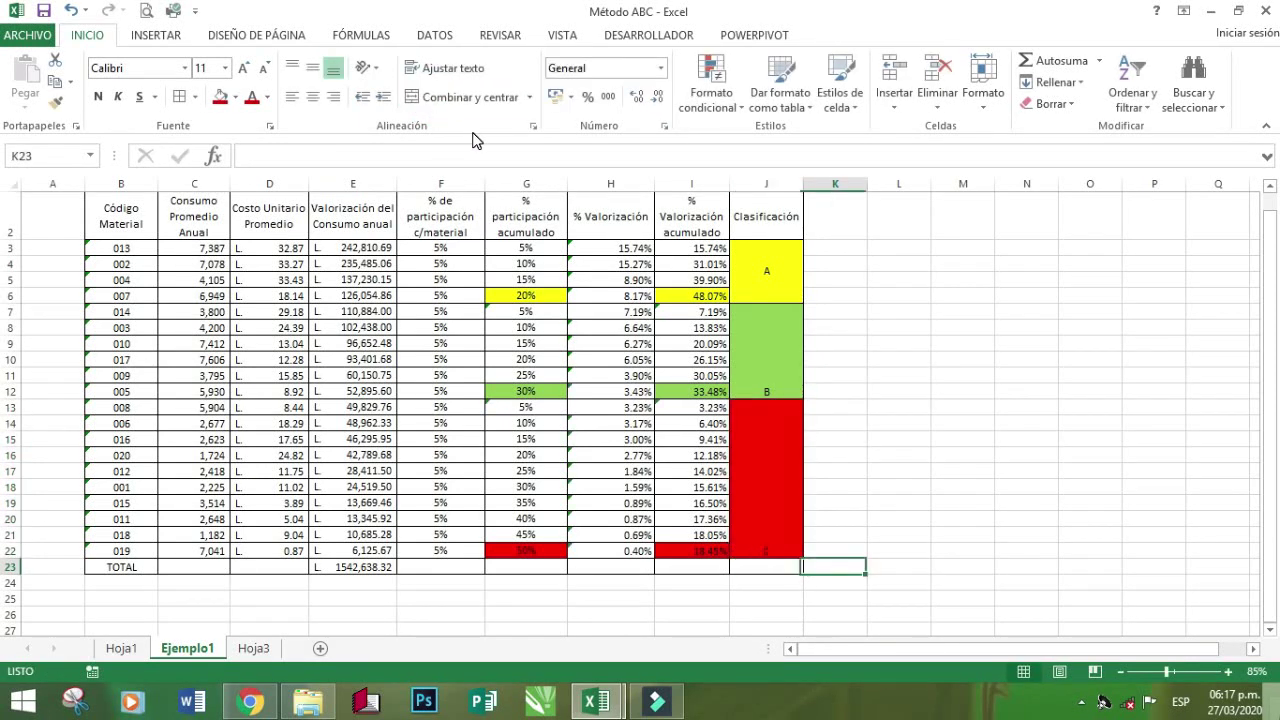
key("Right")
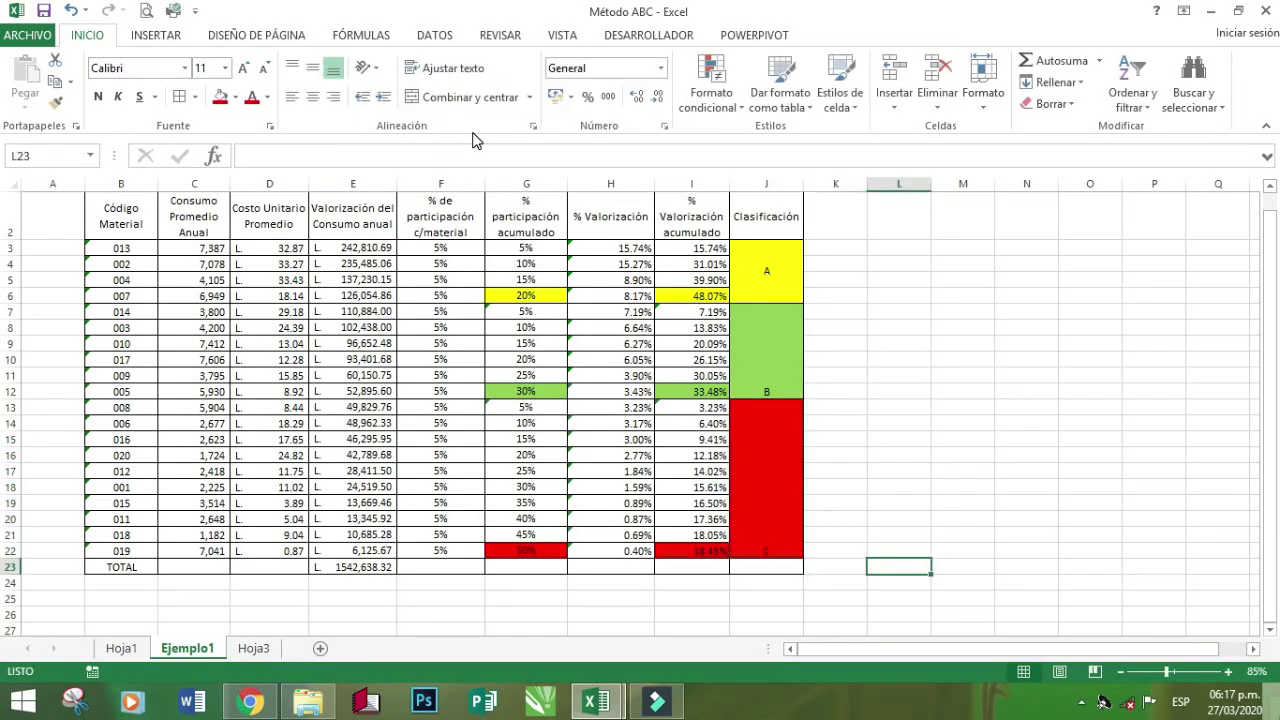
left_click(882, 294)
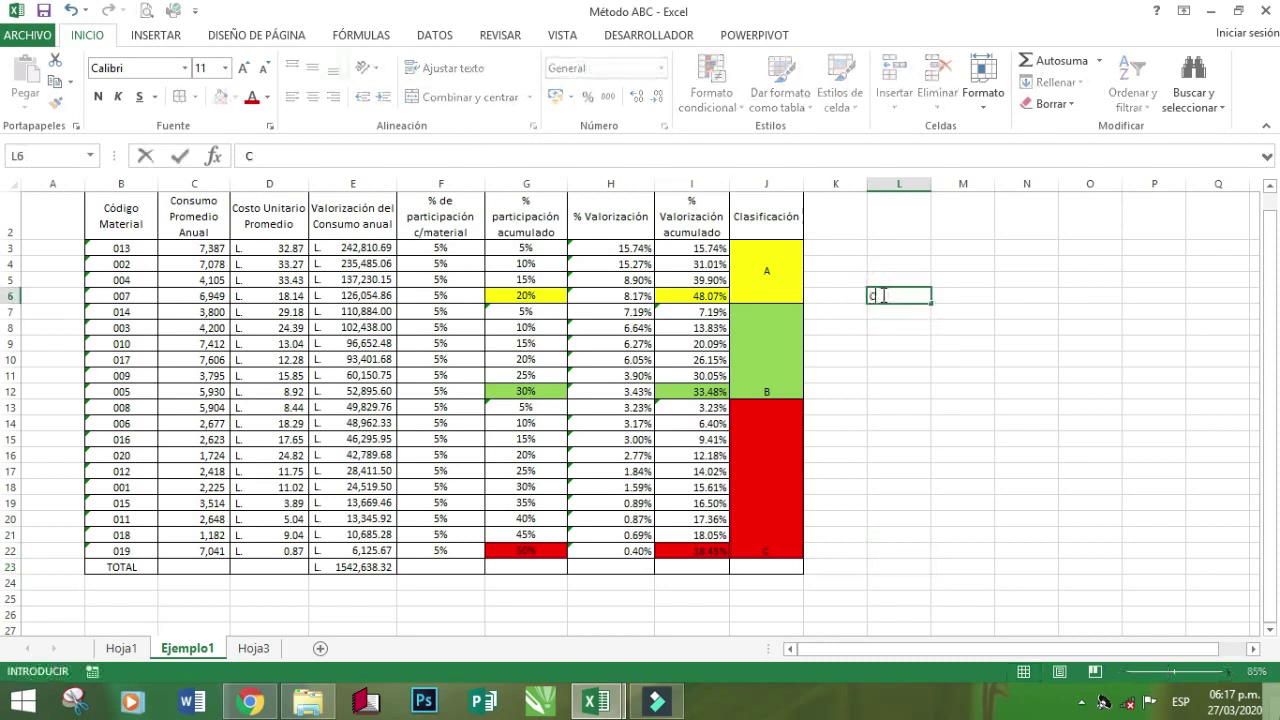
key("Return")
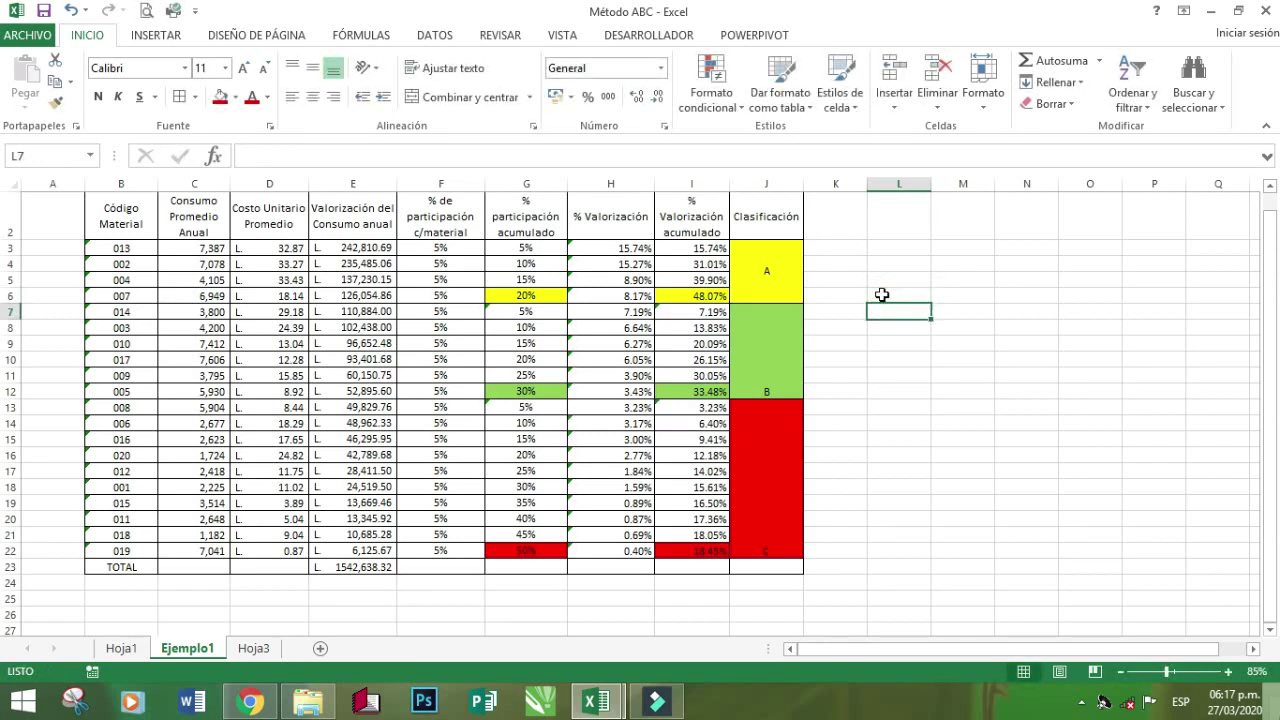
type("Clas")
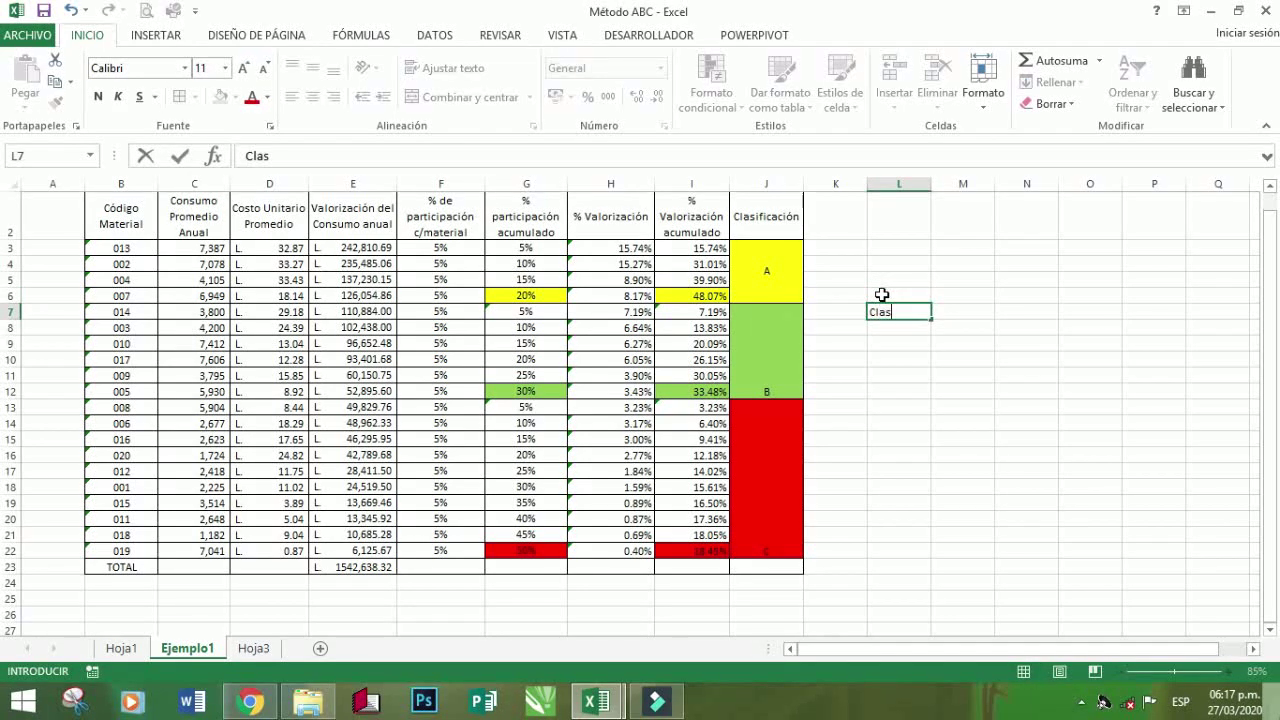
type("e A")
key("Return")
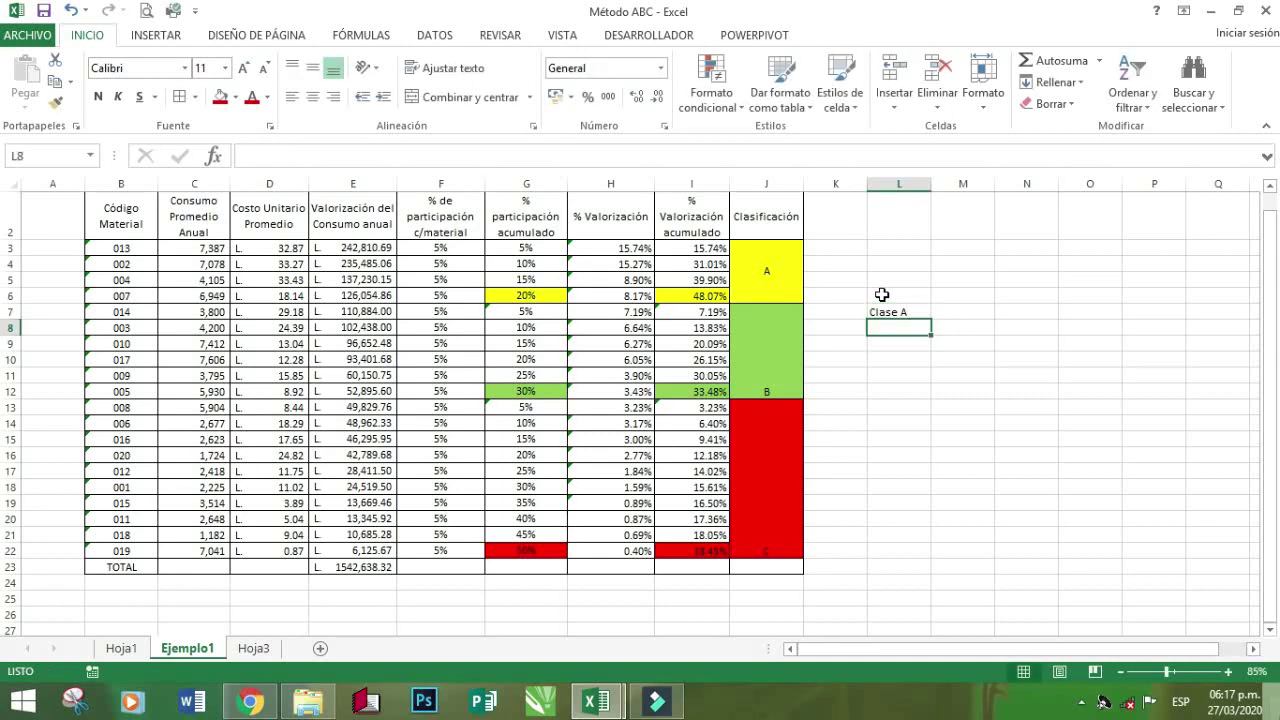
type("Clase ")
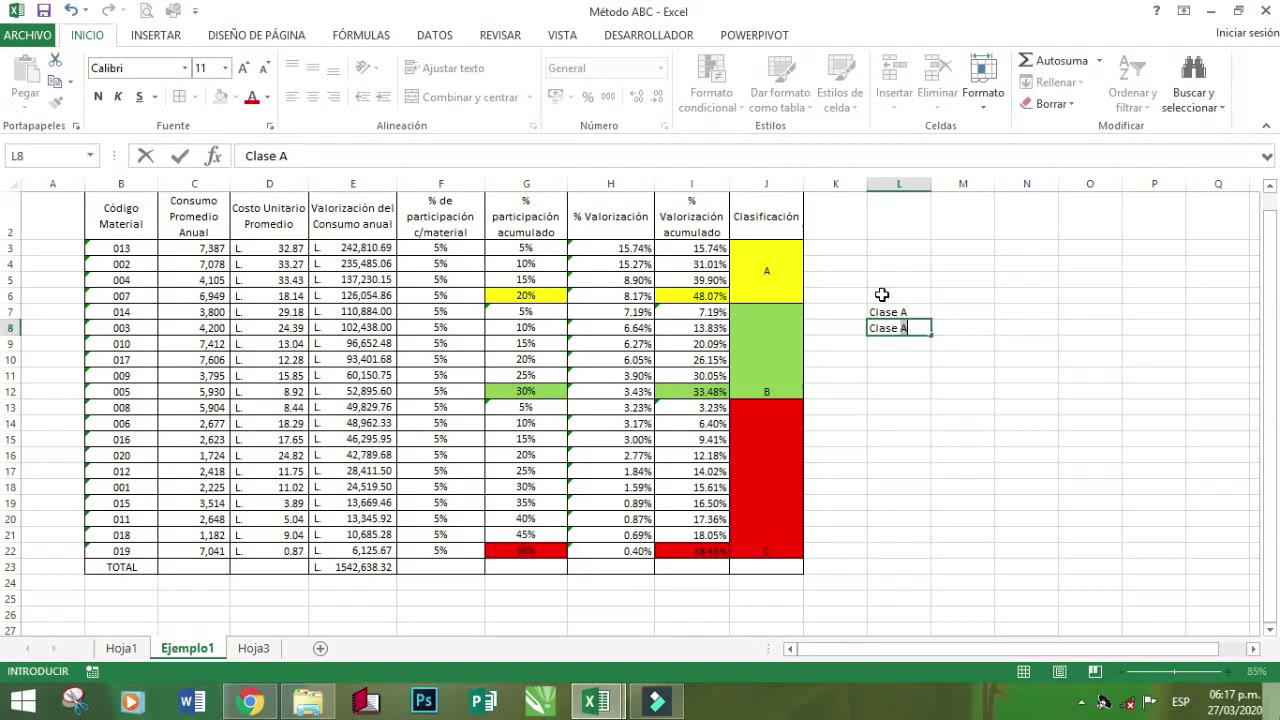
type("B")
key("Return")
type("Clase C")
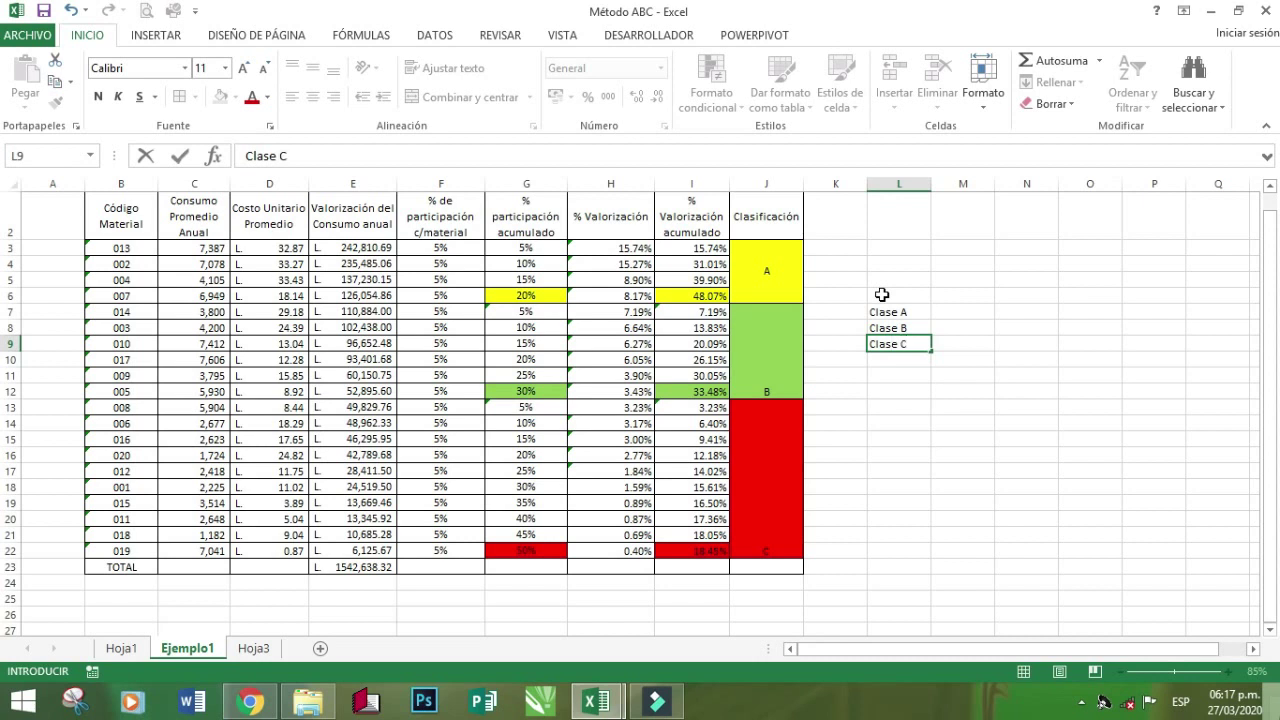
Enter the heading % Participación in M6, above the class rows
key("Right")
key("Up")
key("Up")
key("Up")
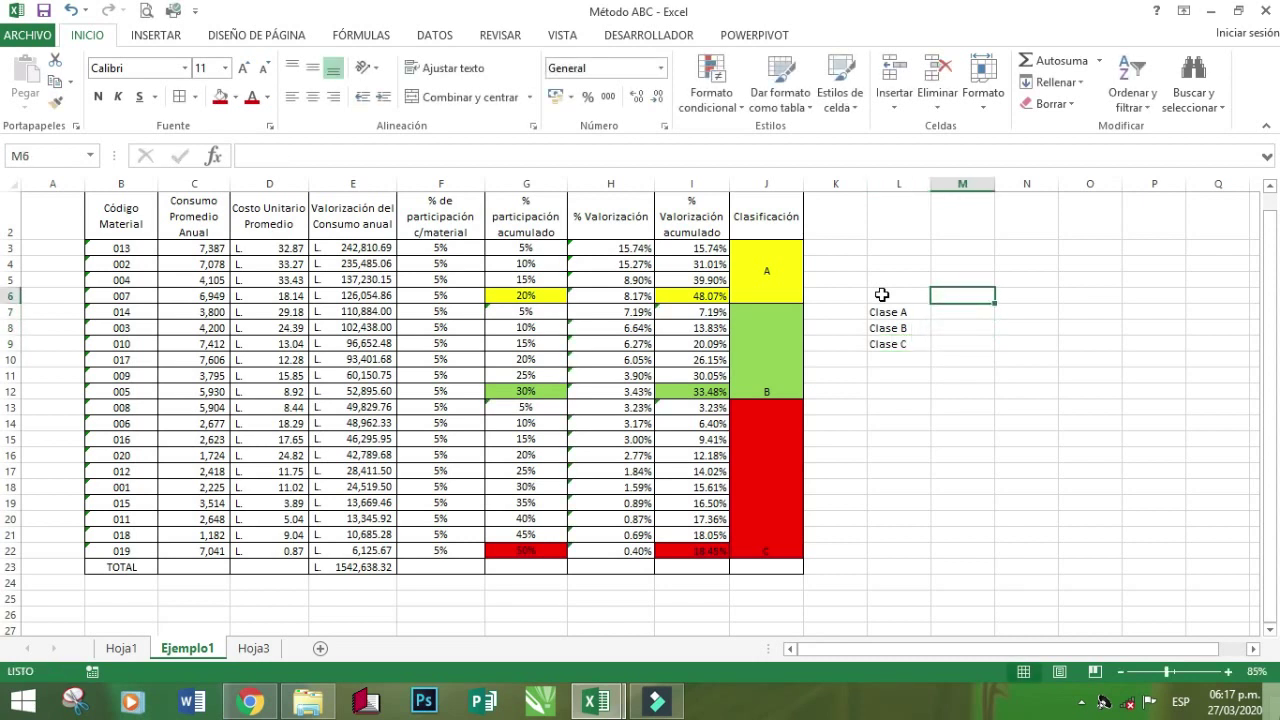
type("% Pa")
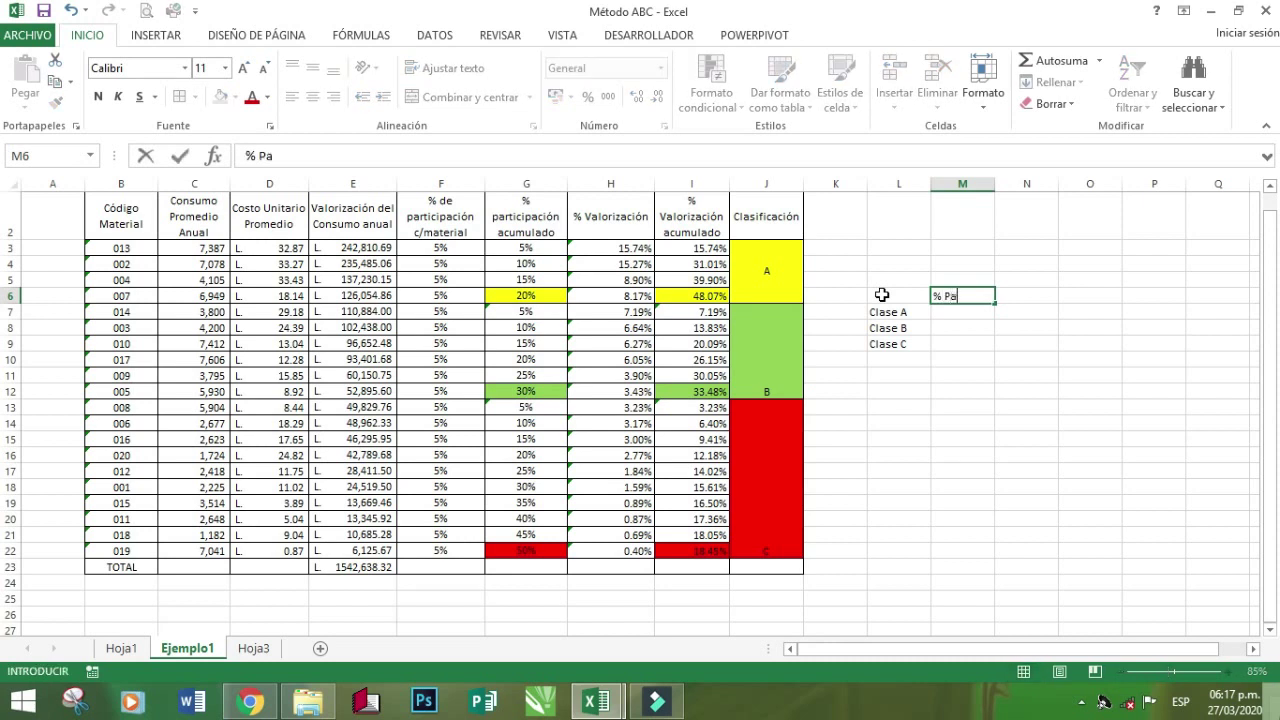
type("rticipacio")
type("n")
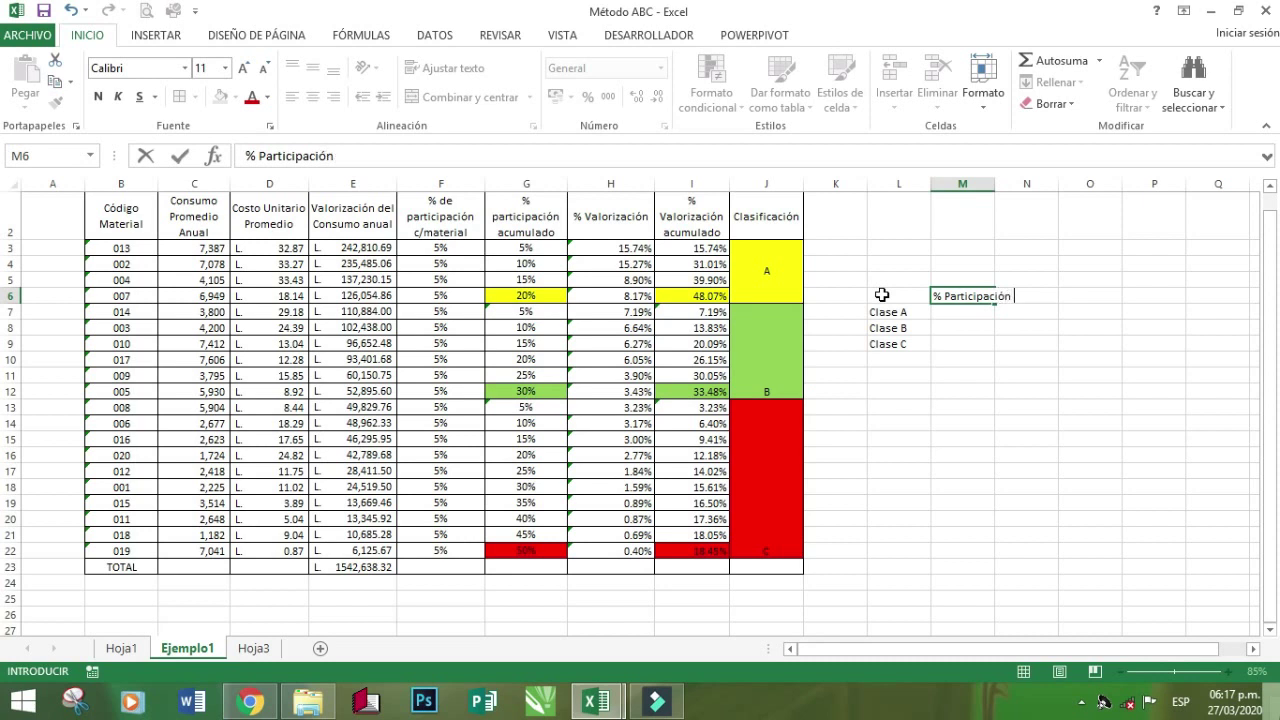
key("Return")
Link the participation of classes A, B and C in M7:M9 to the group totals with +G6, +G12 and +G22
type("+")
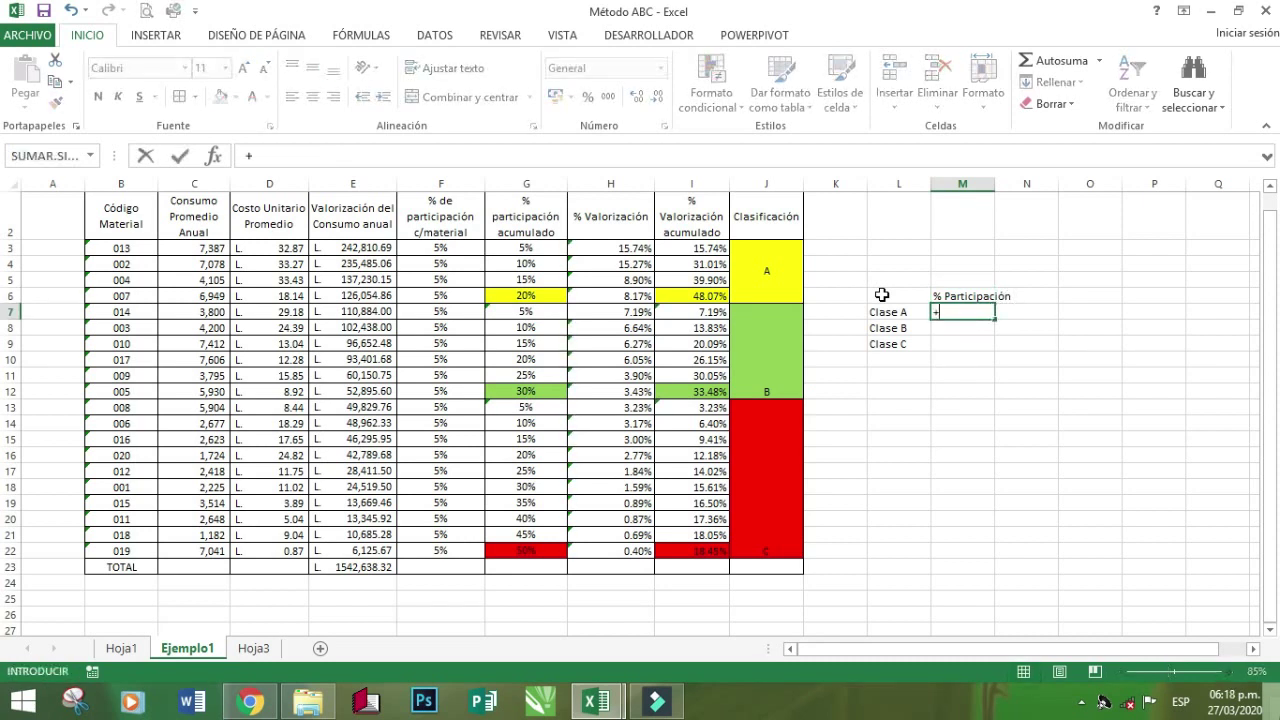
left_click(527, 297)
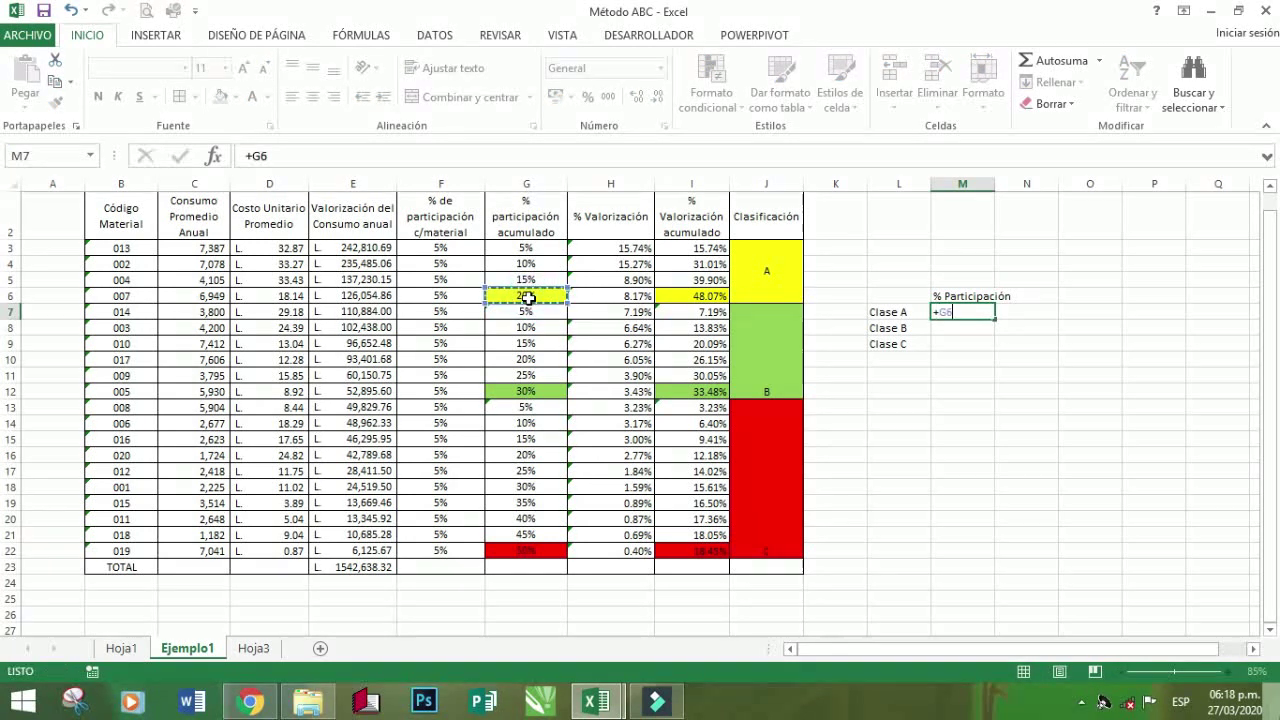
key("Return")
type("+")
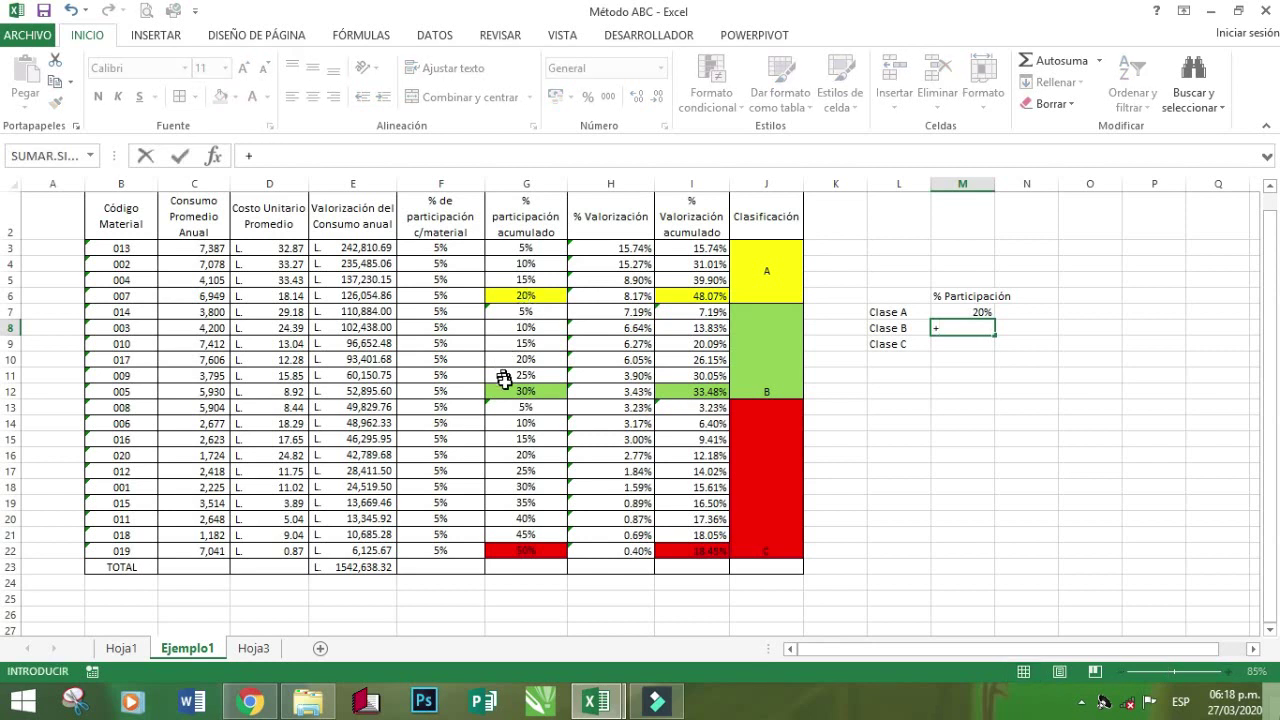
left_click(511, 392)
key("Return")
type("+")
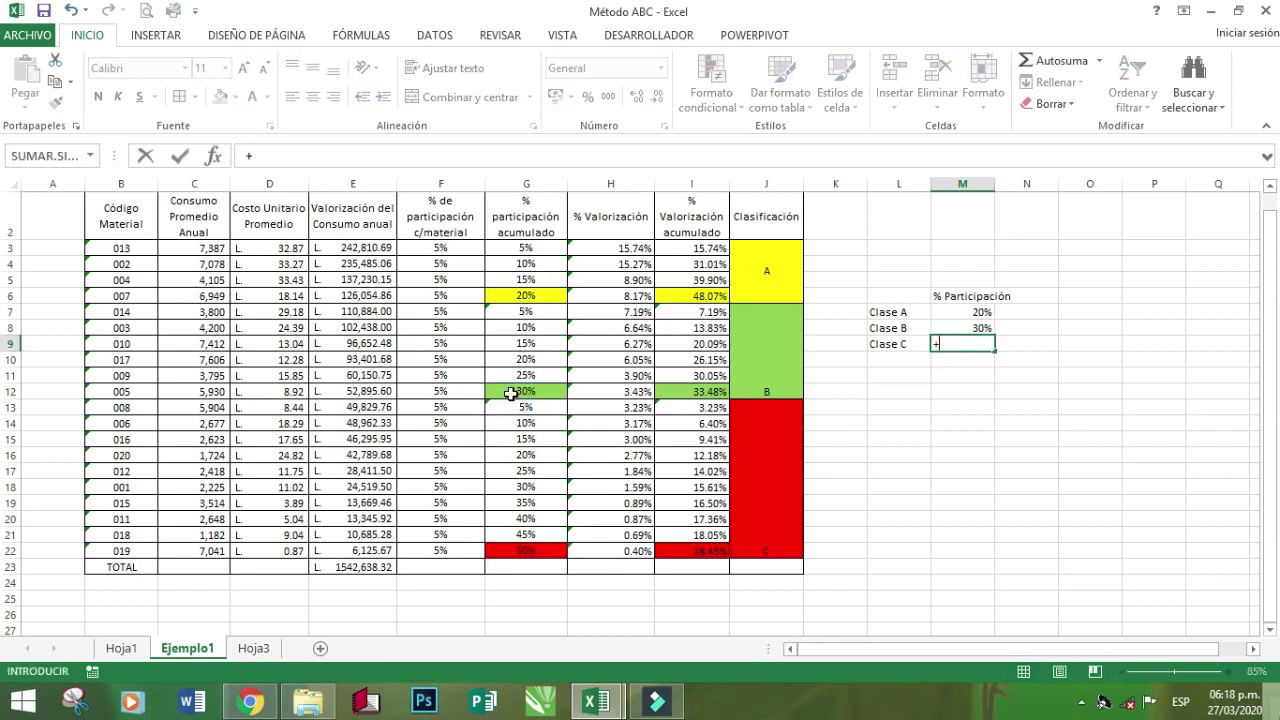
left_click(503, 553)
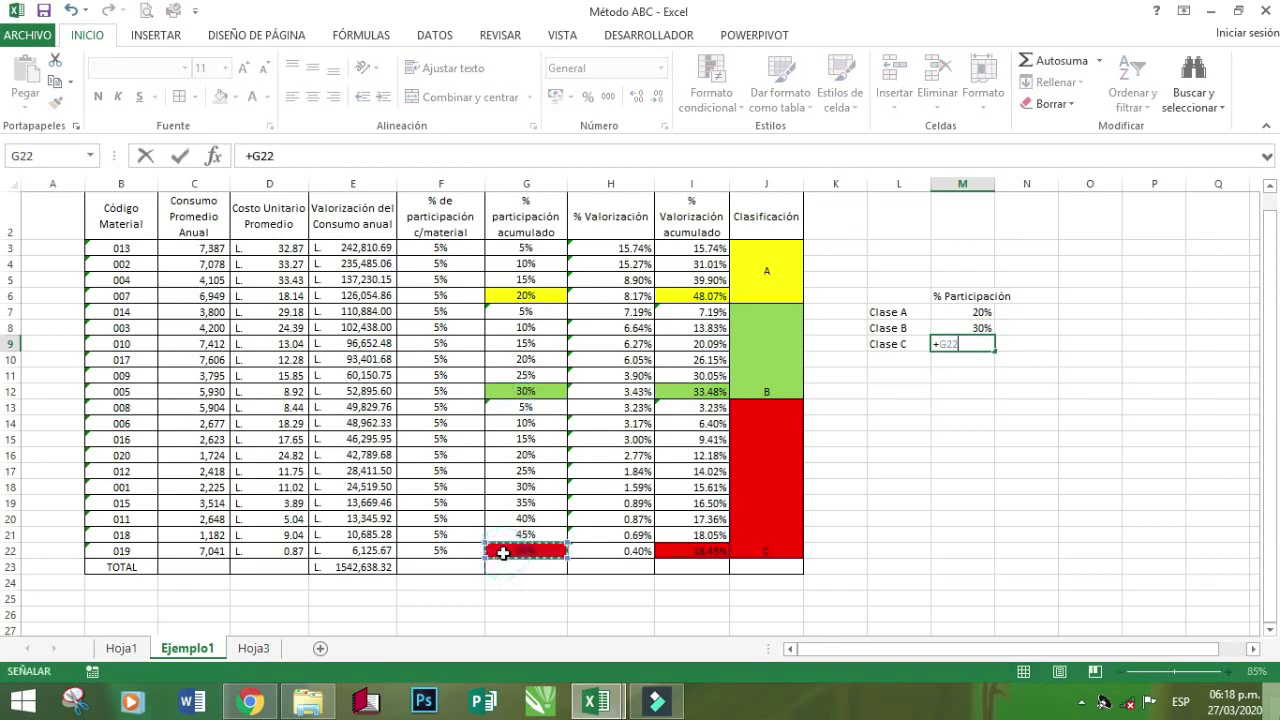
key("Return")
Enter the heading % Valorización in N6, beside the participation heading
left_click(1025, 294)
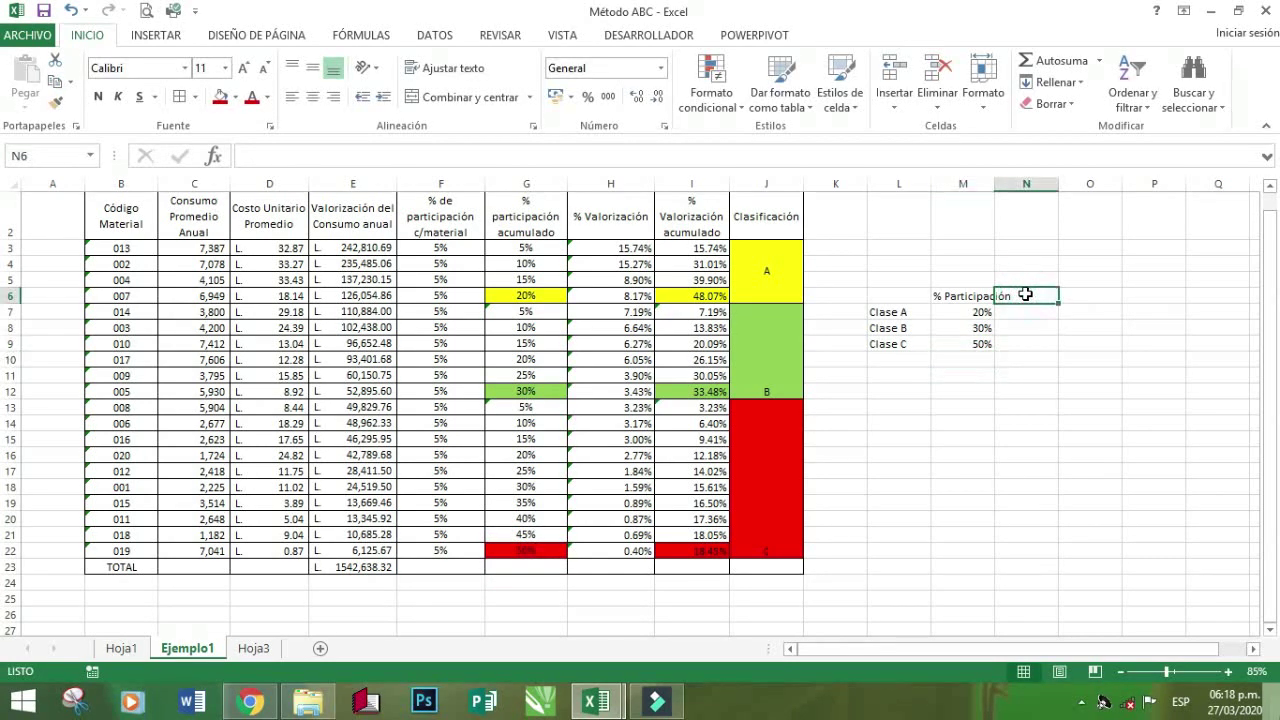
type("%")
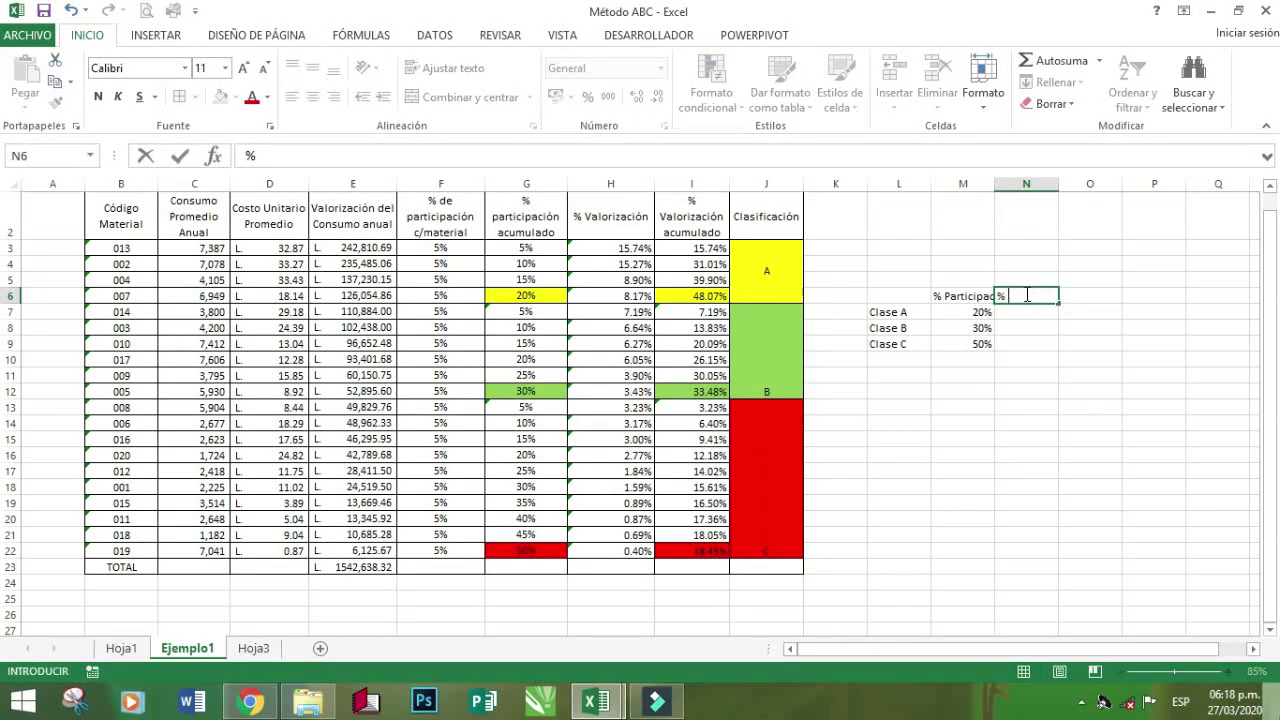
type(" Valorizaxion")
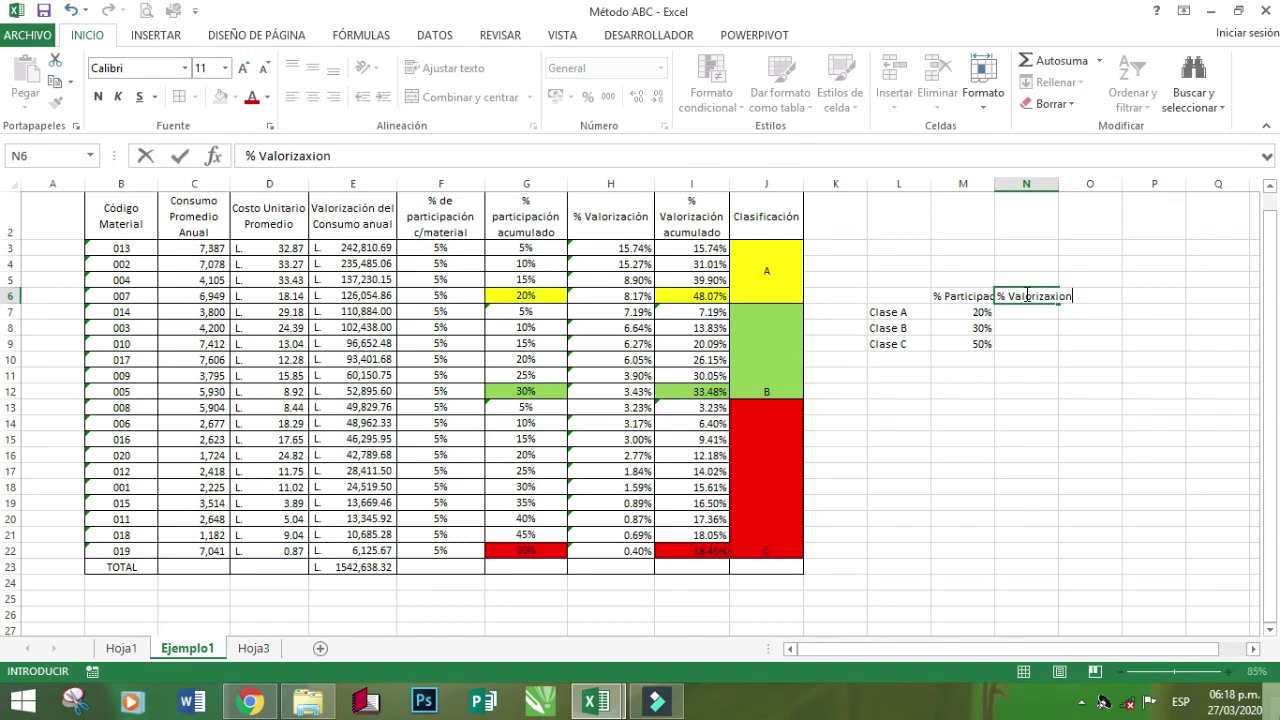
key("BackSpace")
key("BackSpace")
type("ión")
key("BackSpace")
key("BackSpace")
key("BackSpace")
type("ión")
key("Return")
Link the valuation of classes A, B and C in N7:N9 to the group totals with +I6, +I12 and +I22
type("+")
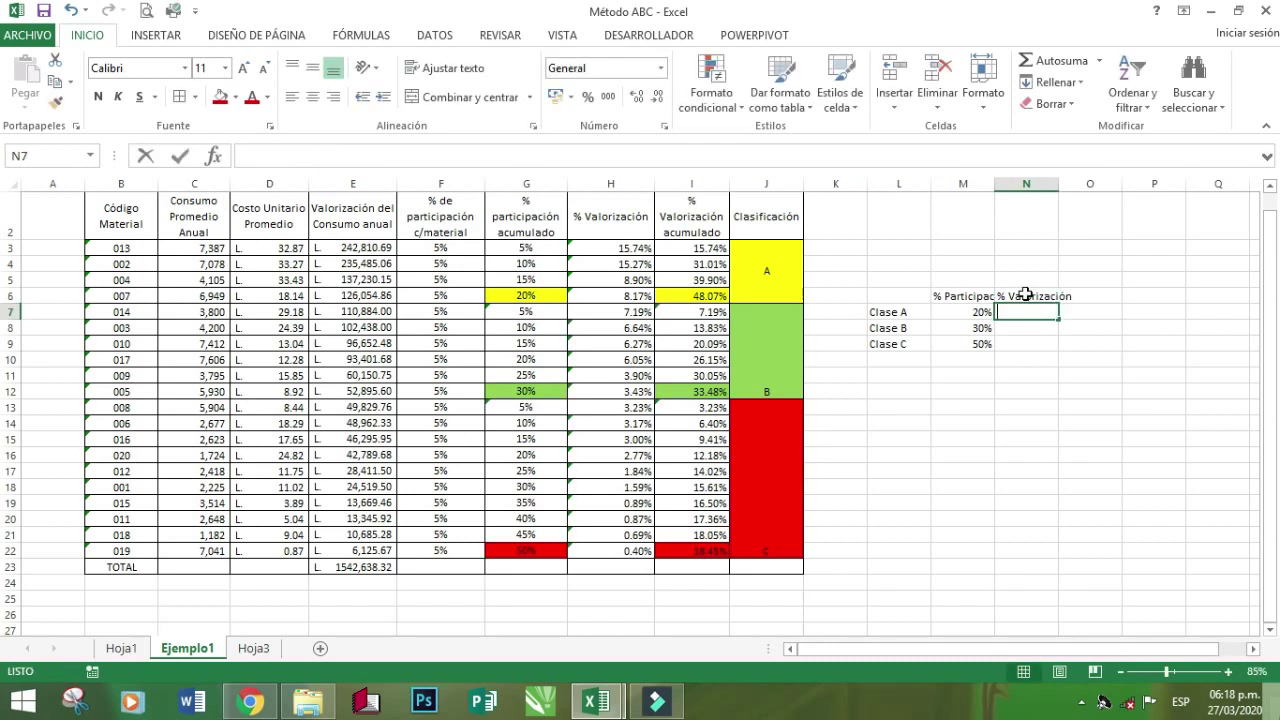
left_click(706, 295)
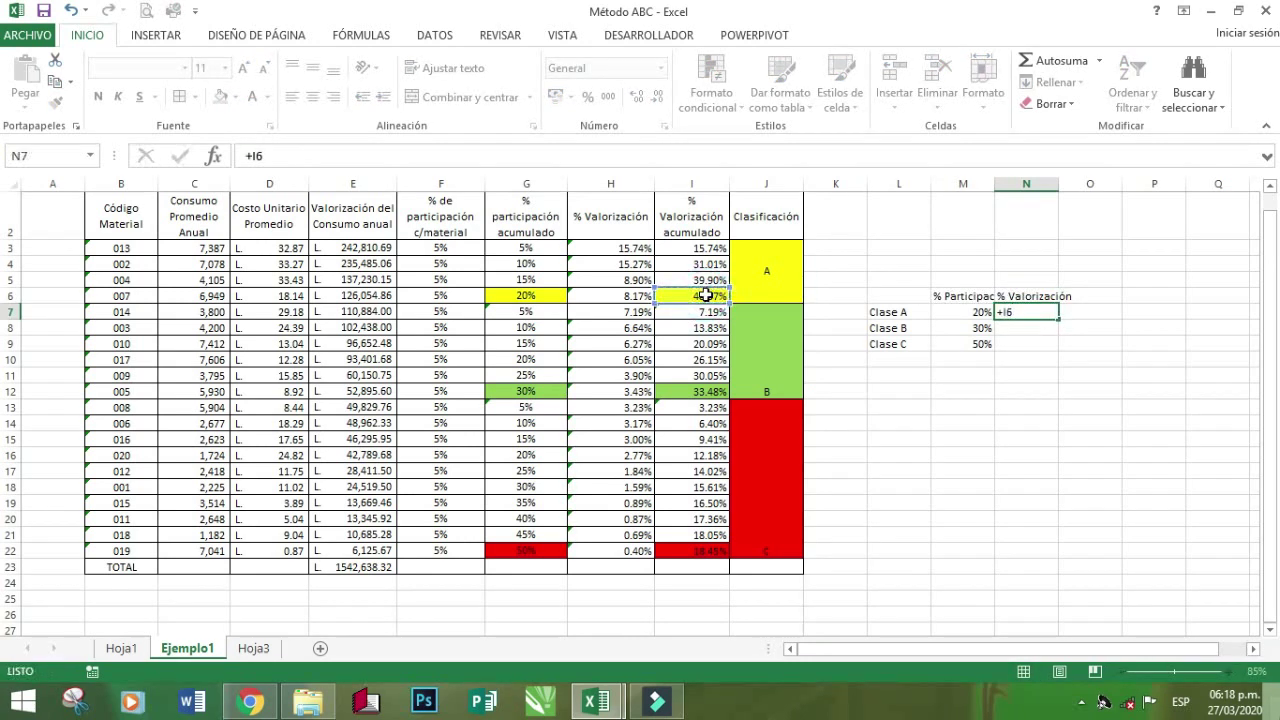
key("Return")
type("+")
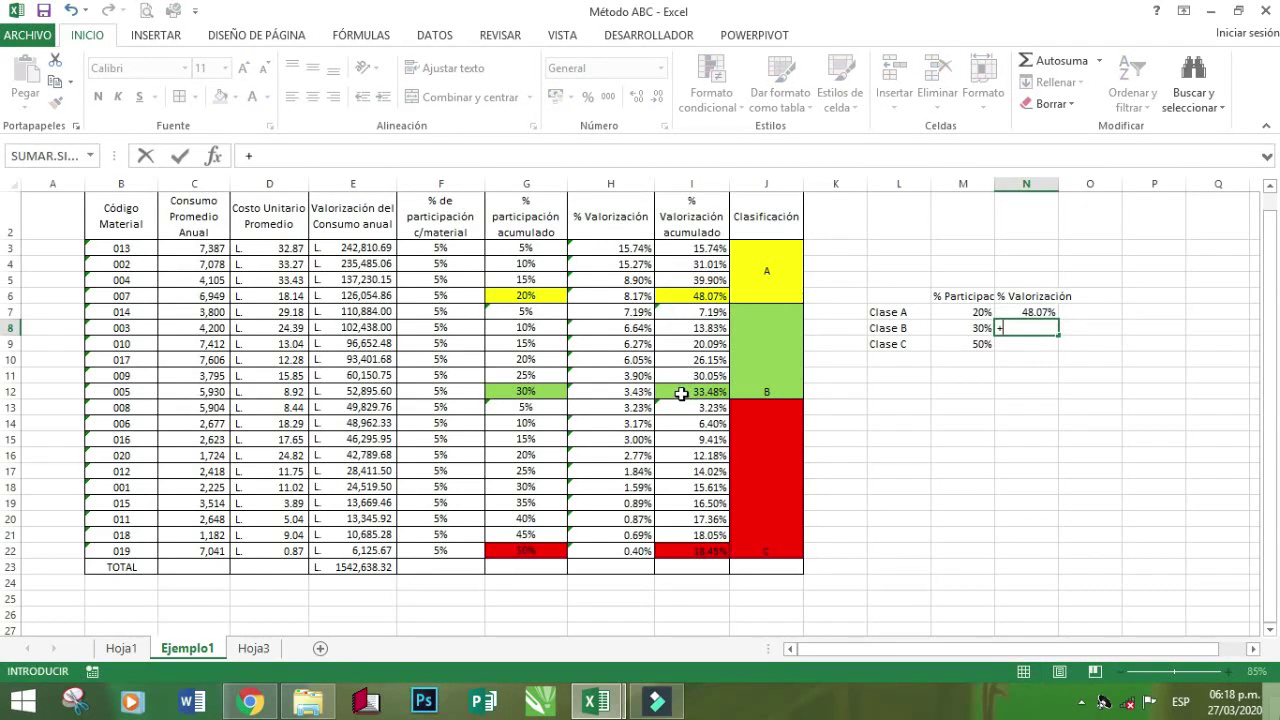
left_click(683, 393)
key("Return")
type("+")
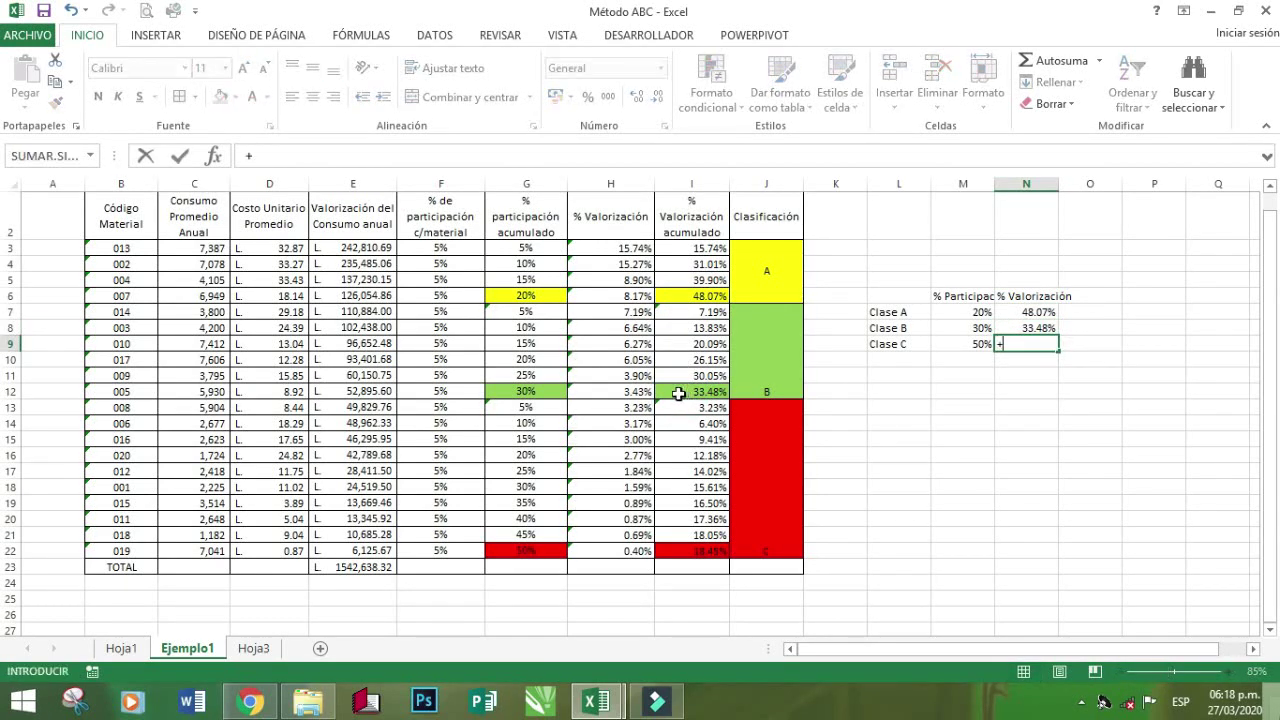
left_click(685, 550)
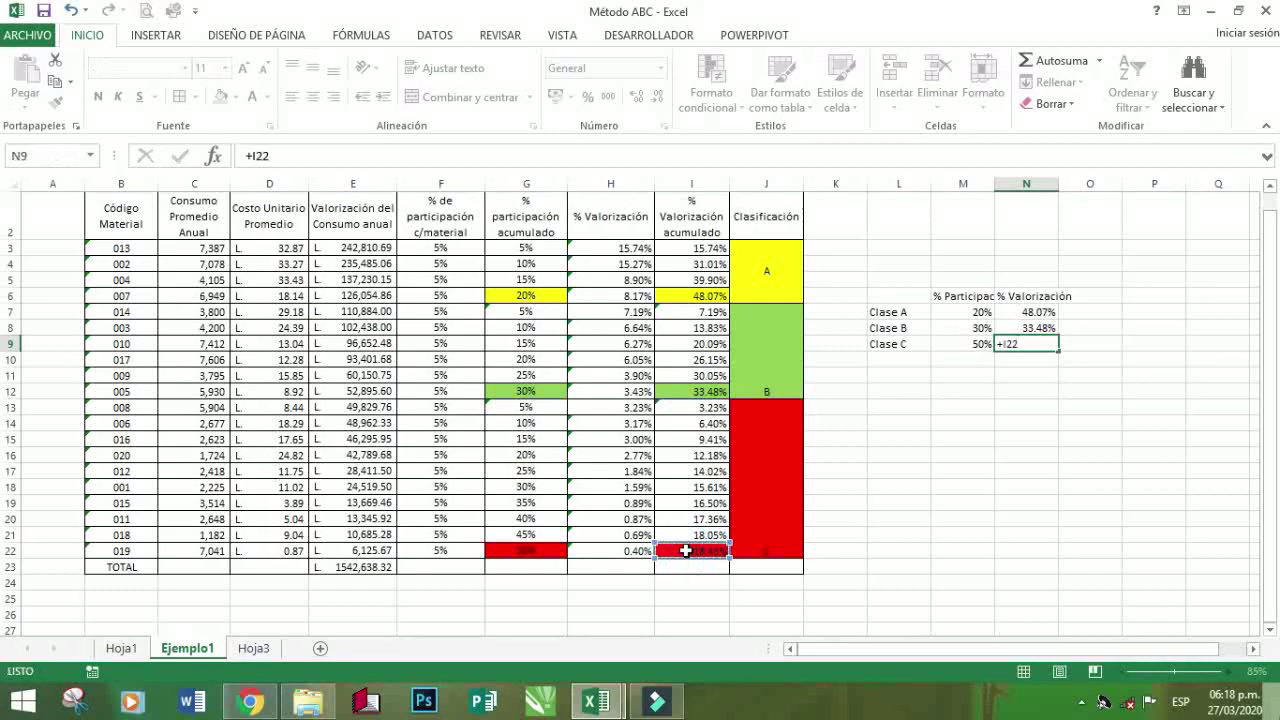
key("Return")
Apply all borders to the summary table L6:N9 and widen columns M and N to fit their headings
left_click_drag(906, 298, 1030, 343)
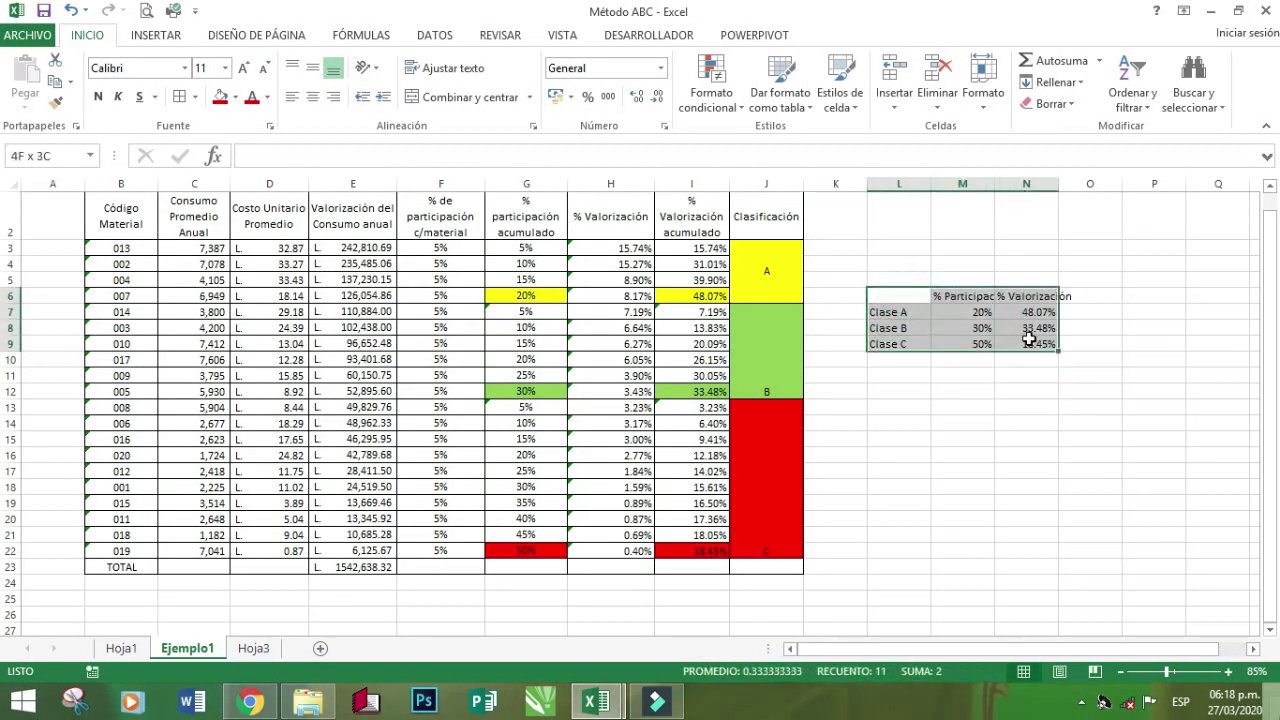
left_click(179, 96)
left_click(966, 406)
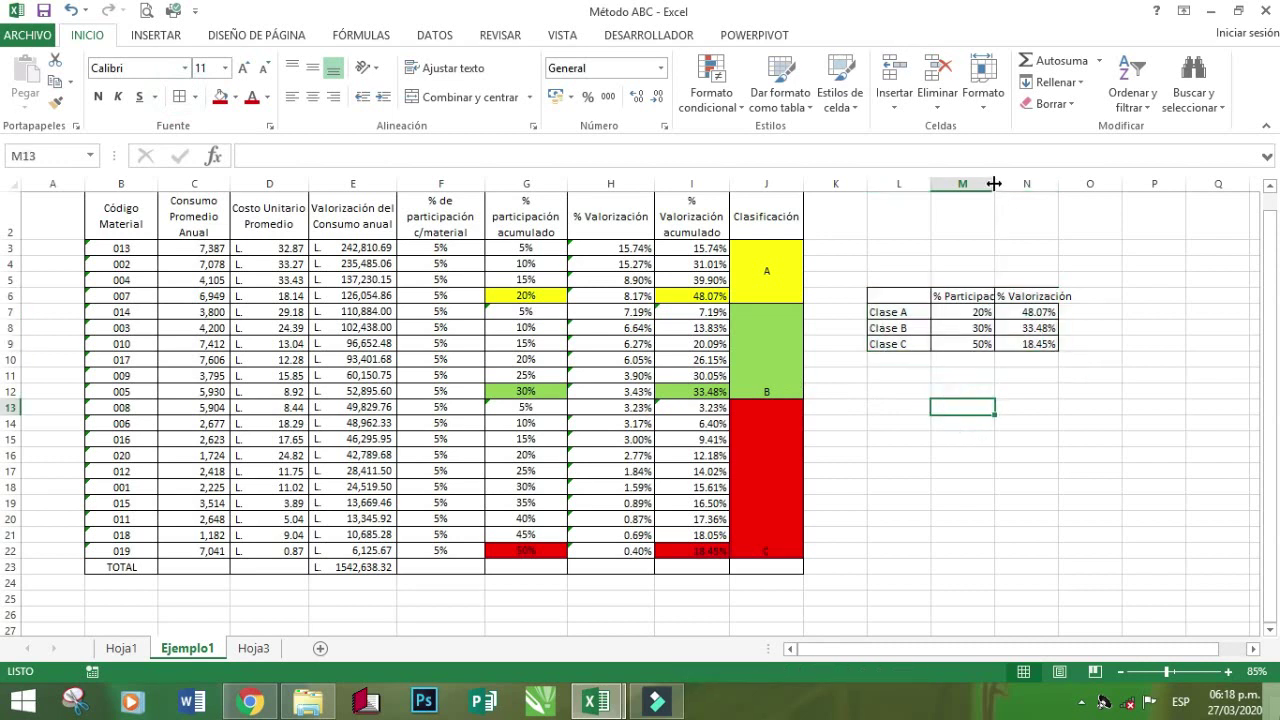
left_click_drag(996, 184, 1098, 187)
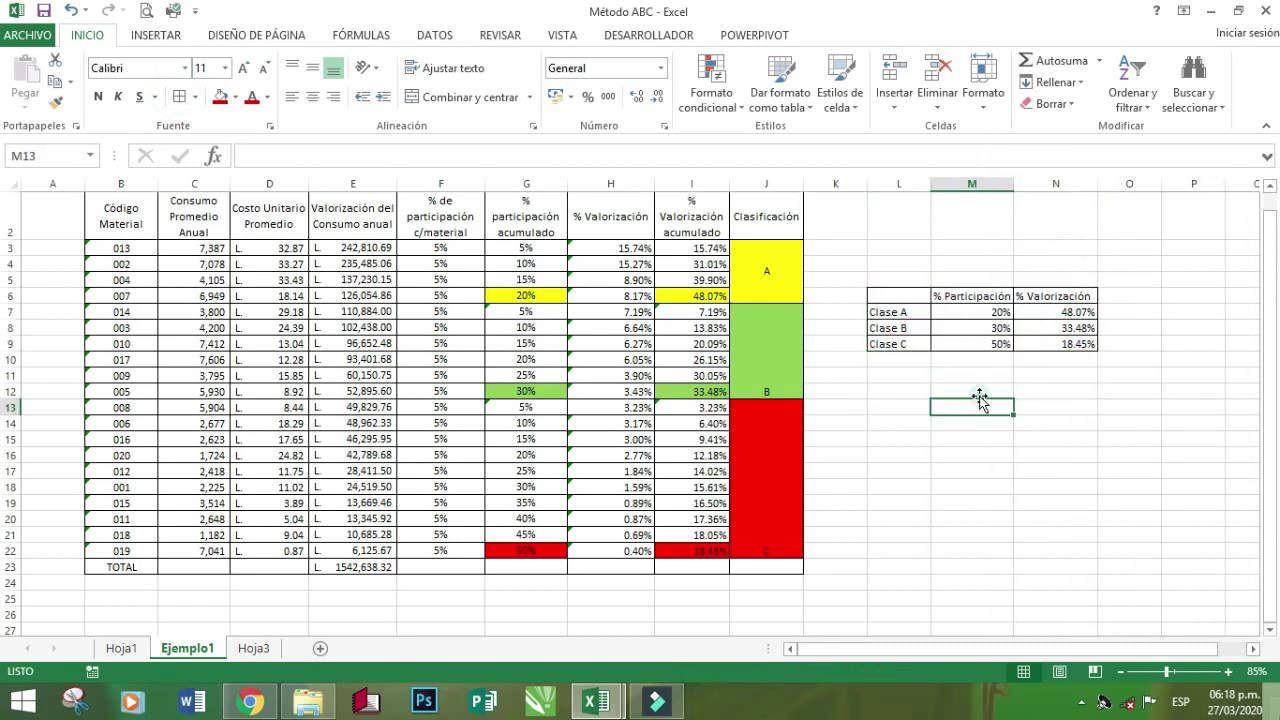
Fill the Clase A row of the summary table, L7:N7, with yellow
left_click(900, 360)
left_click(903, 315)
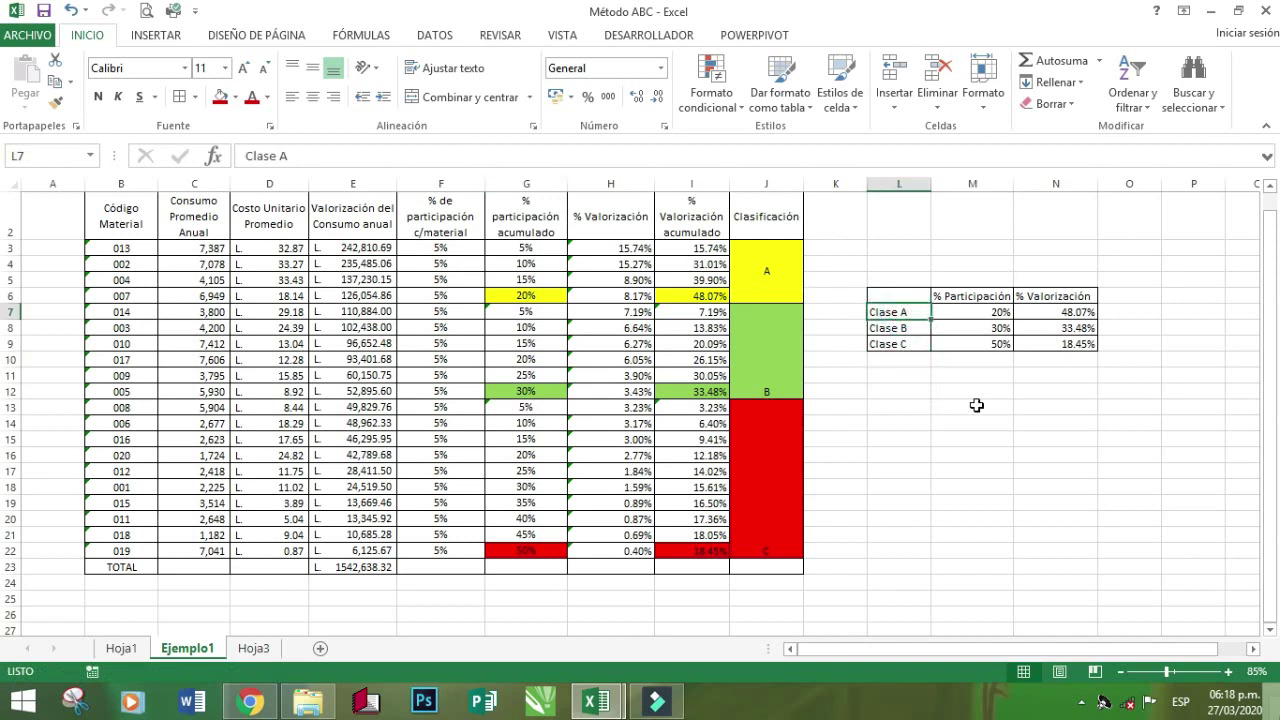
left_click(966, 314)
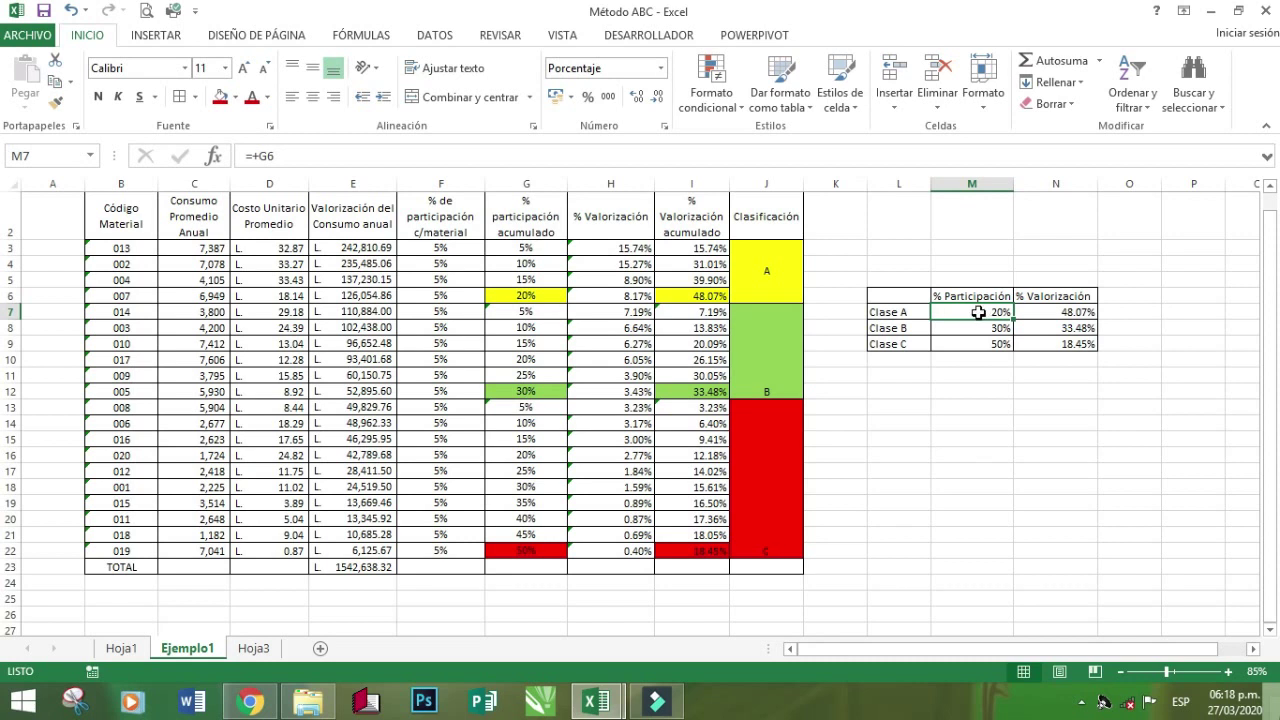
left_click_drag(980, 313, 1025, 313)
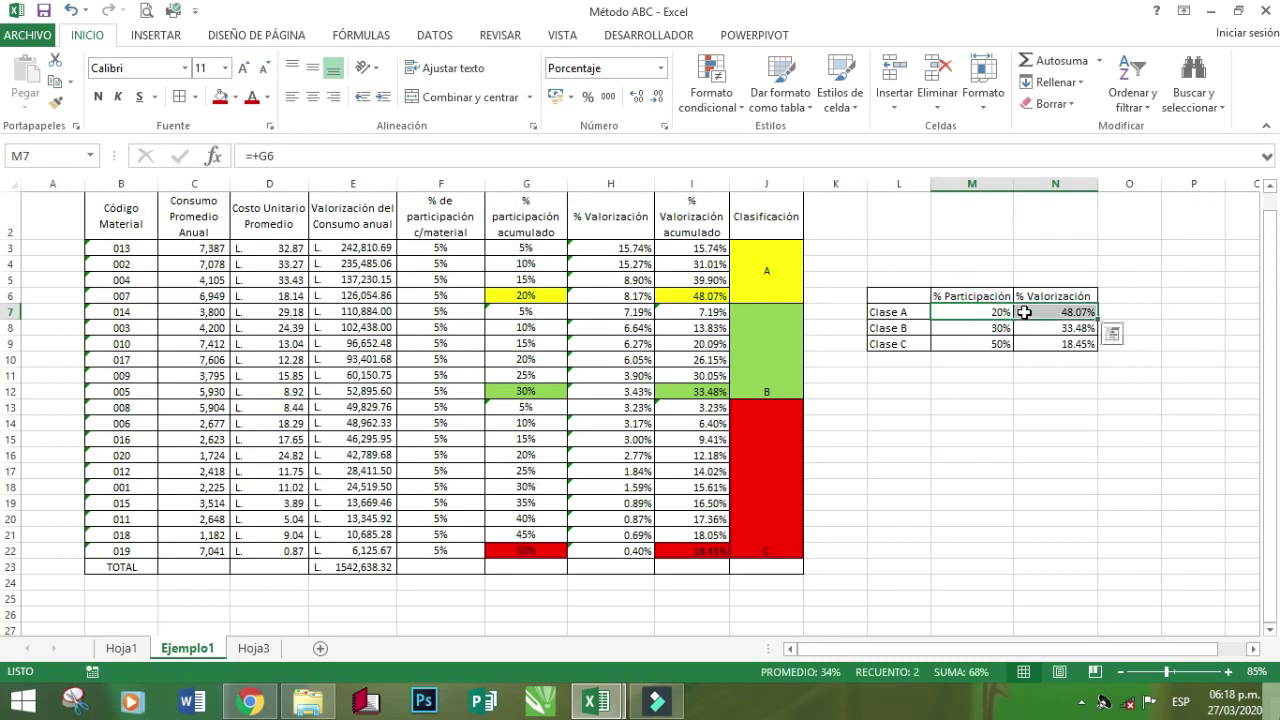
left_click_drag(900, 313, 1061, 311)
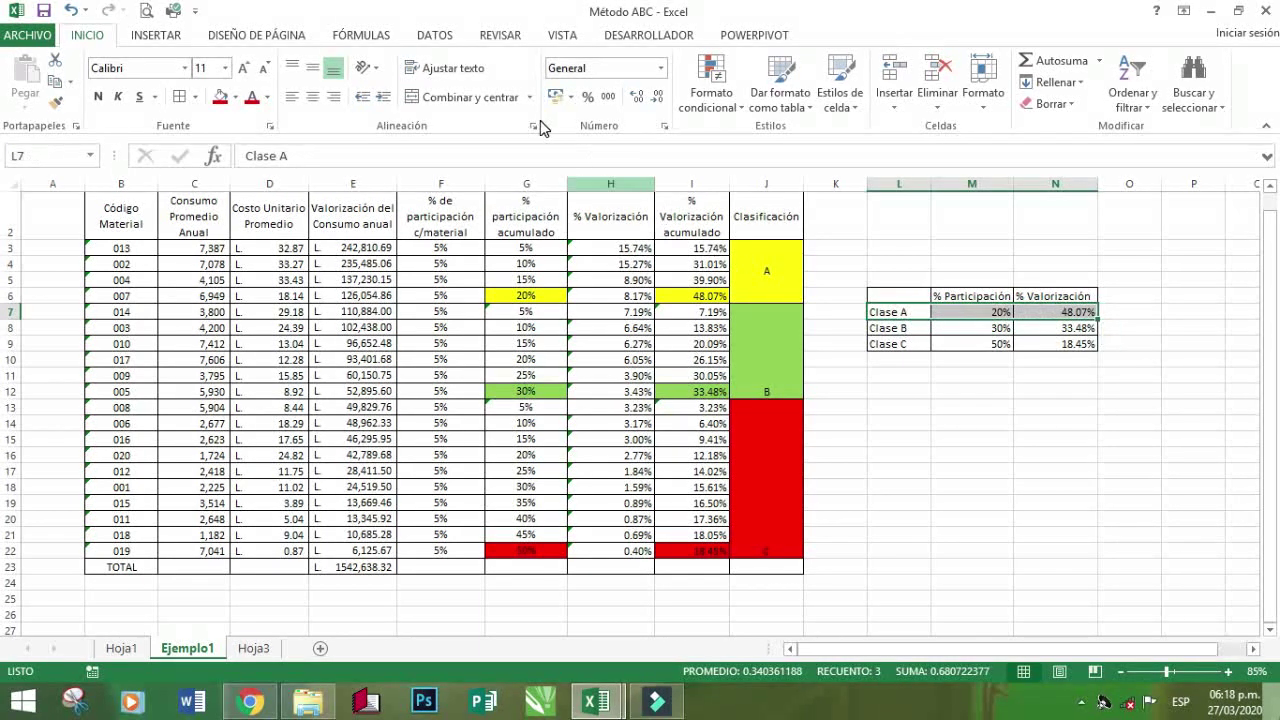
left_click(234, 97)
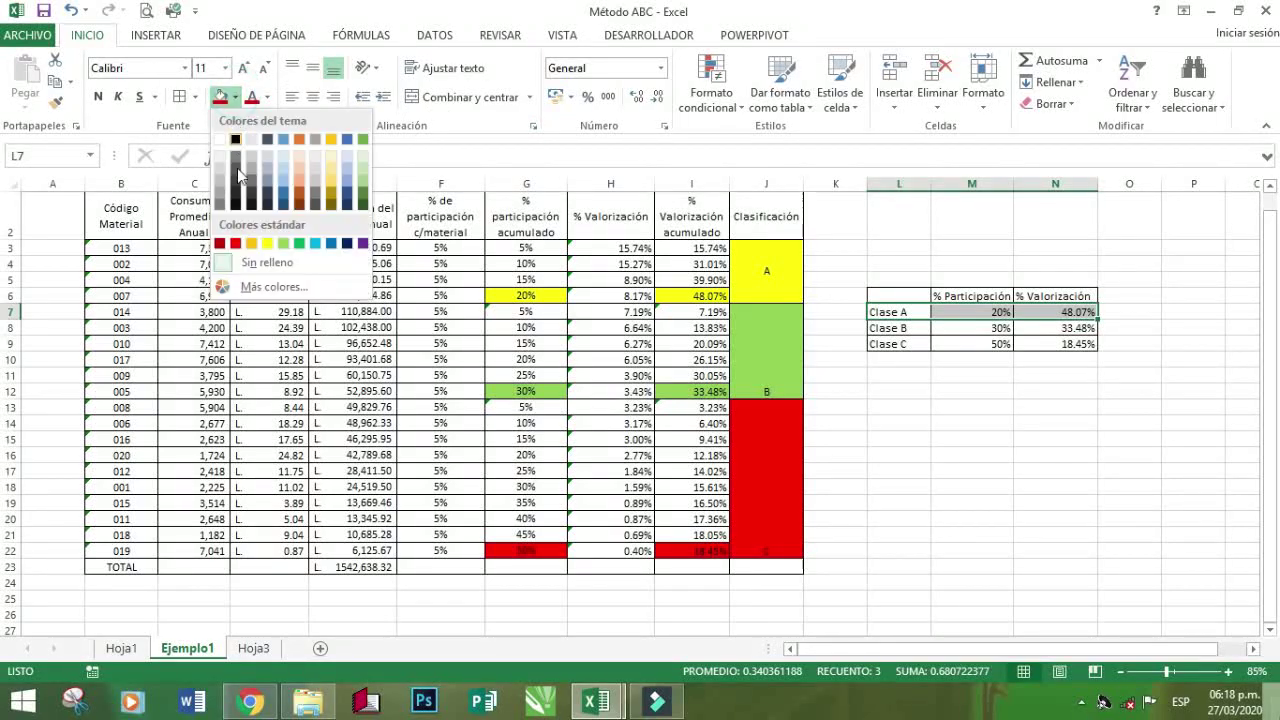
left_click(266, 243)
Fill the Clase B row L8:N8 with light green and the Clase C row L9:N9 with red
left_click_drag(897, 326, 1060, 333)
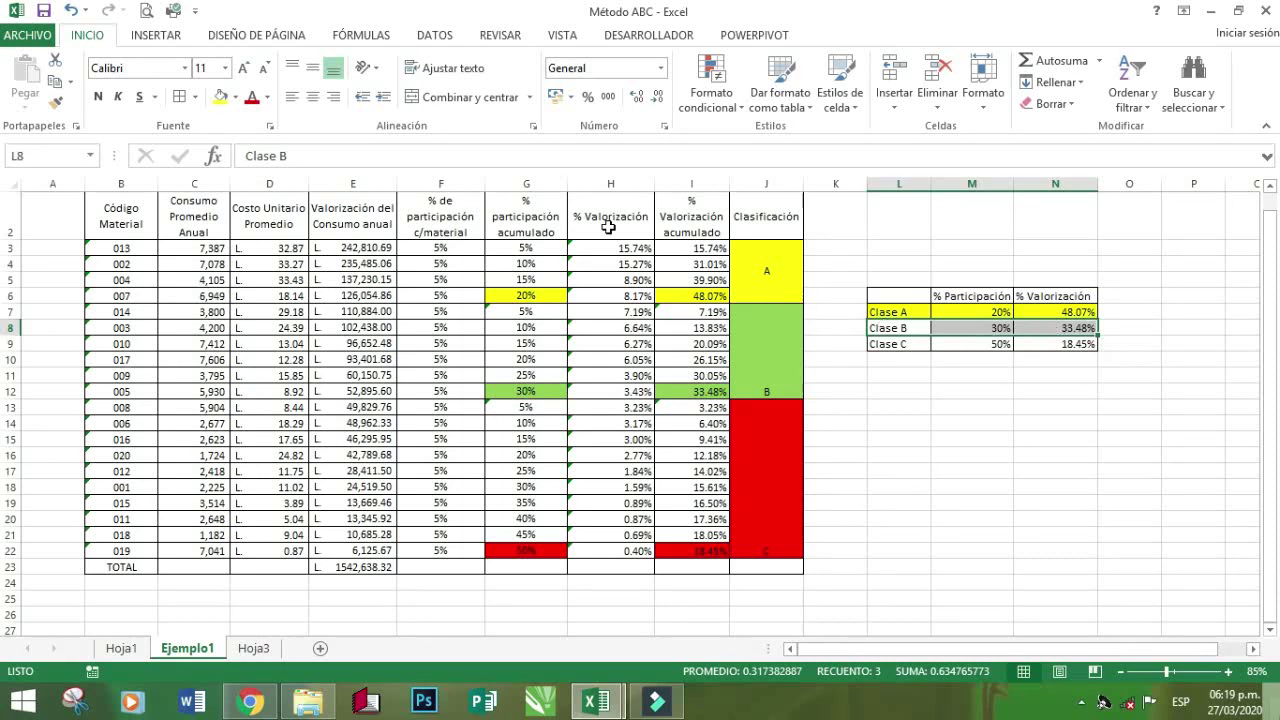
left_click(236, 97)
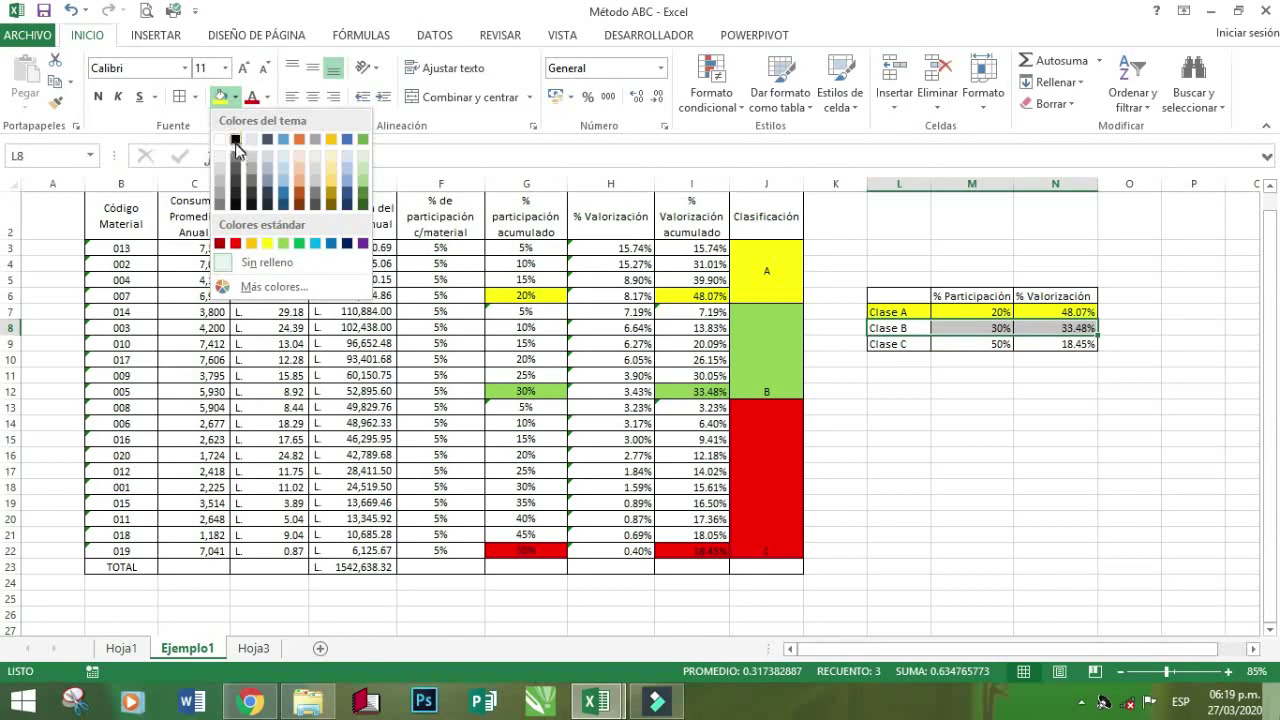
left_click(283, 243)
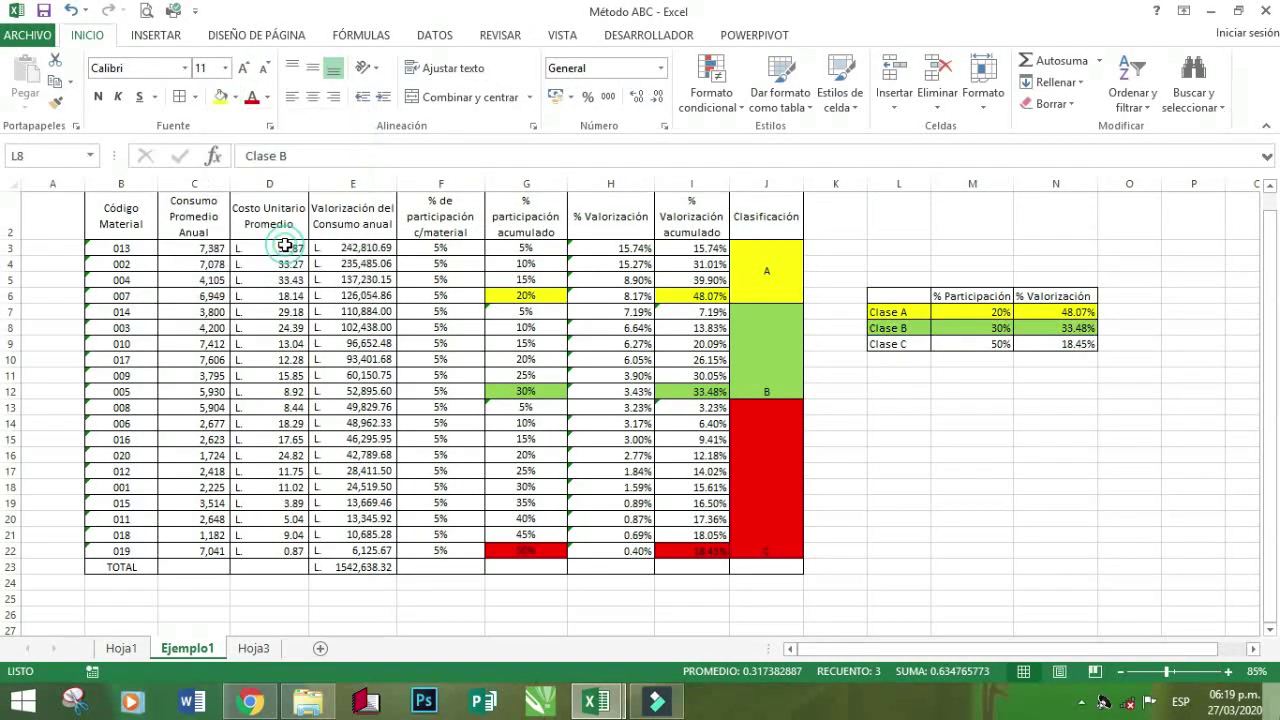
left_click_drag(900, 345, 1042, 349)
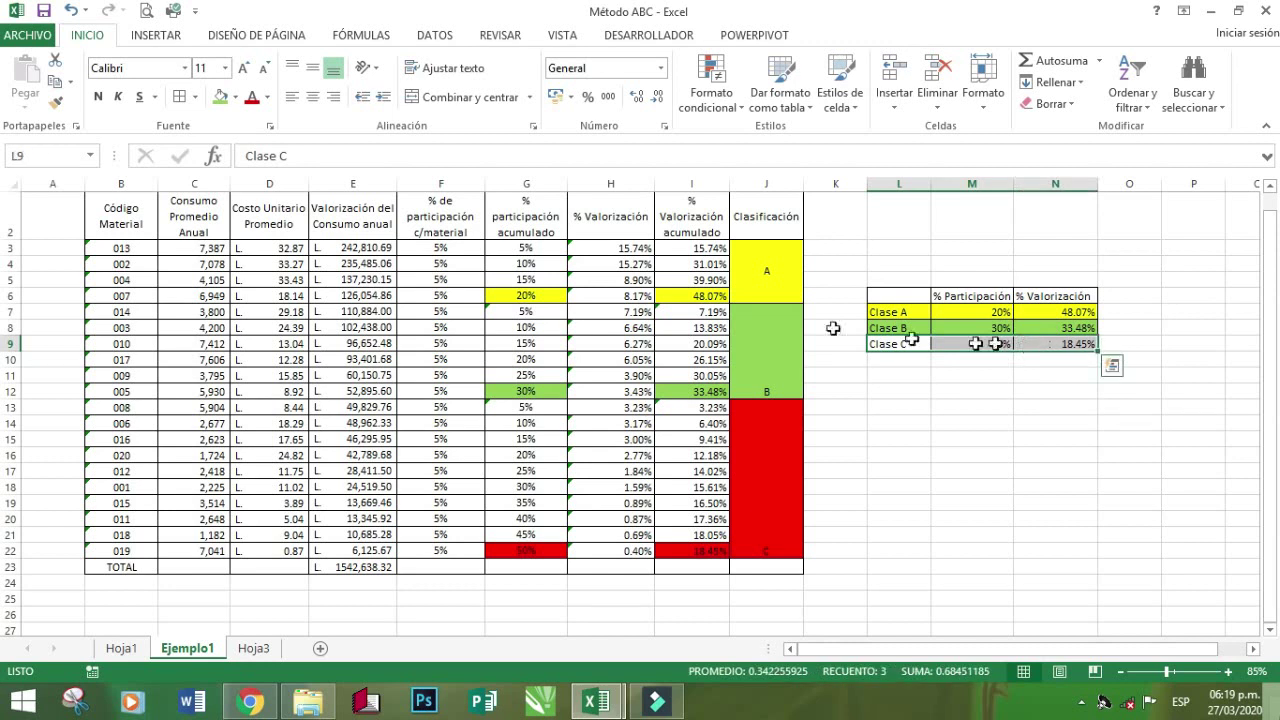
left_click(237, 100)
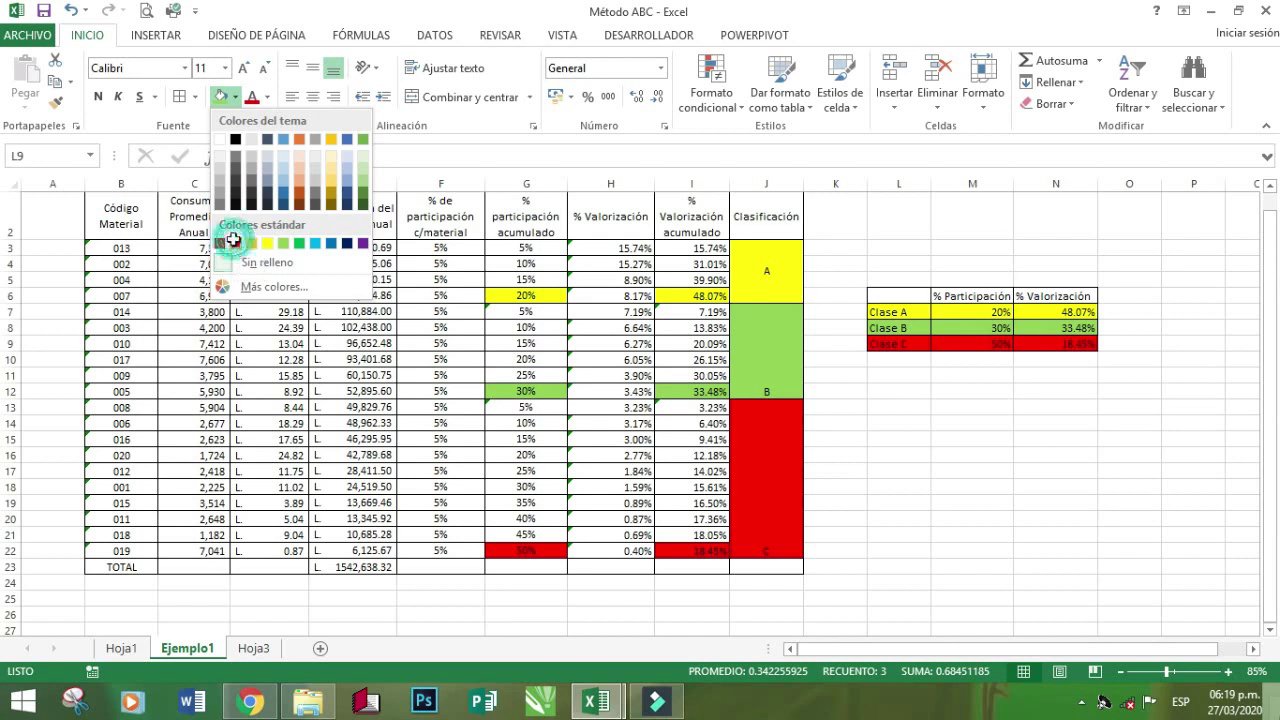
left_click(236, 244)
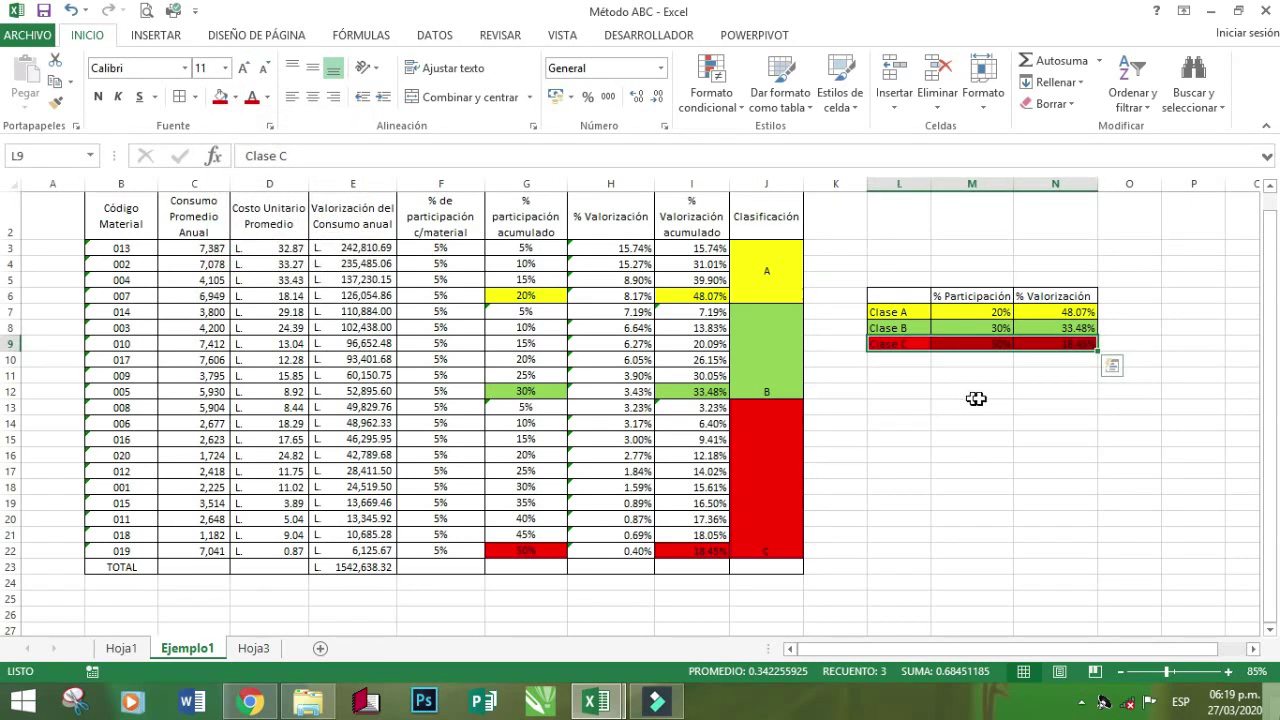
left_click(1047, 390)
left_click(1045, 343)
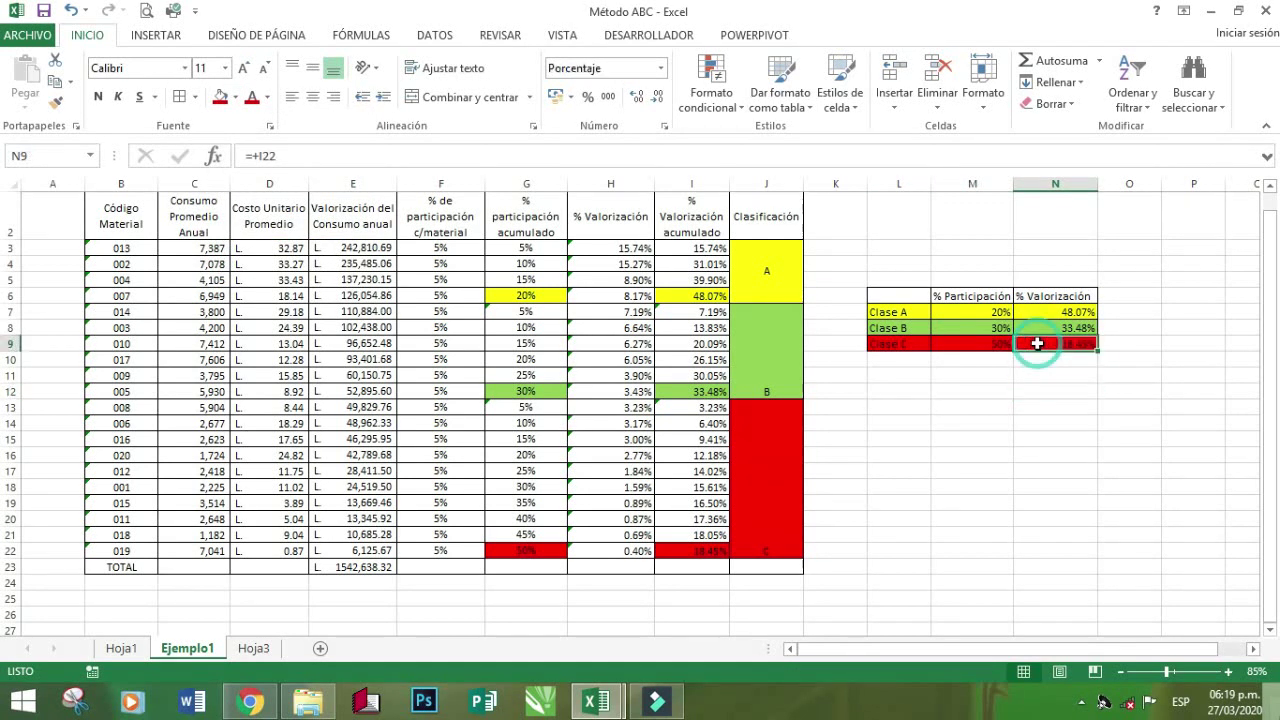
left_click(965, 380)
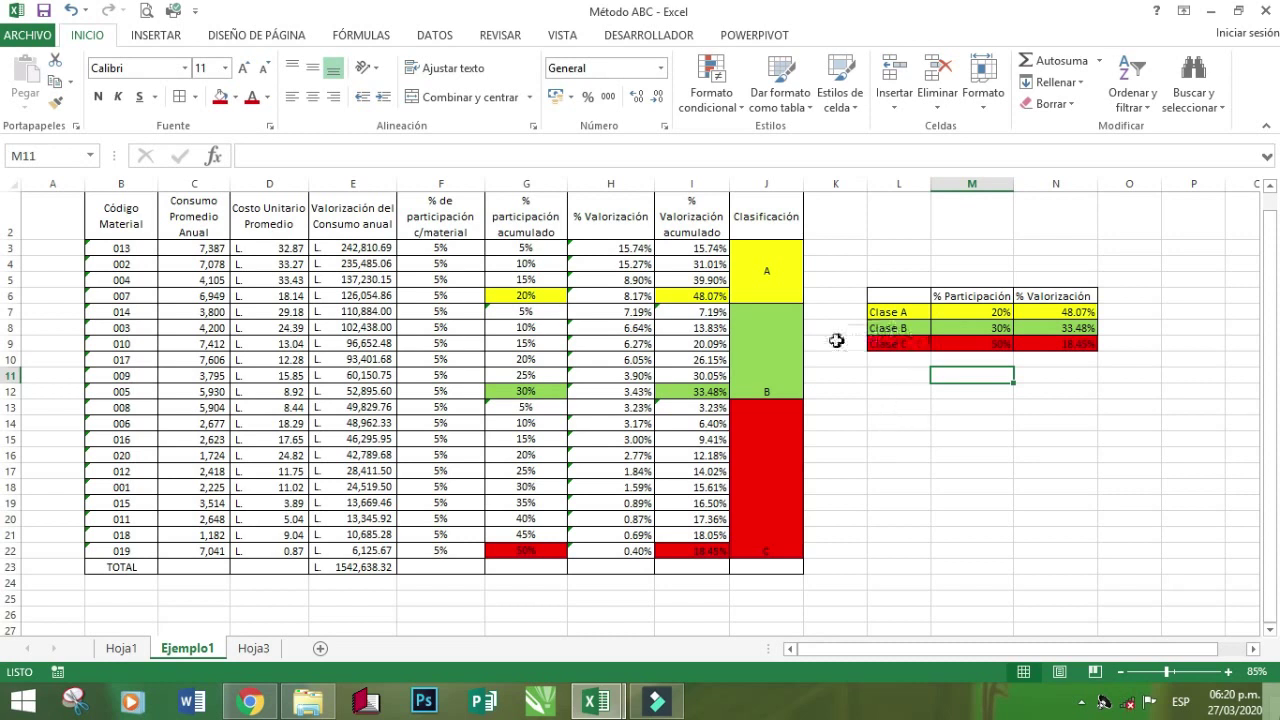
Insert a 2-D clustered column chart from the summary table L6:N9 and place it just below the table
left_click_drag(900, 298, 1066, 344)
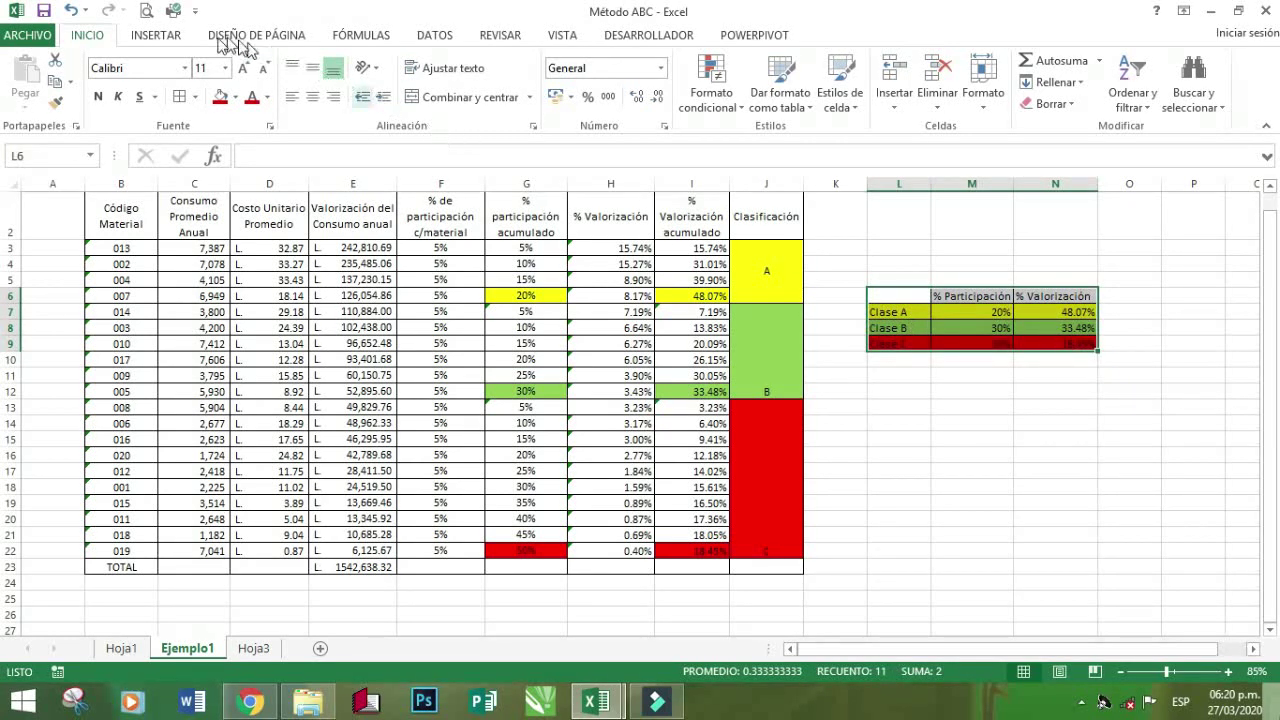
left_click(135, 38)
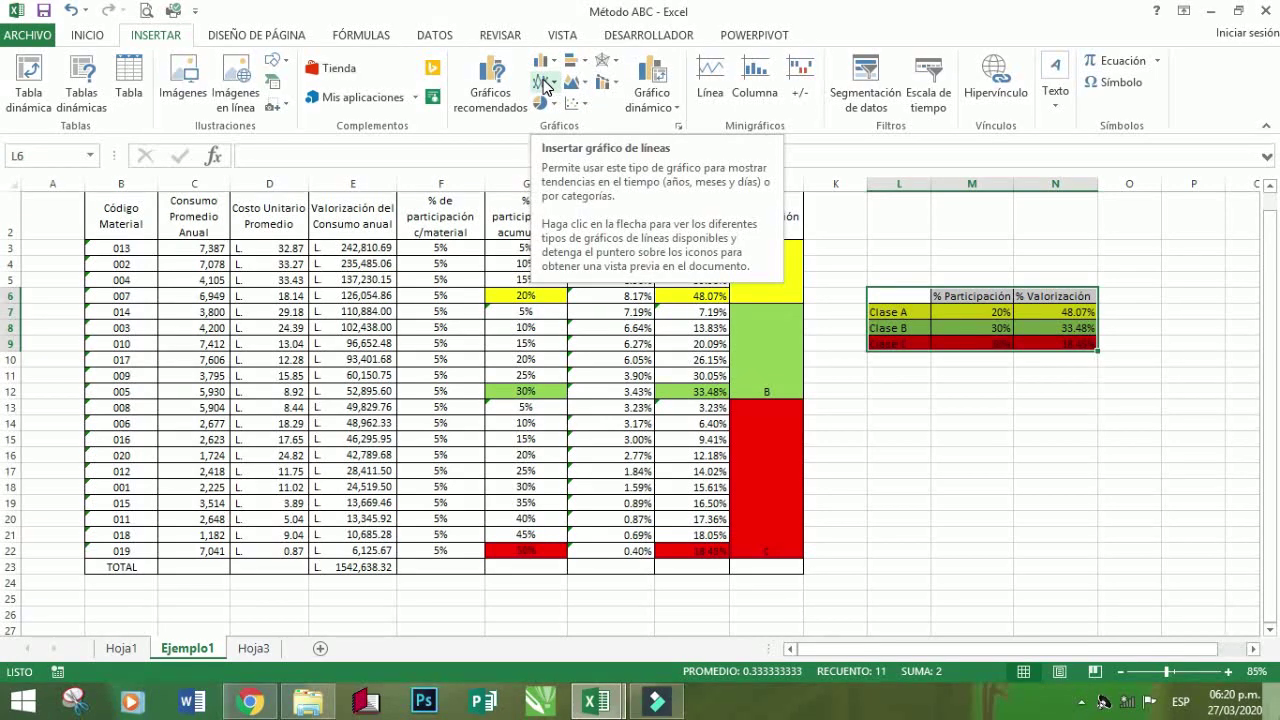
left_click(541, 61)
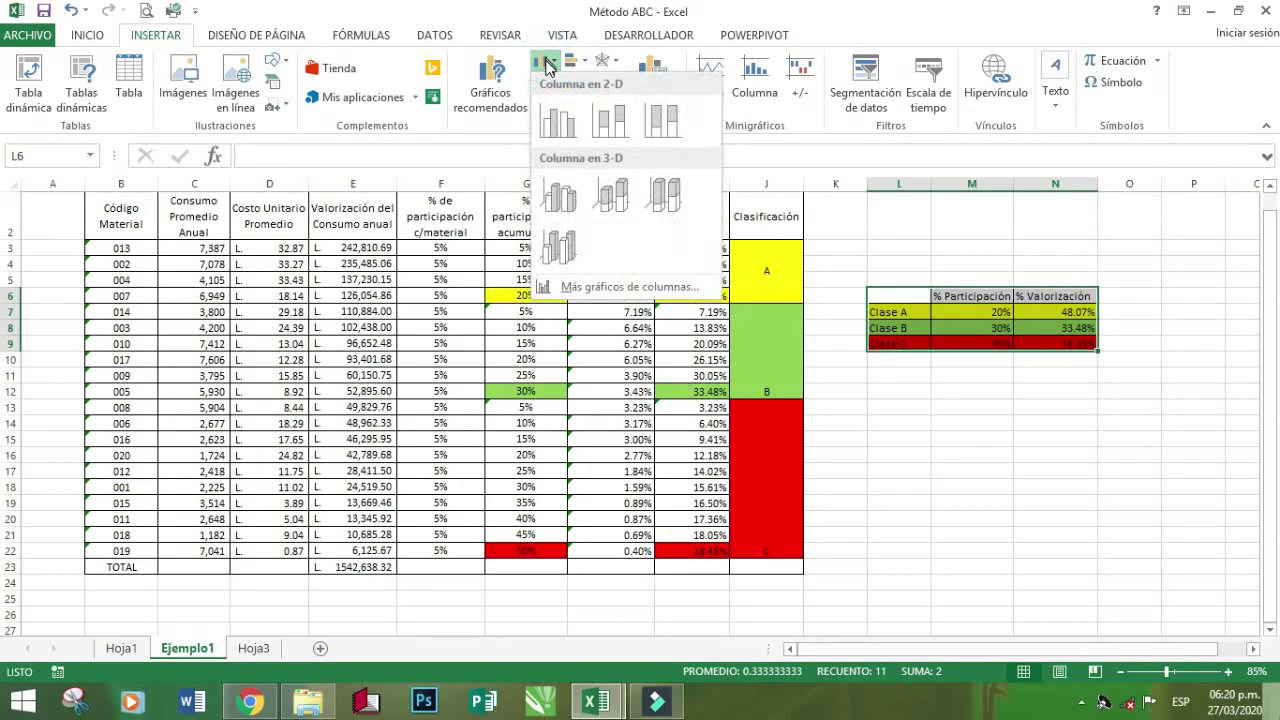
left_click(563, 130)
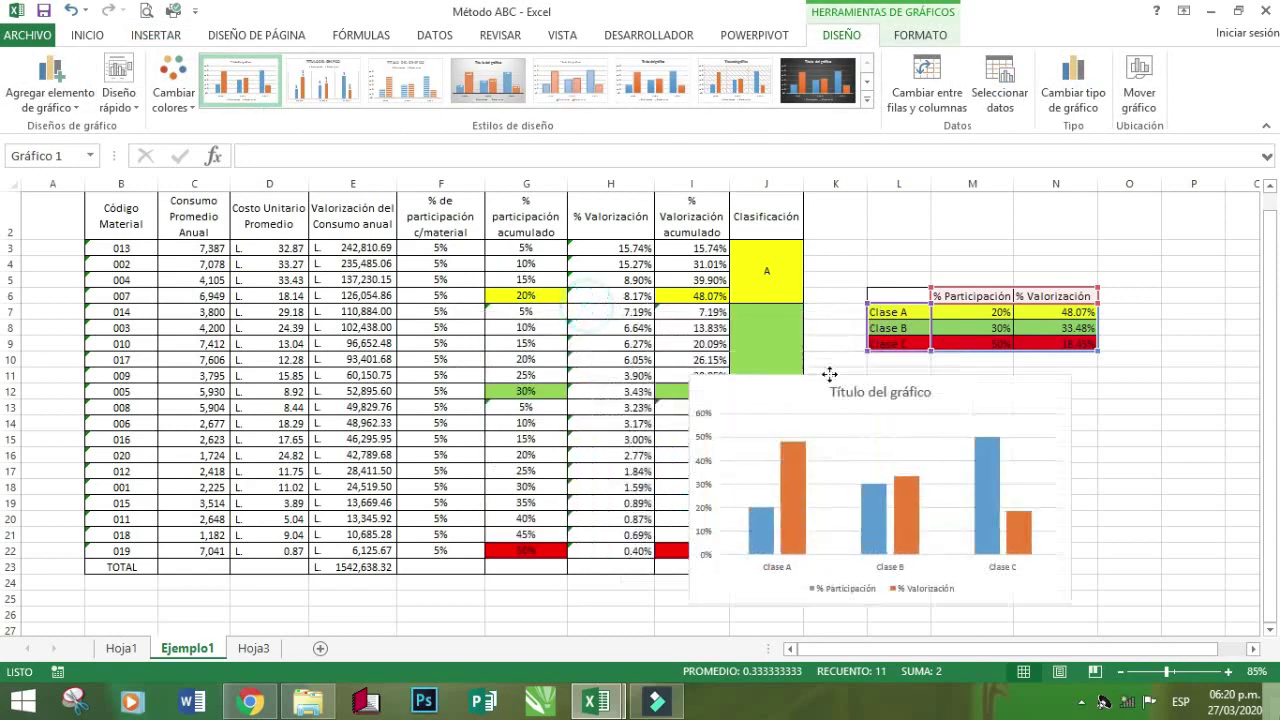
mouse_move(794, 392)
left_mouse_down()
mouse_move(823, 350)
mouse_move(866, 350)
left_mouse_up()
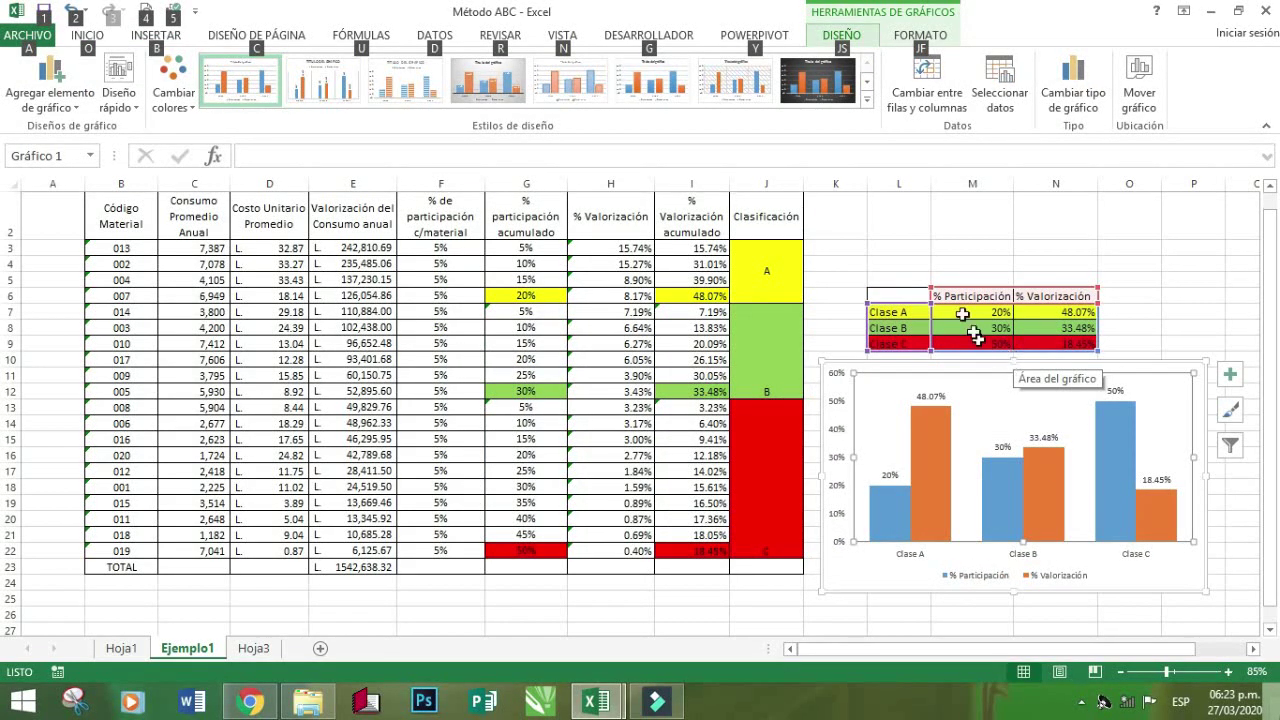
left_click(879, 249)
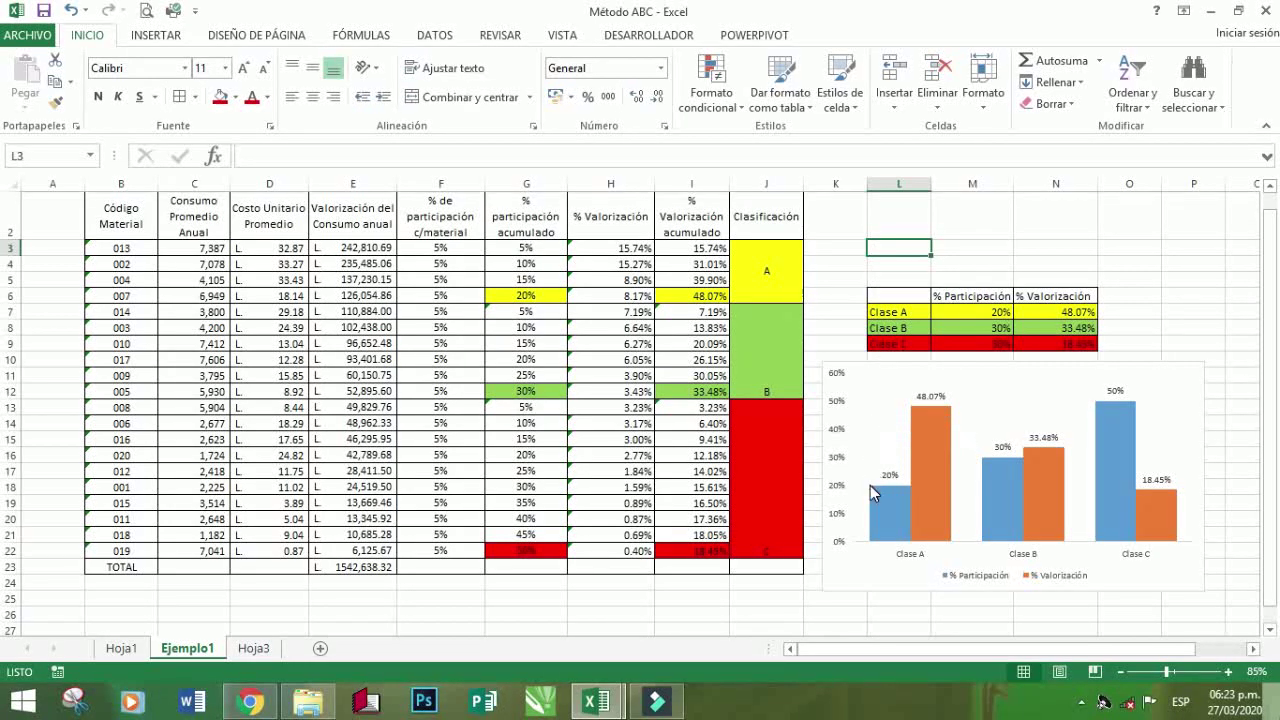
Examine the Clase A columns in the chart and read the Consideraciones Finales on the Hoja3 sheet
mouse_move(903, 518)
mouse_move(933, 487)
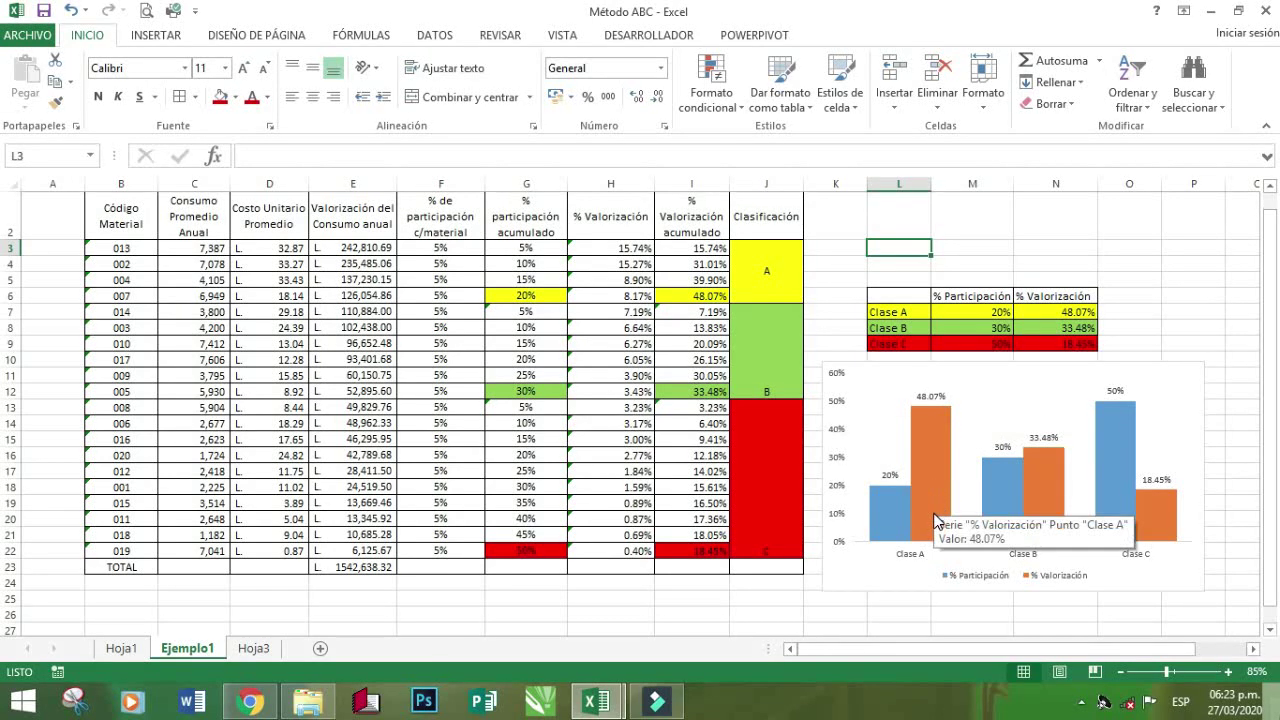
key("super+c")
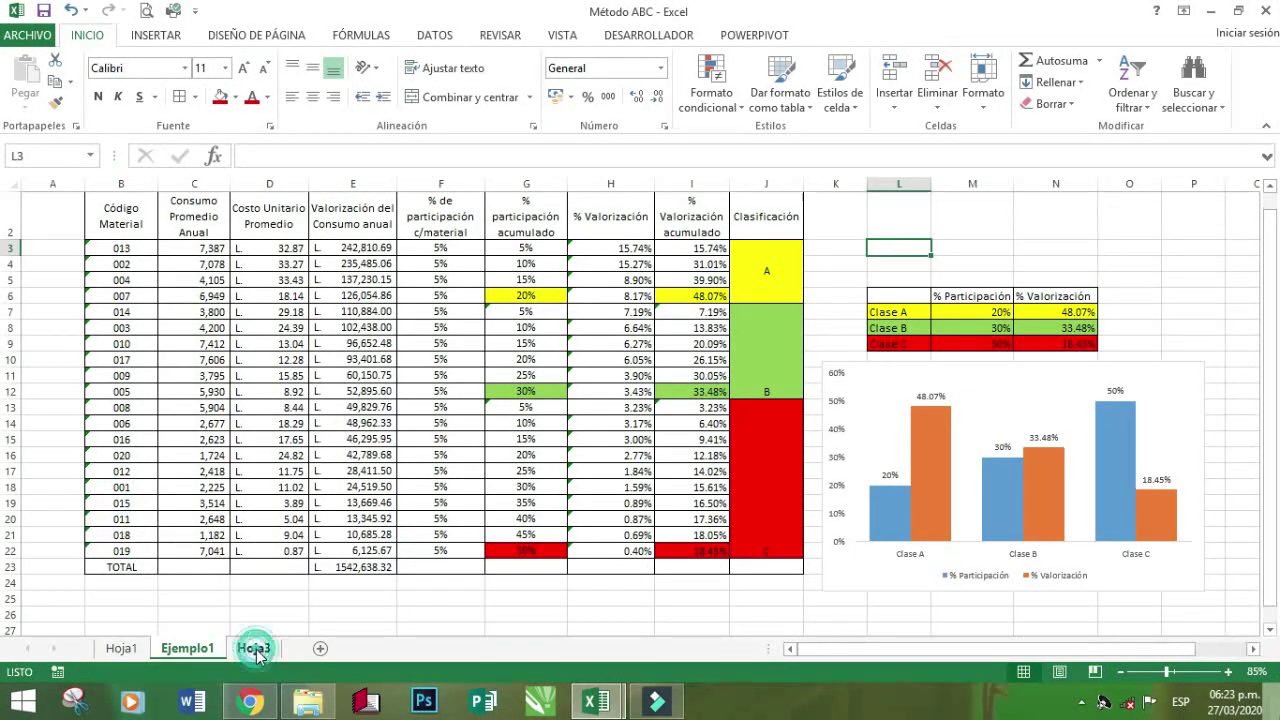
left_click(254, 649)
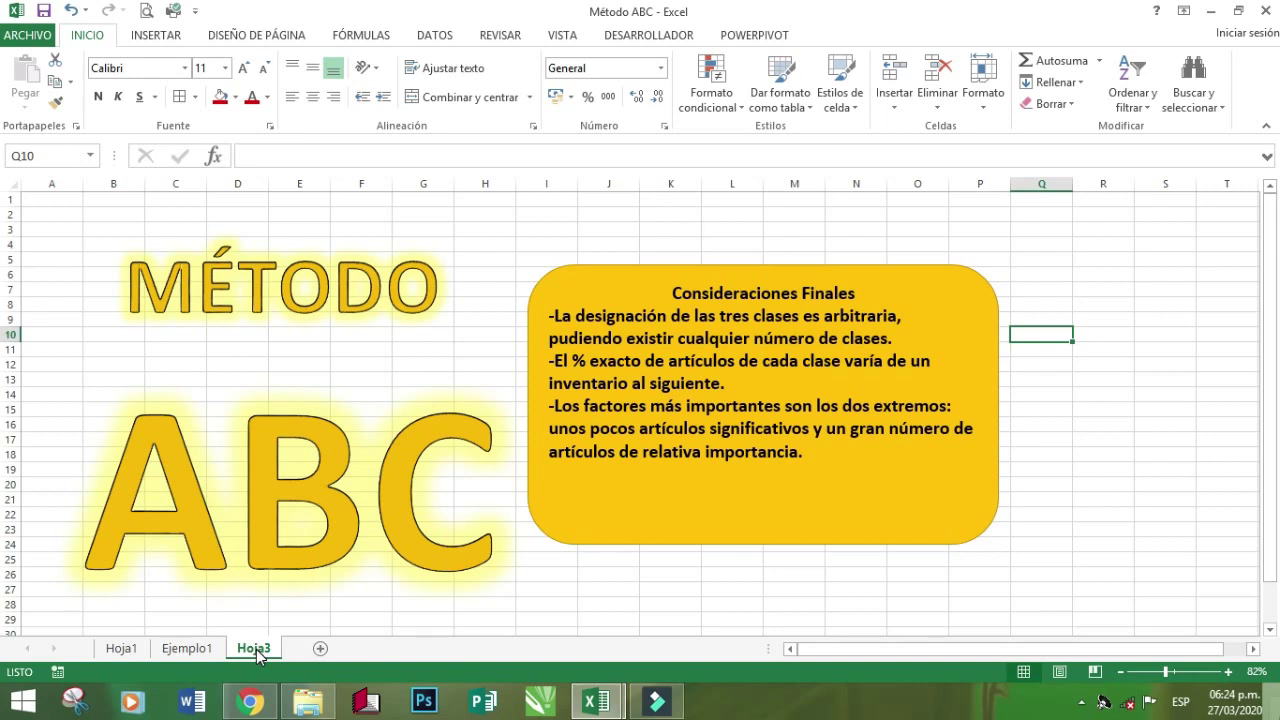
left_click(190, 649)
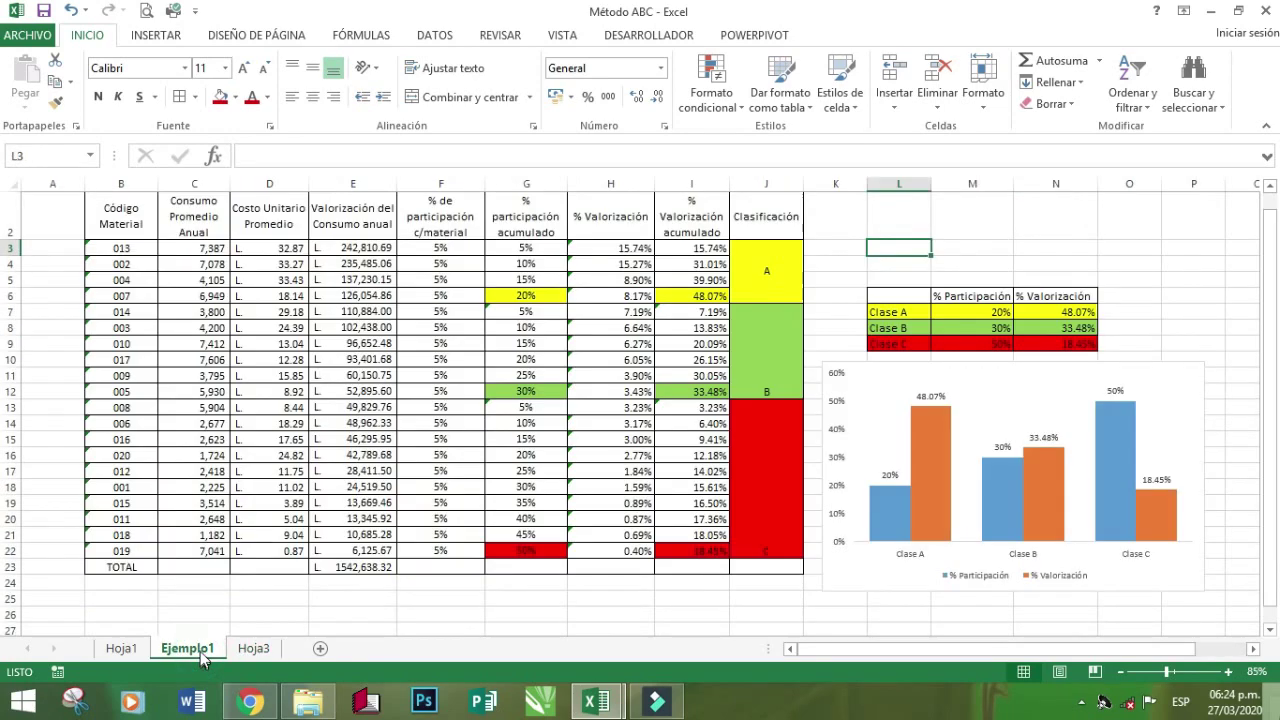
Examine the accumulated participation and valuation totals of the three classes in columns G and I of Ejemplo1
left_click(512, 295)
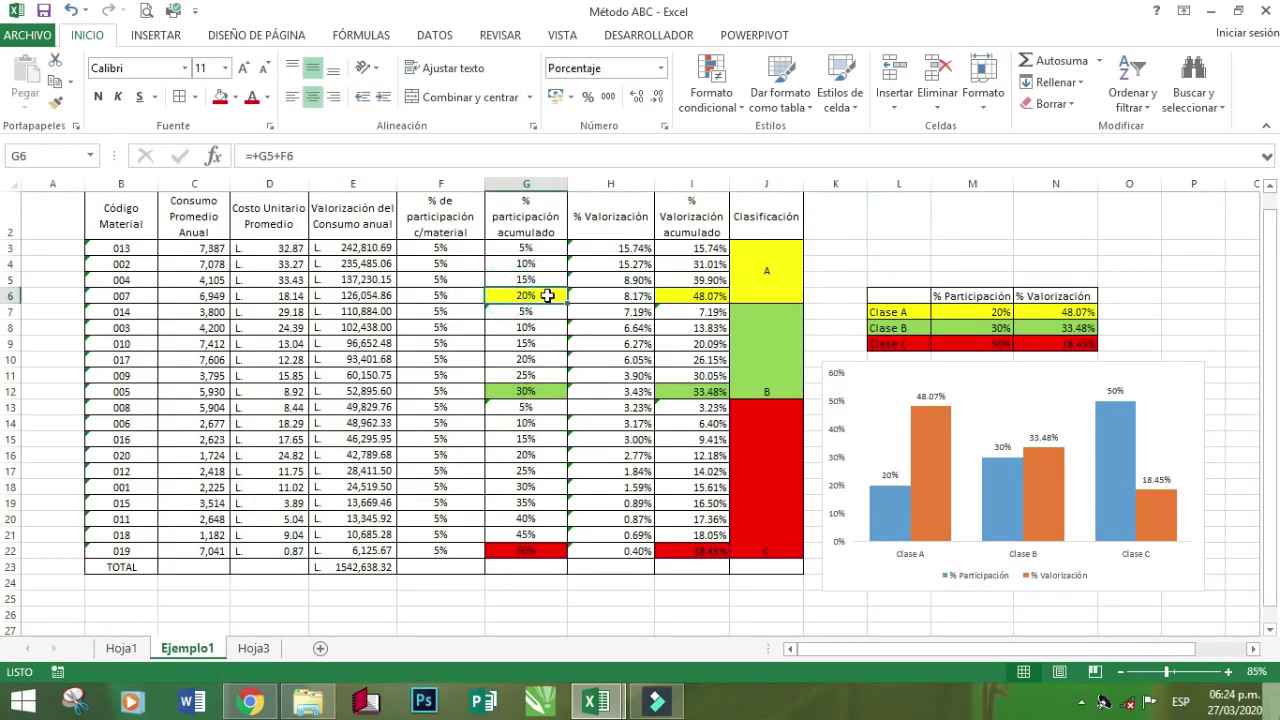
left_click(679, 294)
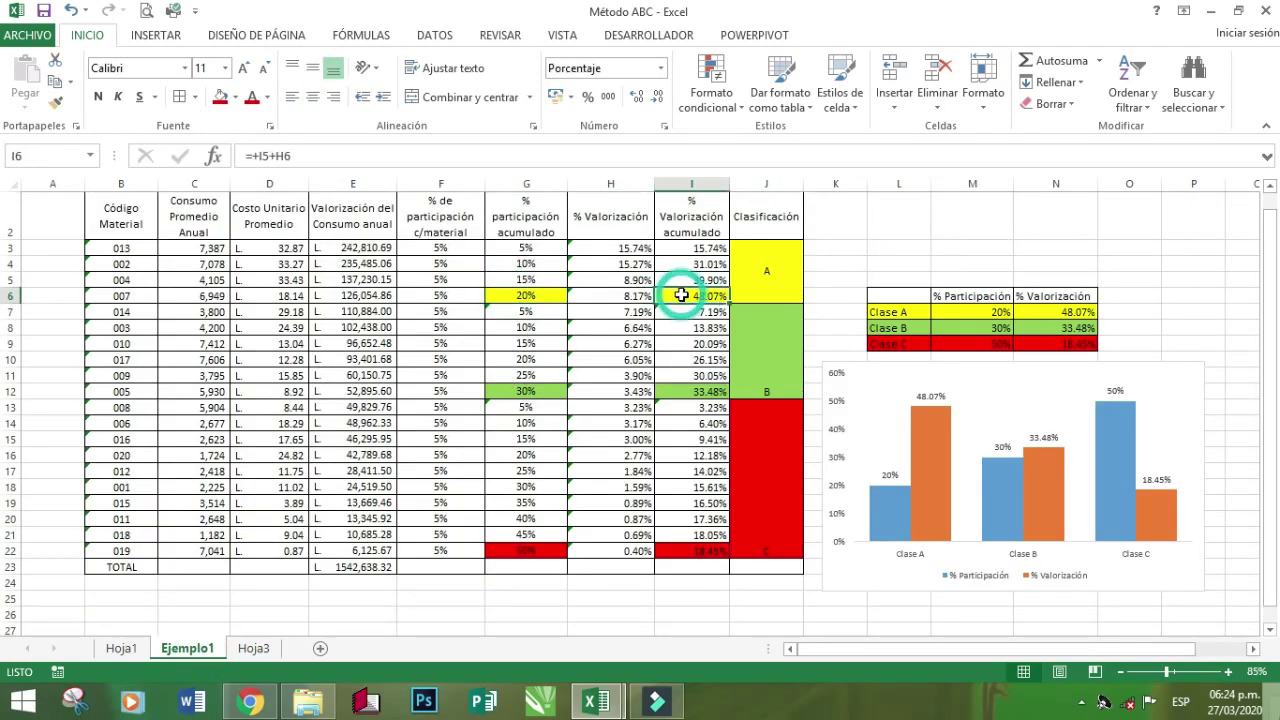
left_click(519, 297)
left_click(518, 359)
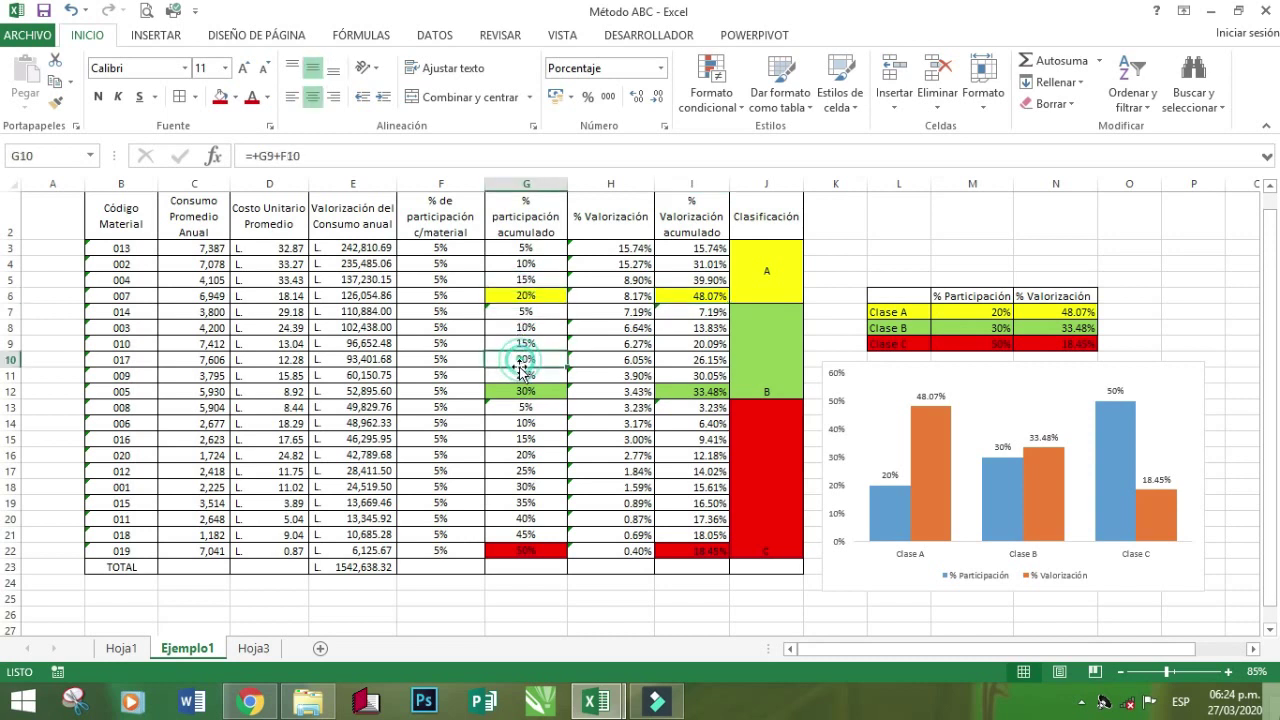
left_click(512, 377)
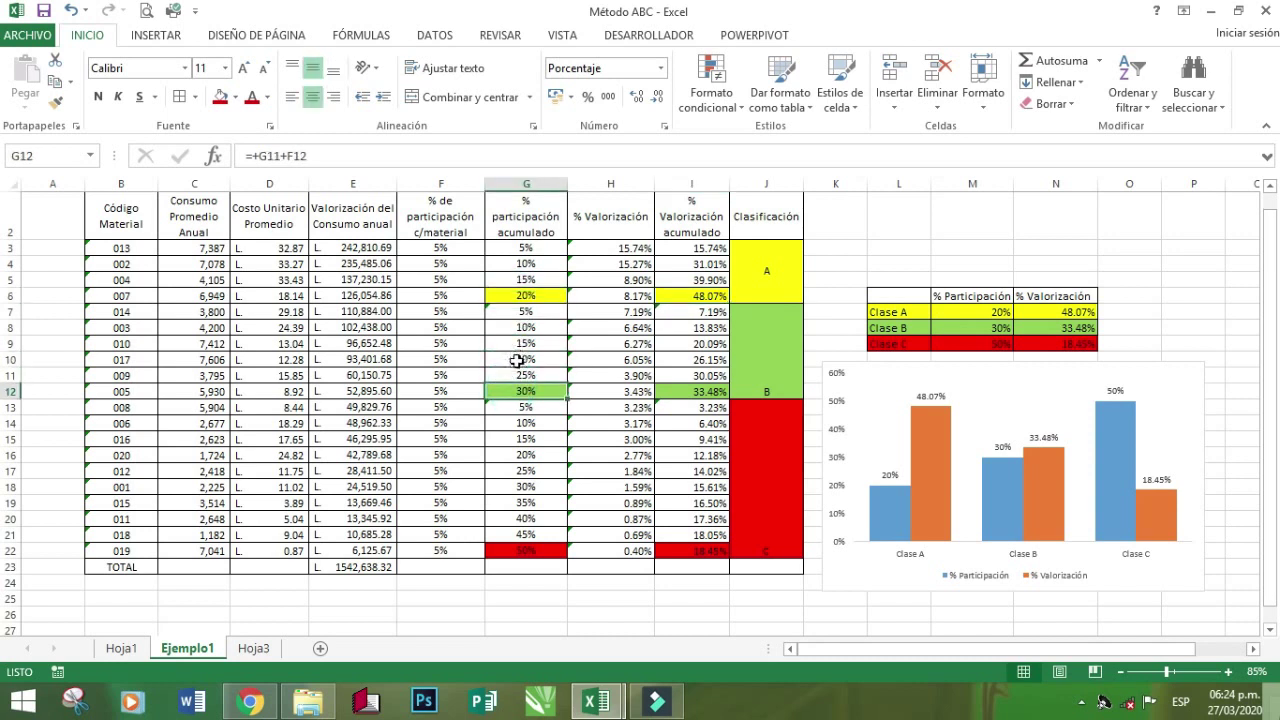
left_click(518, 357)
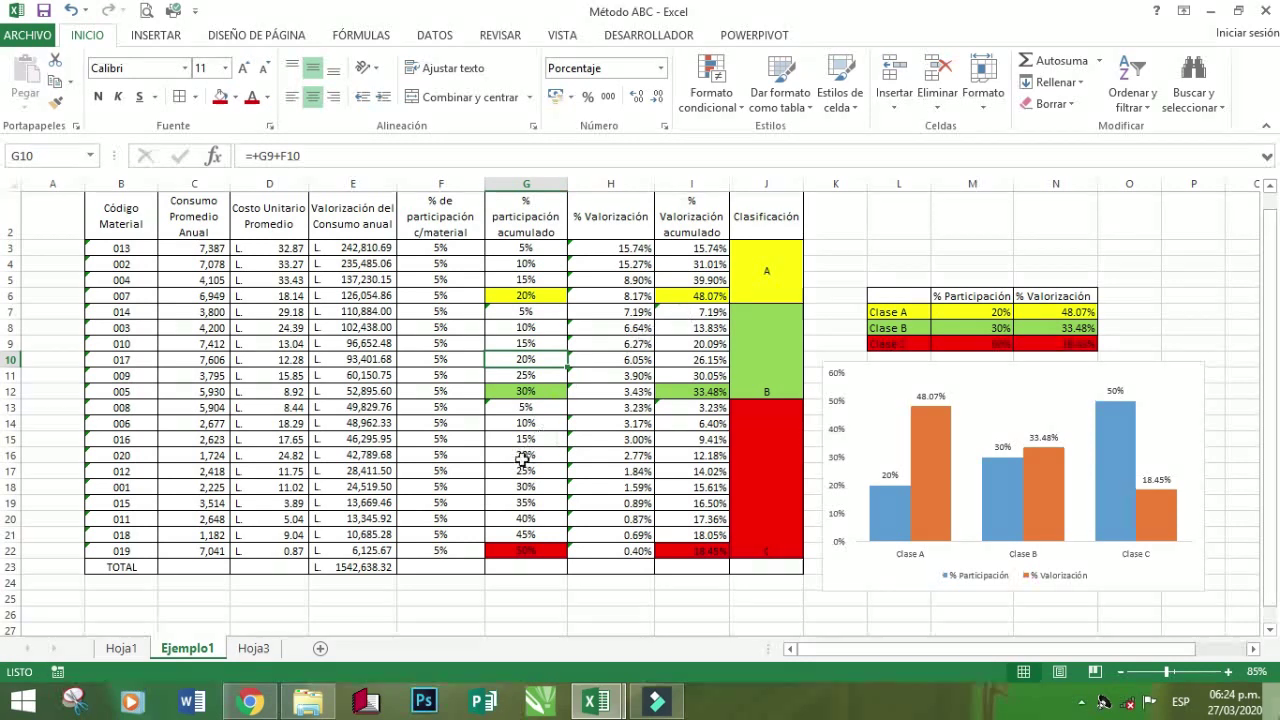
left_click(498, 552)
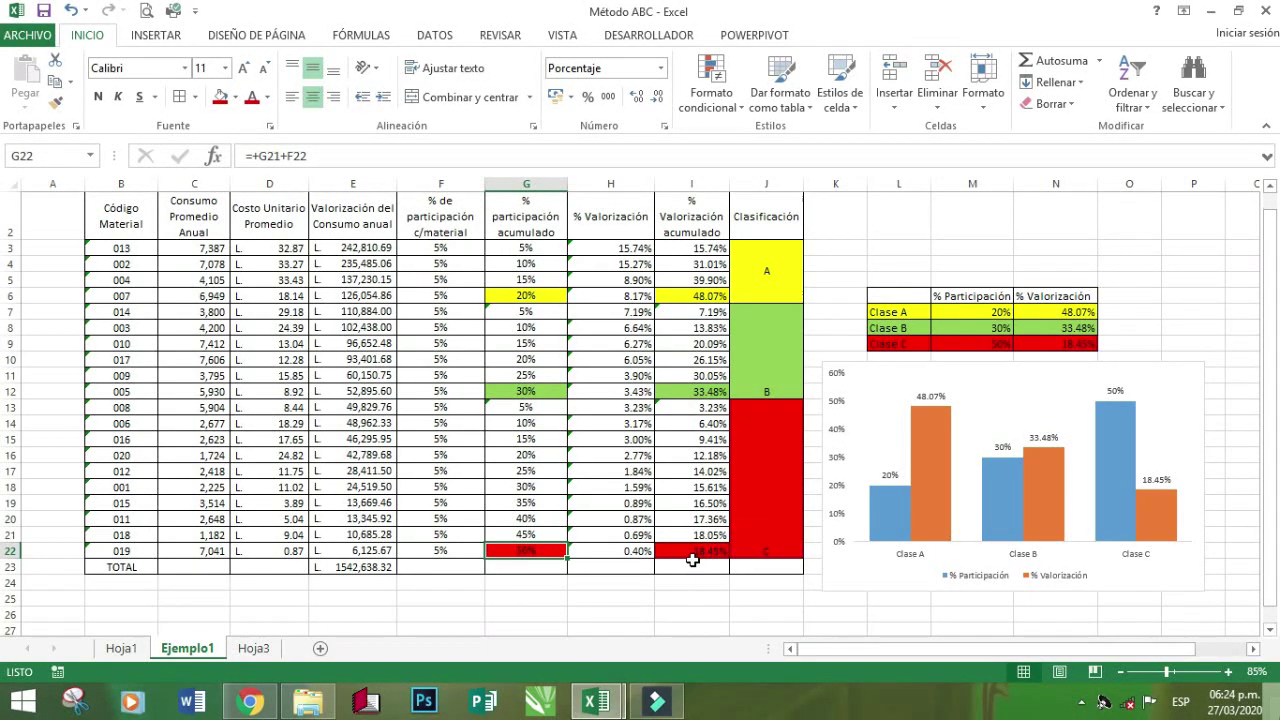
Review the final considerations on Hoja3 and return to the start of the finished Ejemplo1 table
left_click(256, 650)
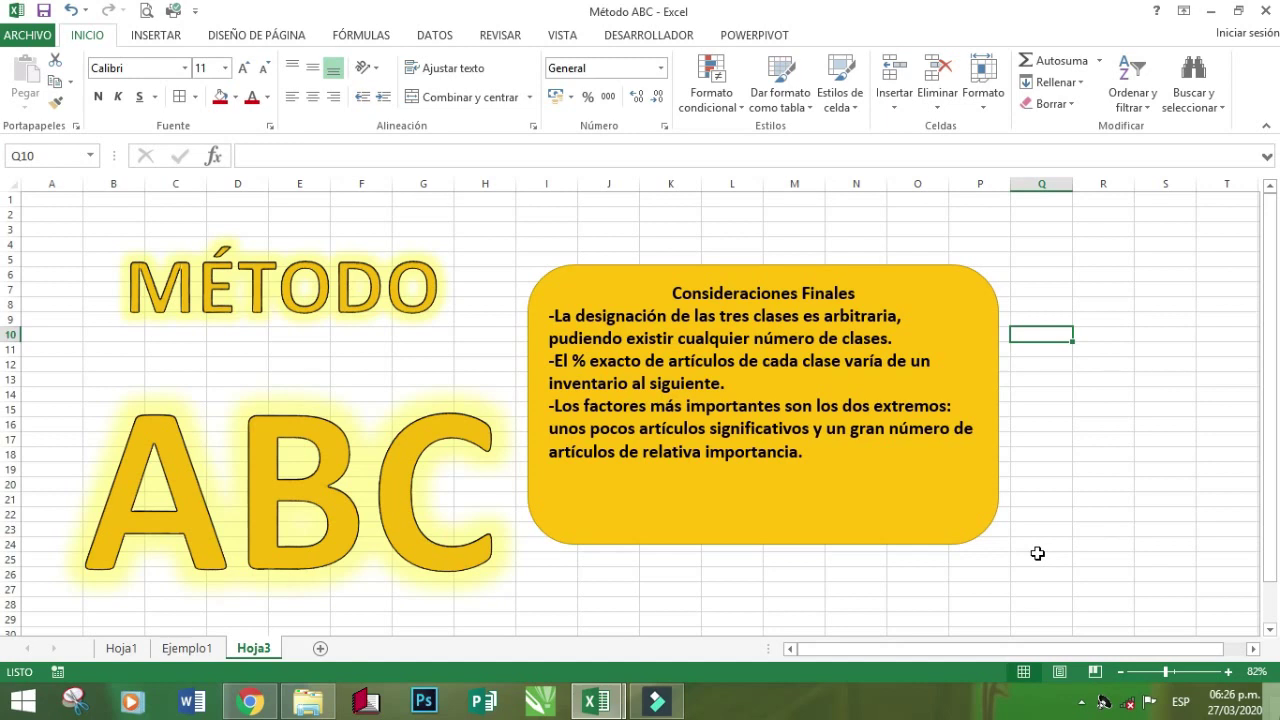
left_click(201, 651)
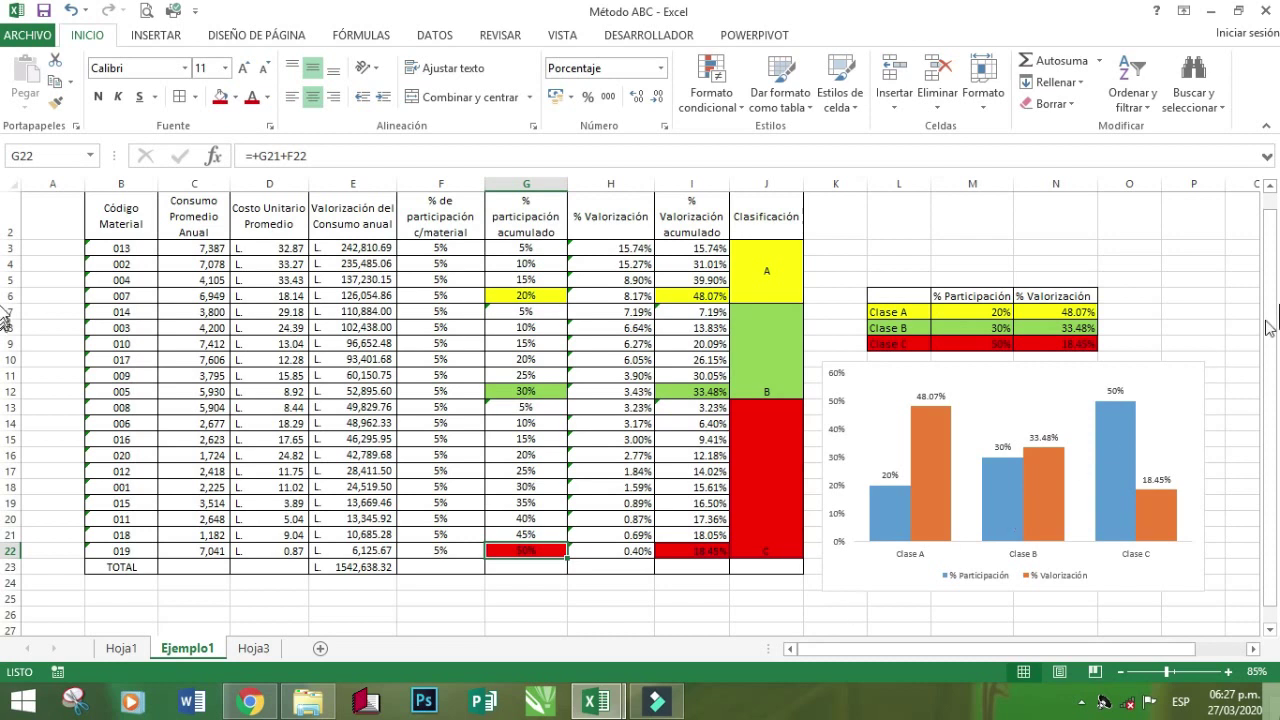
left_click_drag(1271, 322, 1273, 270)
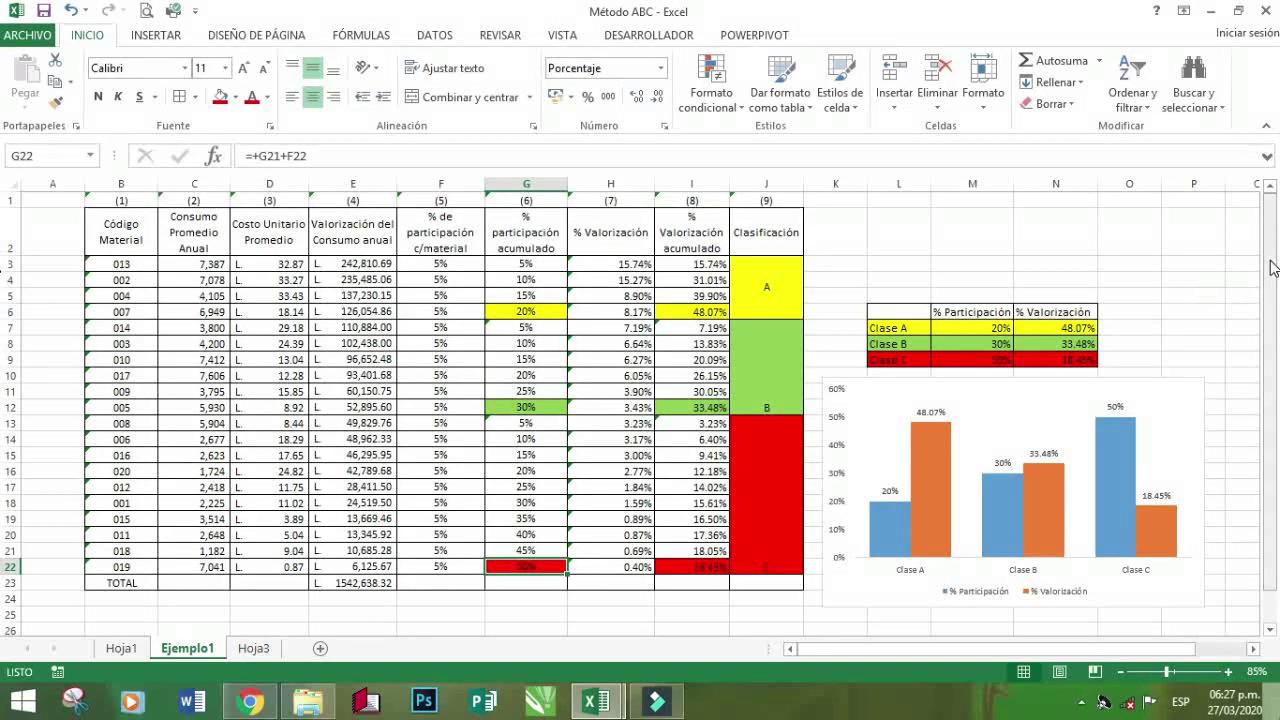